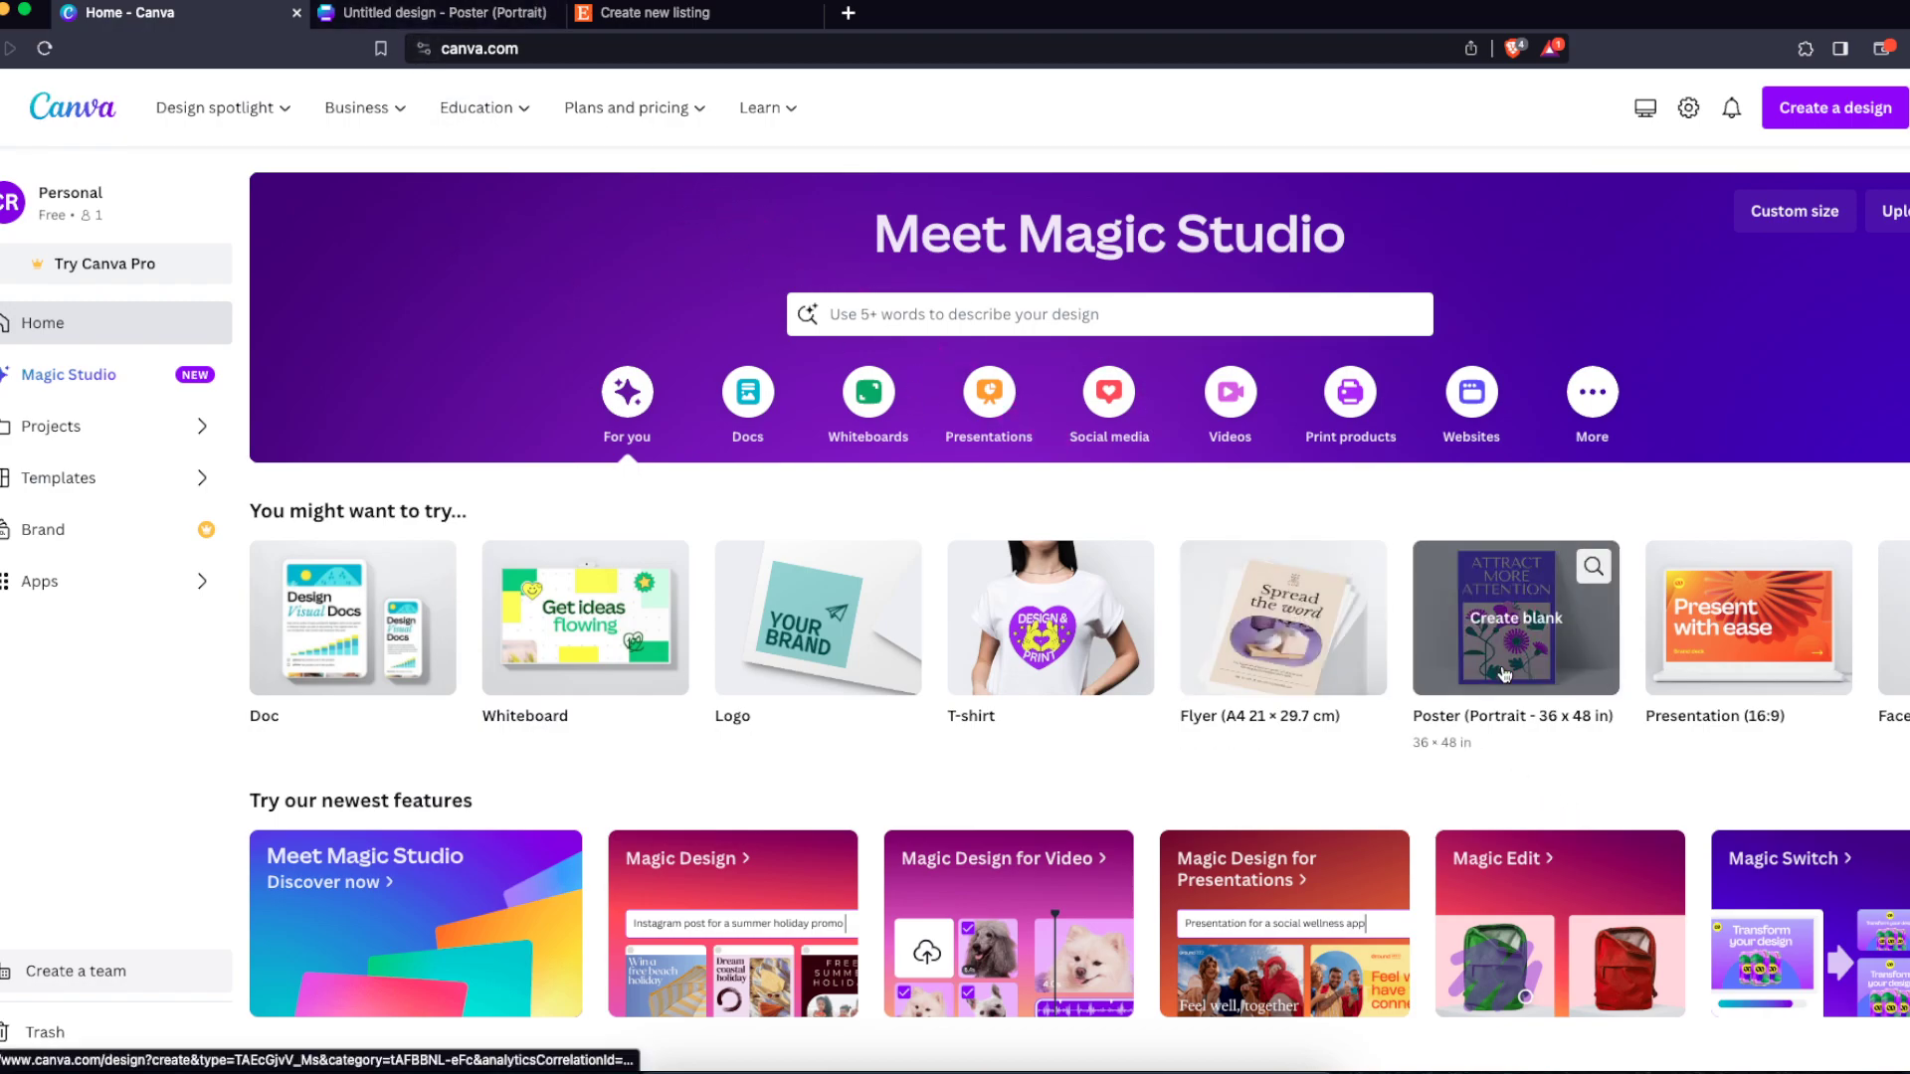
Step: In the poster design, add the takeaway coffee cup graphic and shrink it, centred on the page
left_click(437, 12)
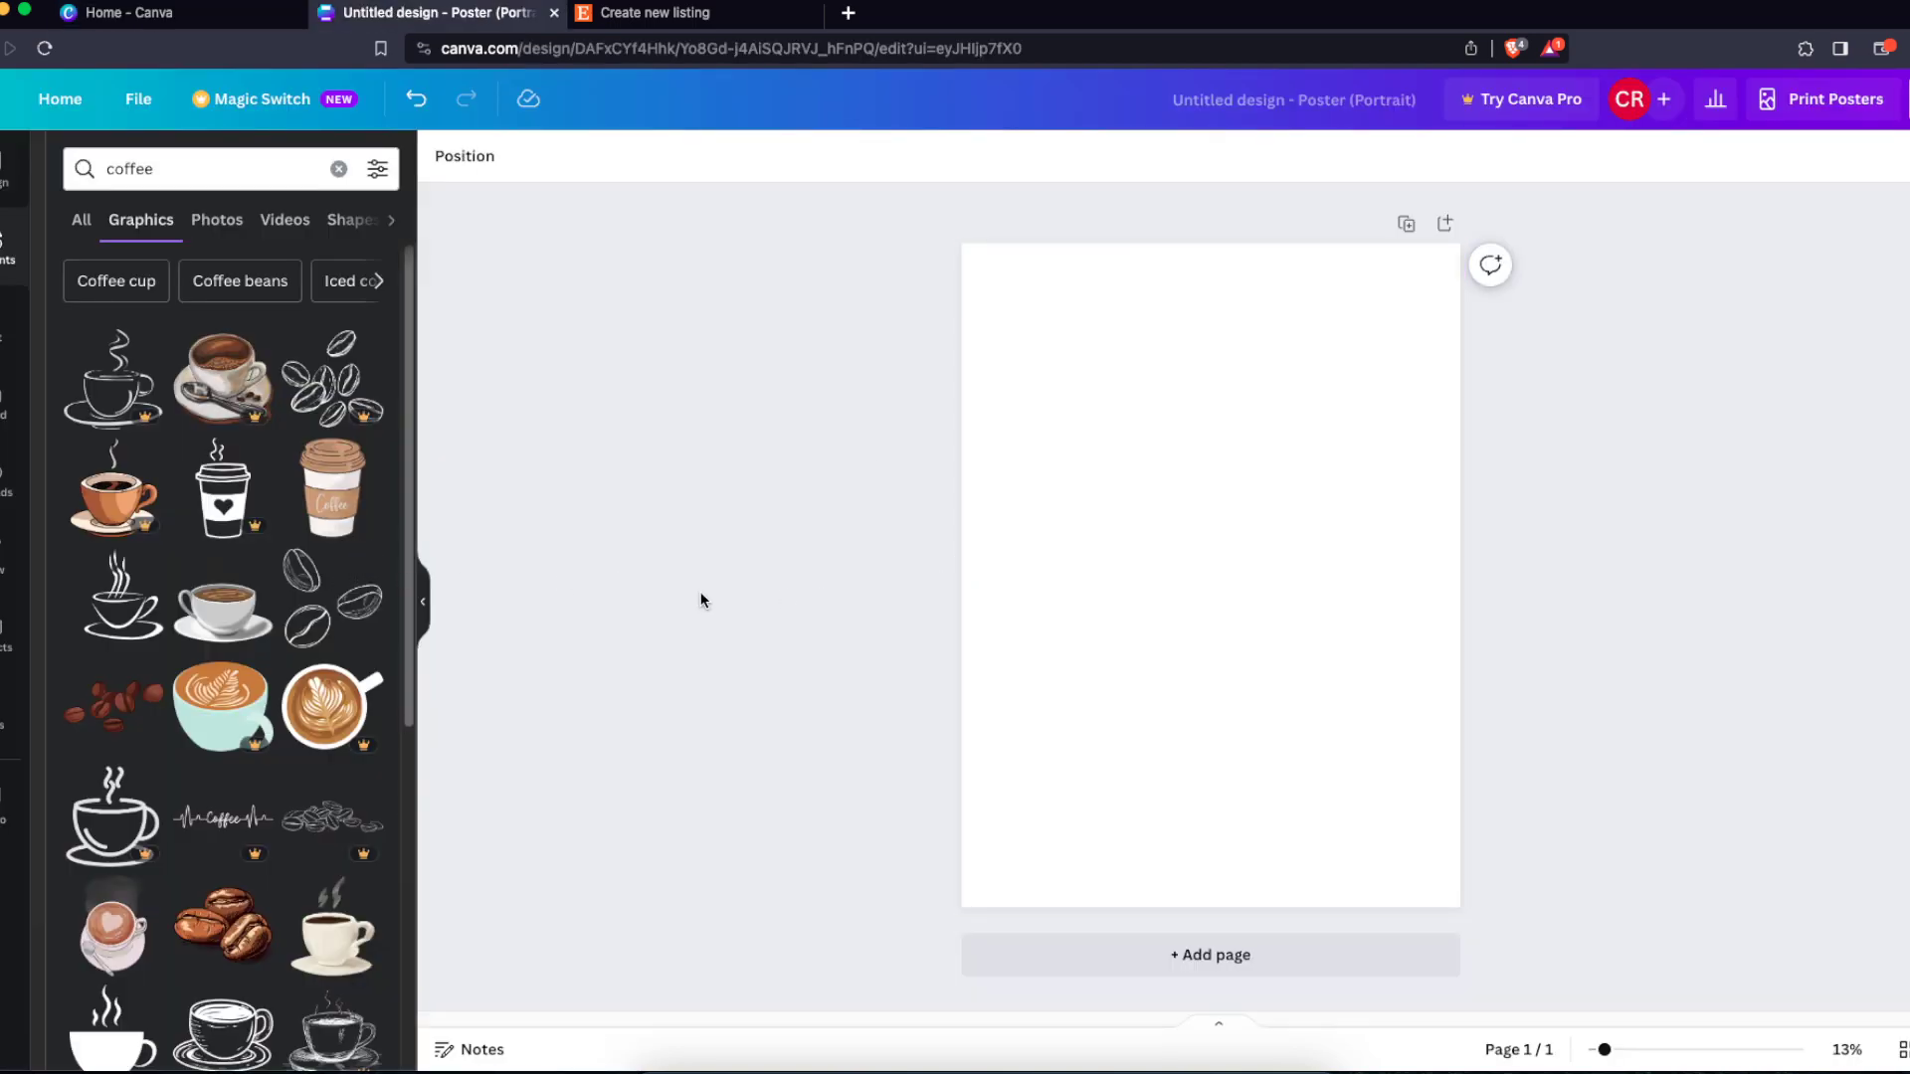
left_click(360, 456)
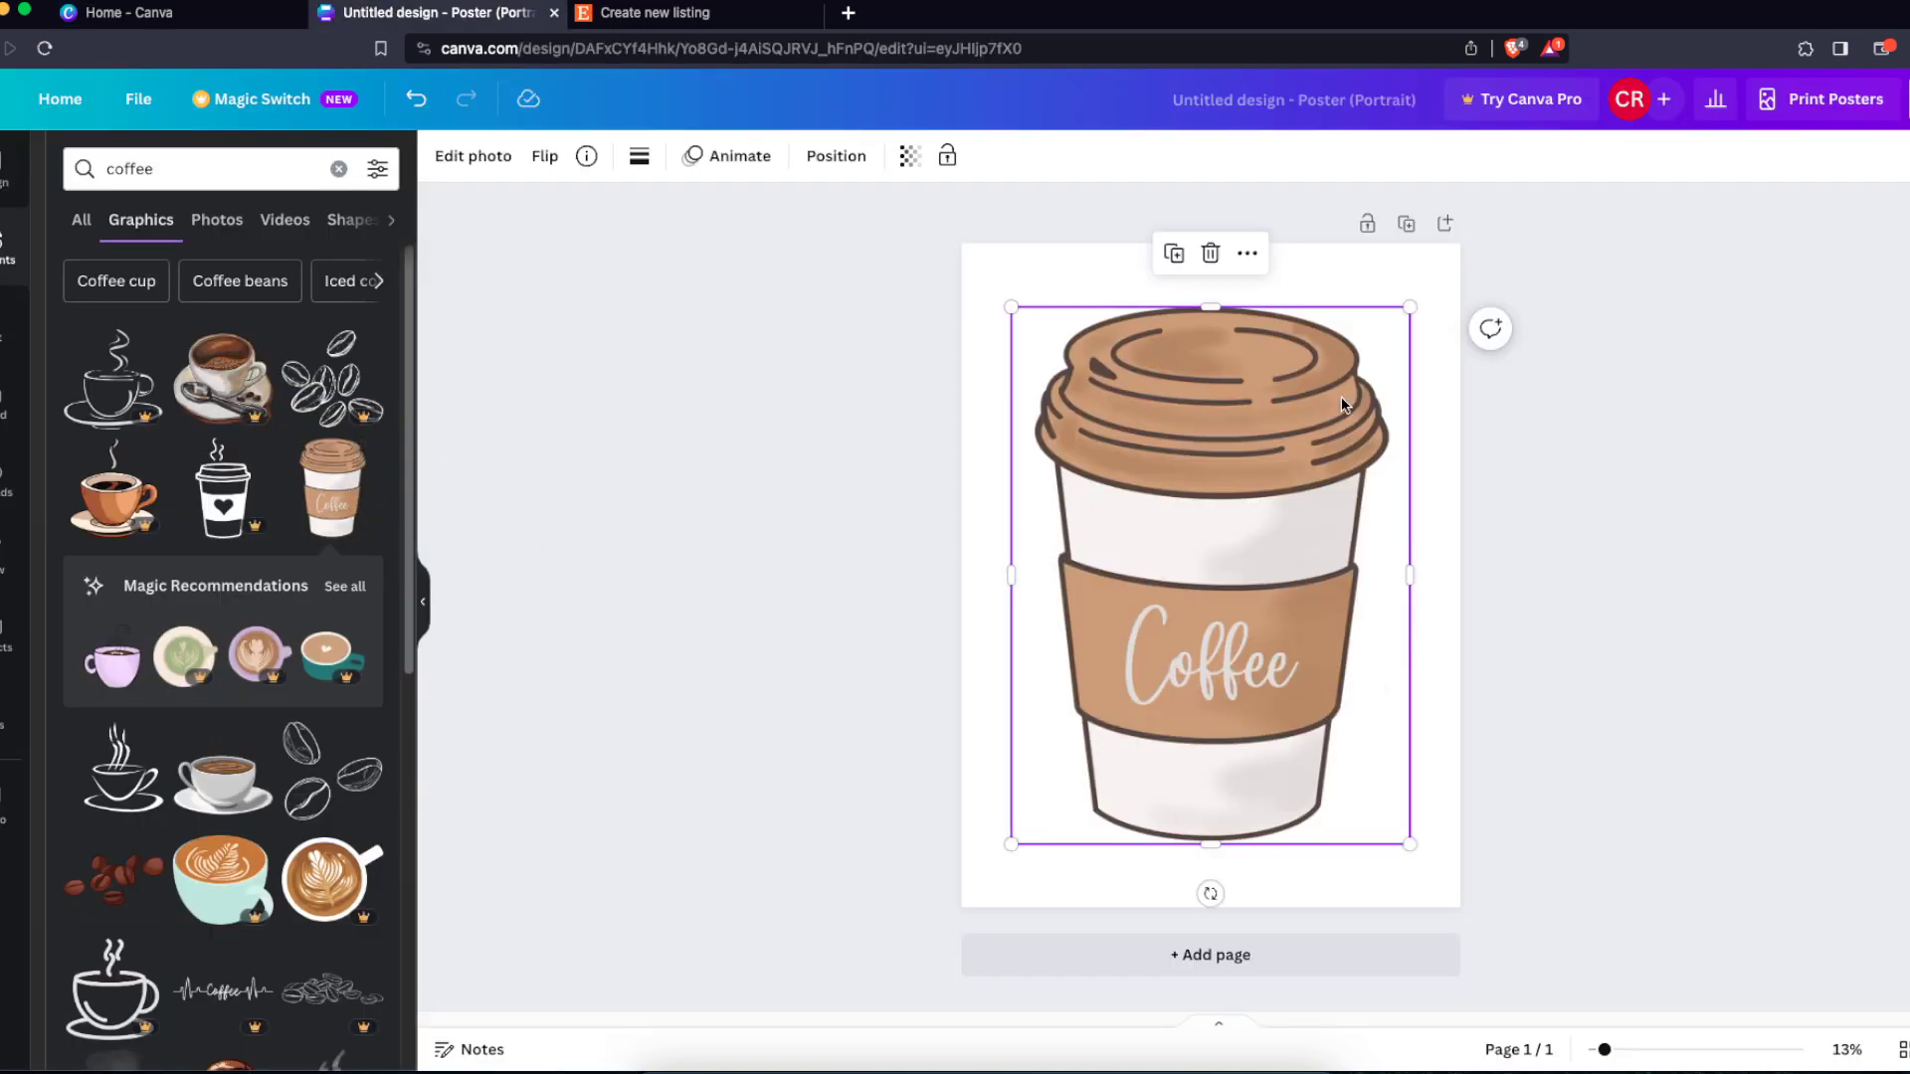
left_click_drag(1406, 310, 1283, 503)
left_click_drag(1194, 646, 1243, 637)
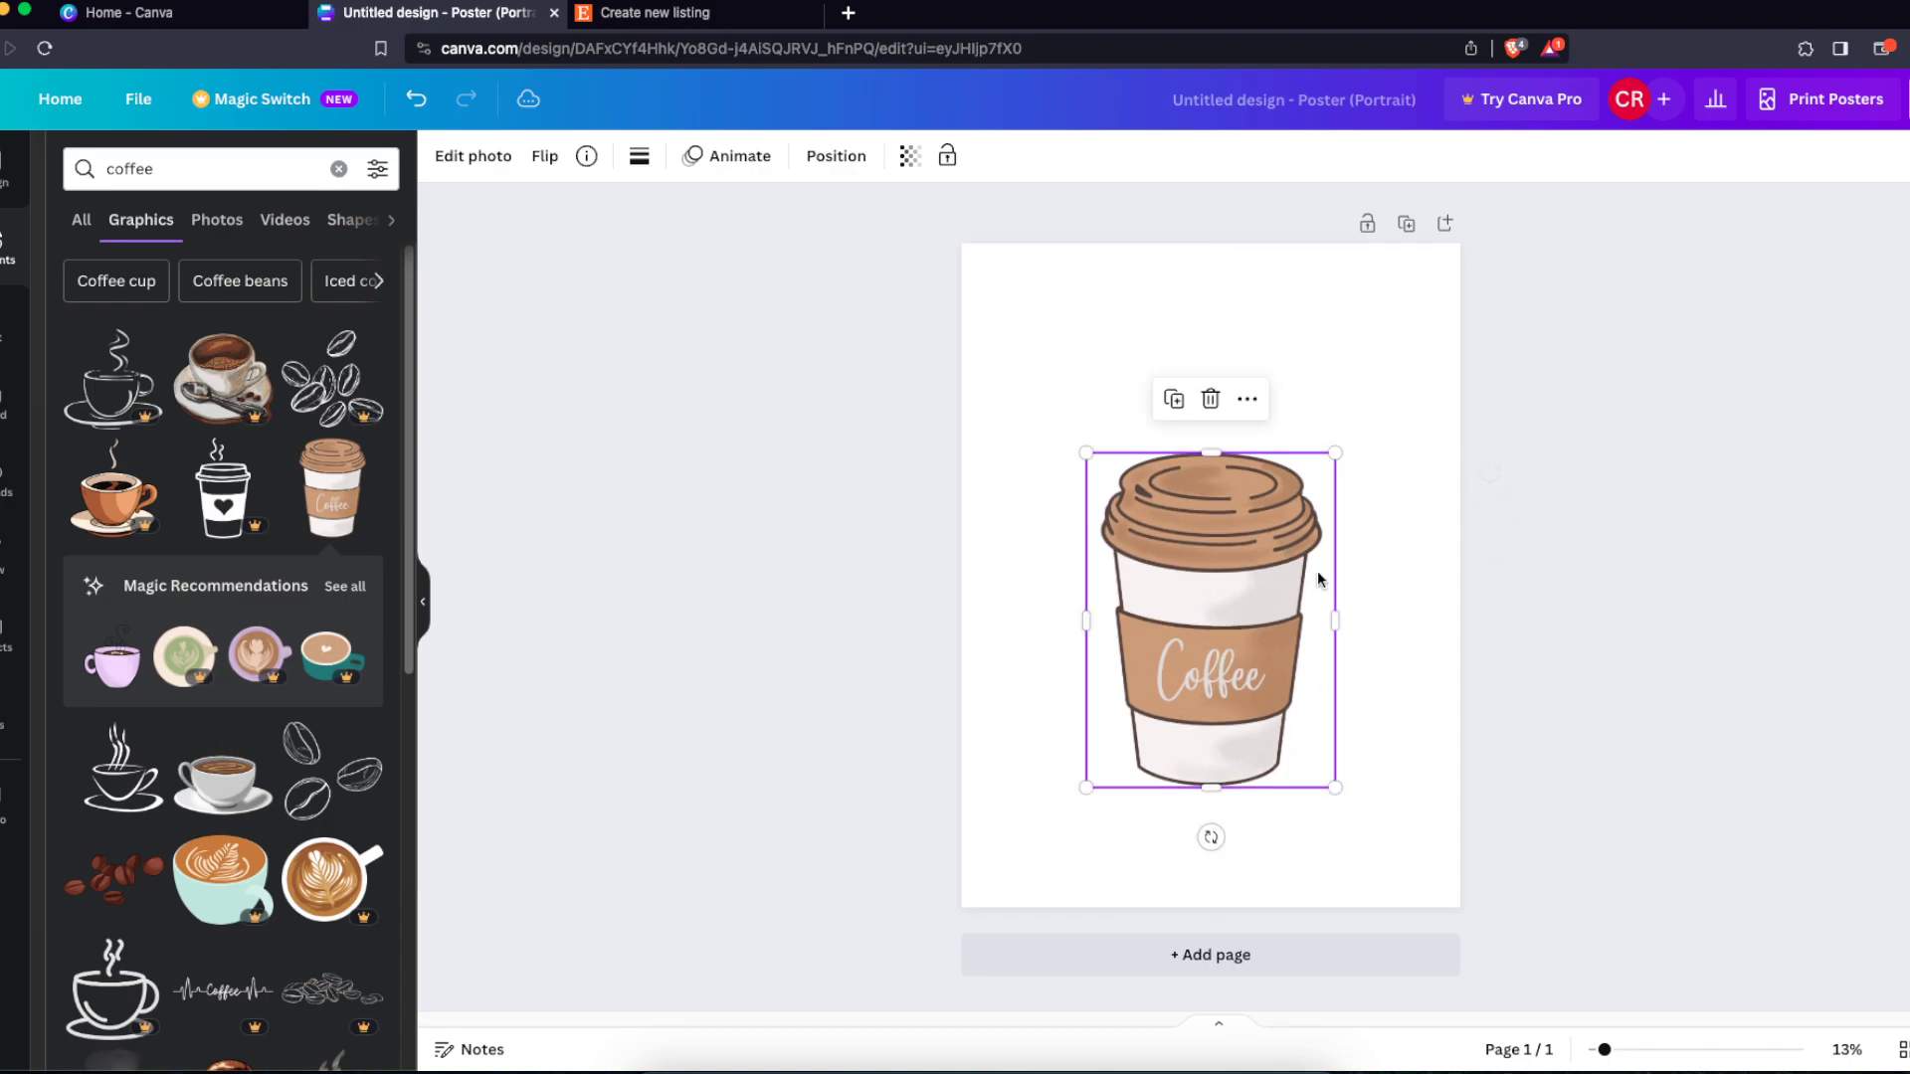
left_click(1005, 518)
Step: Add a heading reading "I LOVE" and place it centred above the coffee cup
left_click(8, 337)
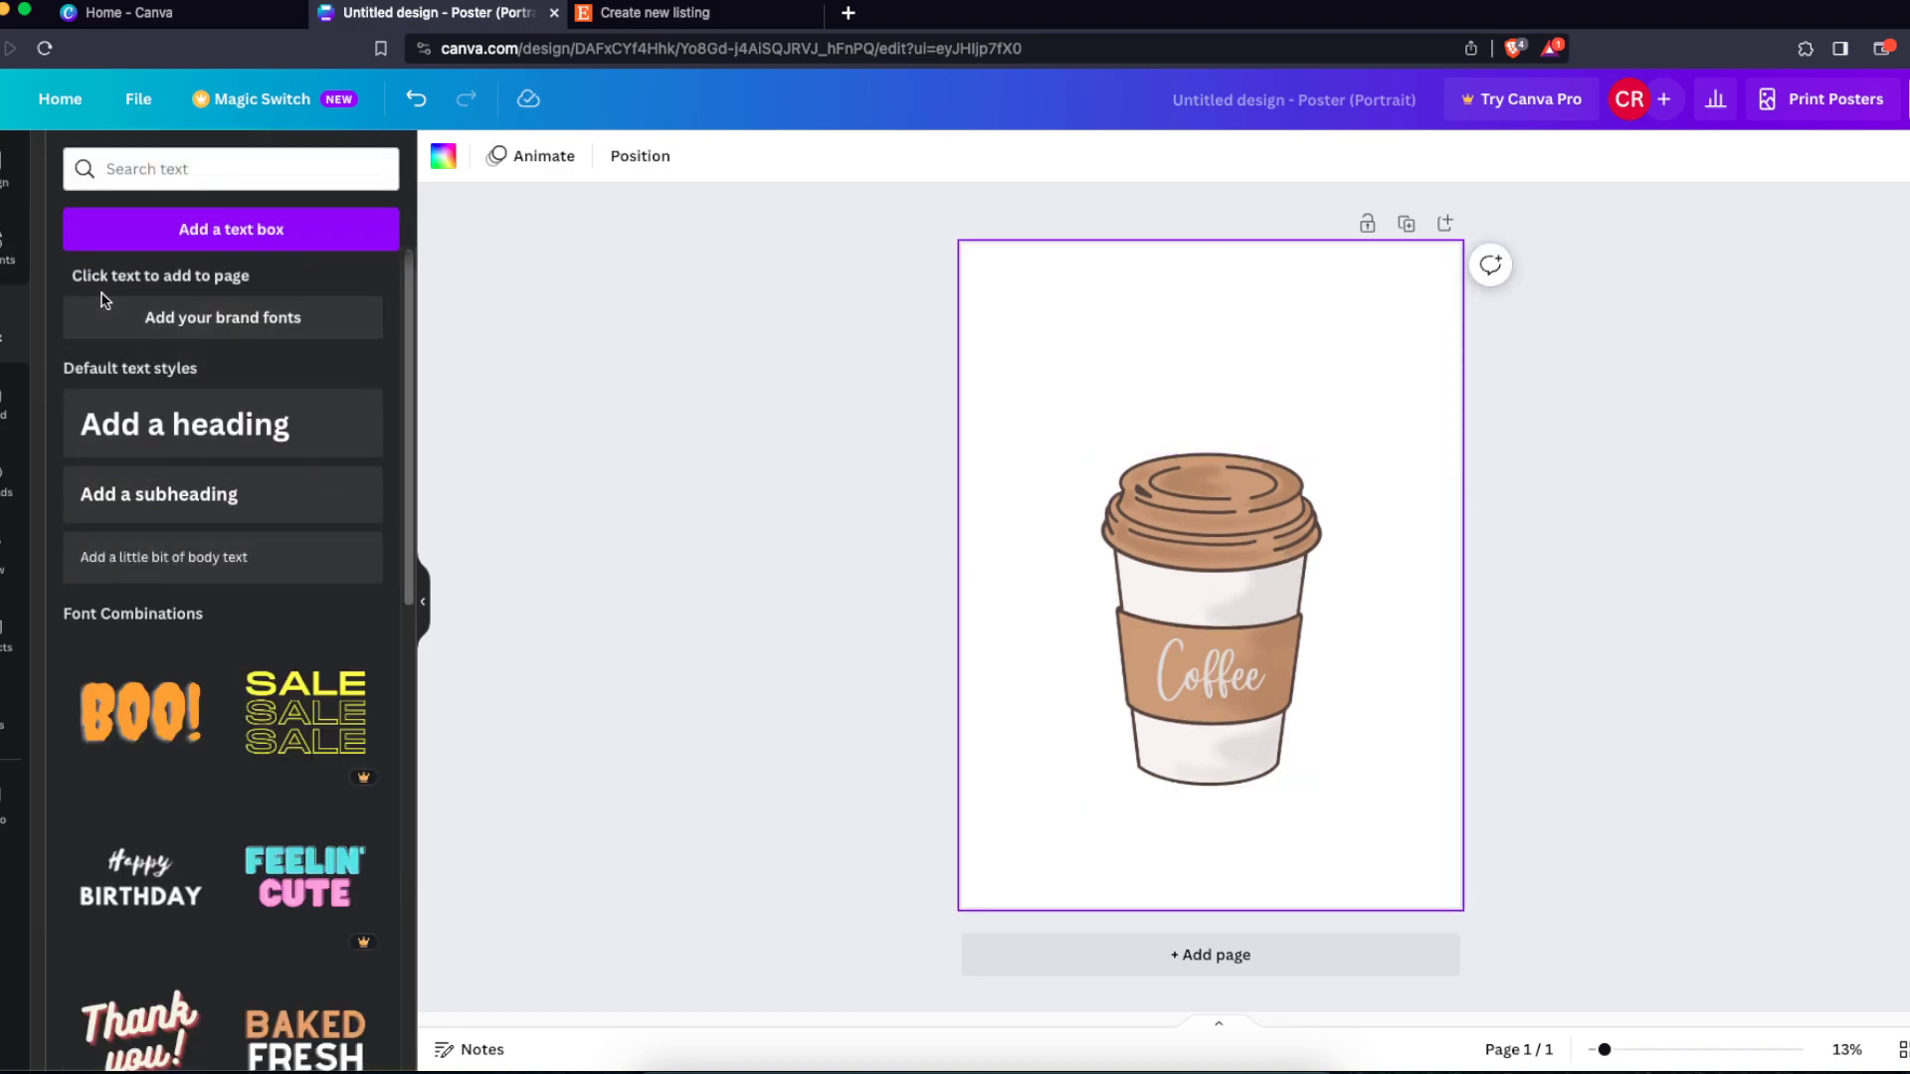
left_click(150, 425)
left_click_drag(1305, 577, 1305, 391)
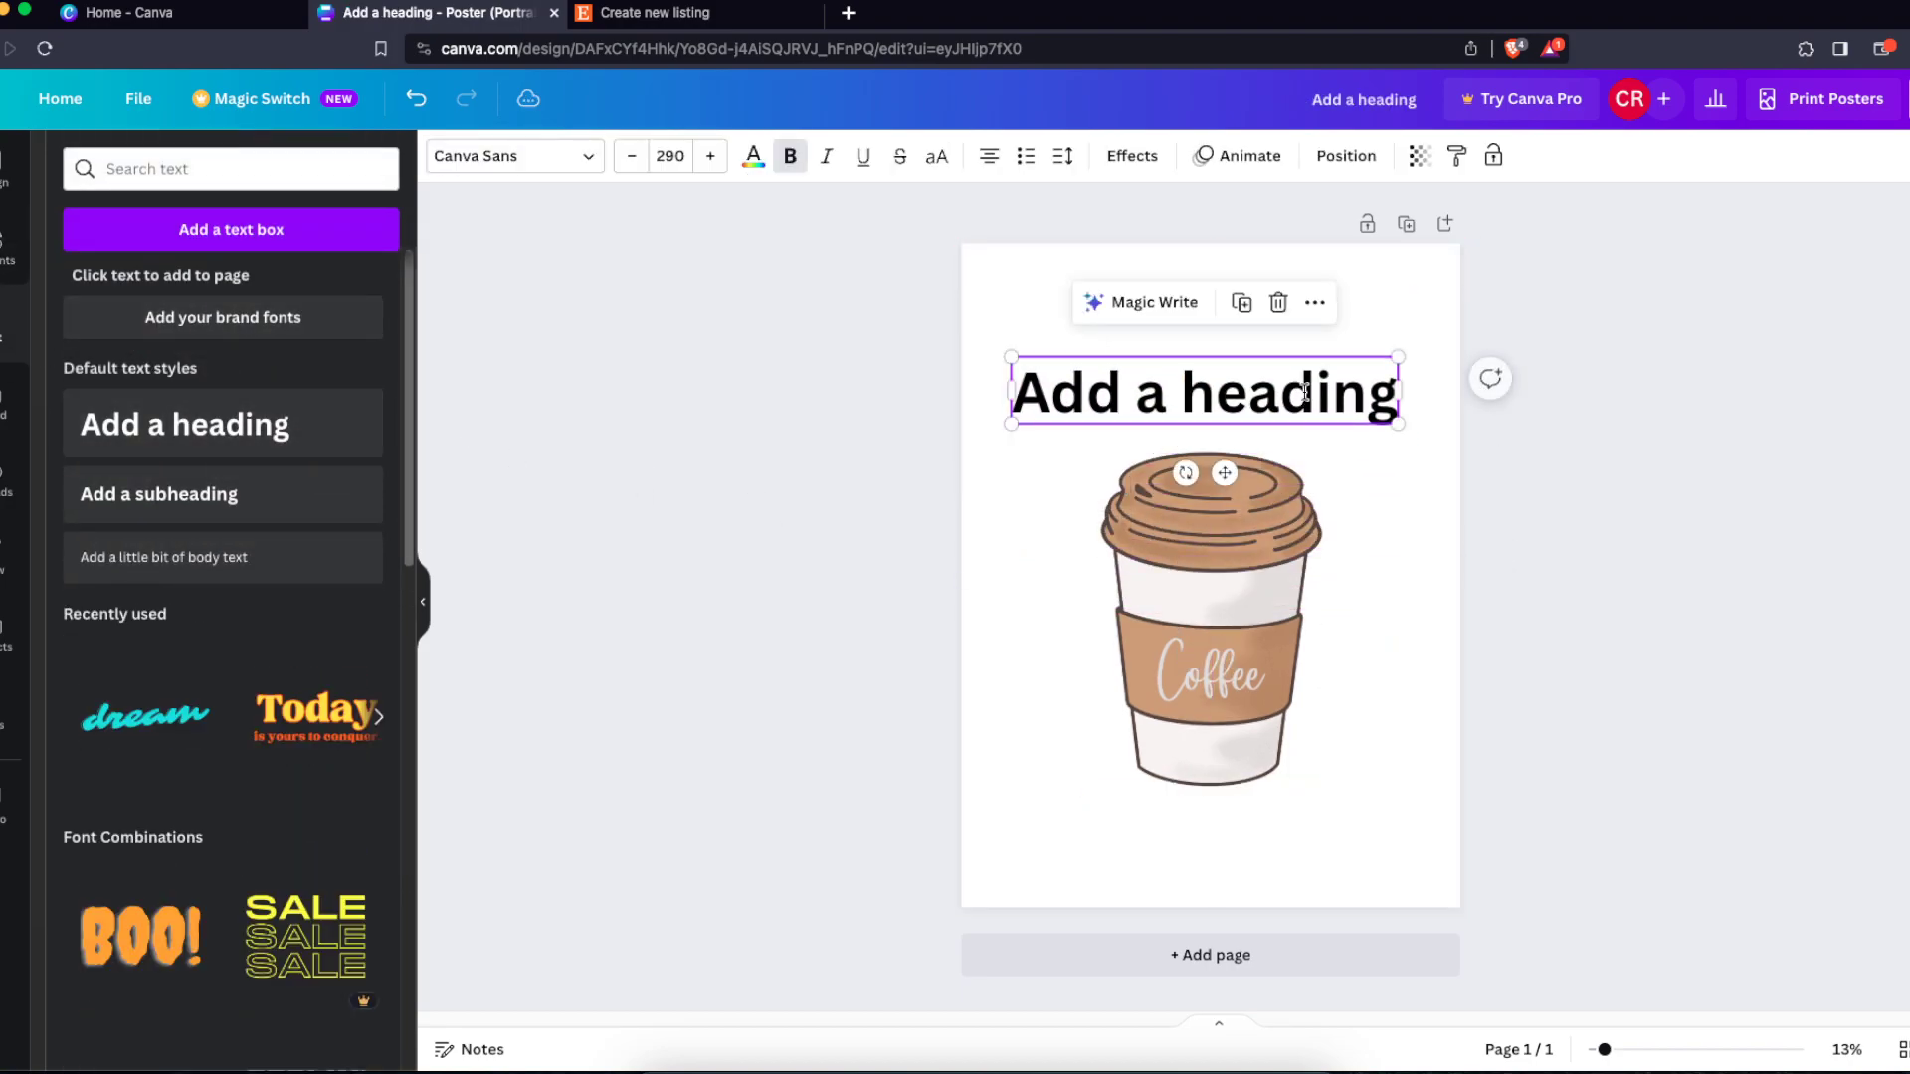
double_click(1305, 391)
type("I")
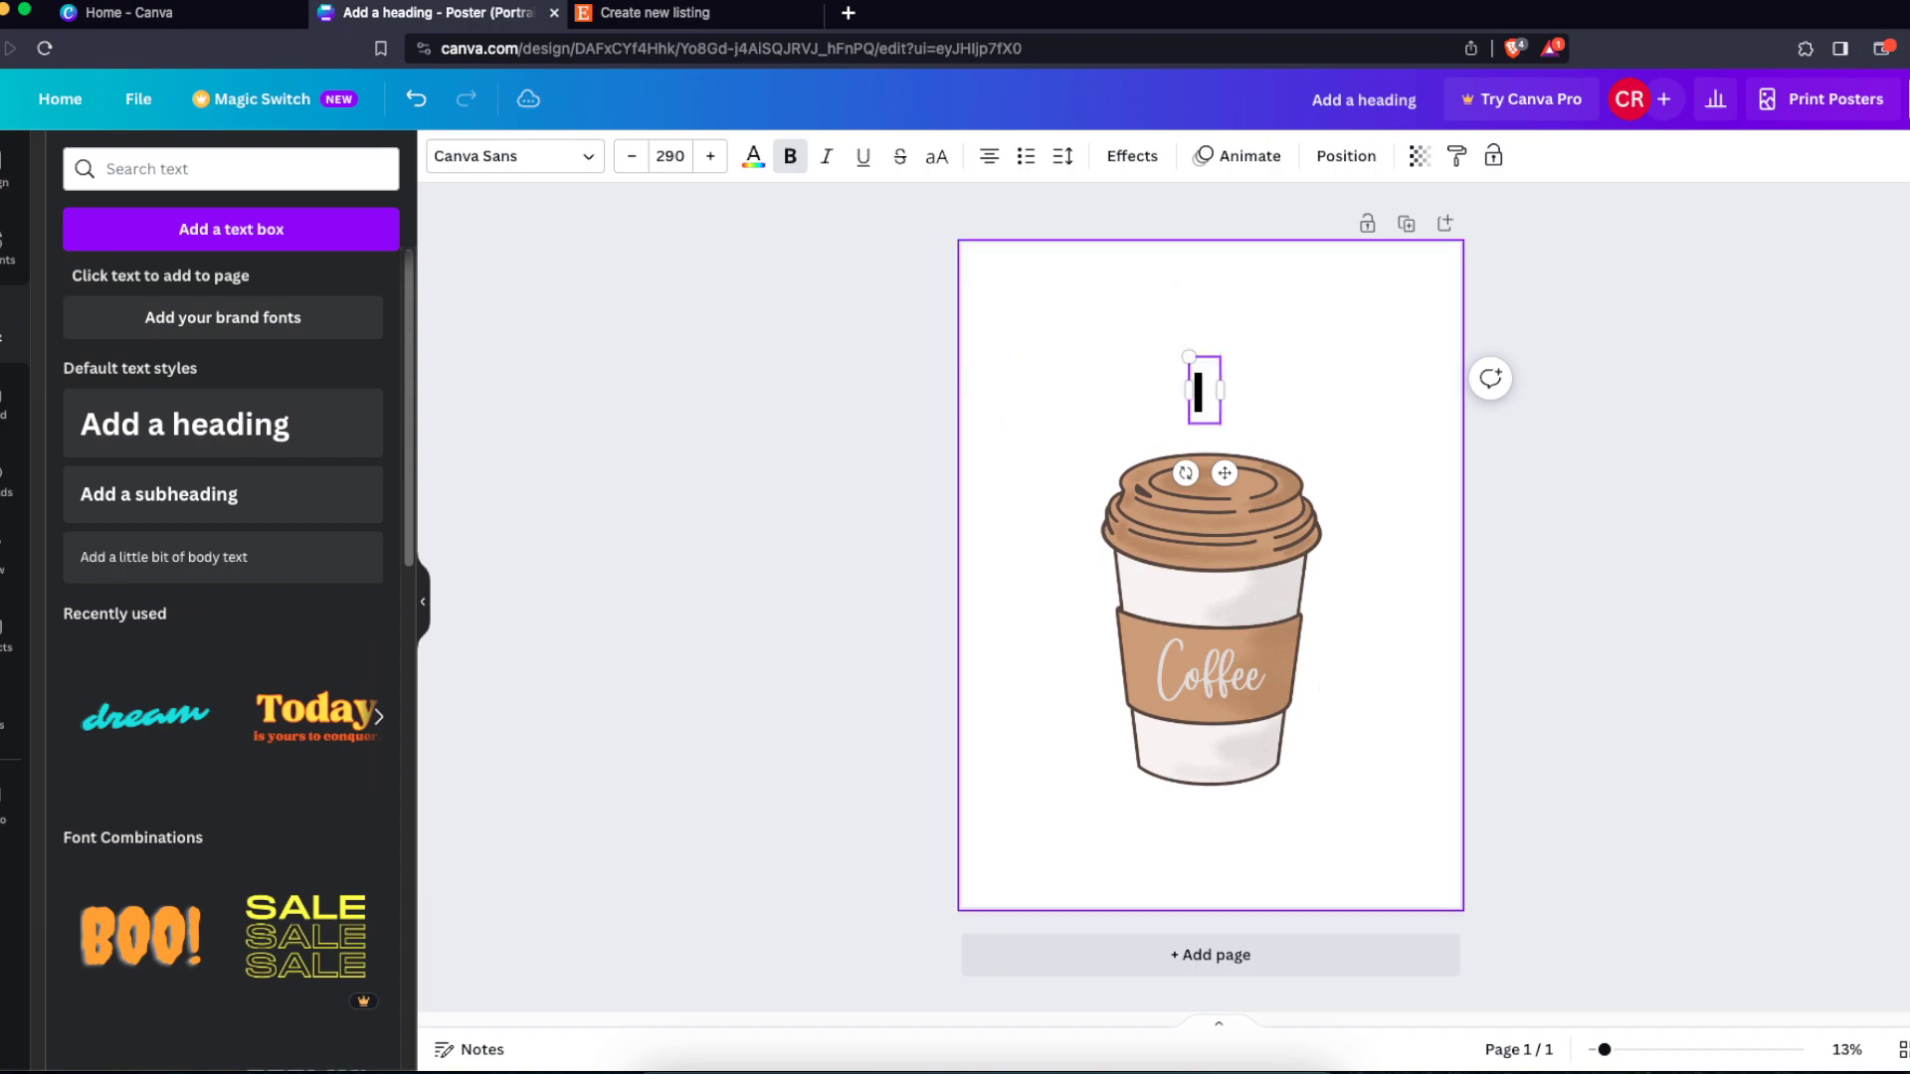
type(" LOVE")
left_click(1390, 384)
left_click(1263, 385)
left_click_drag(1263, 385, 1269, 373)
left_click(1269, 374)
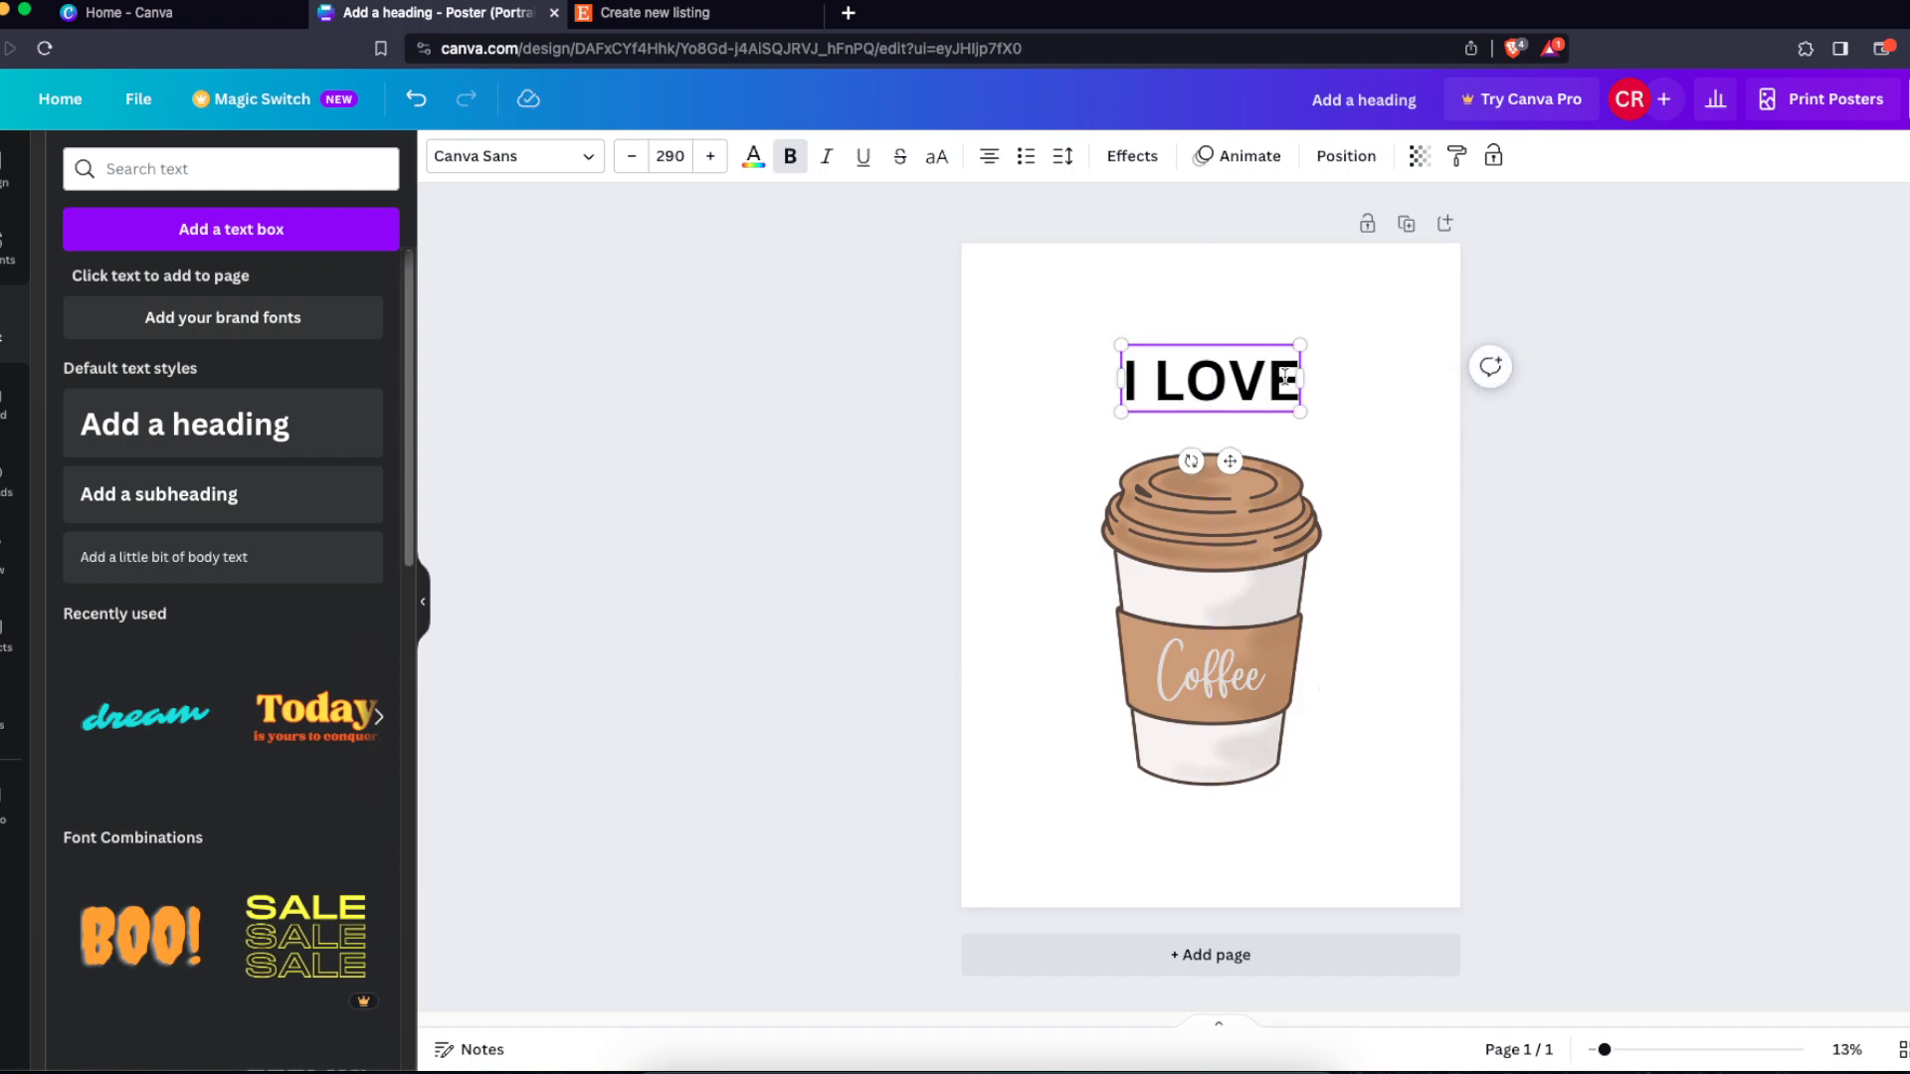
Step: Extend the heading to "I LOVE MY MORNING", move it up clear of the cup and tighten its line spacing
type("MY MORNING")
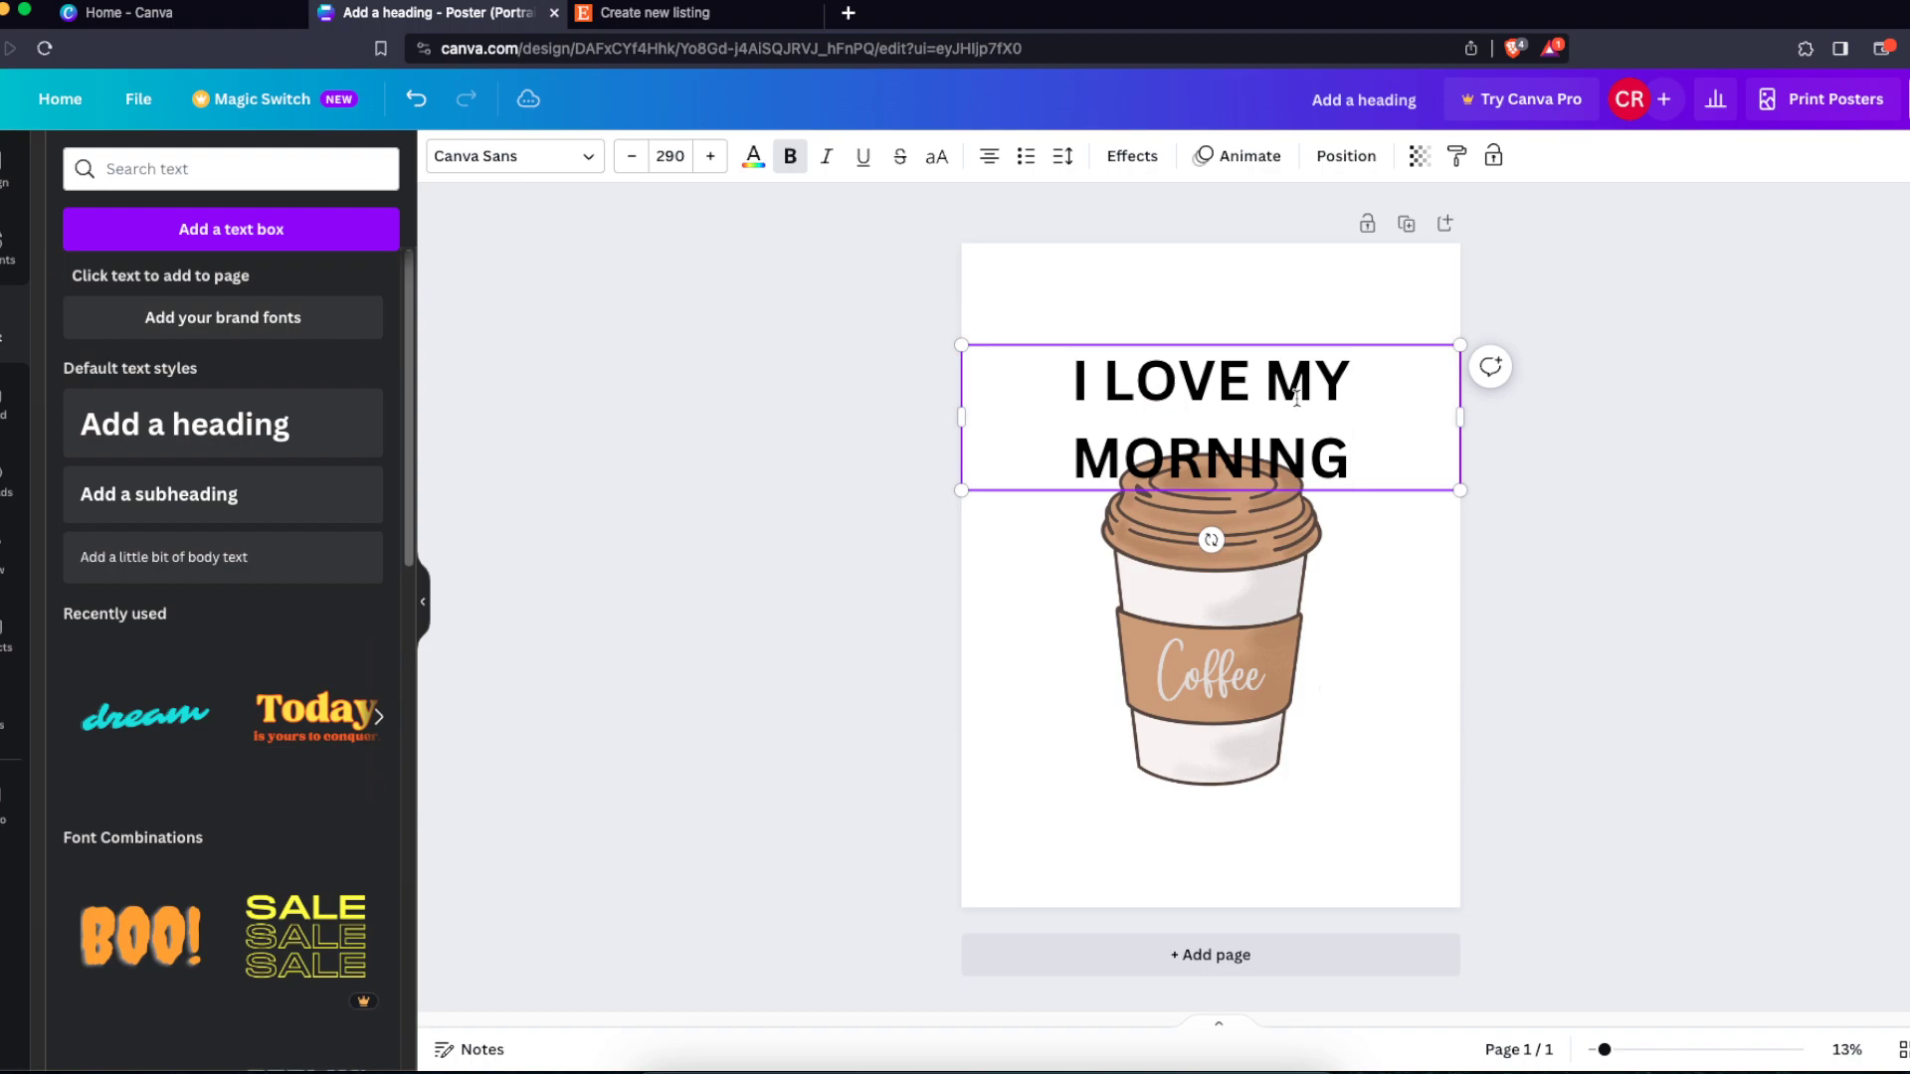
key("Escape")
left_click_drag(1333, 416, 1331, 379)
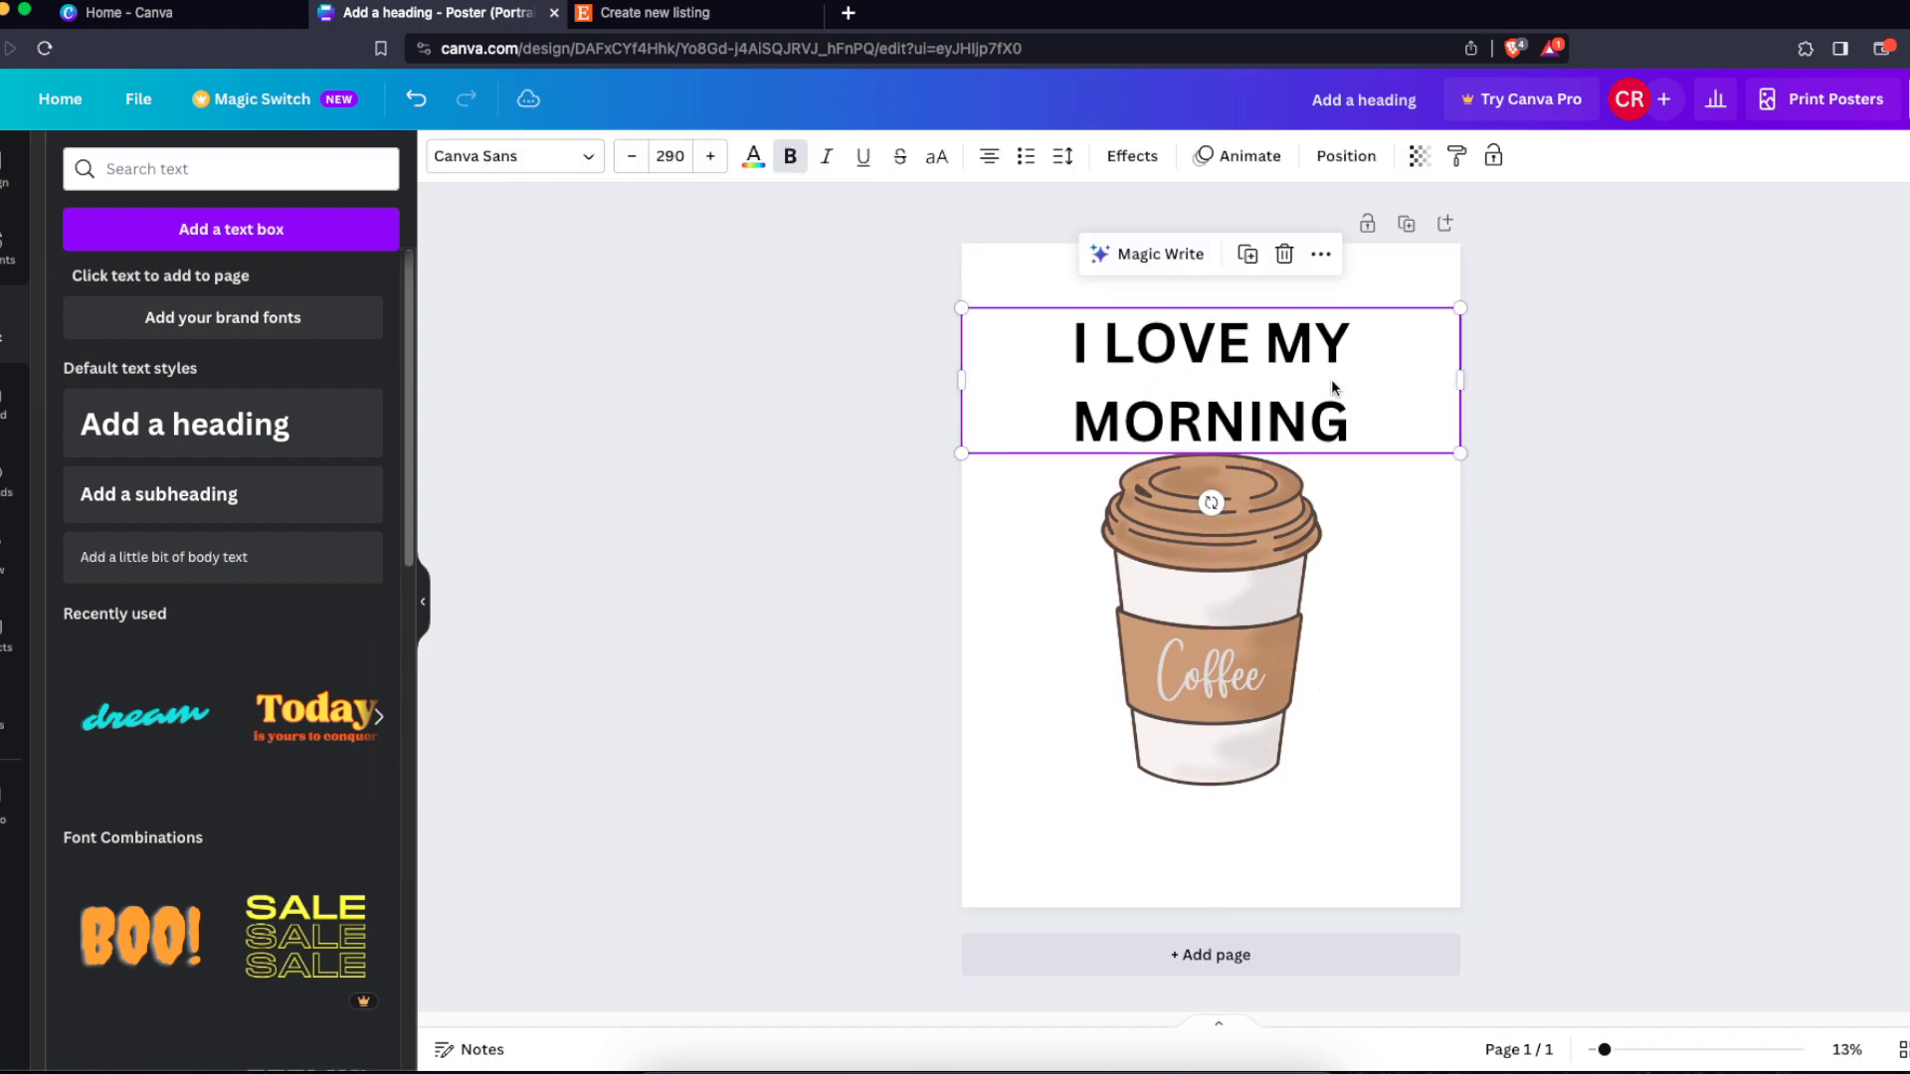
left_click(1061, 159)
left_click_drag(1176, 298, 1119, 298)
left_click(1833, 402)
left_click(1286, 395)
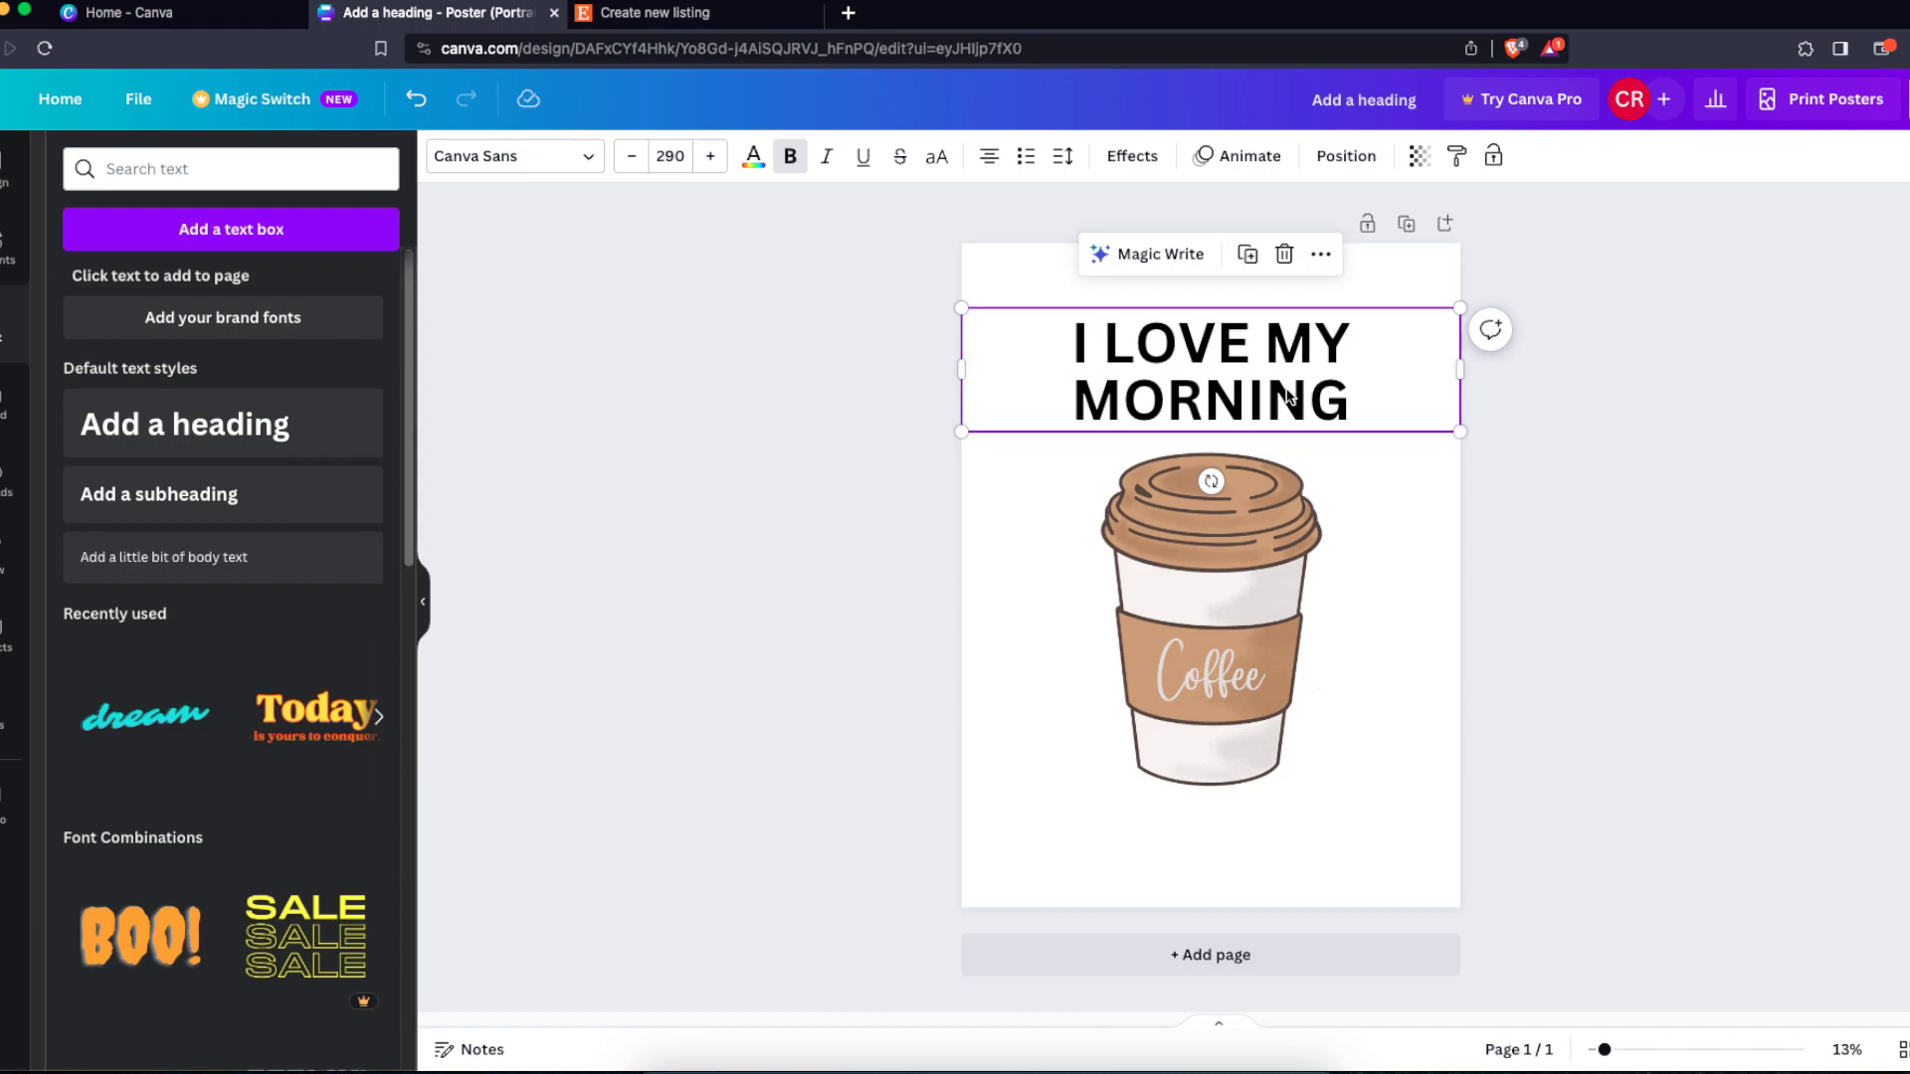
Step: Duplicate the heading, change the copy's text to "COFFEE" and centre it below the cup
key("ctrl+d")
left_click_drag(1283, 398, 1271, 829)
double_click(1272, 826)
type("C")
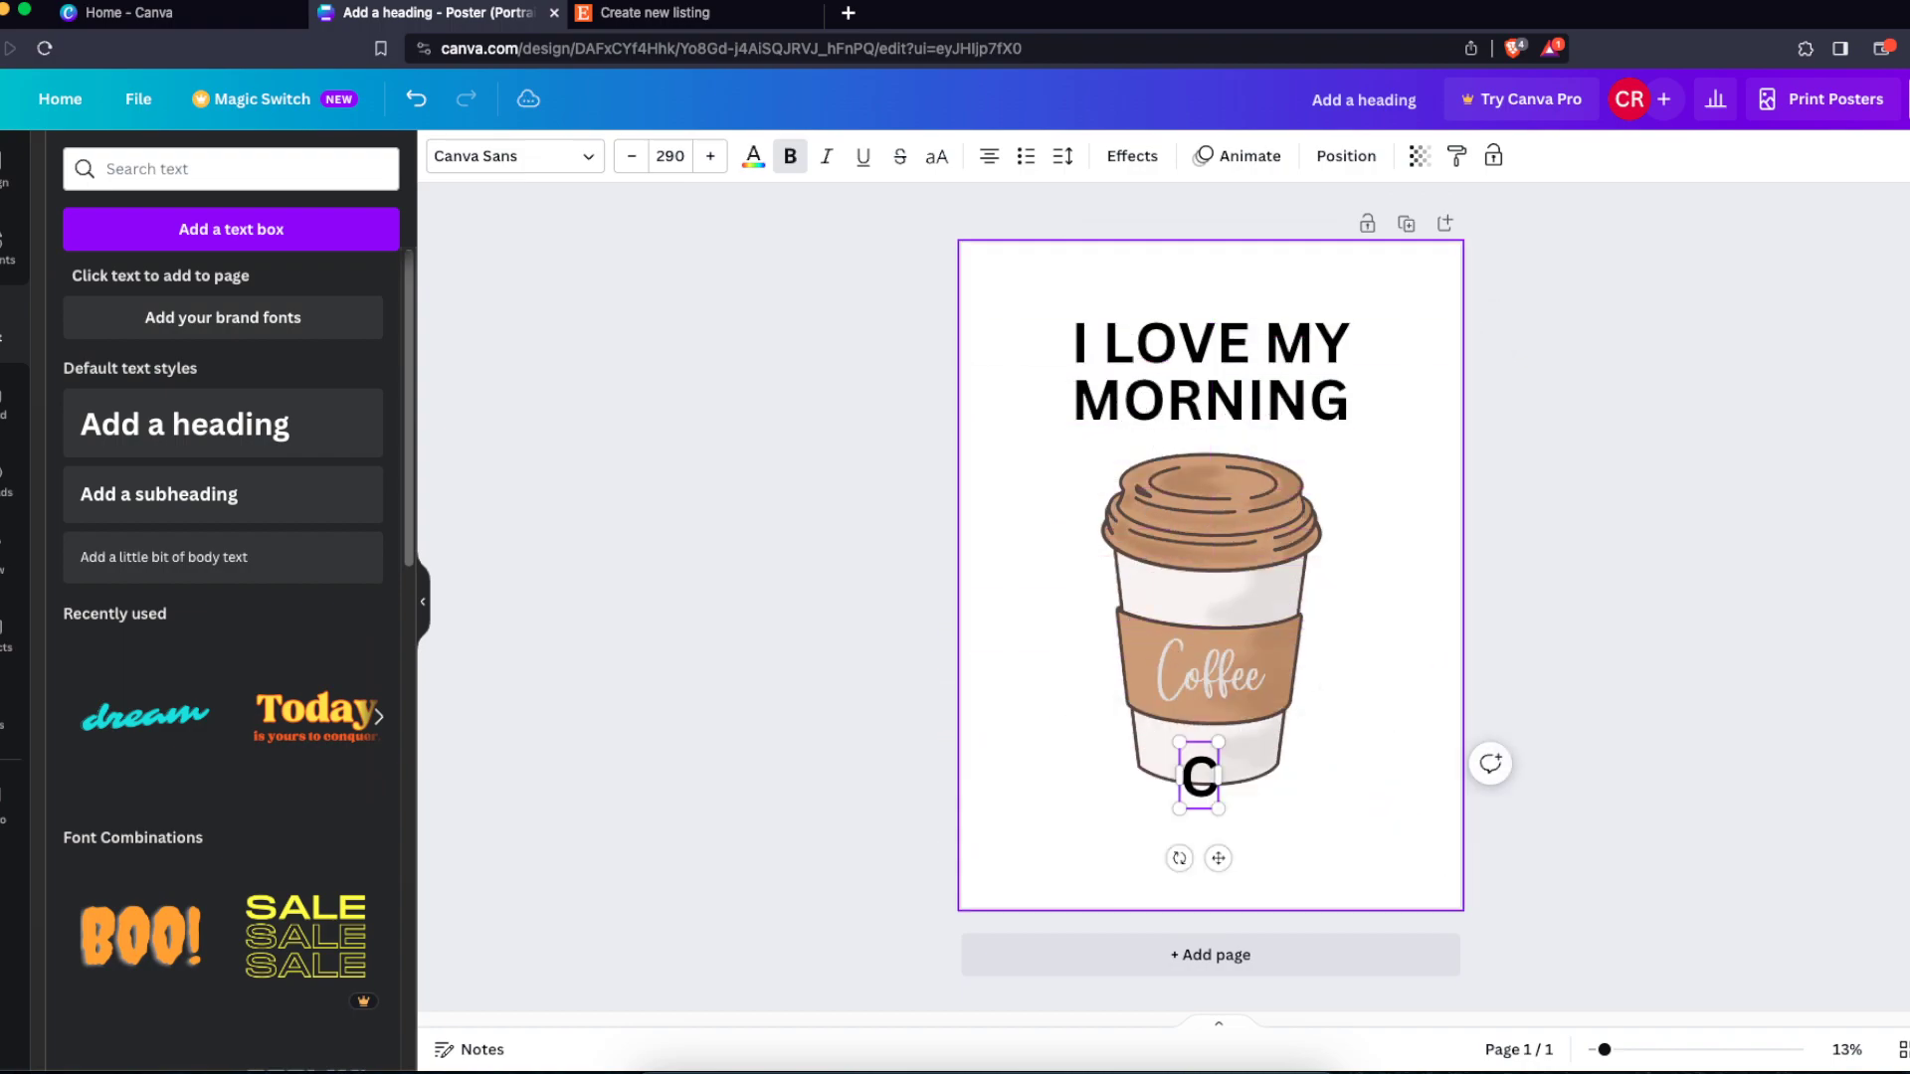
type("OFFEE")
left_click(1375, 761)
left_click(1271, 819)
left_click_drag(1271, 819, 1282, 818)
Step: Set the font of both the "I LOVE MY MORNING" and "COFFEE" texts to Maharlika
left_click(1240, 342)
left_click(538, 156)
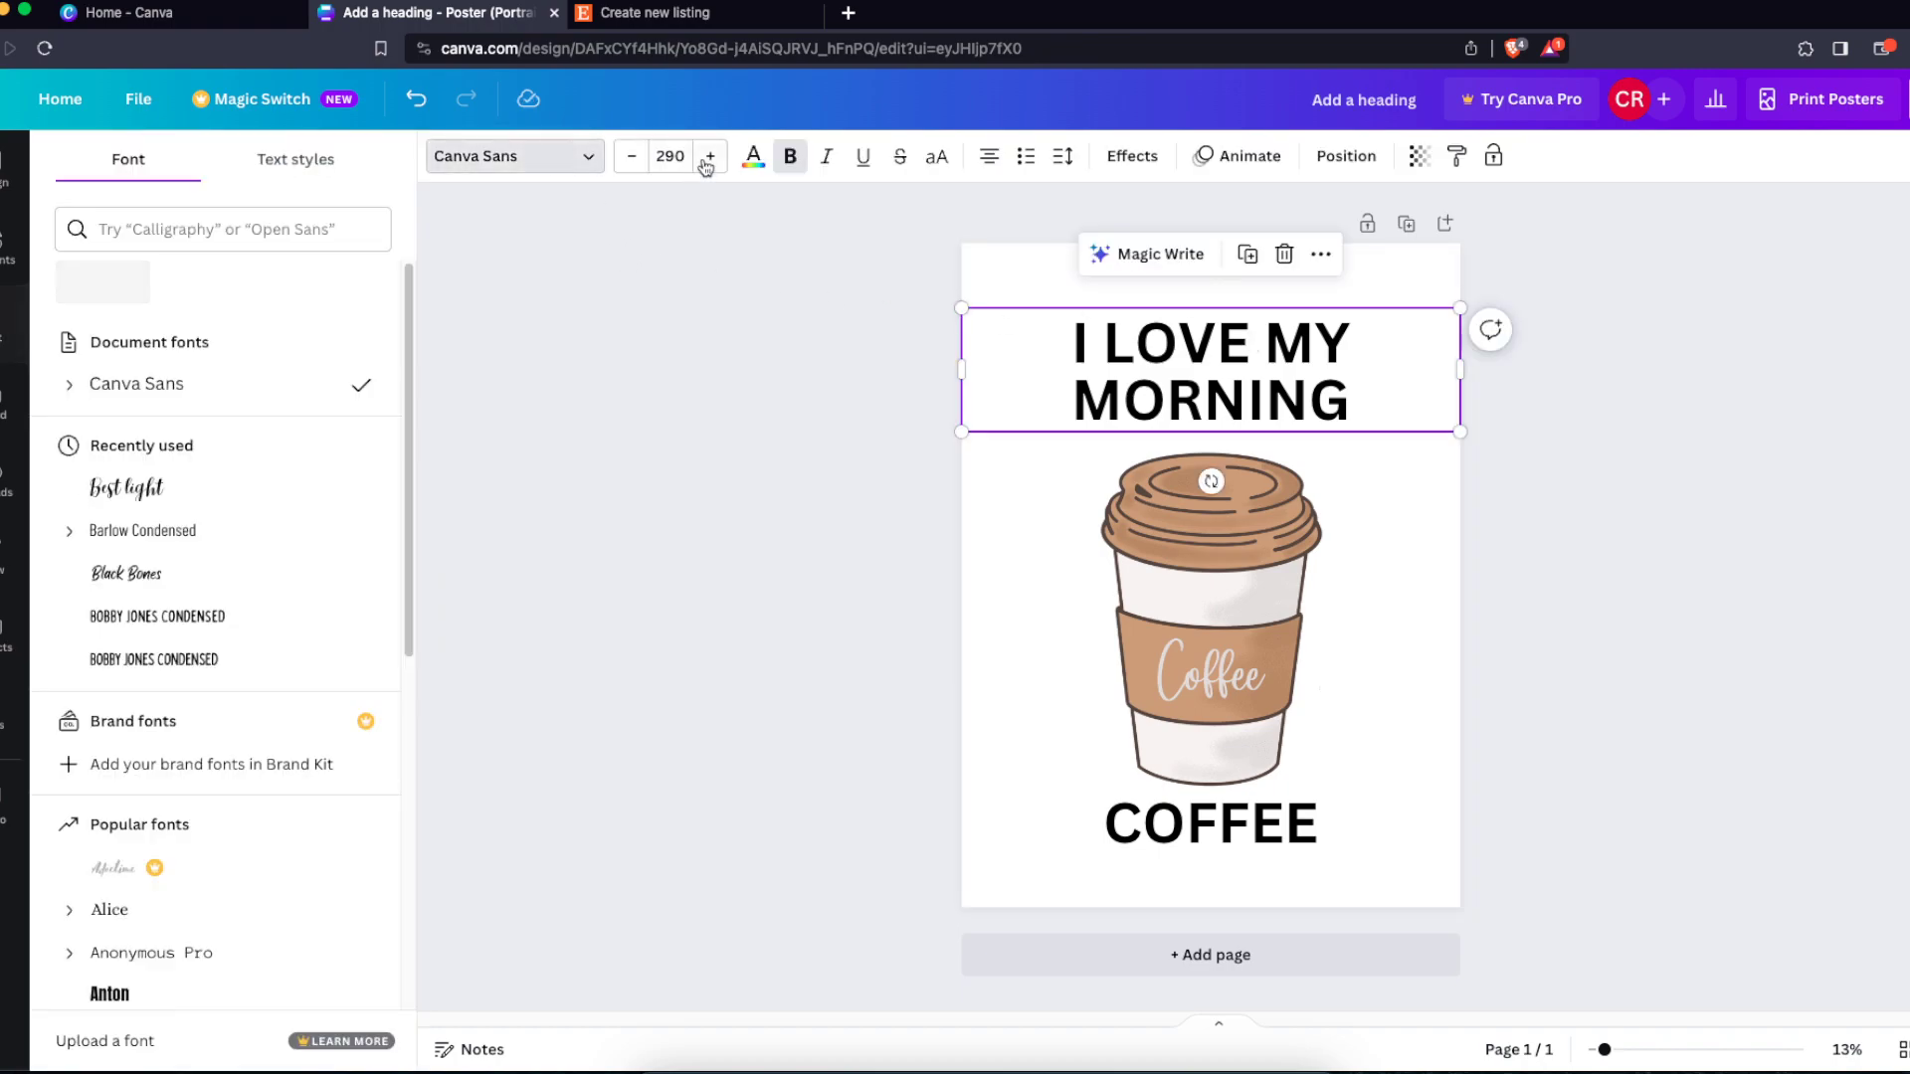
left_click(127, 574)
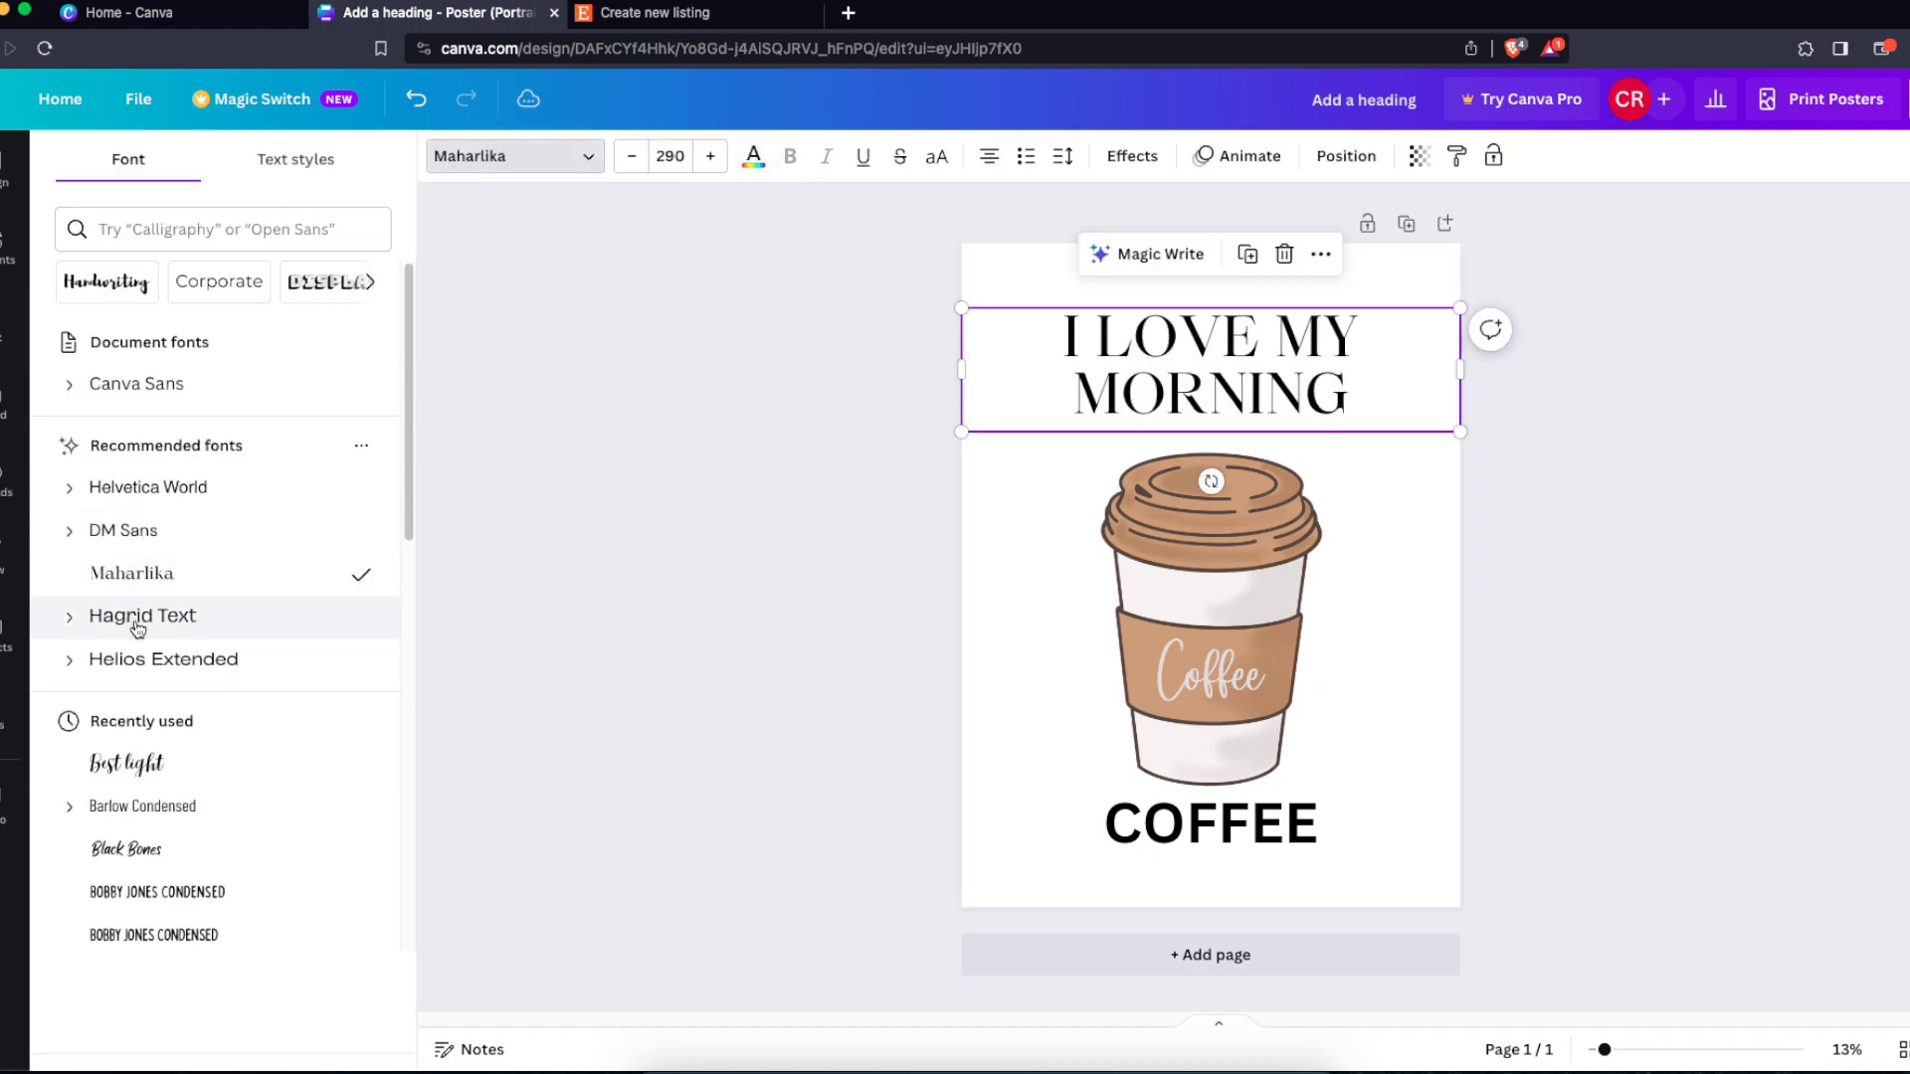
left_click(1139, 841)
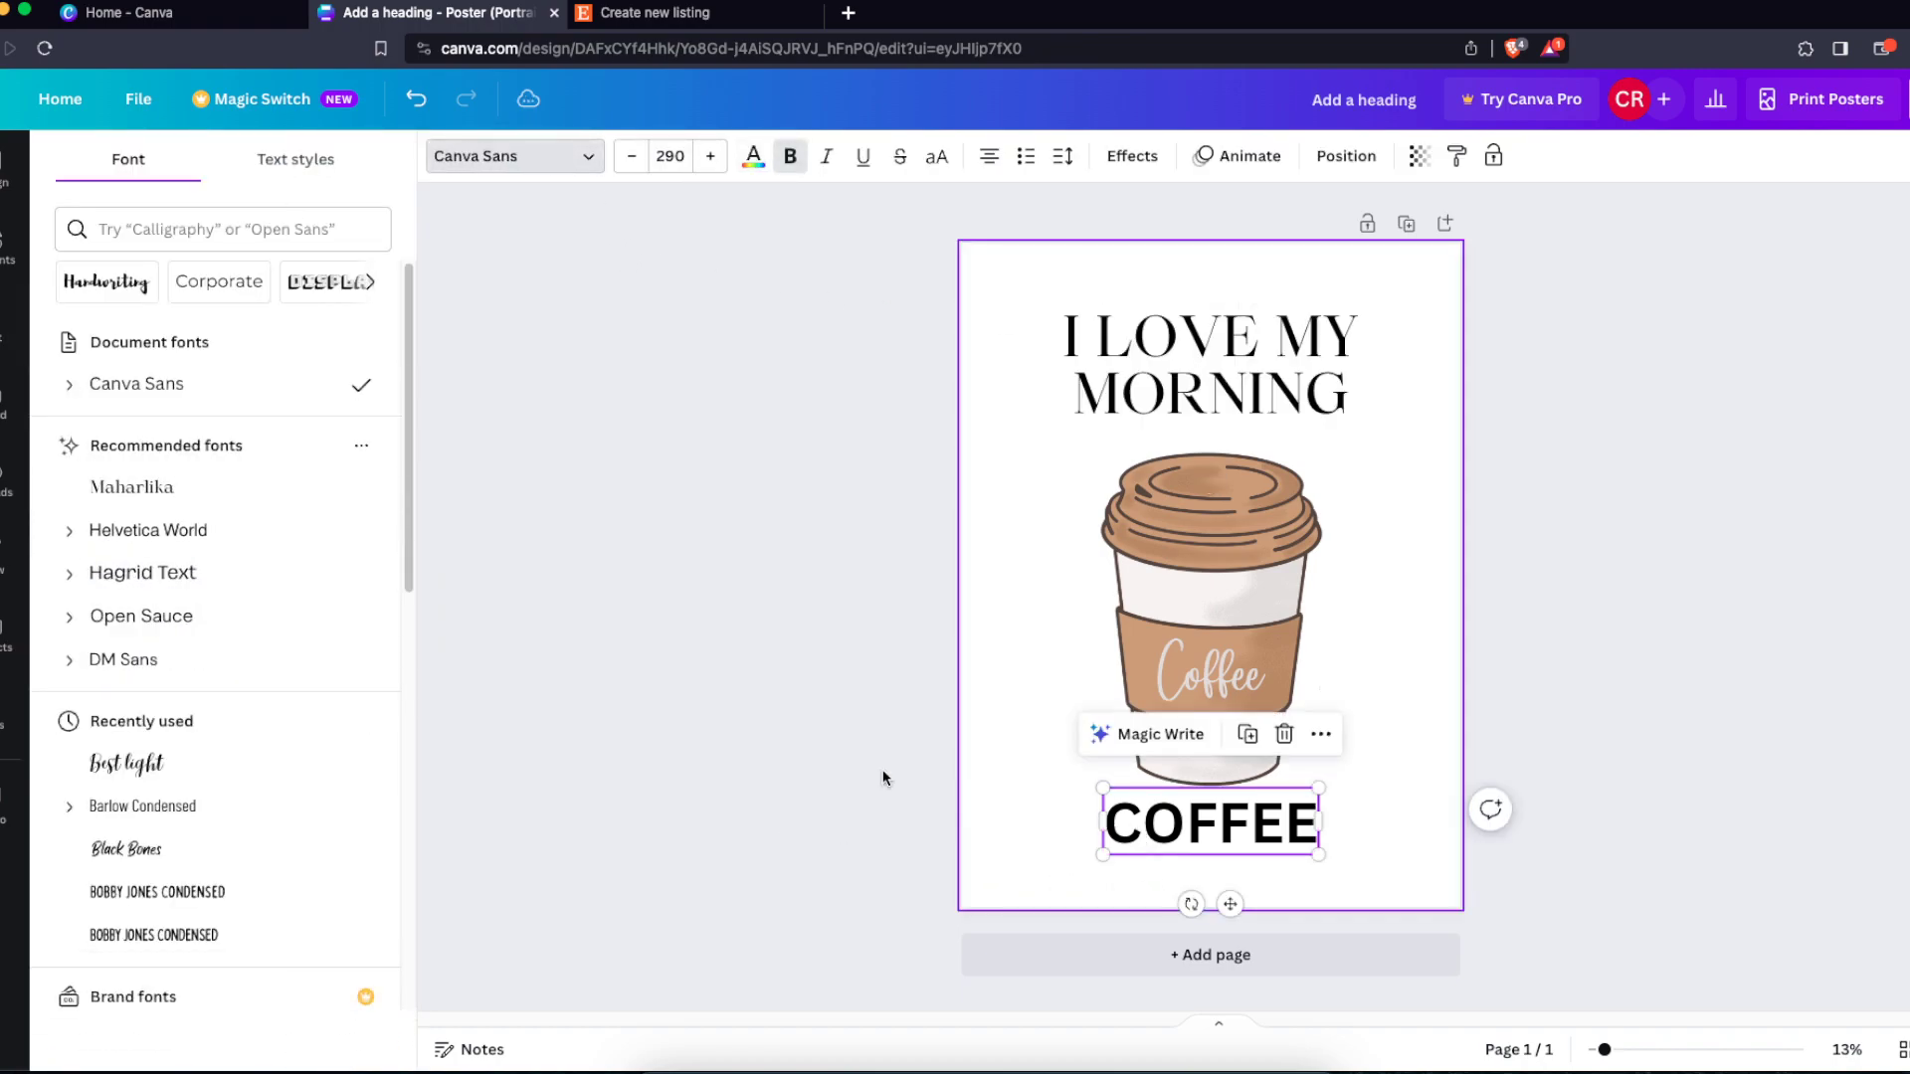
left_click(183, 489)
left_click(756, 629)
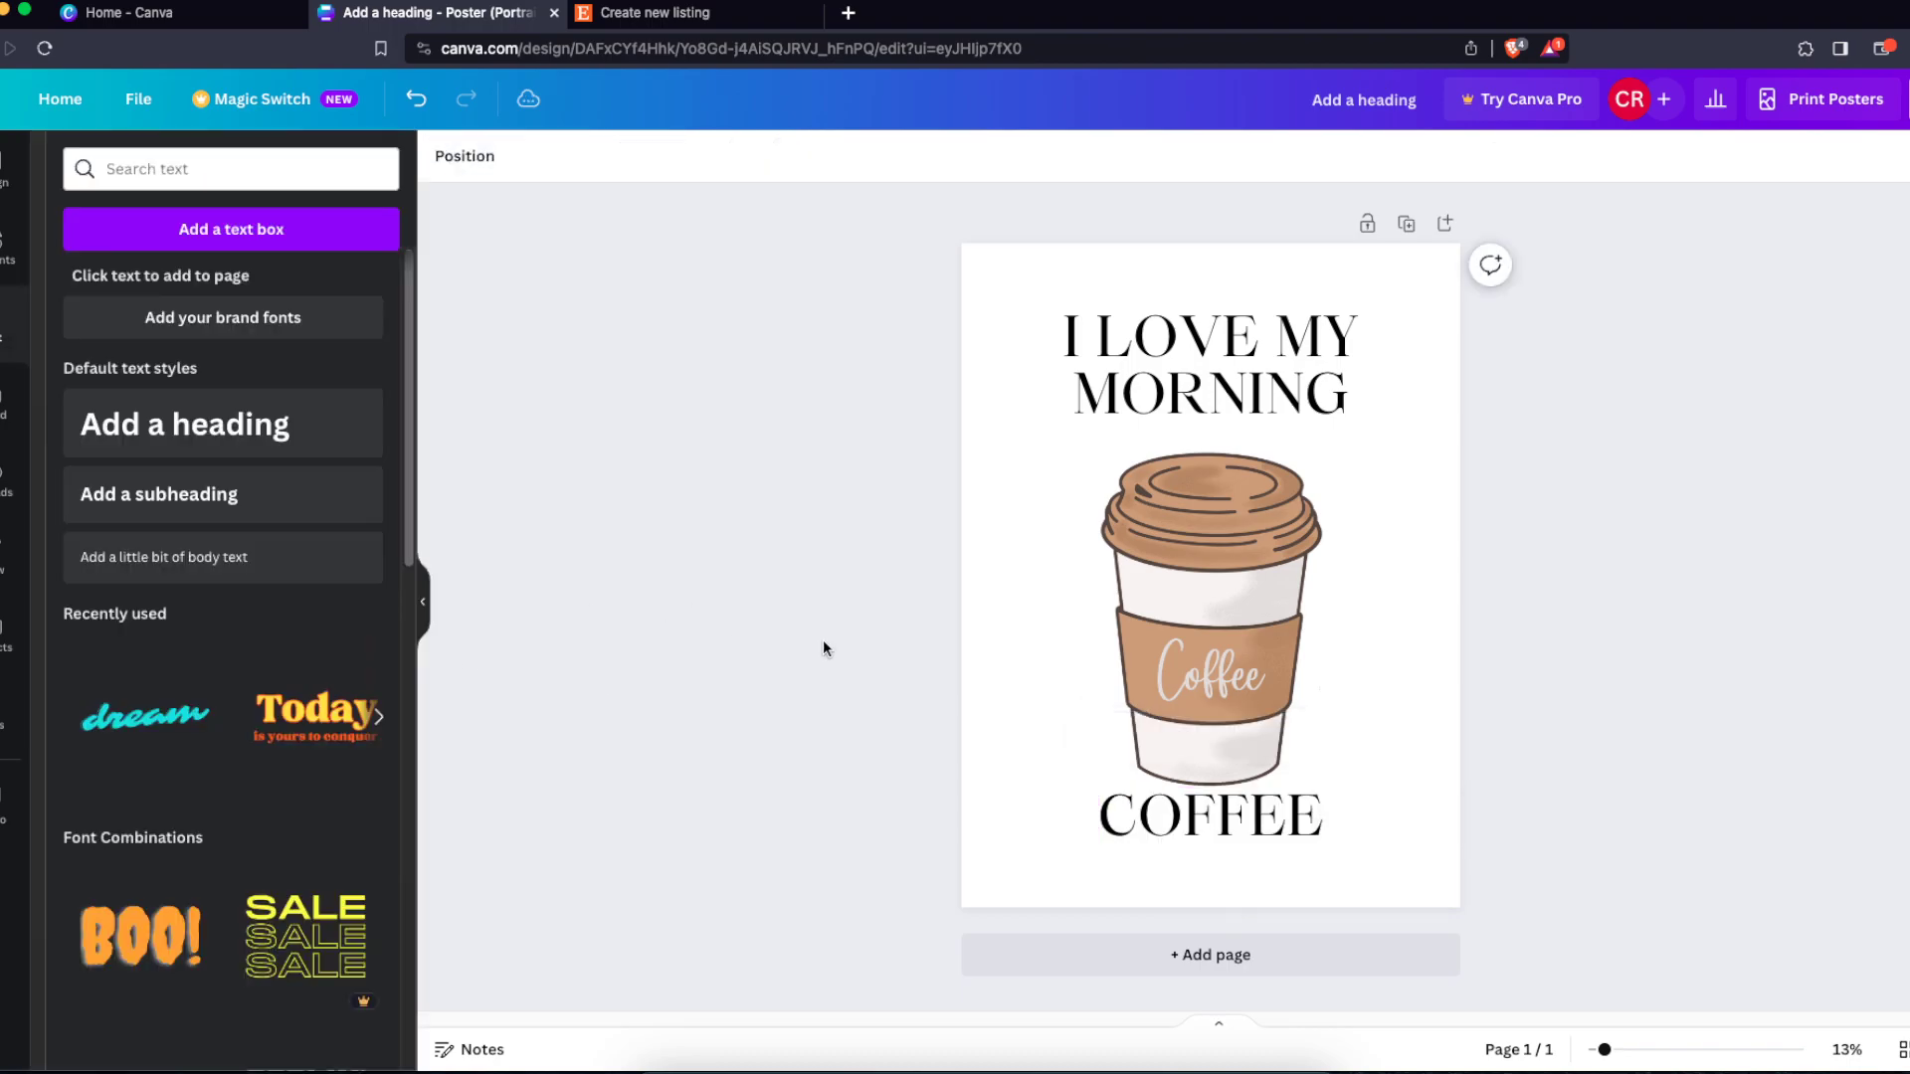
Step: Adjust the gap between the cup and "COFFEE", and shift both texts and the cup slightly up together
left_click_drag(1293, 833, 1293, 847)
left_click(1393, 444)
left_click(1393, 418)
left_click(1602, 486)
left_click(1396, 428)
left_click(1582, 456)
left_click_drag(1582, 455, 940, 945)
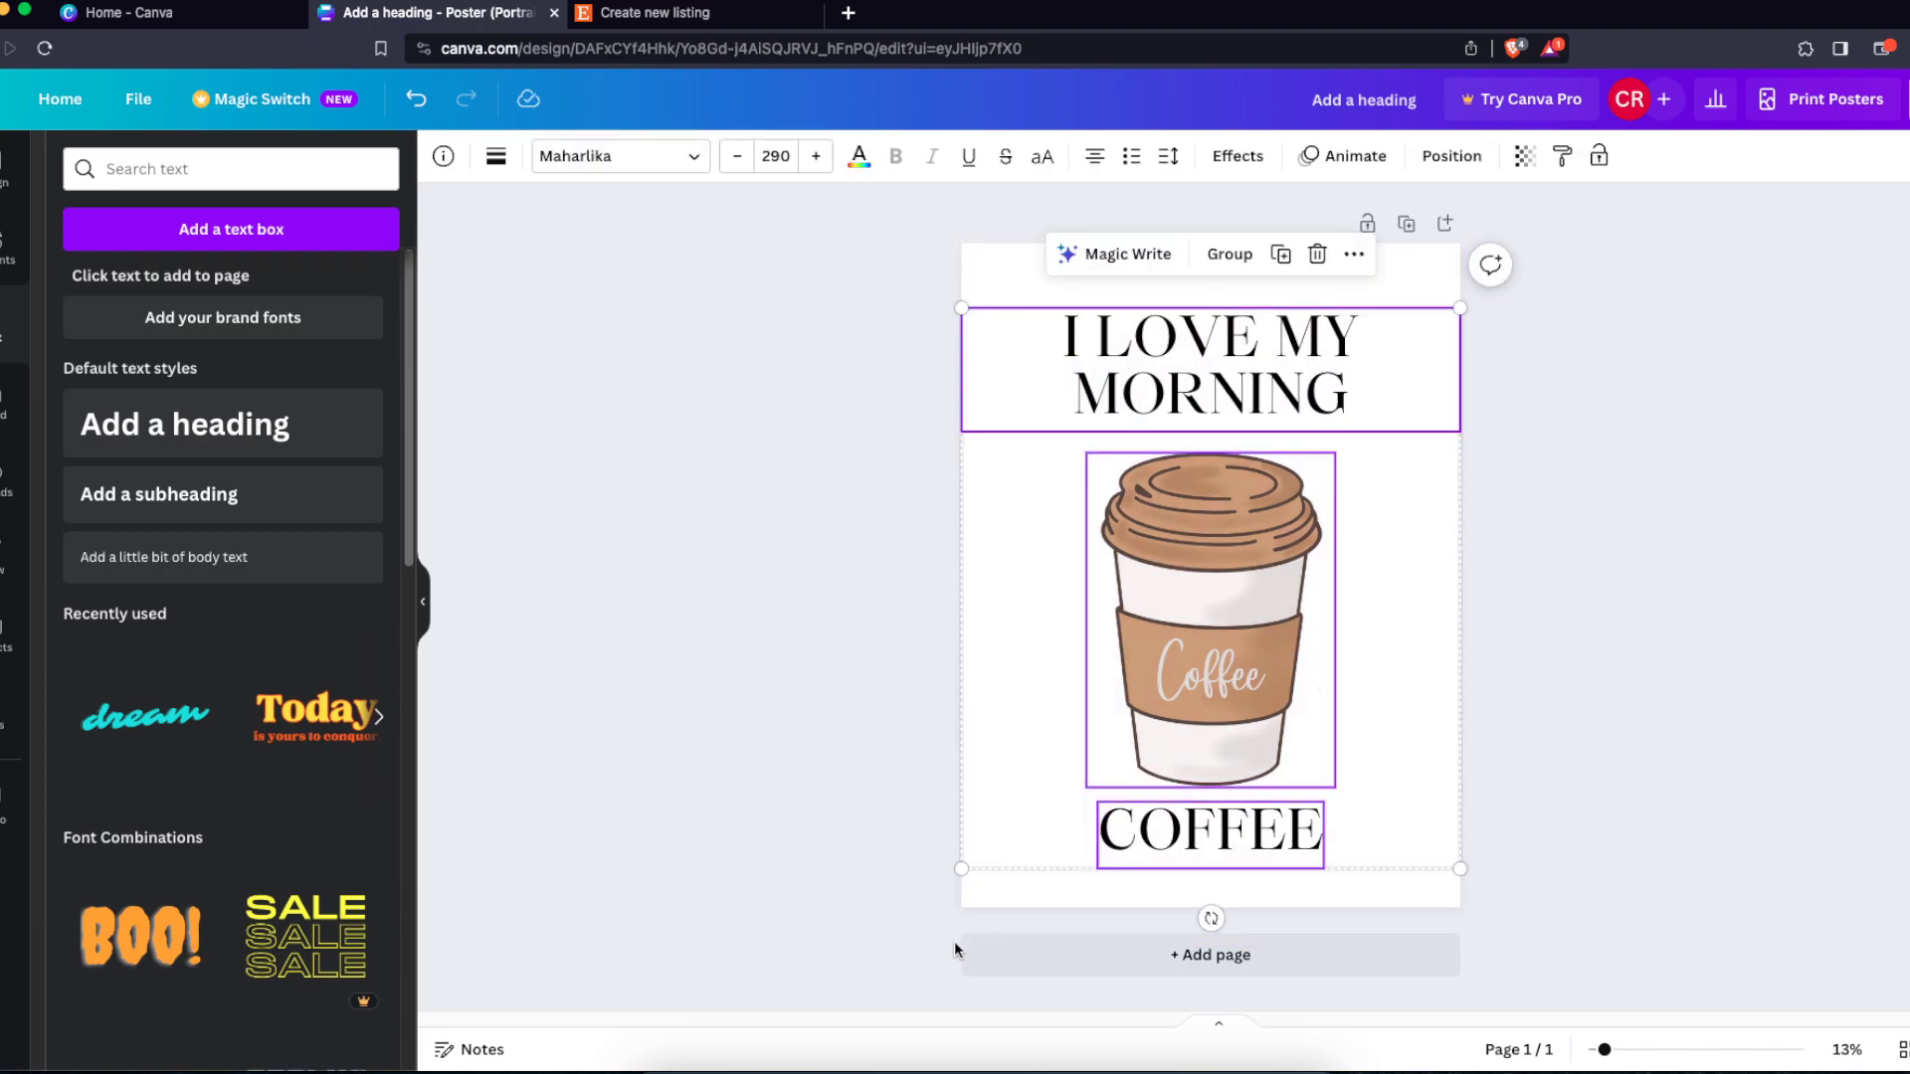
left_click(1110, 853)
left_click_drag(1186, 825, 1185, 814)
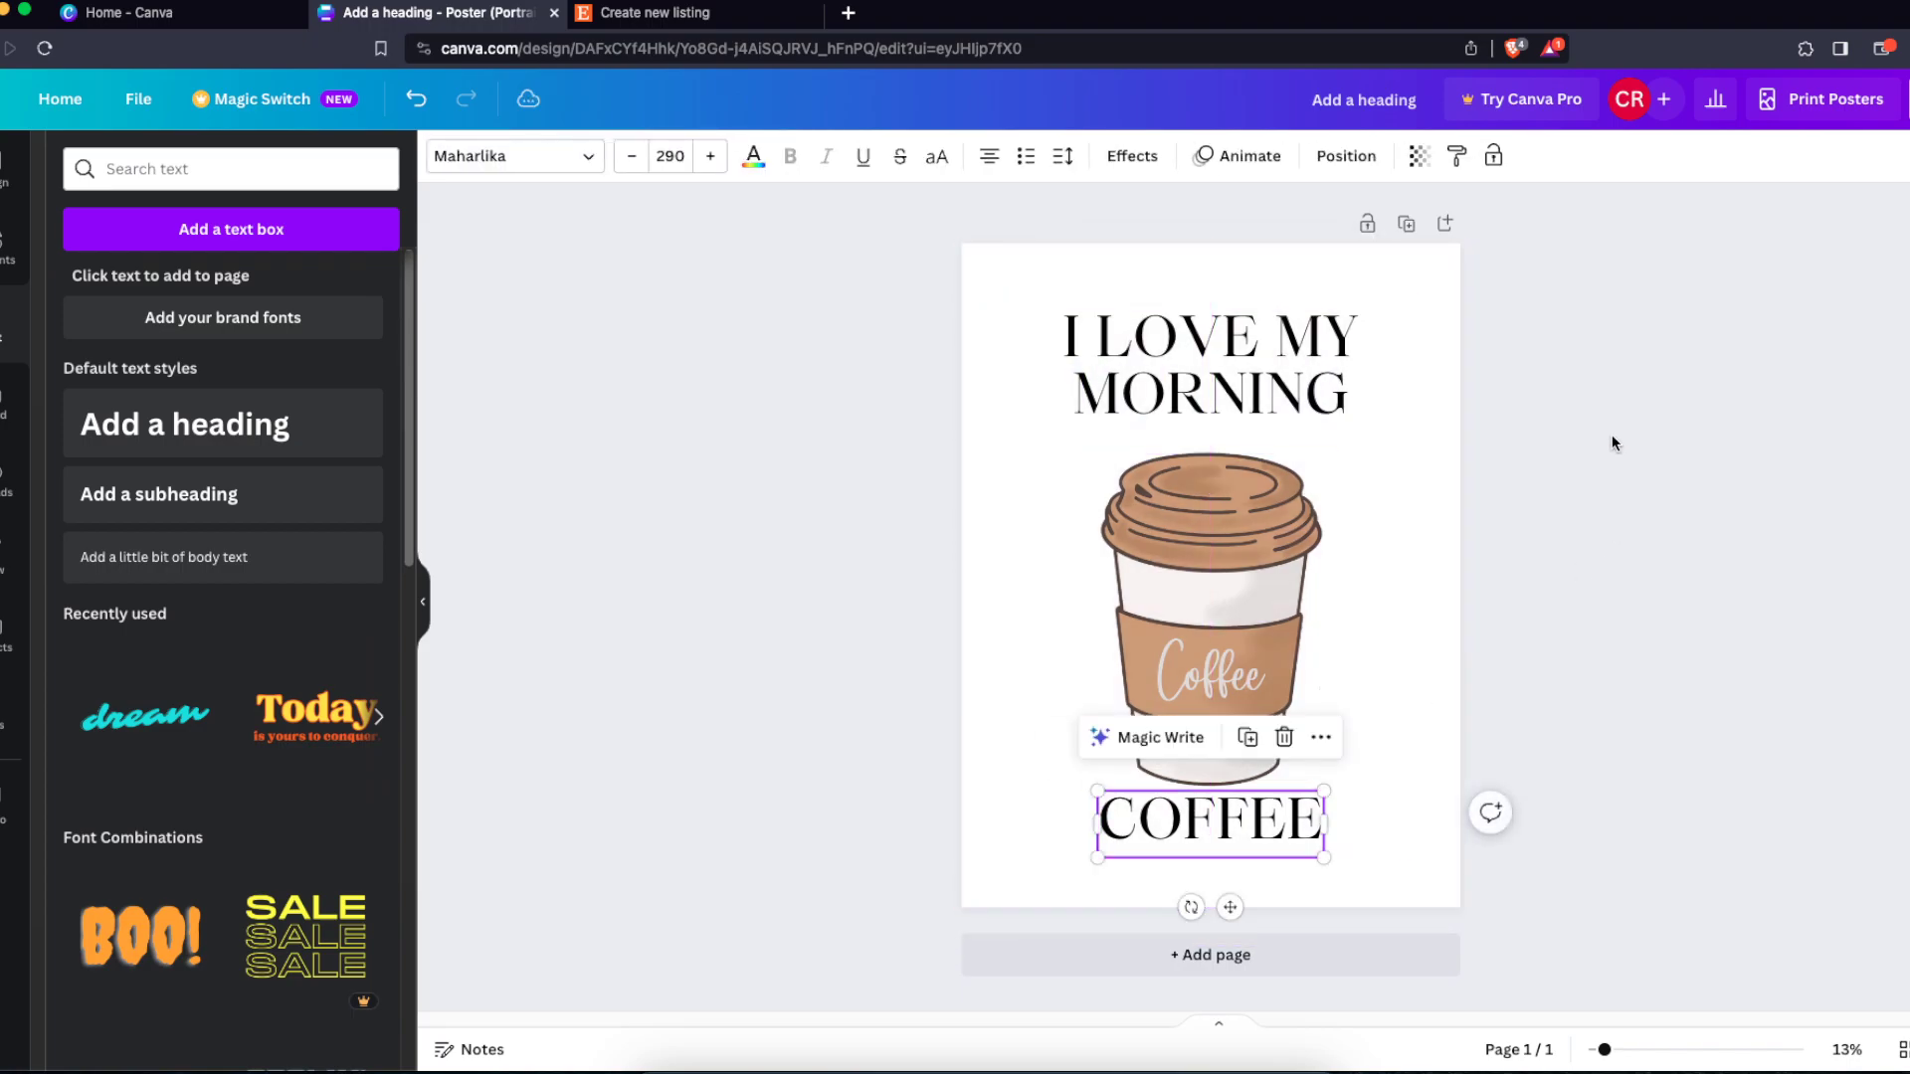
left_click_drag(1513, 243, 955, 797)
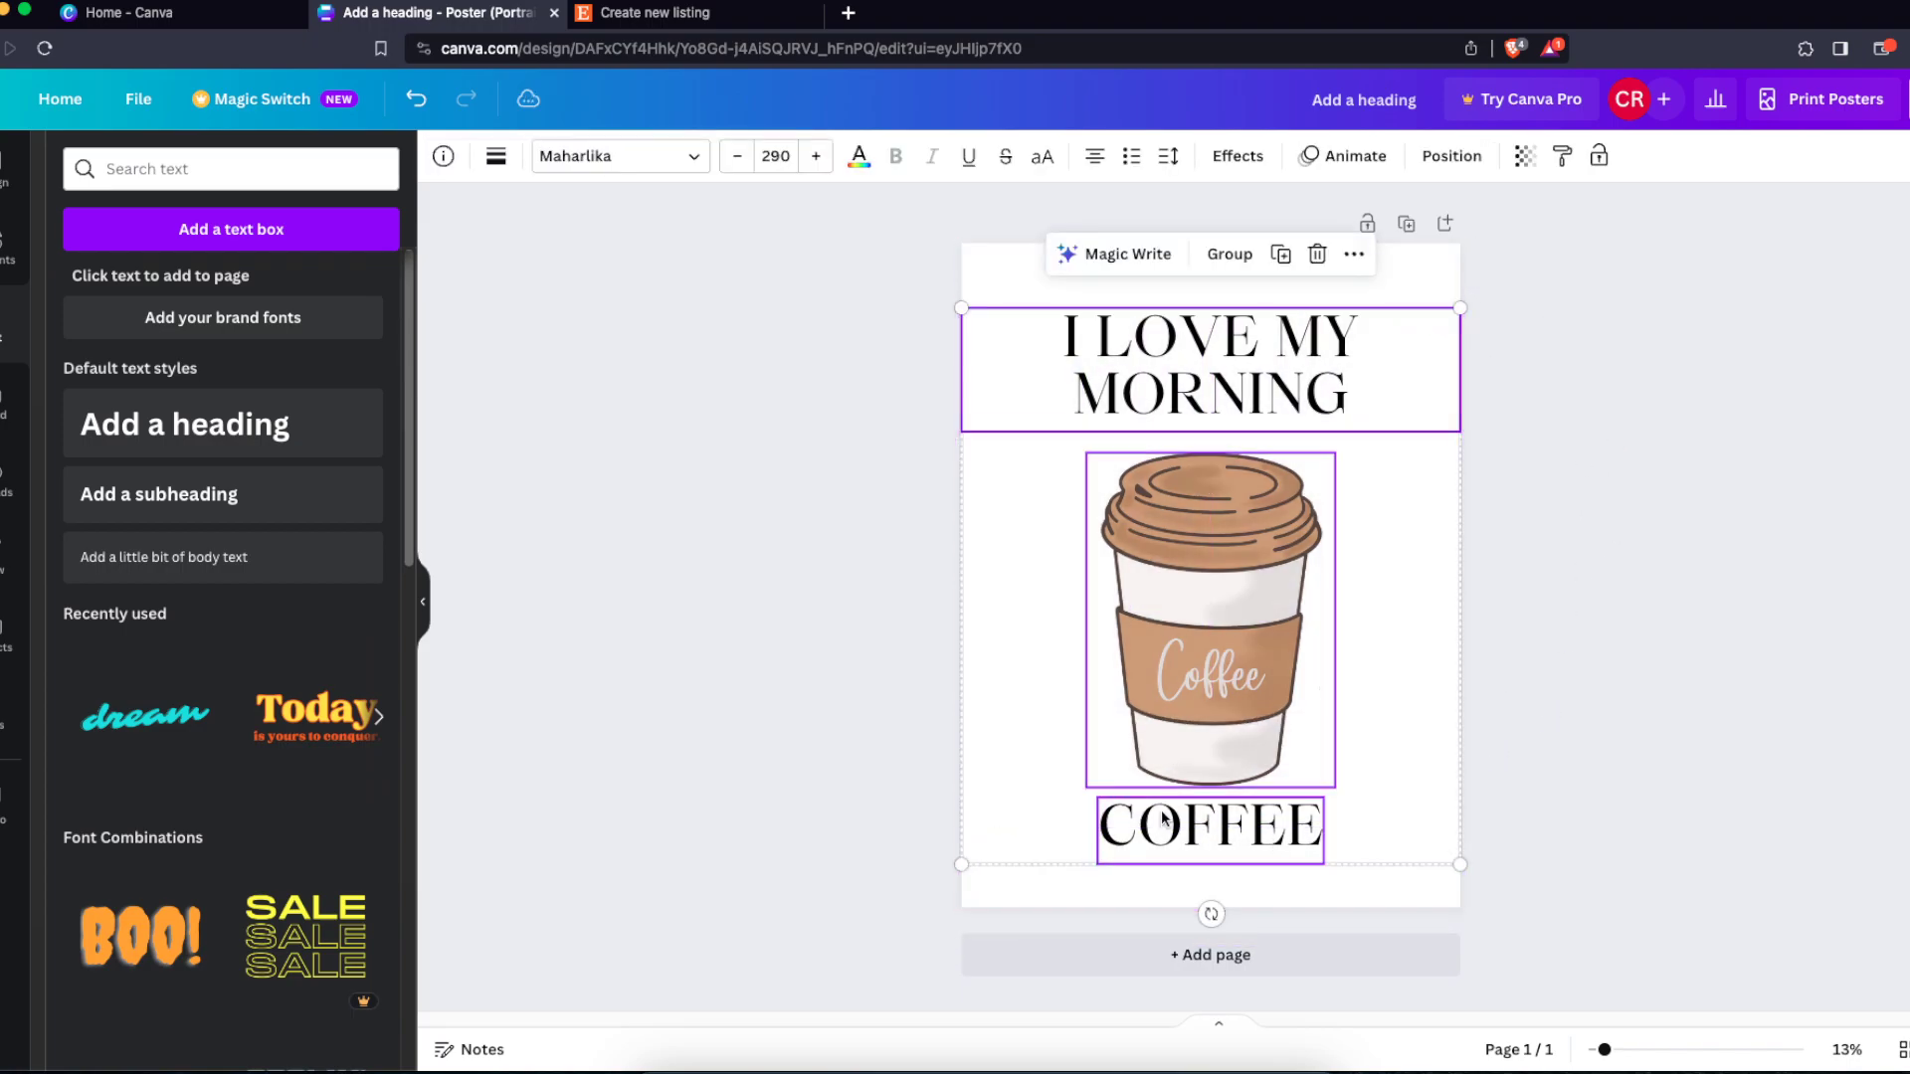
key("shift+Up")
left_click(766, 619)
Step: Add a square shape, stretch it to about 32.12 × 43.71 in as an inset panel, and send it behind the texts and cup
left_click(14, 269)
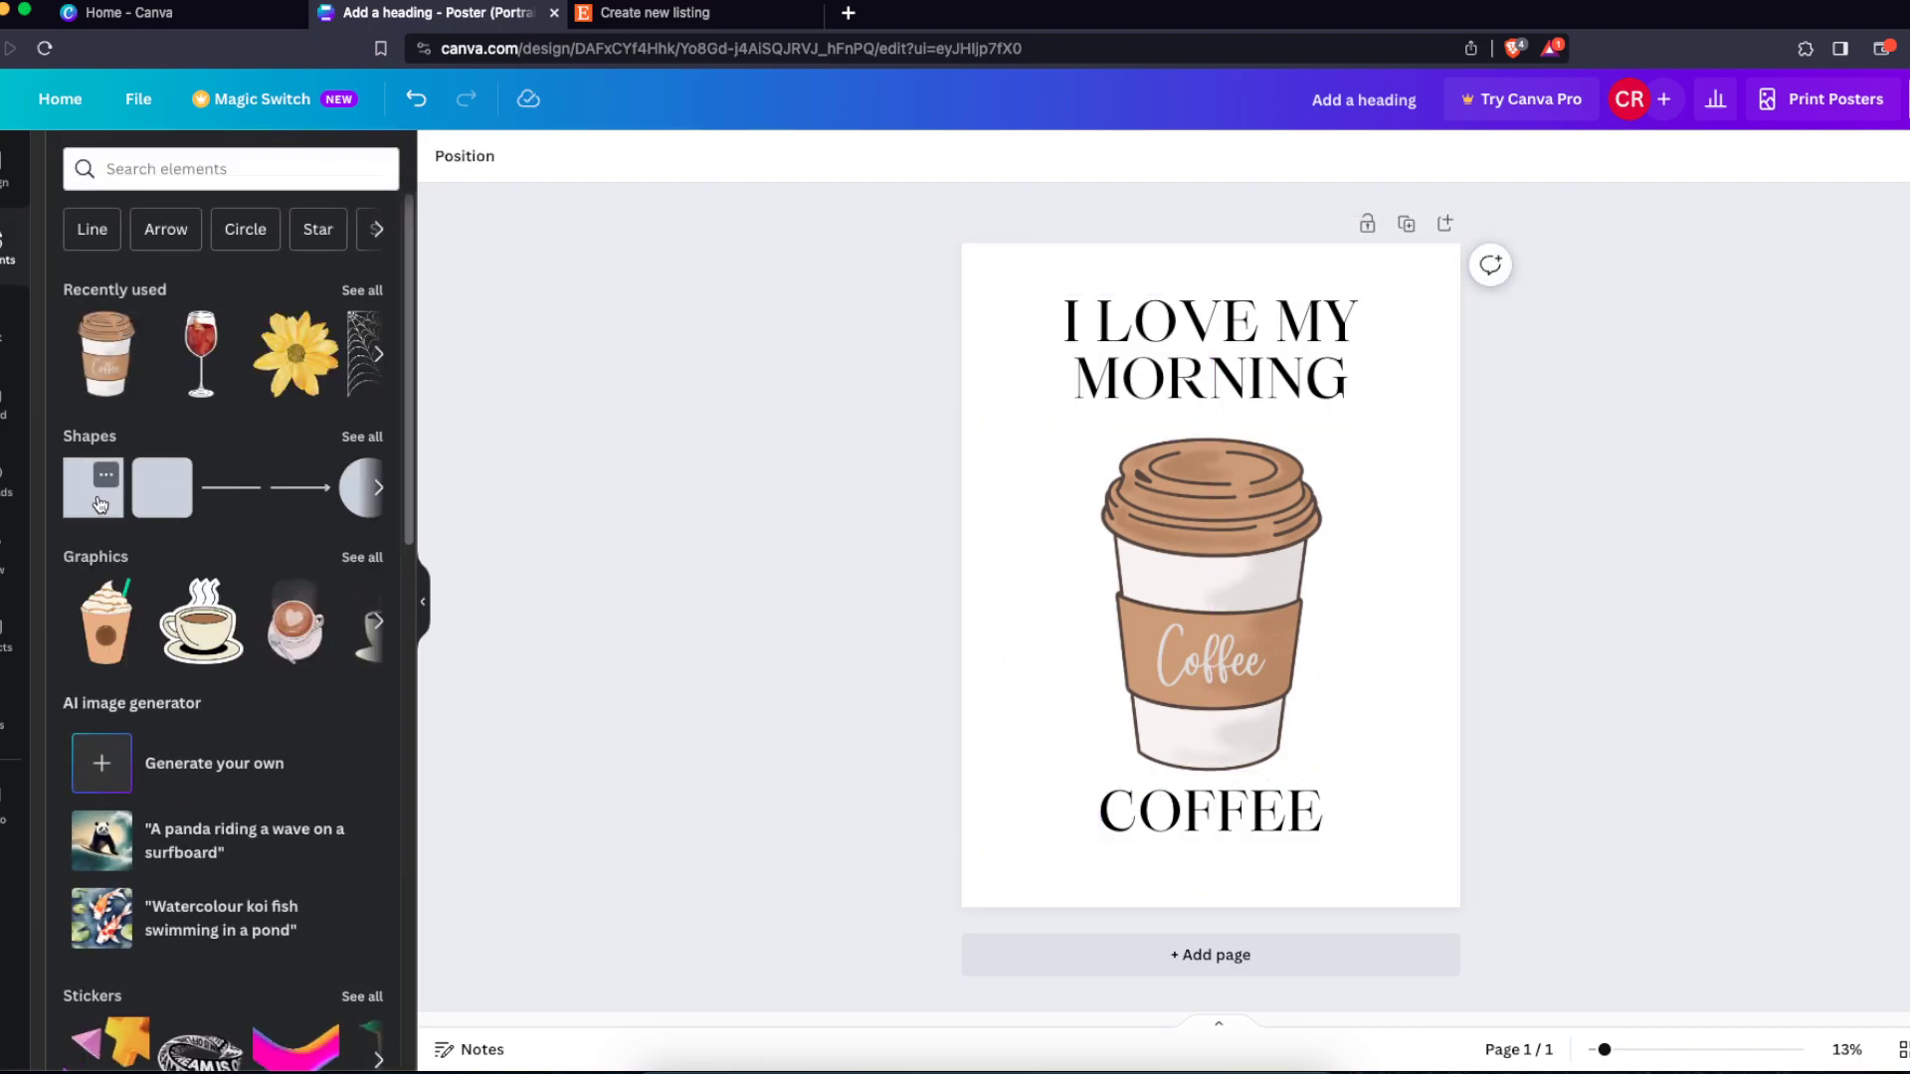
left_click(93, 487)
left_click_drag(1209, 574, 1443, 360)
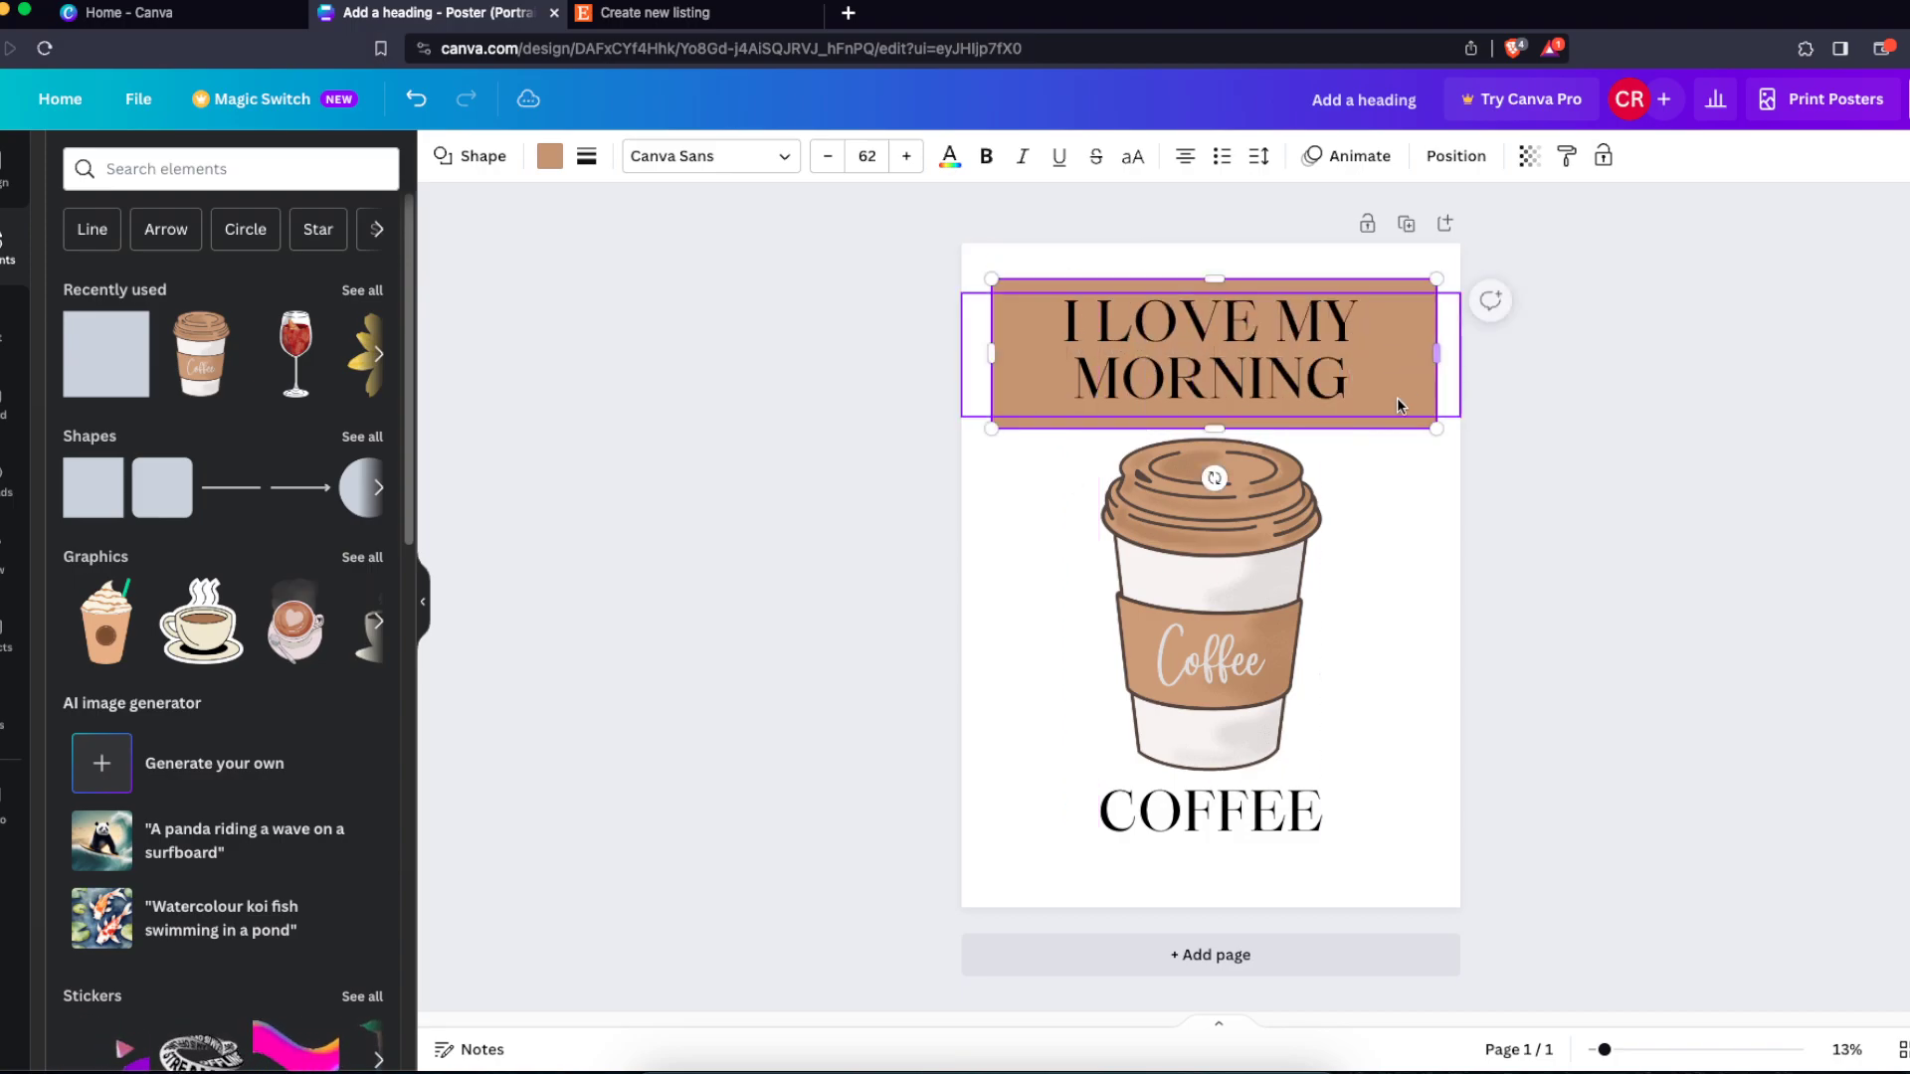
left_click_drag(1377, 430, 1392, 823)
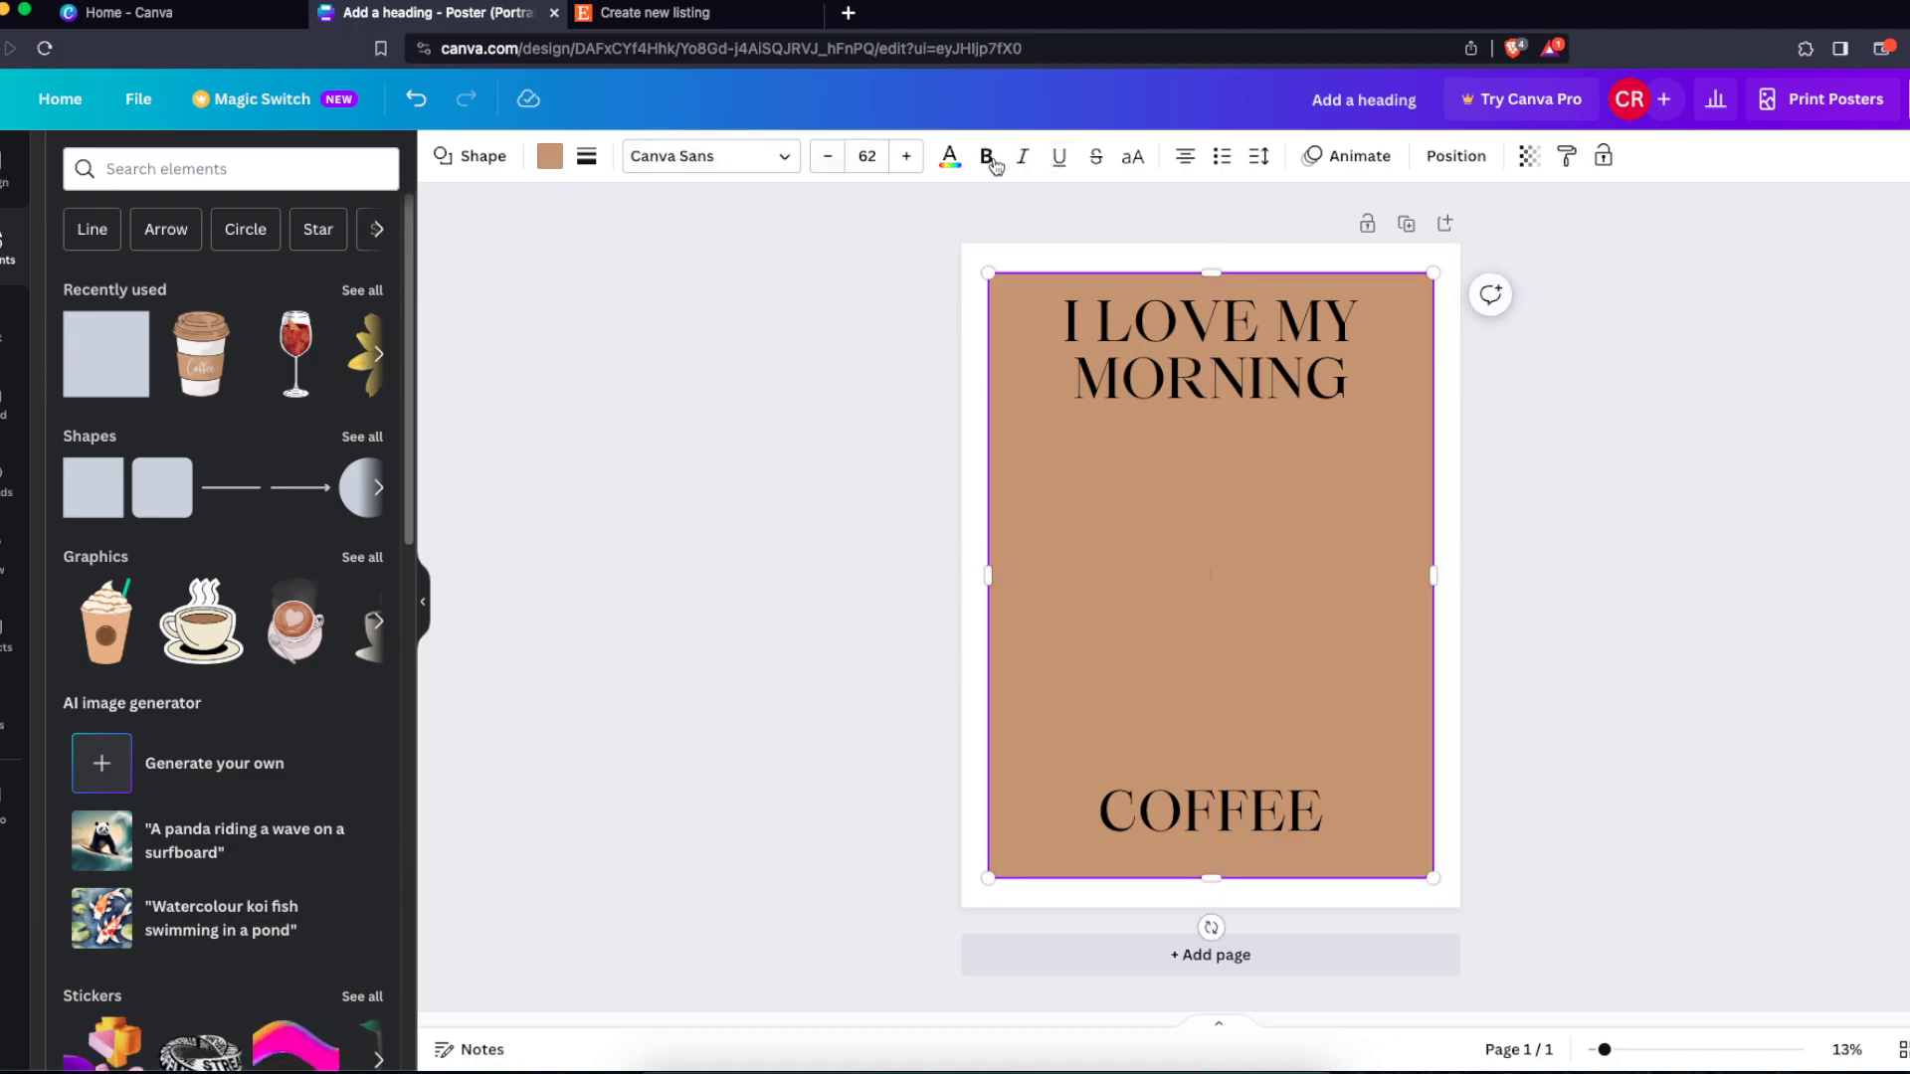
left_click(1456, 155)
left_click(370, 265)
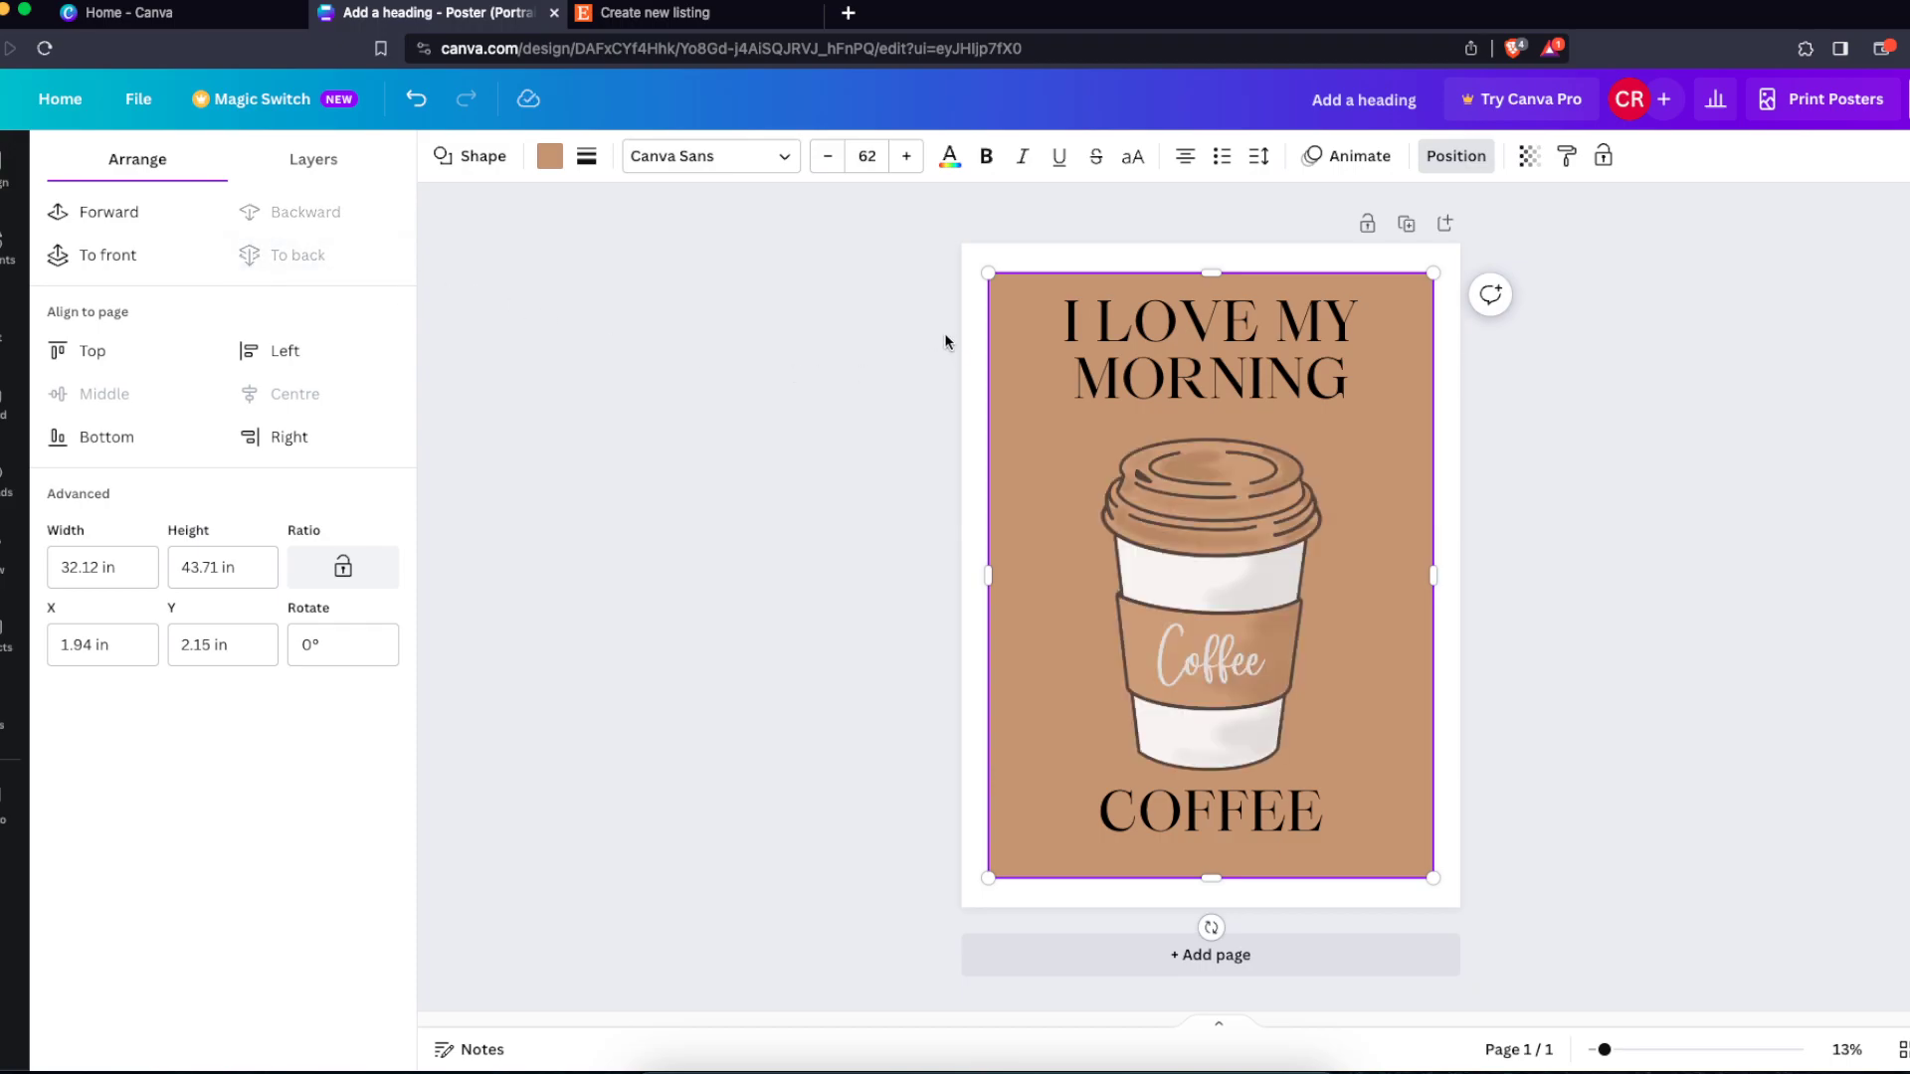
Step: Fill the inset panel white and set the page background to brown #c5956d
left_click(509, 157)
left_click(549, 156)
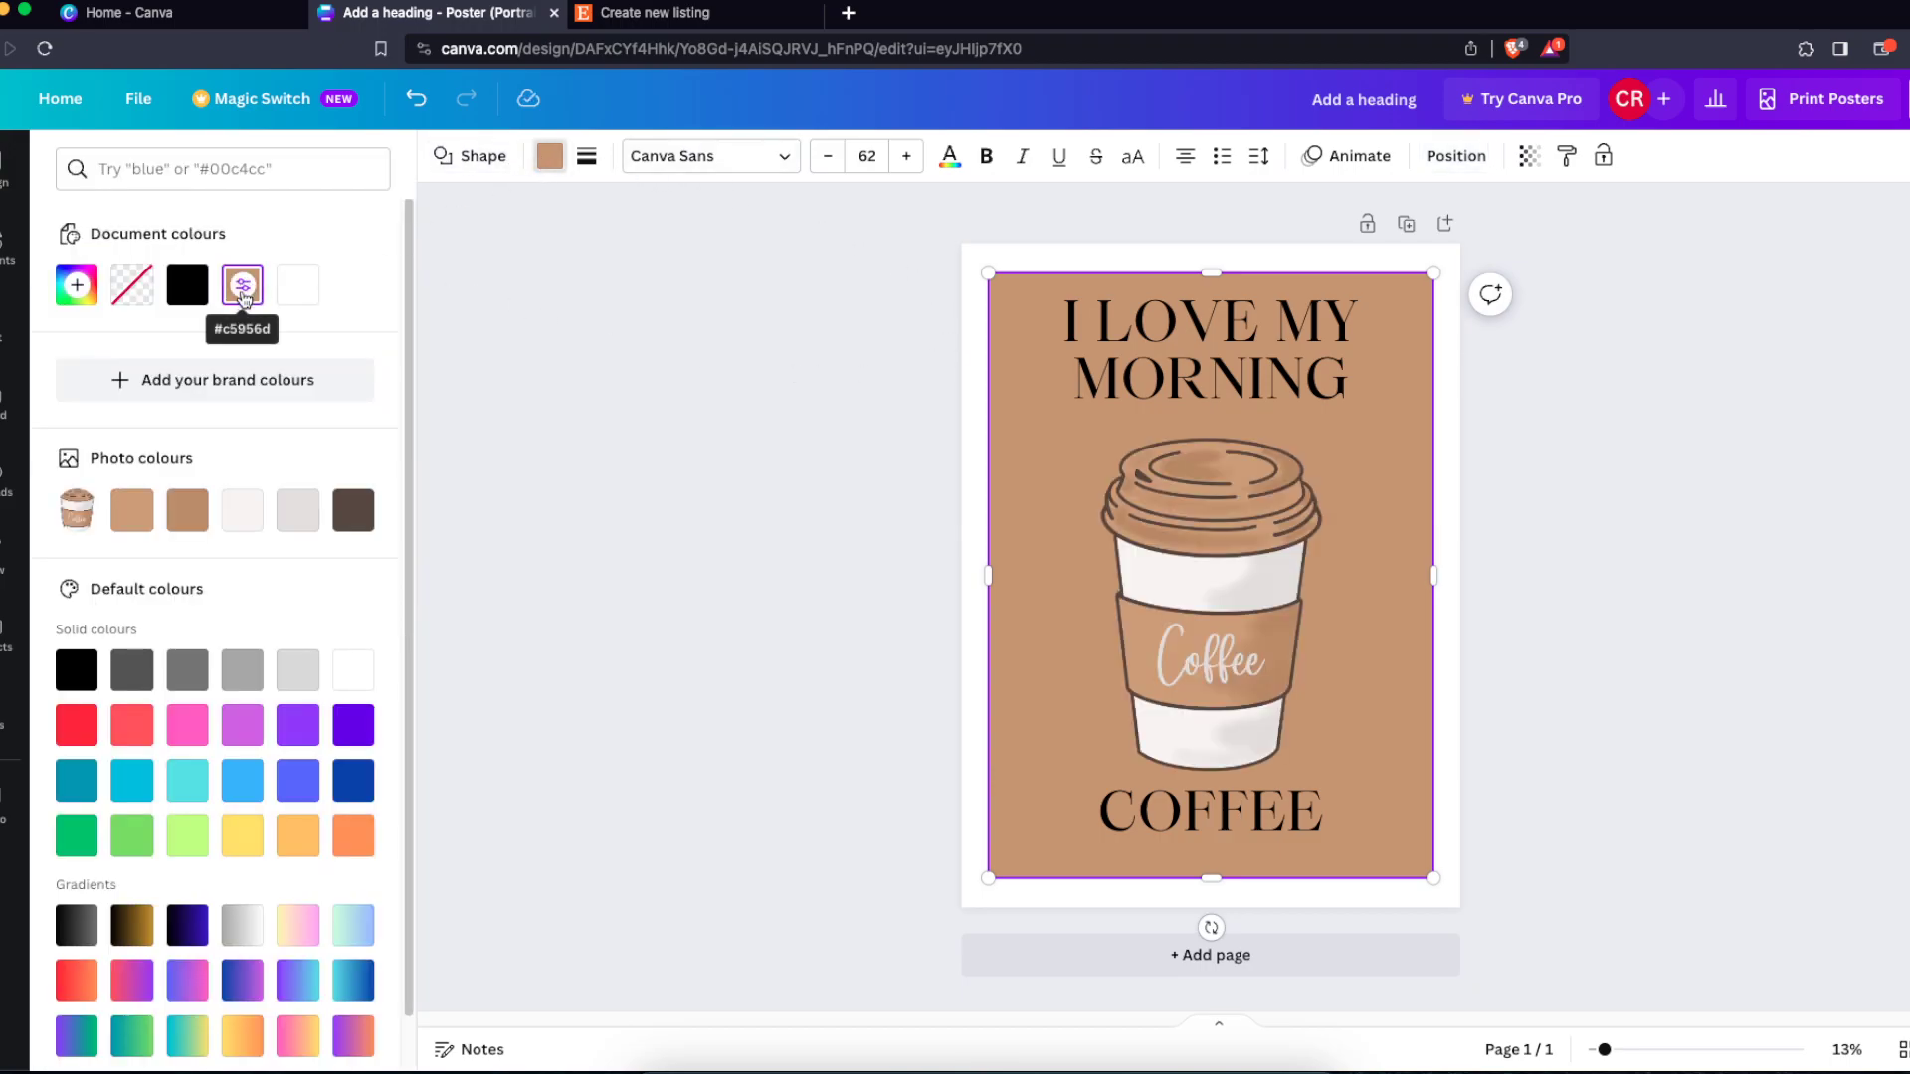
left_click(353, 669)
left_click(992, 255)
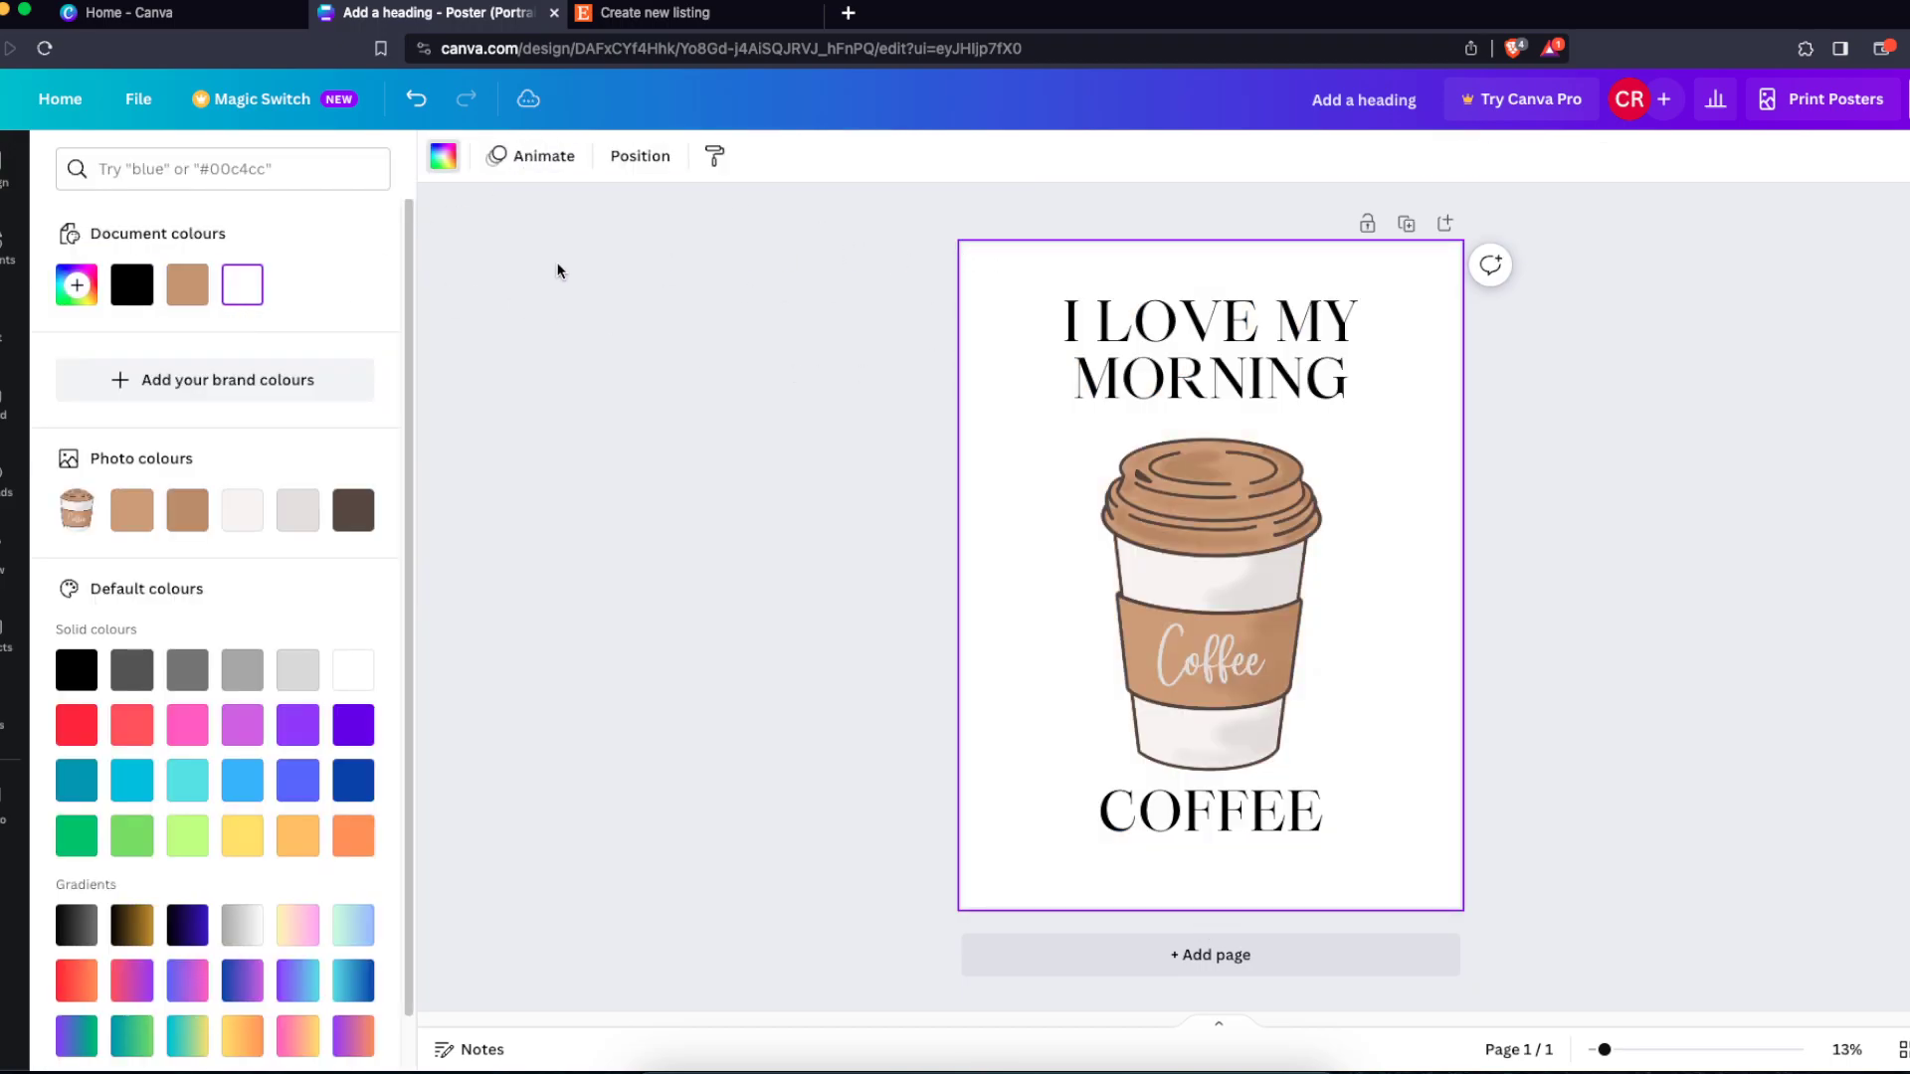
left_click(187, 285)
left_click(681, 398)
Step: Give the white inset panel a thin solid black border
left_click(1393, 446)
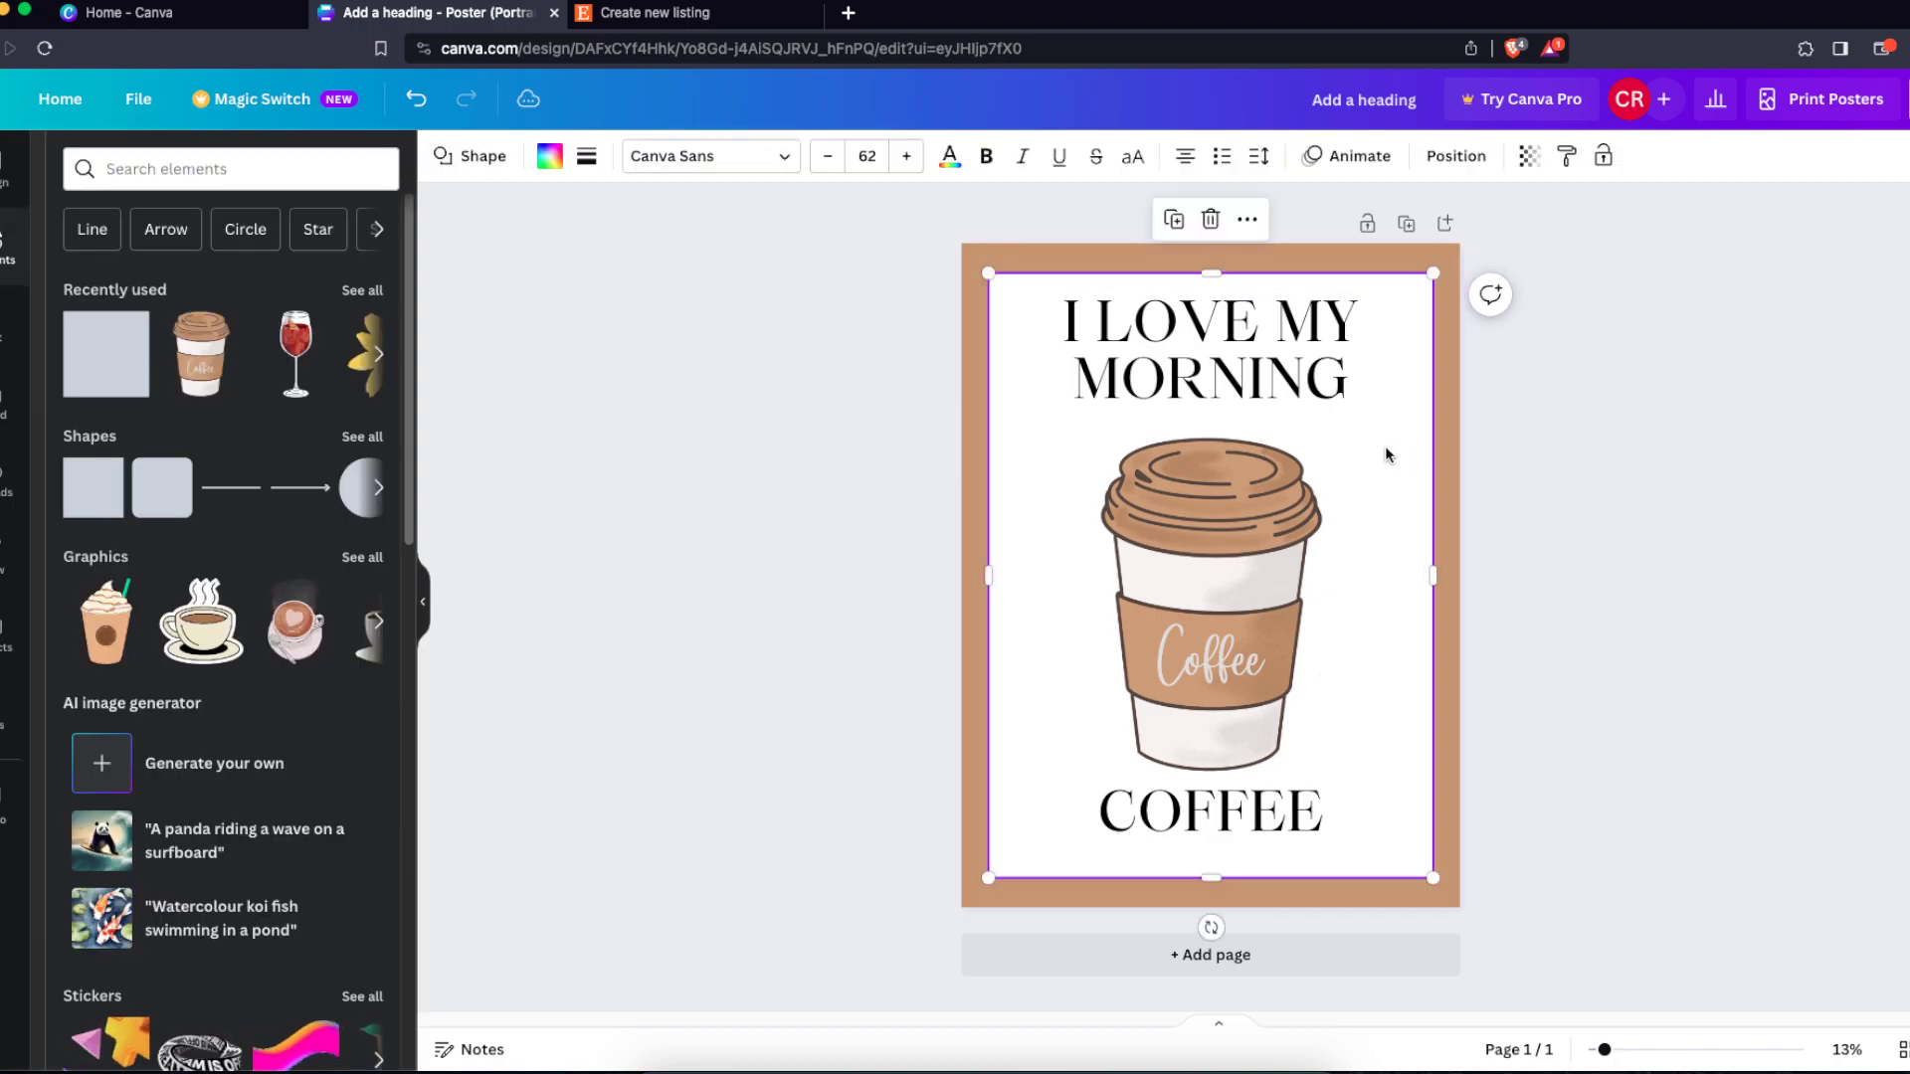
left_click(587, 156)
left_click_drag(587, 299, 647, 298)
left_click(708, 474)
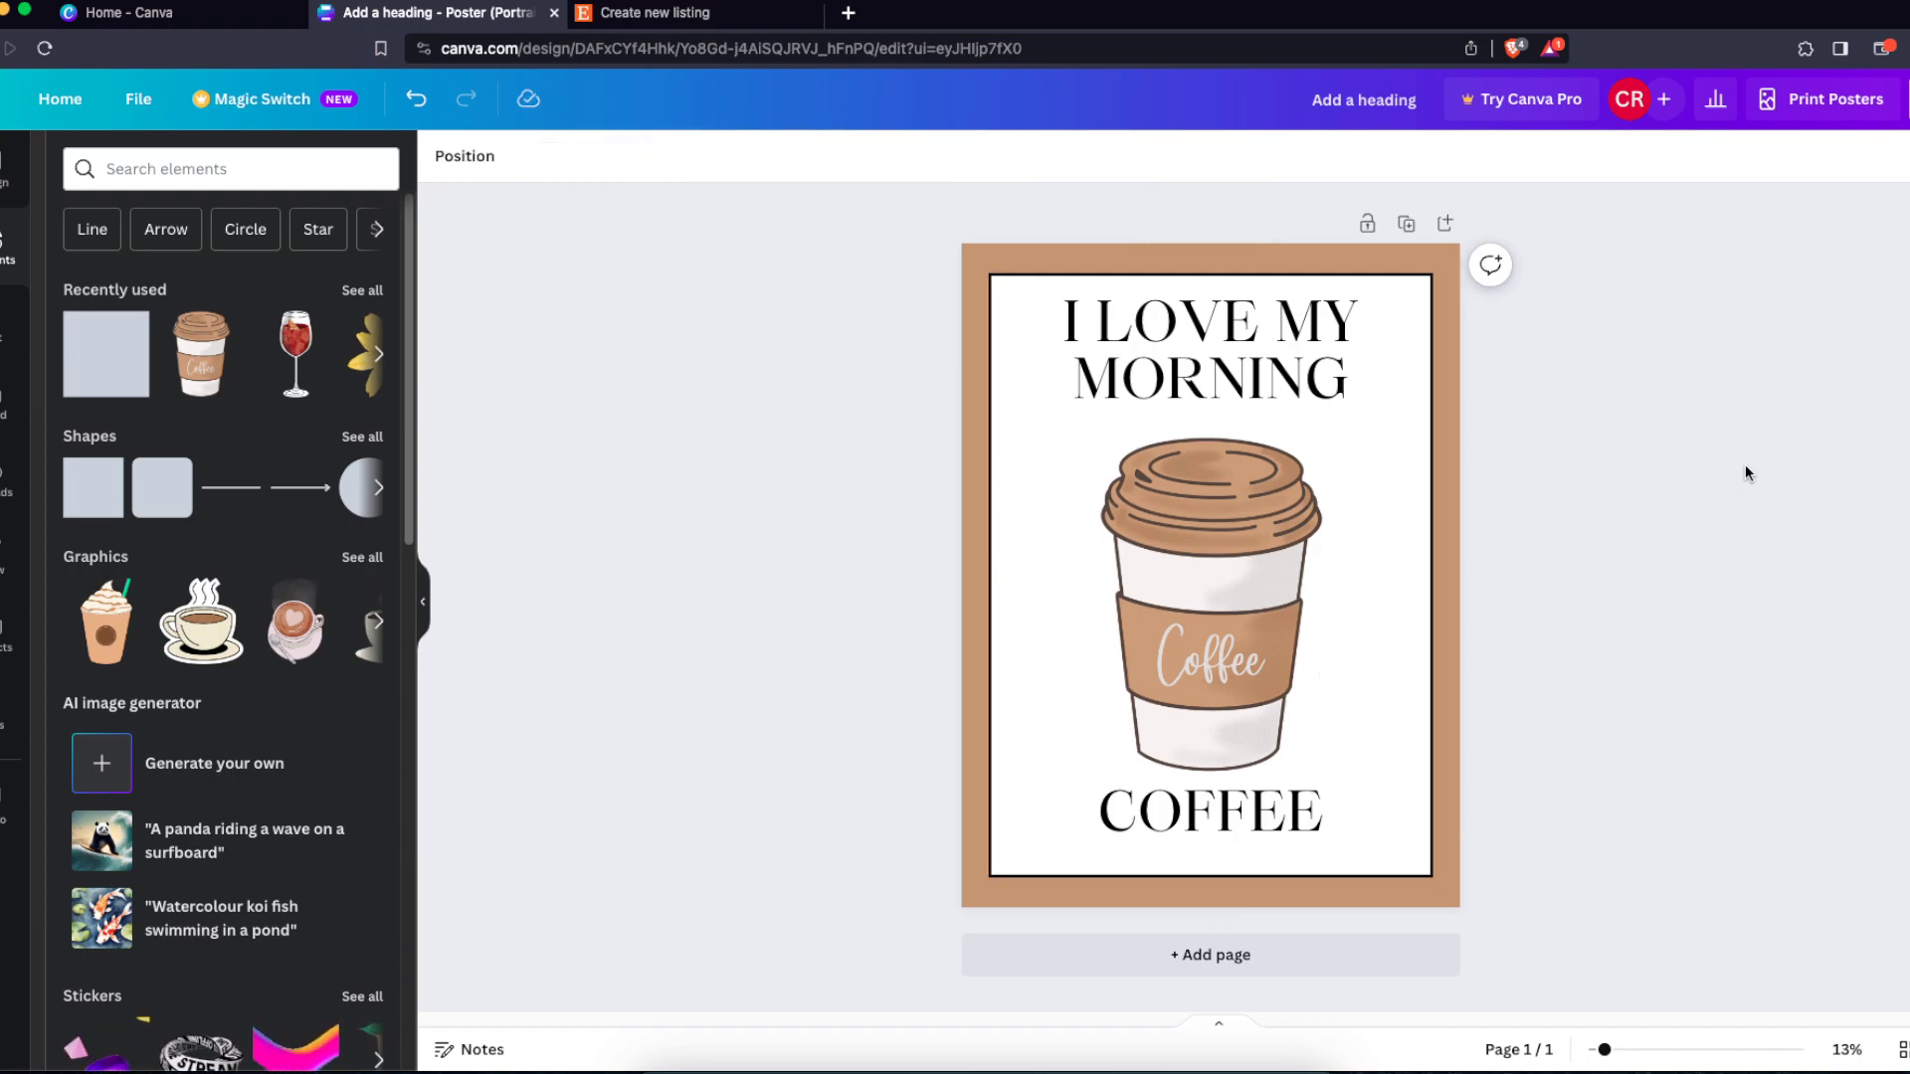
Step: Download the poster as PDF Print and save it as "Add a heading" in the Downloads folder
left_click(1903, 98)
left_click(1691, 623)
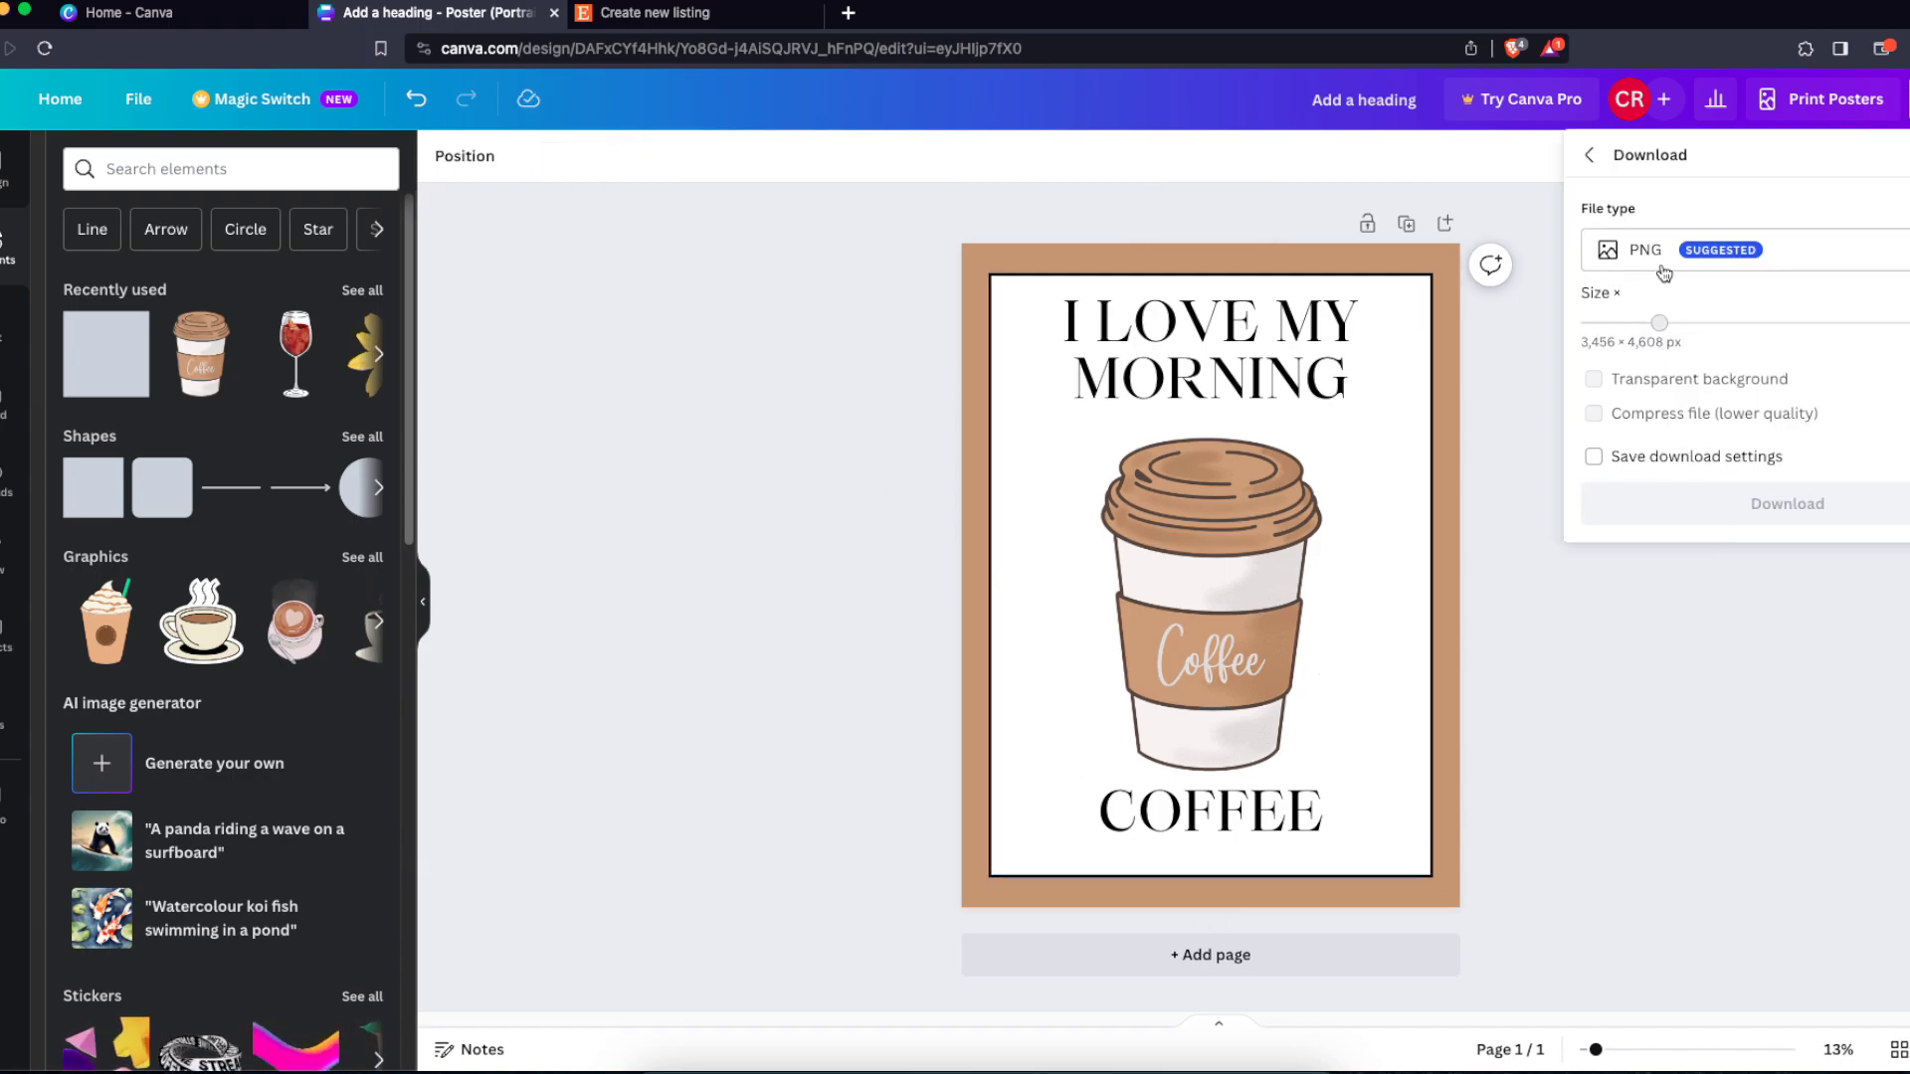
left_click(1632, 249)
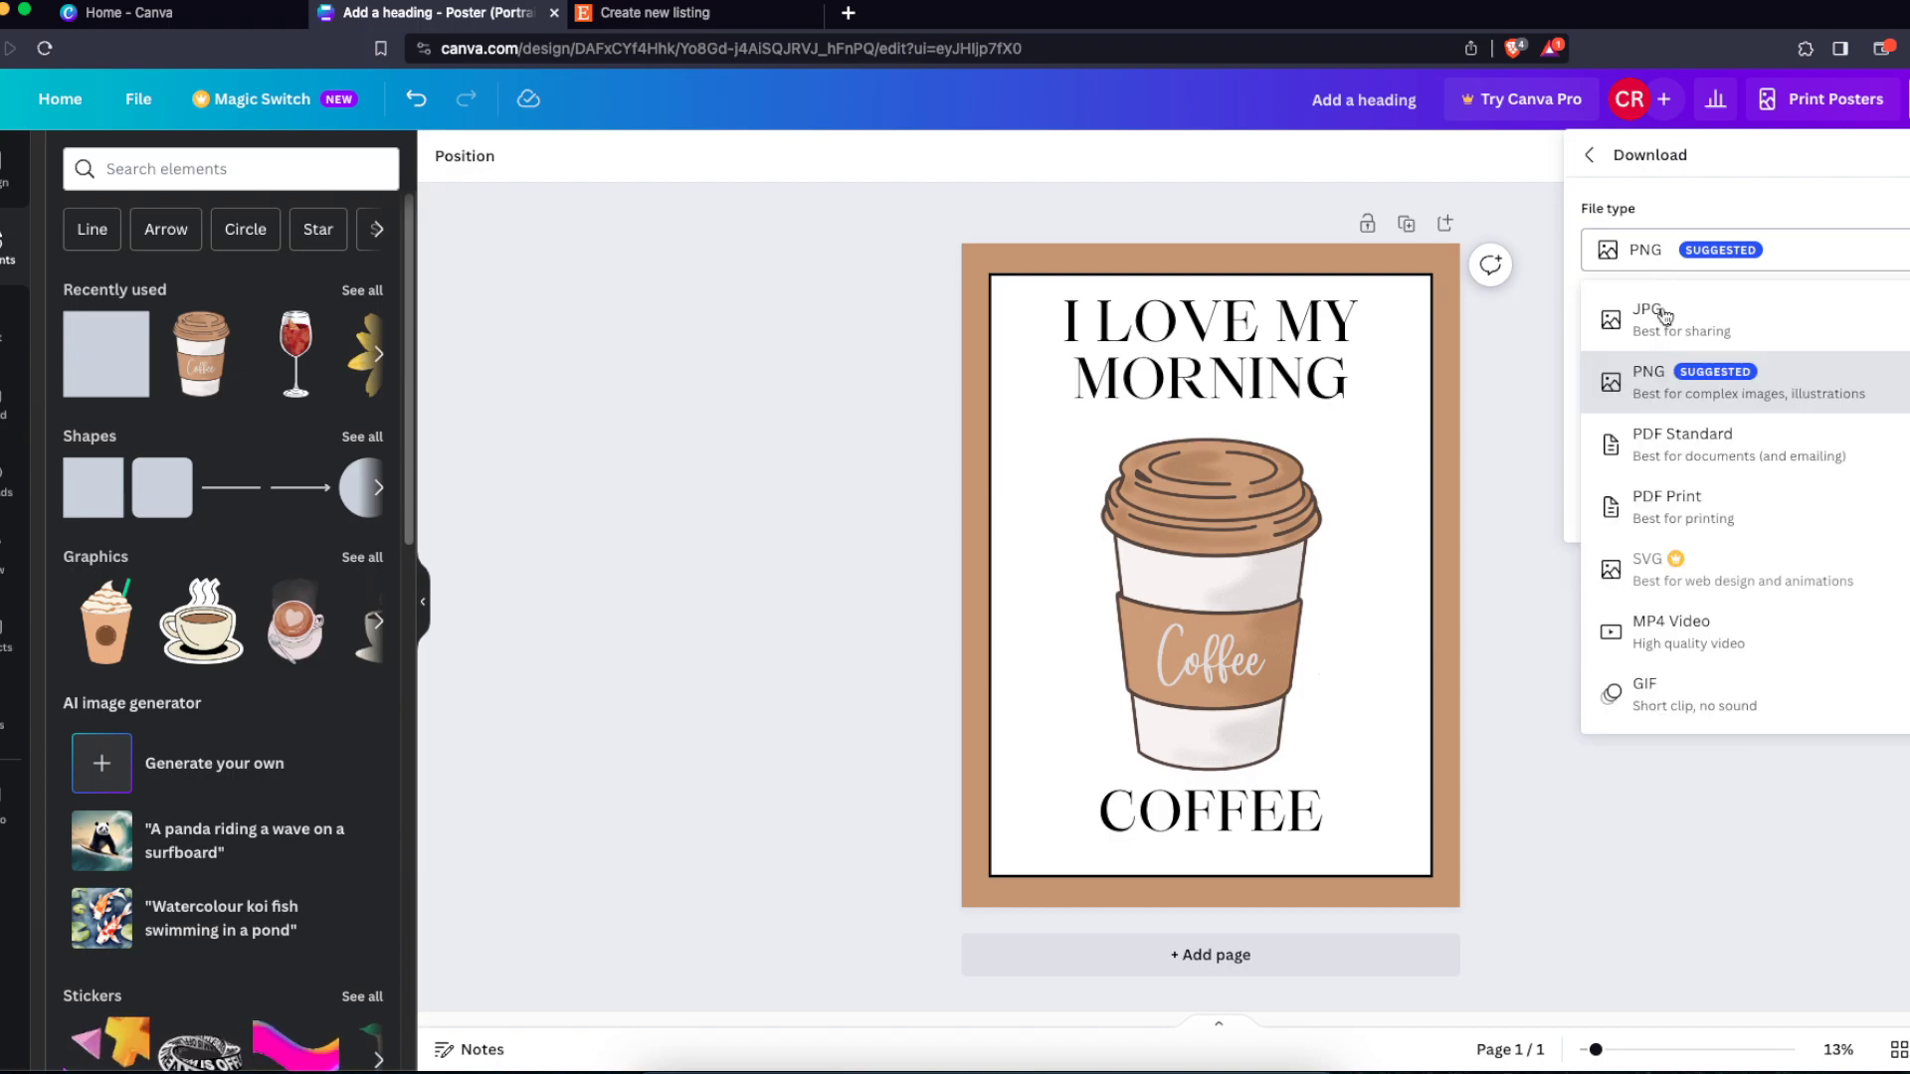
left_click(1691, 509)
left_click(1786, 529)
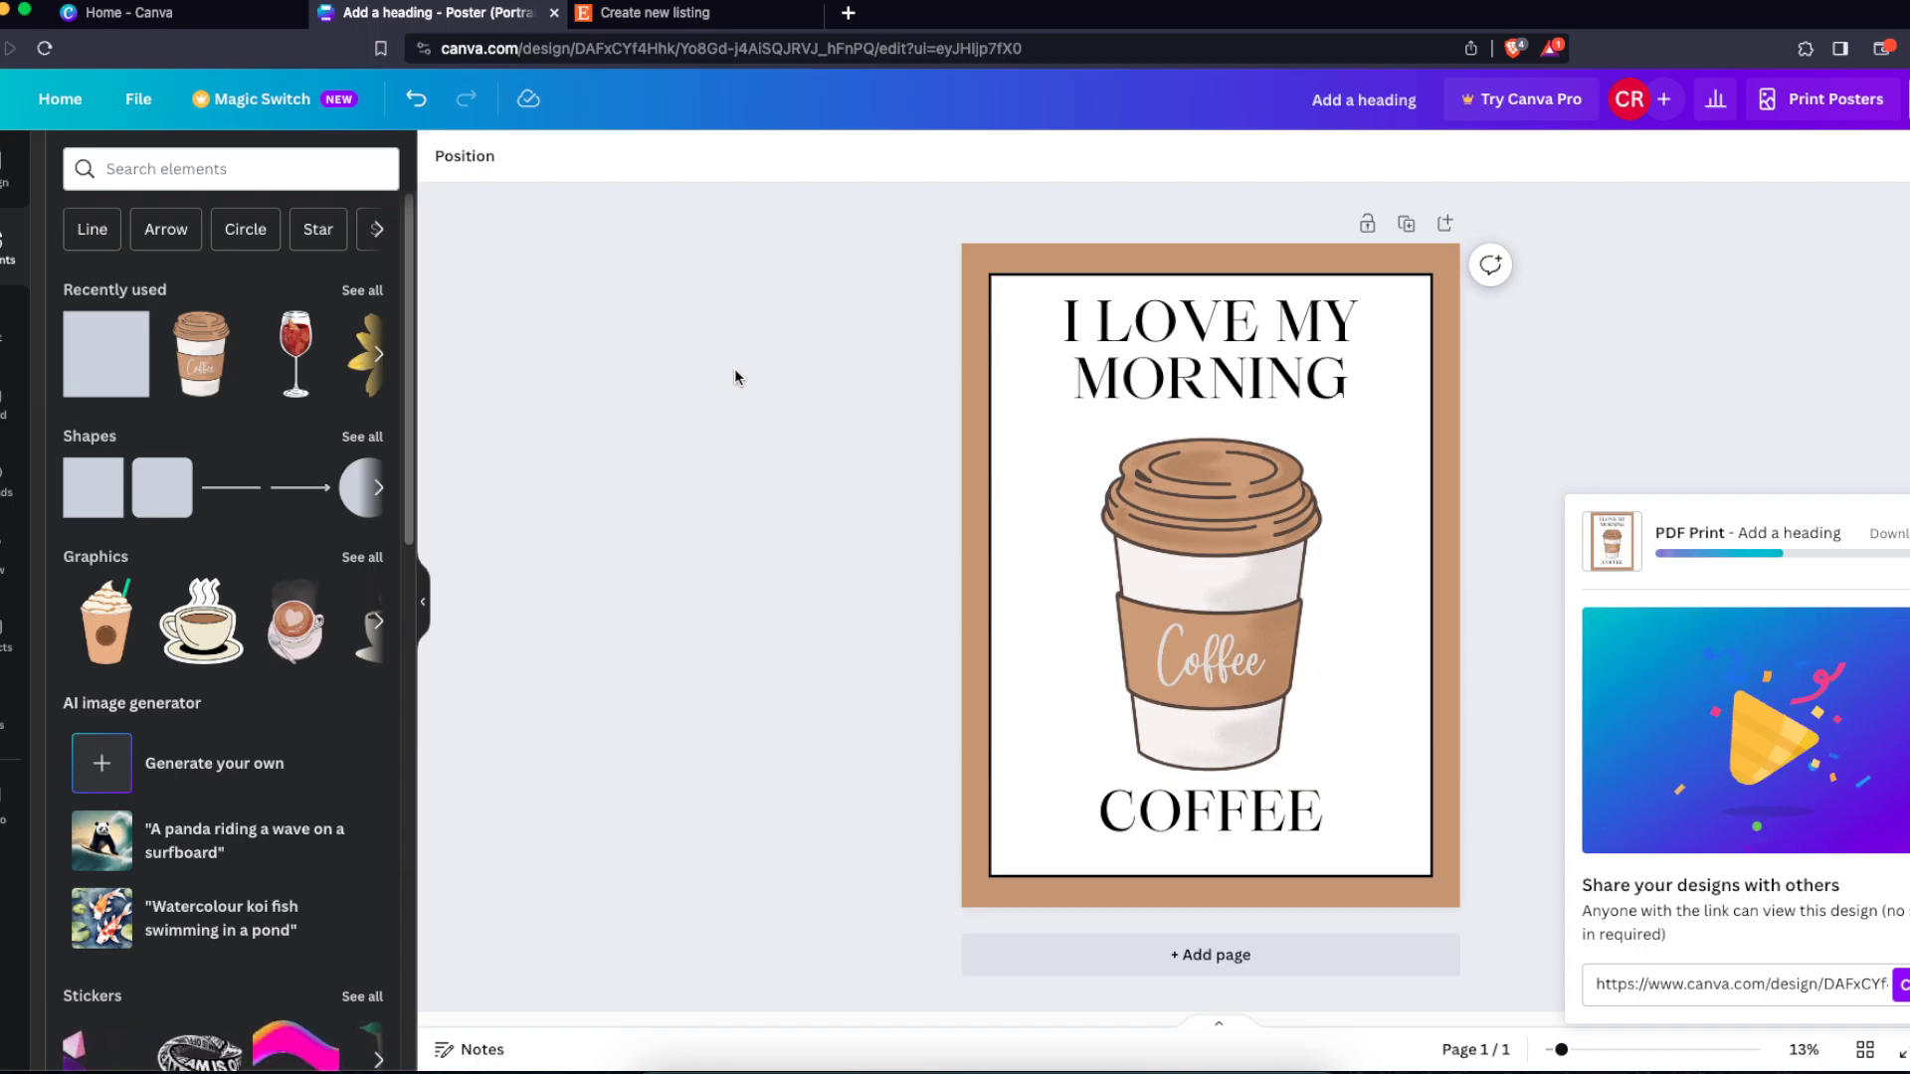
left_click(651, 12)
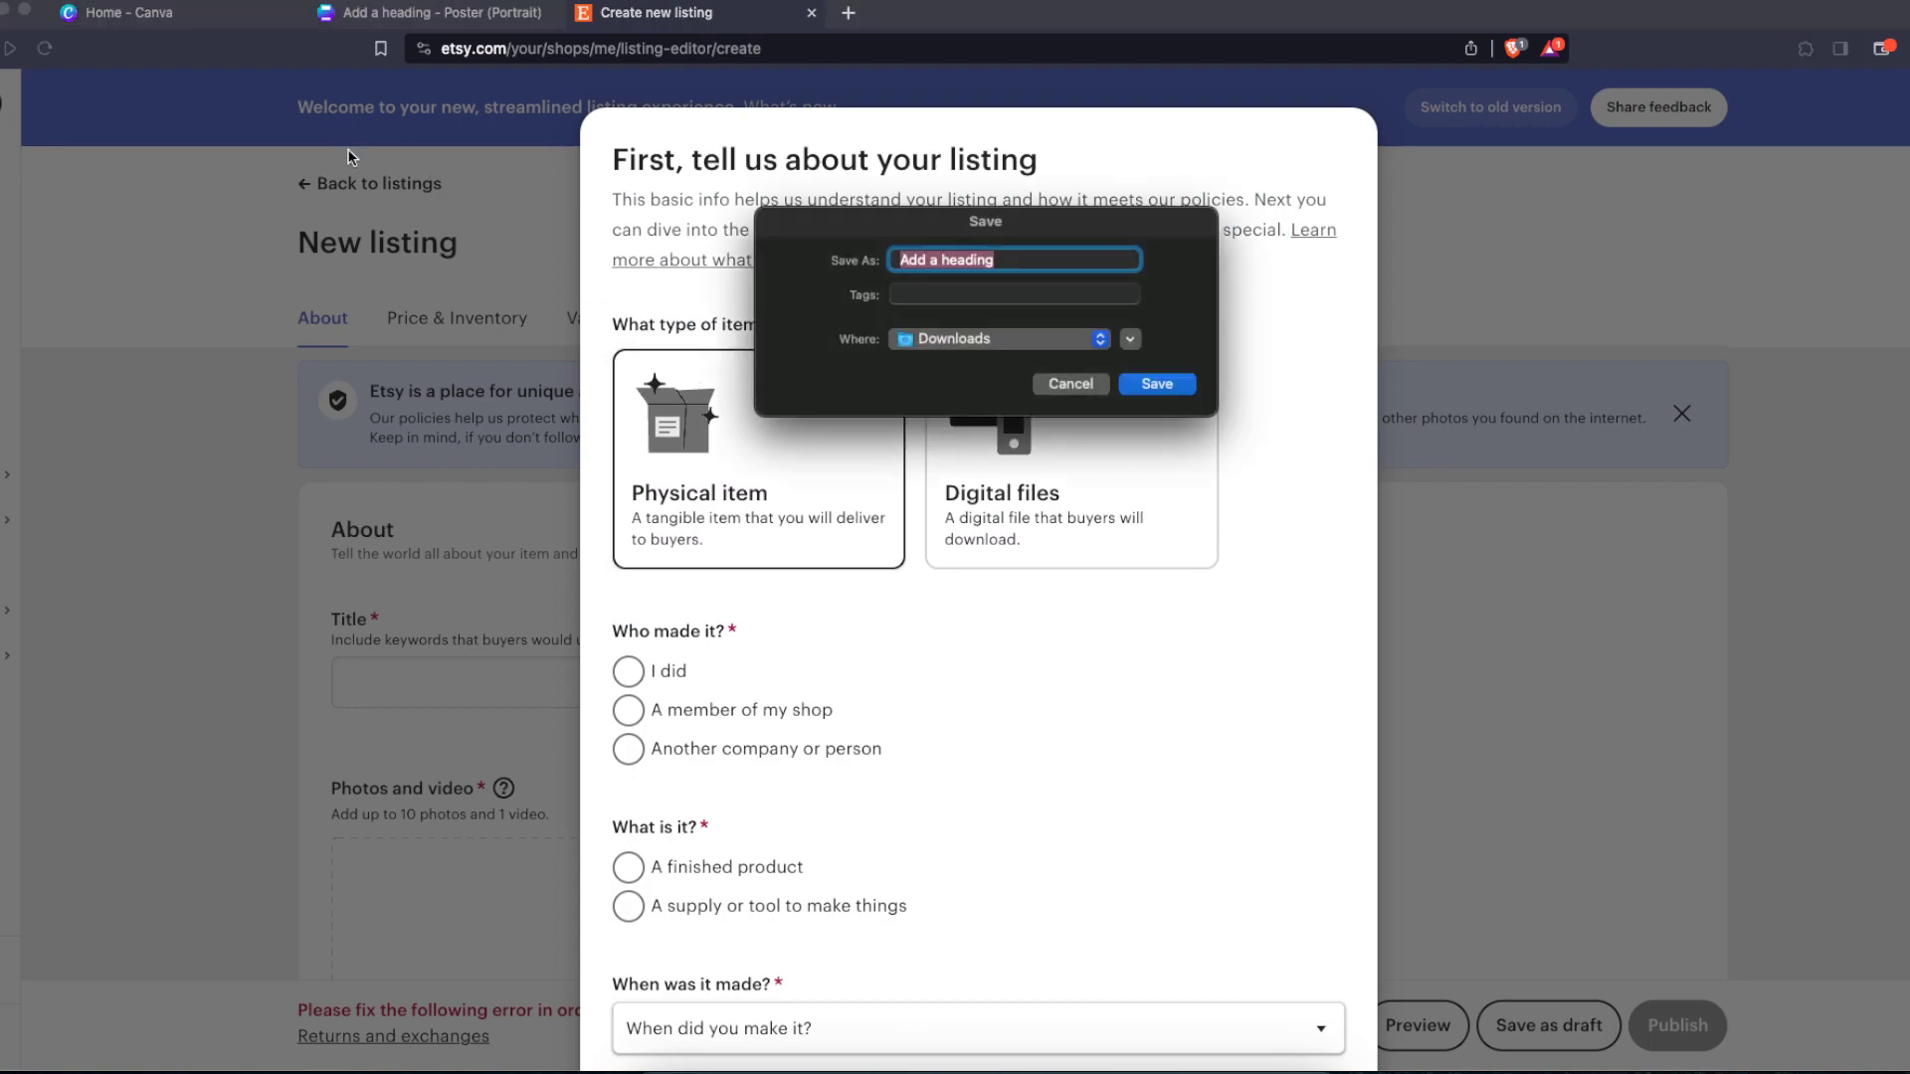
left_click(1155, 384)
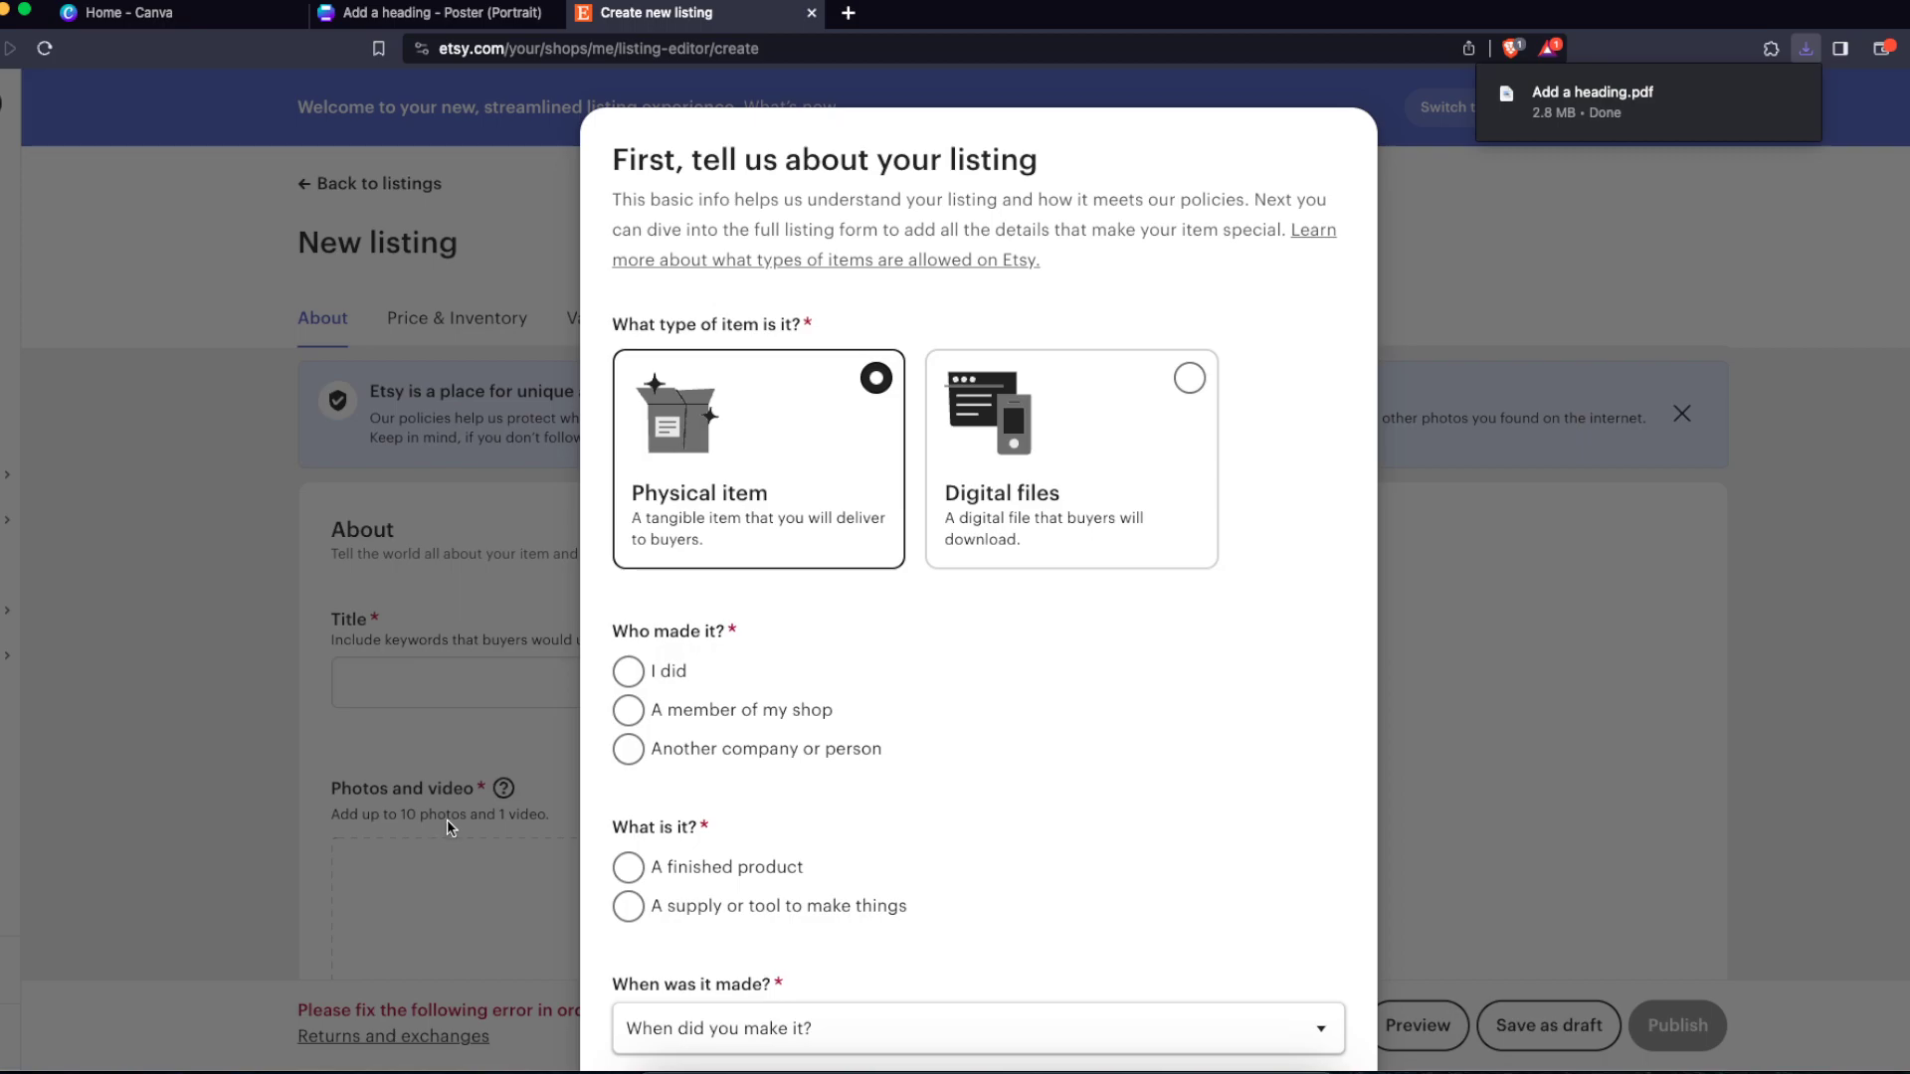
Step: Return to the Canva home page and open the Smartmockups app
left_click(149, 13)
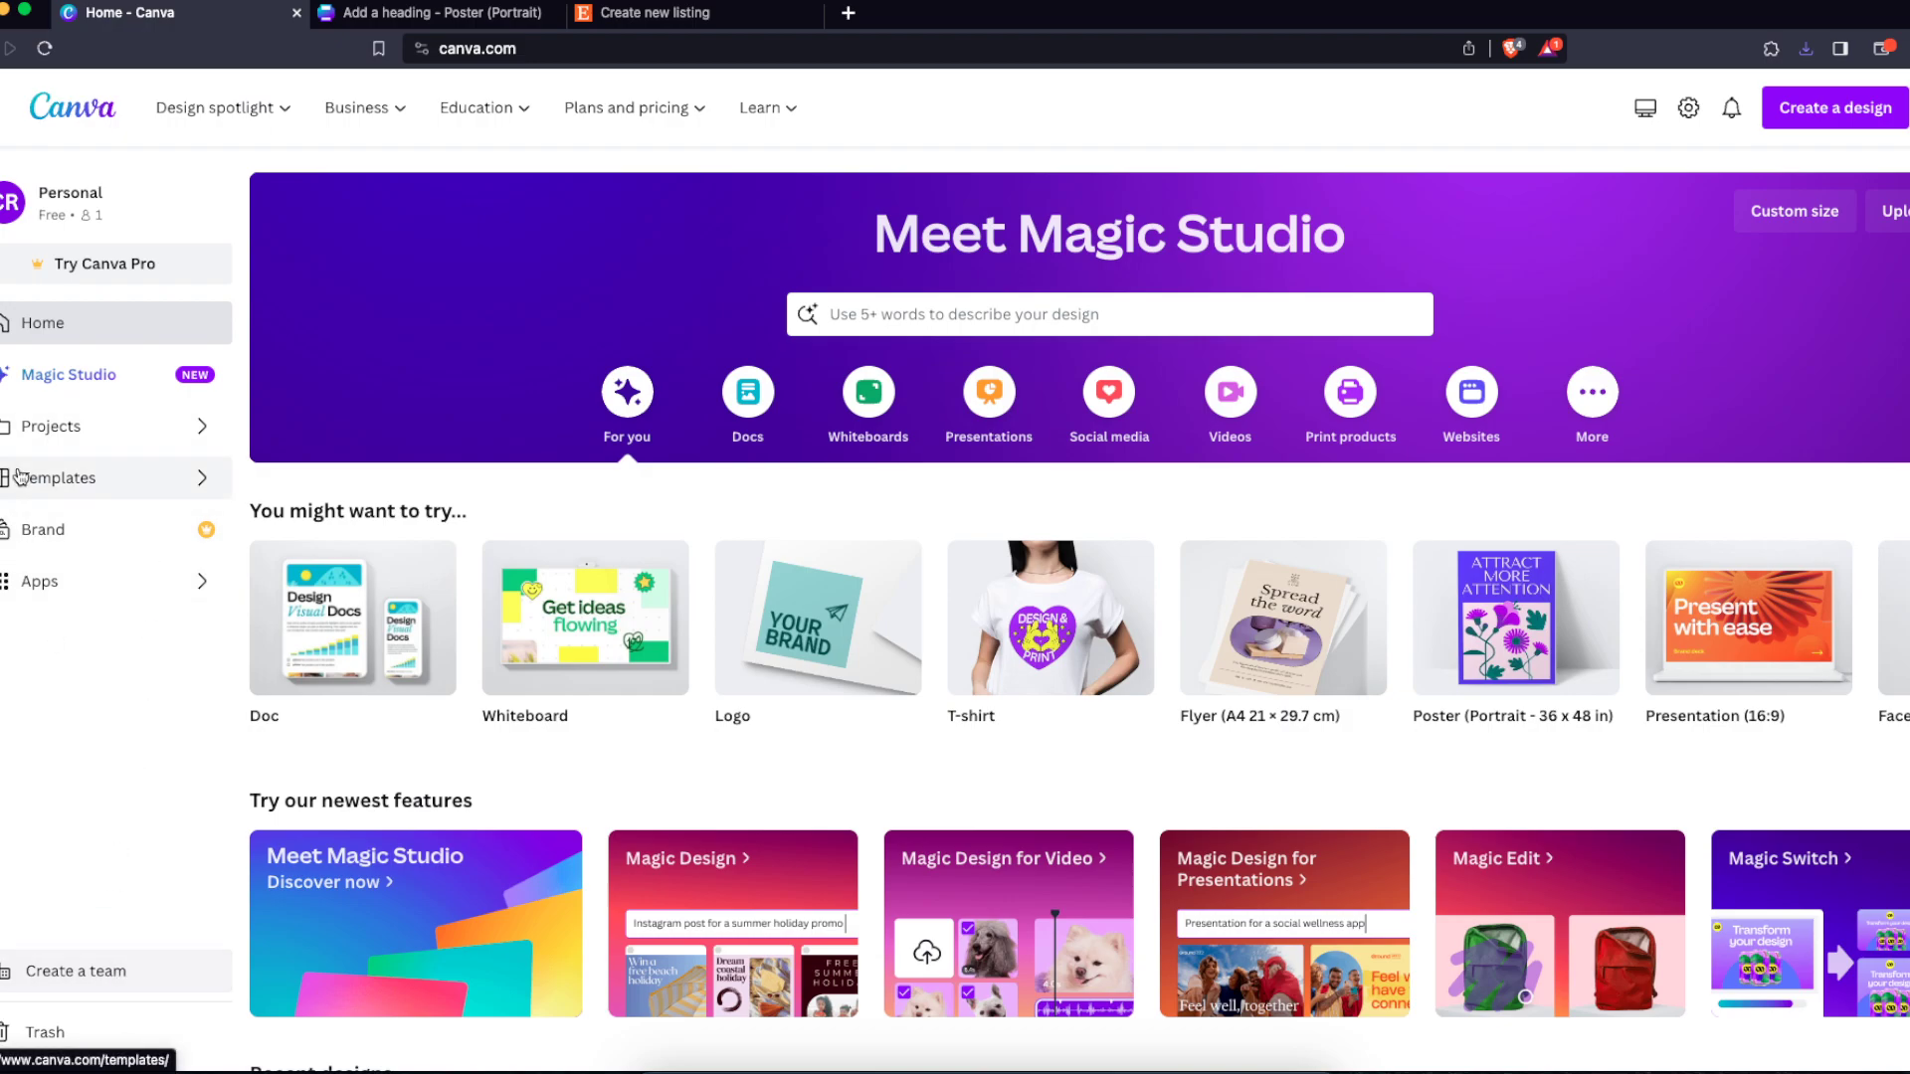
left_click(119, 589)
left_click(146, 534)
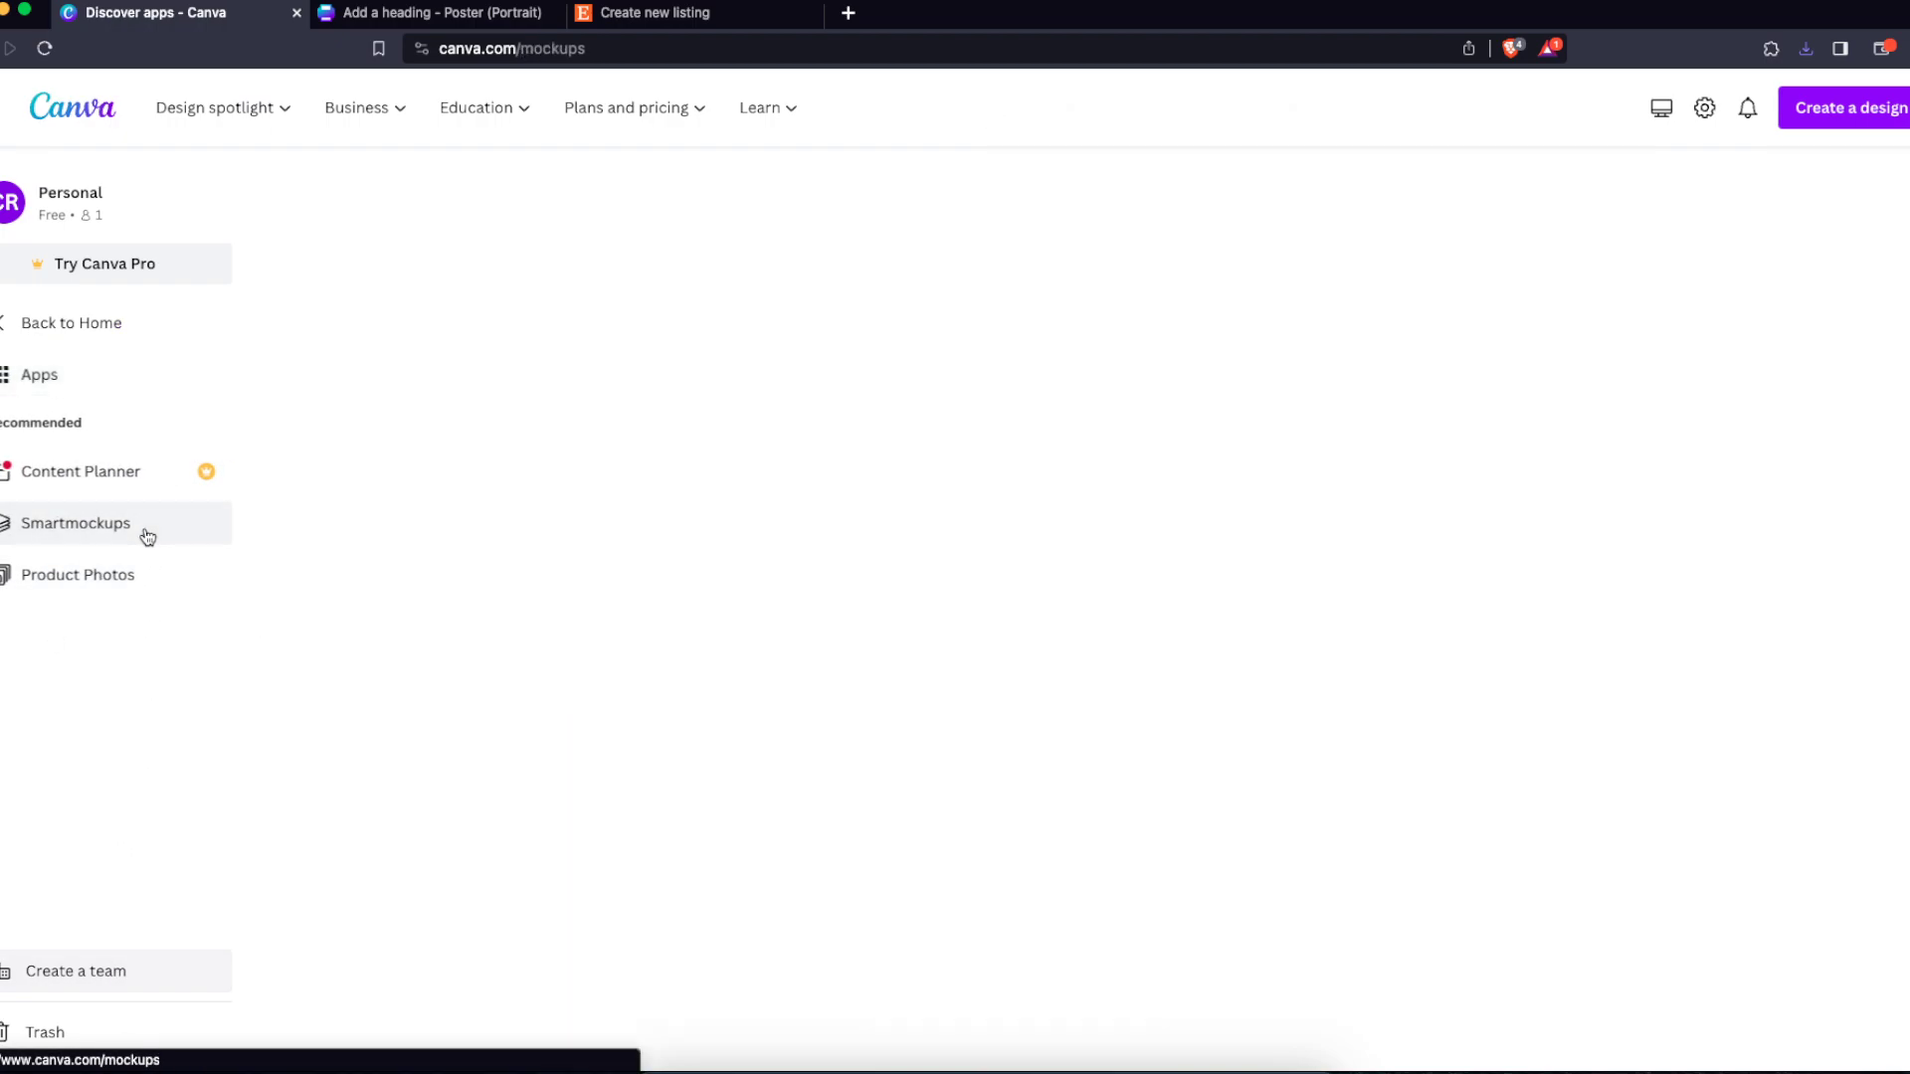
left_click(157, 577)
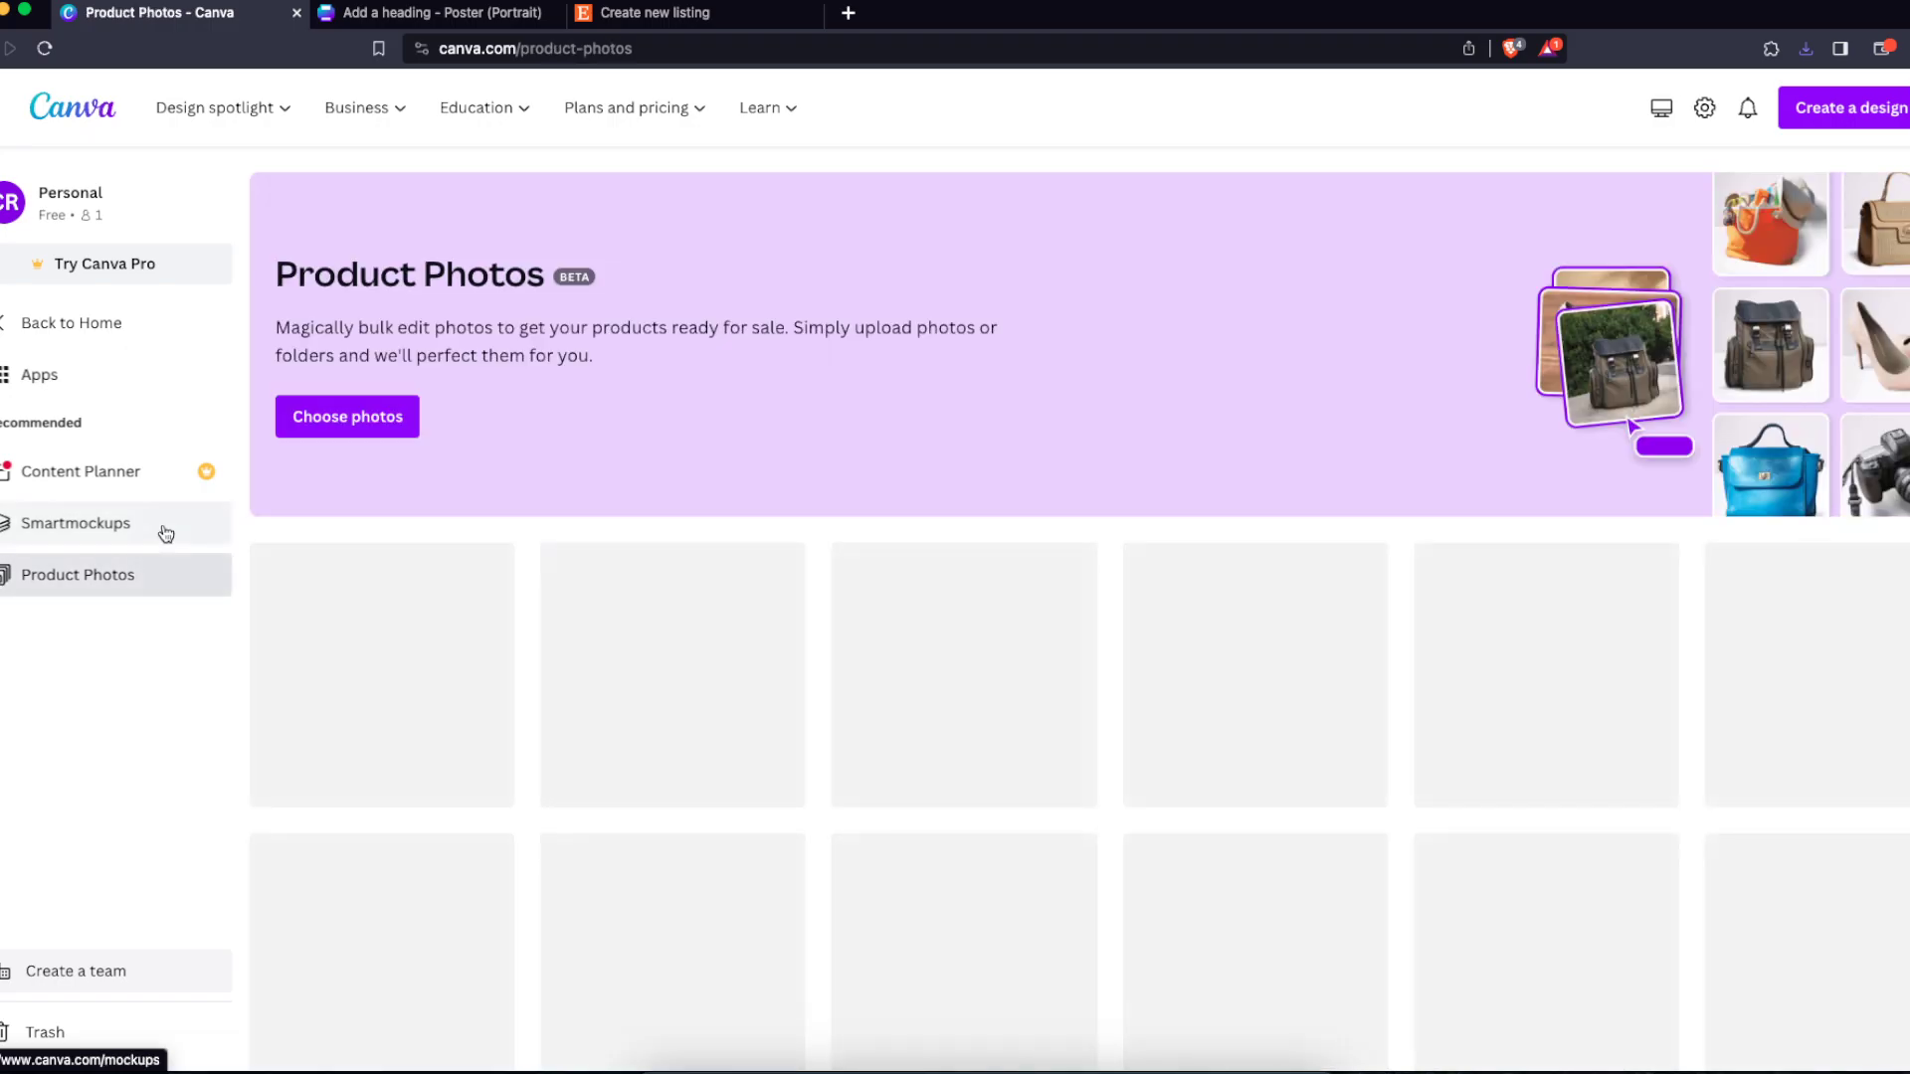
left_click(165, 534)
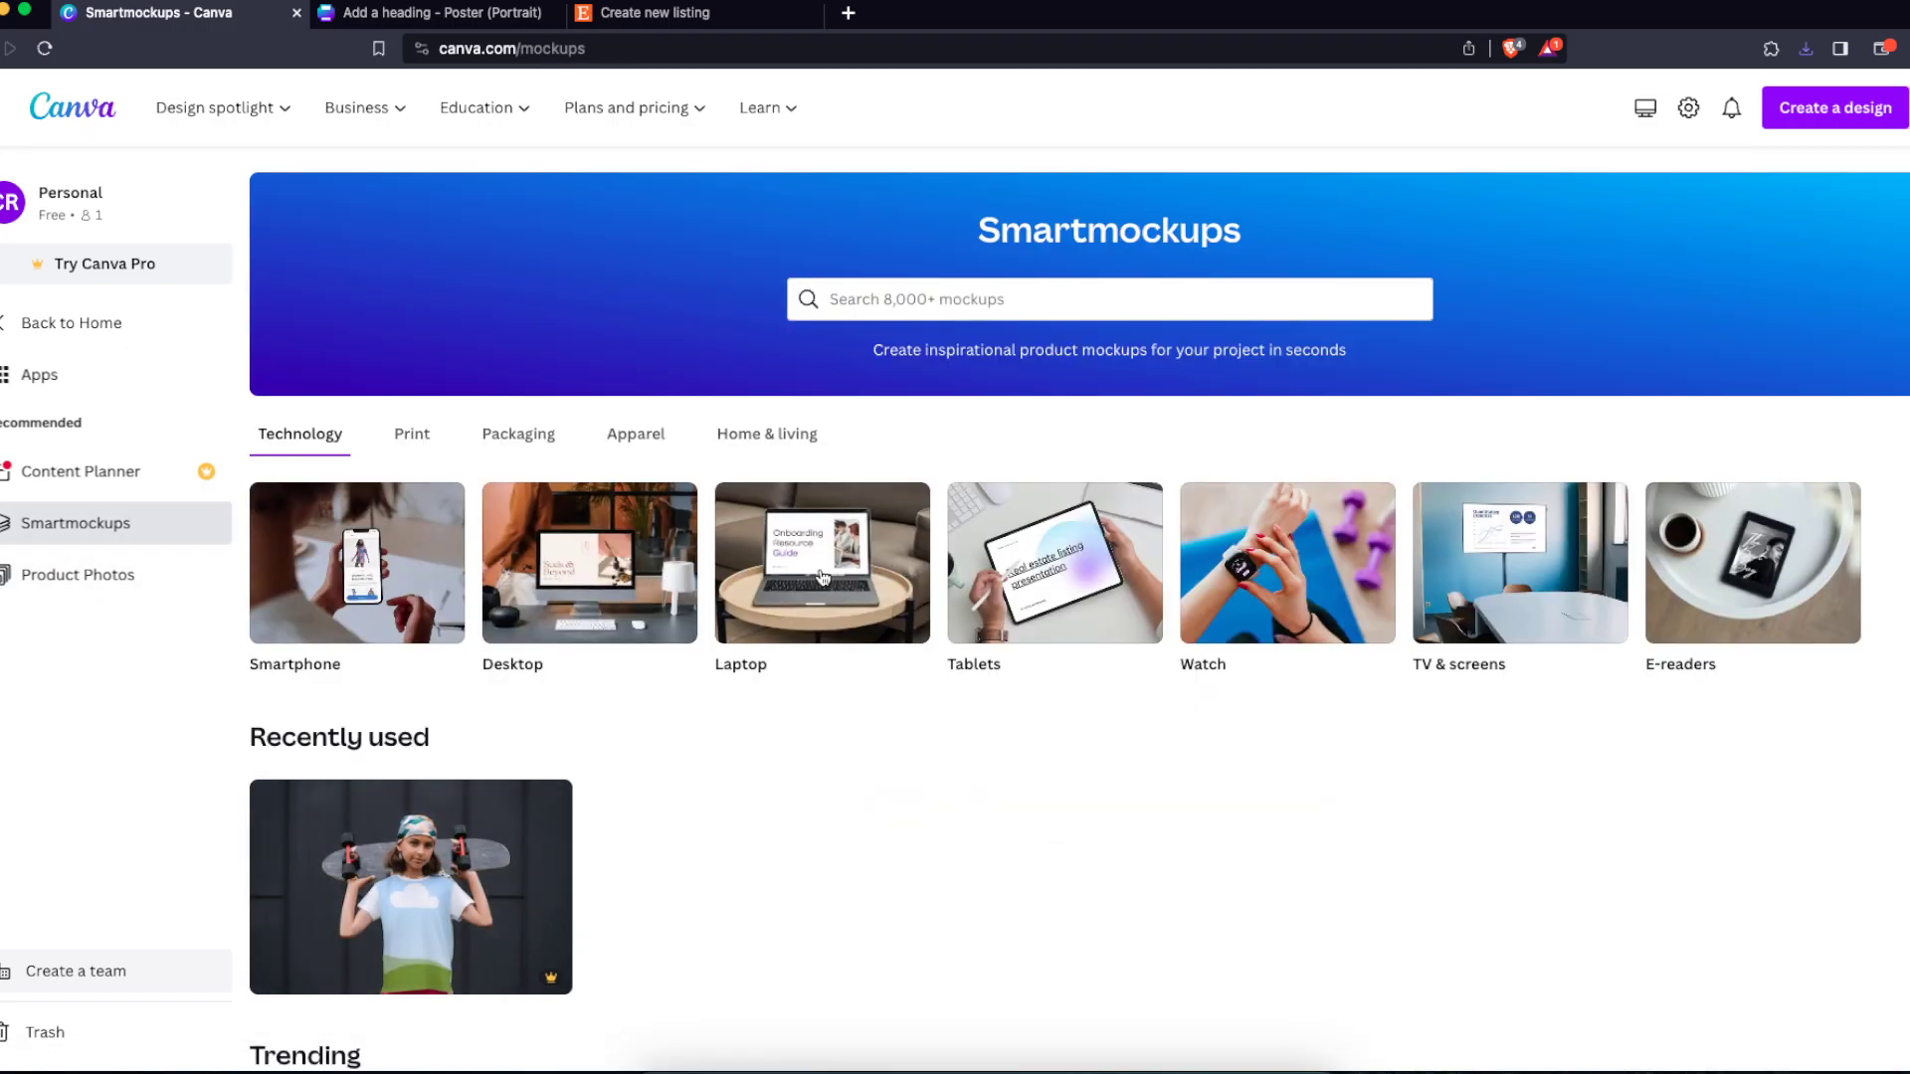
Step: Browse the print poster mockups and open the free one showing a poster on a green wall between plants
left_click(422, 440)
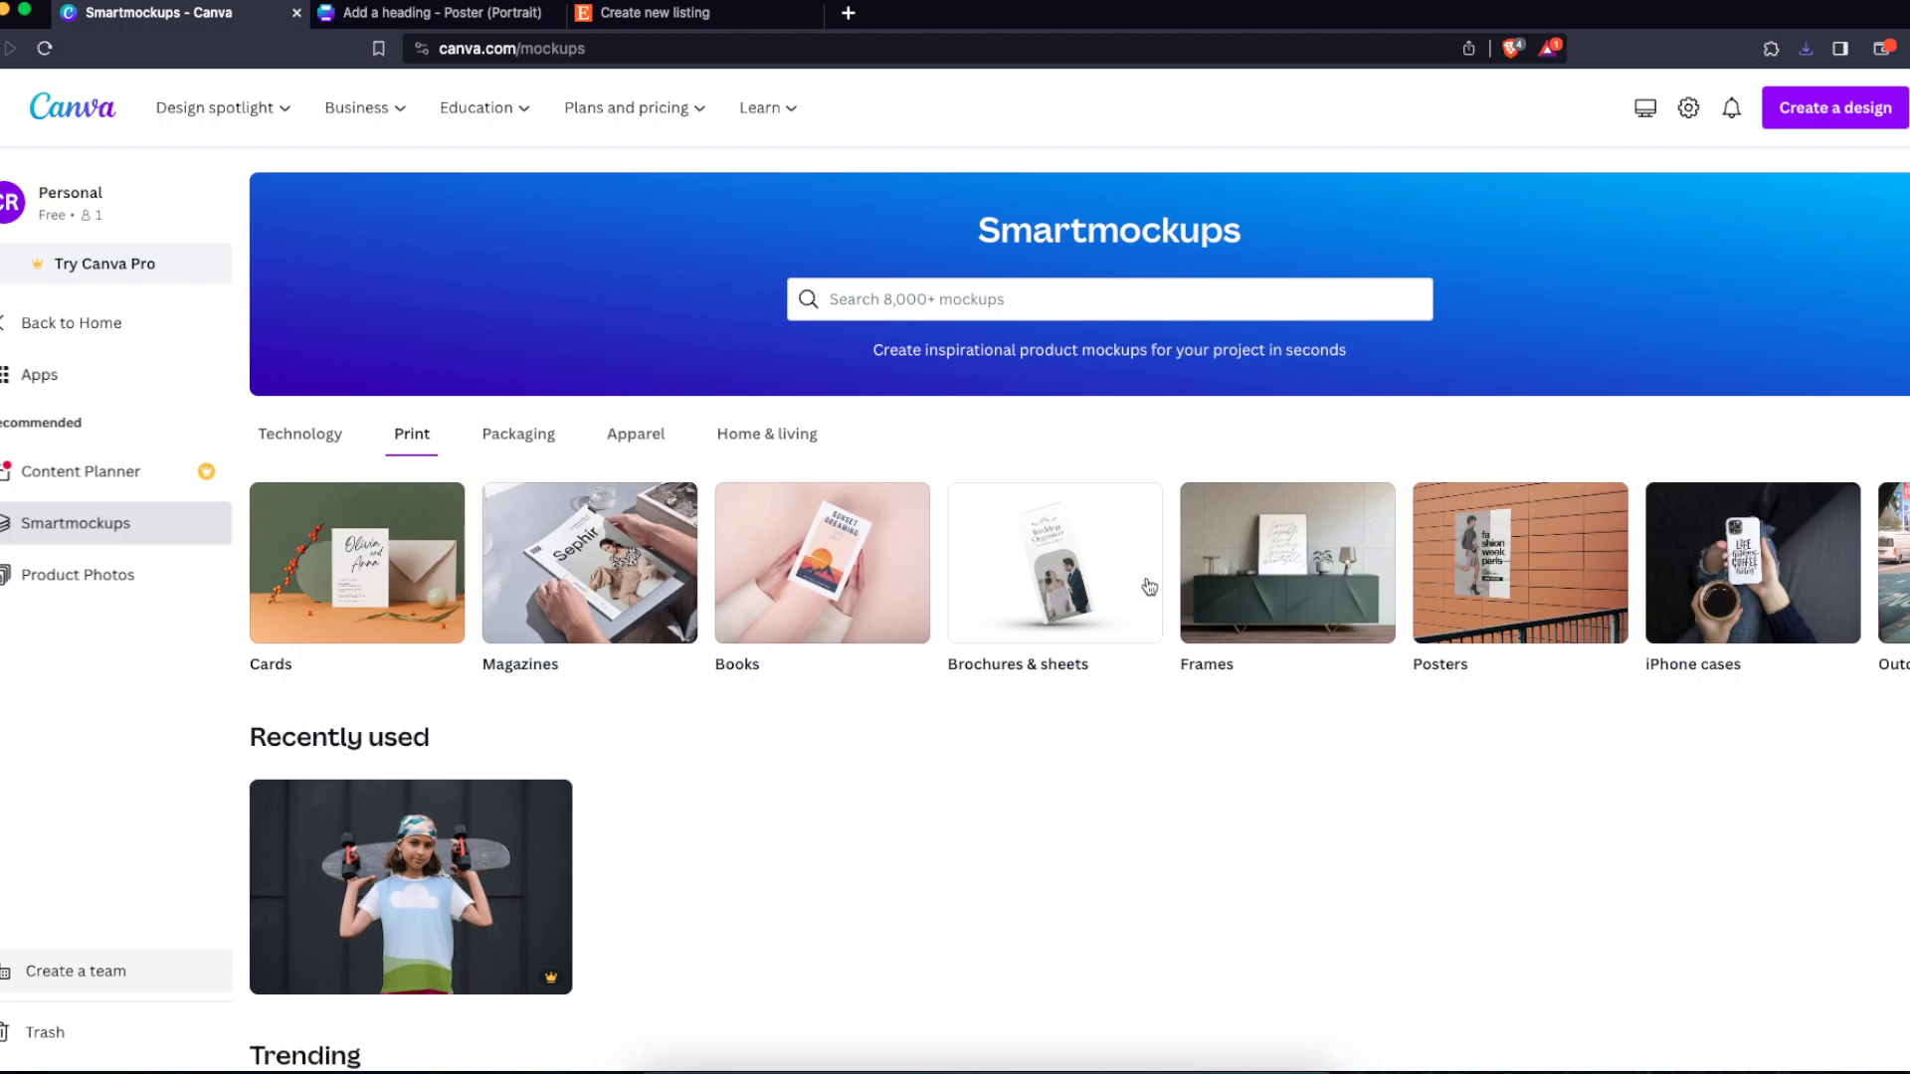
left_click(1496, 589)
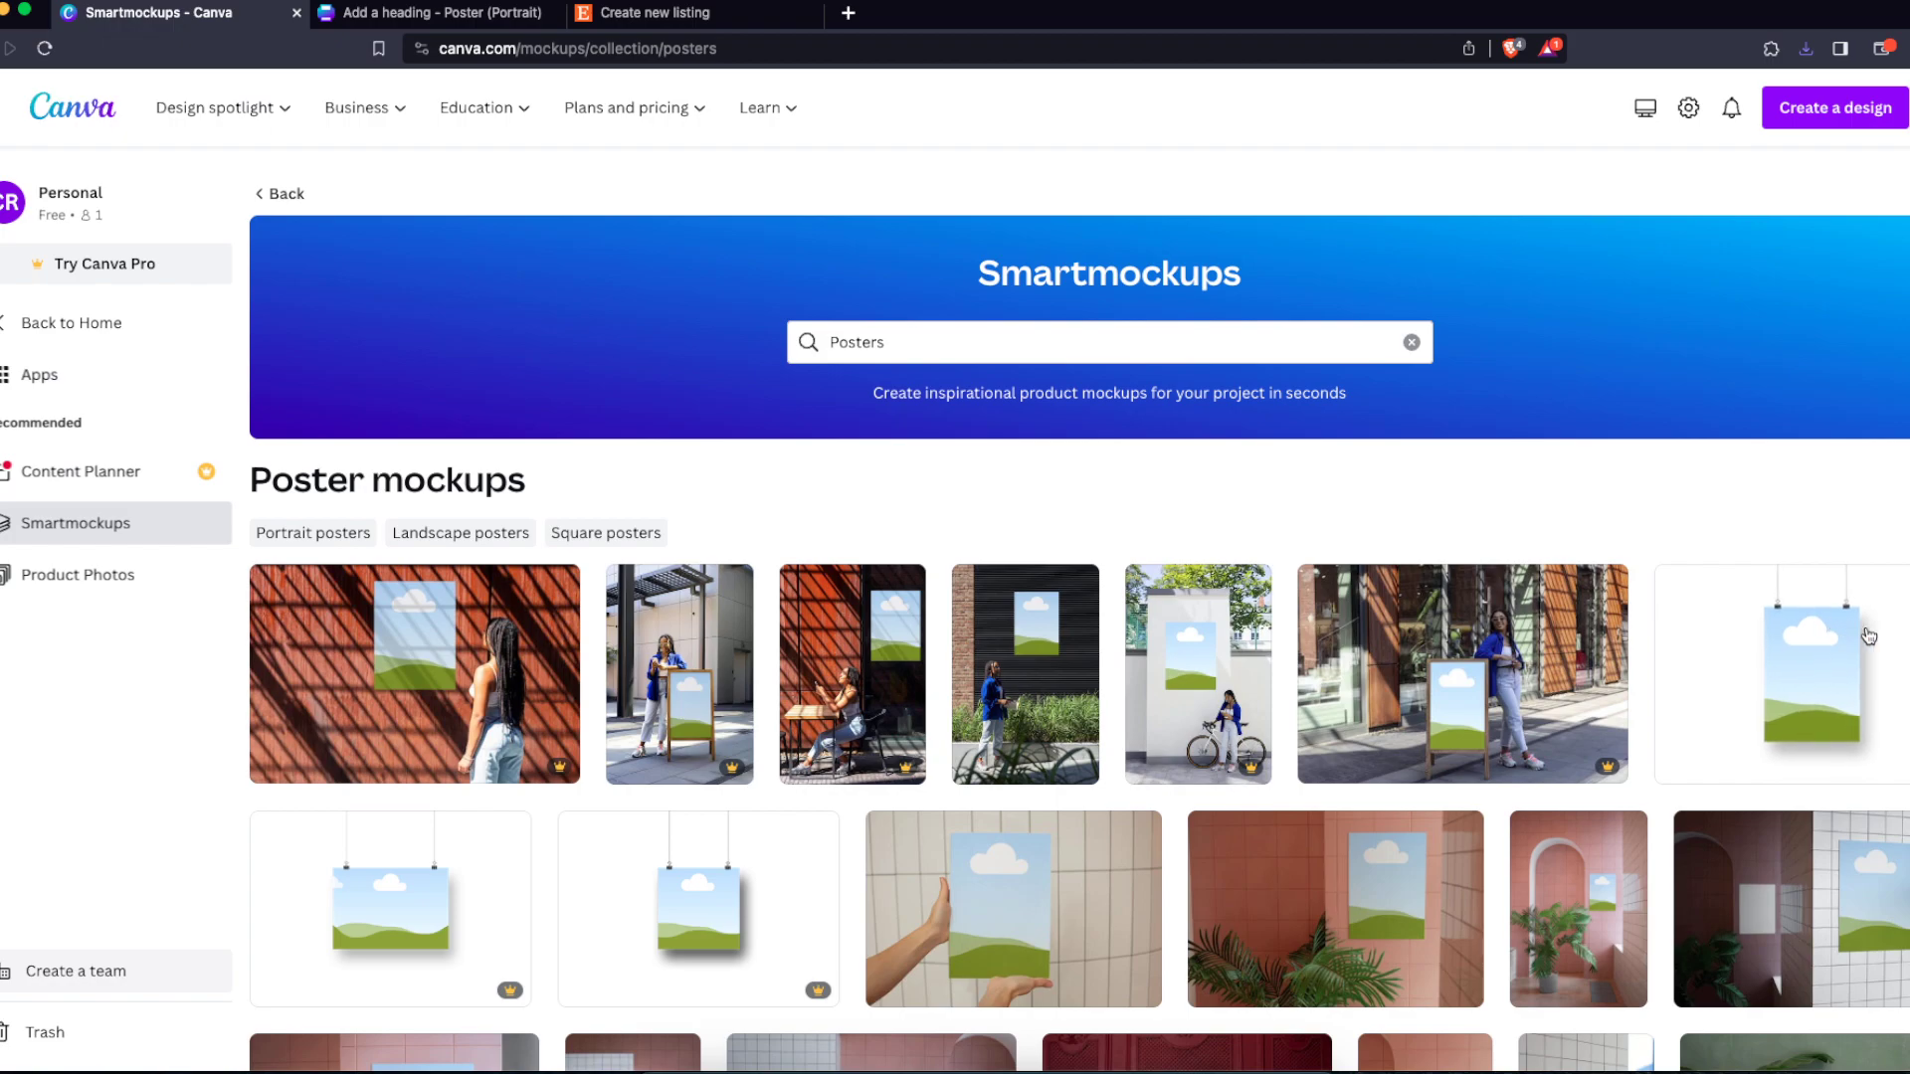
scroll(1866, 637, "down", 3)
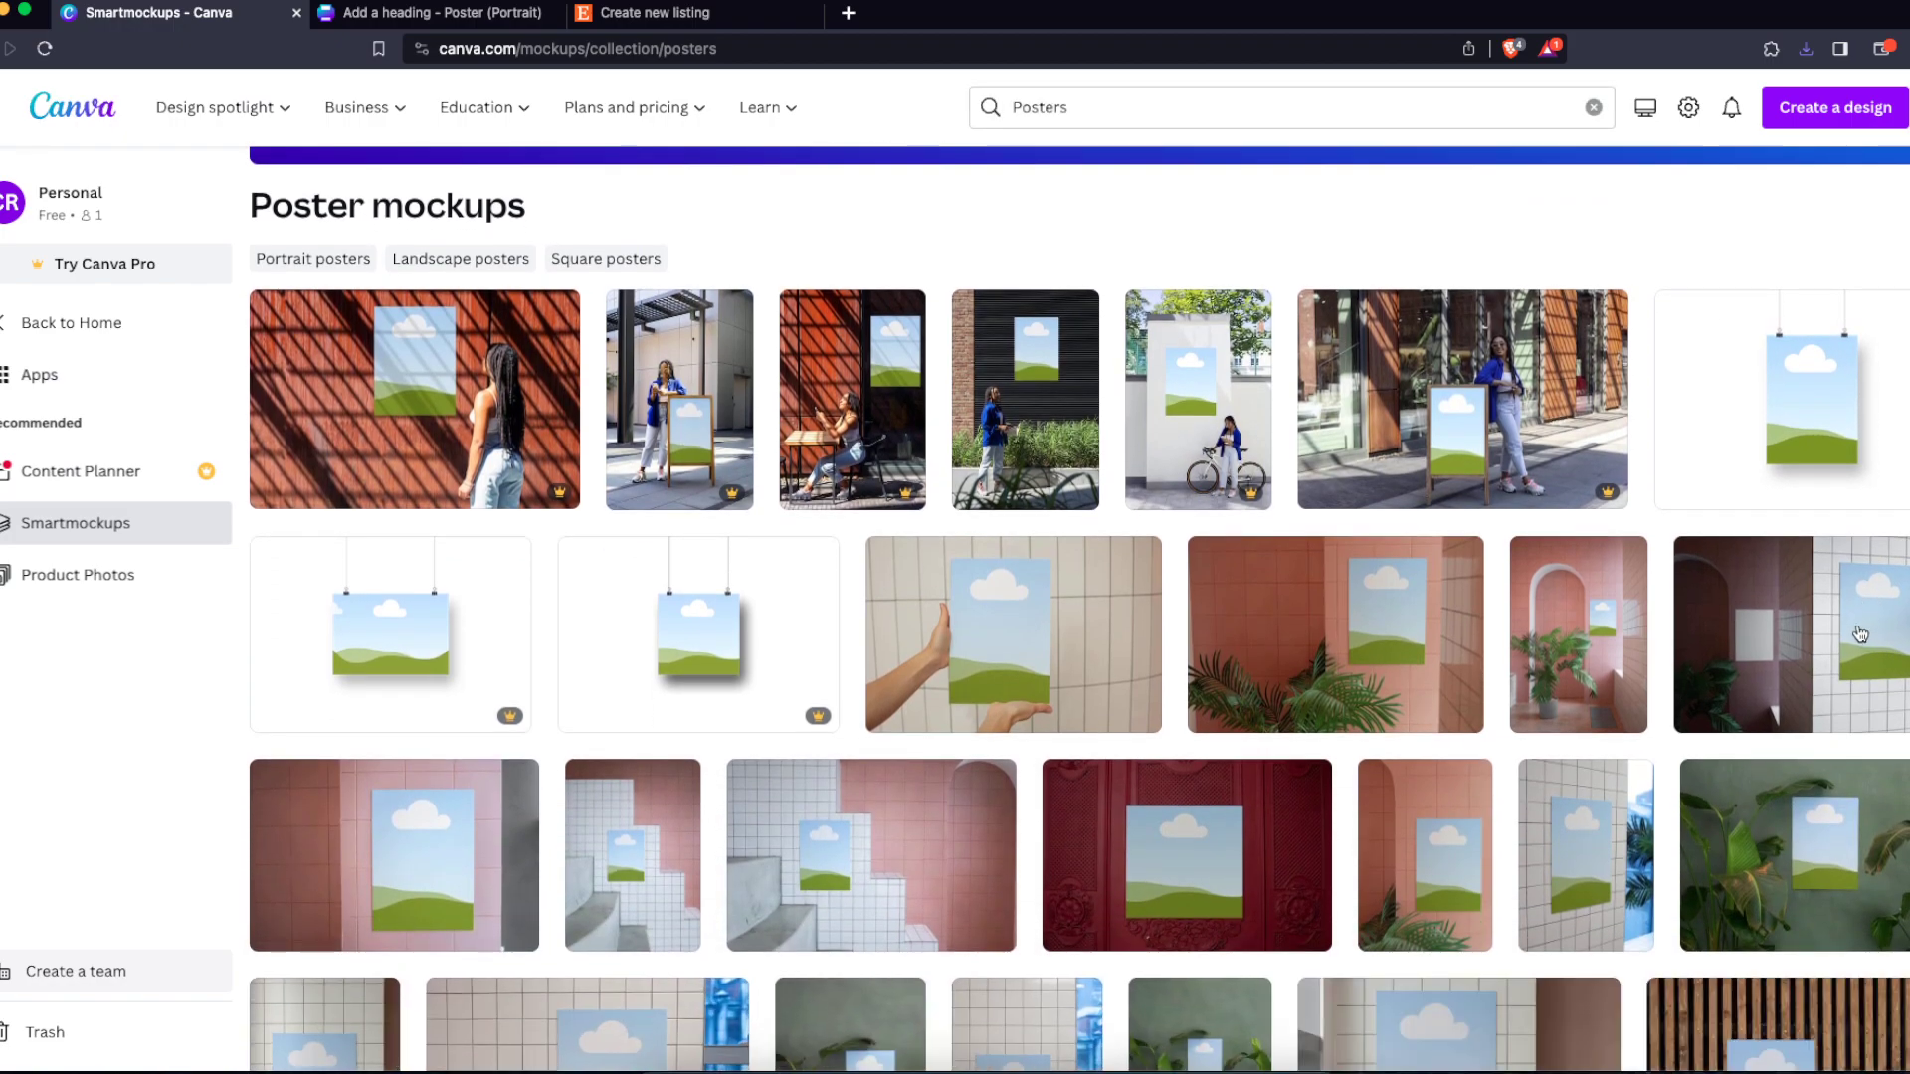
scroll(1820, 622, "down", 3)
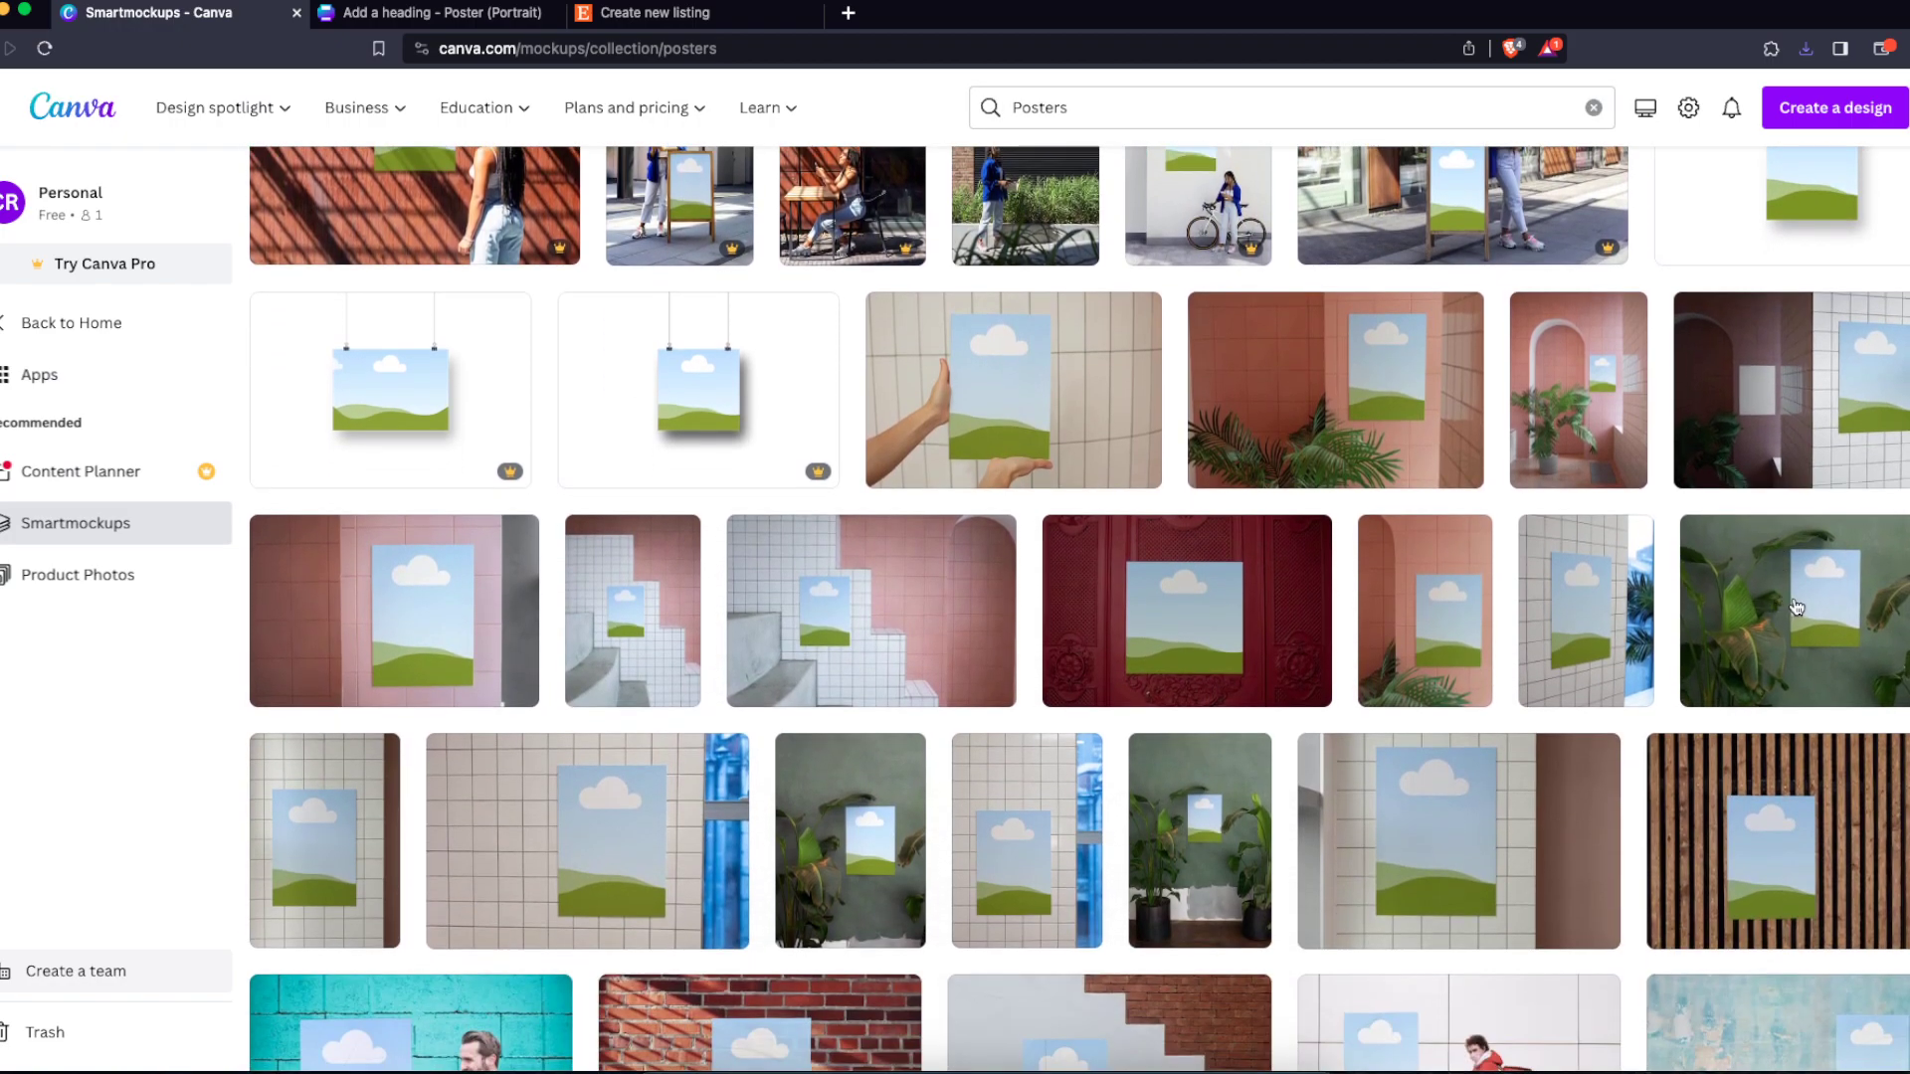
left_click(1797, 607)
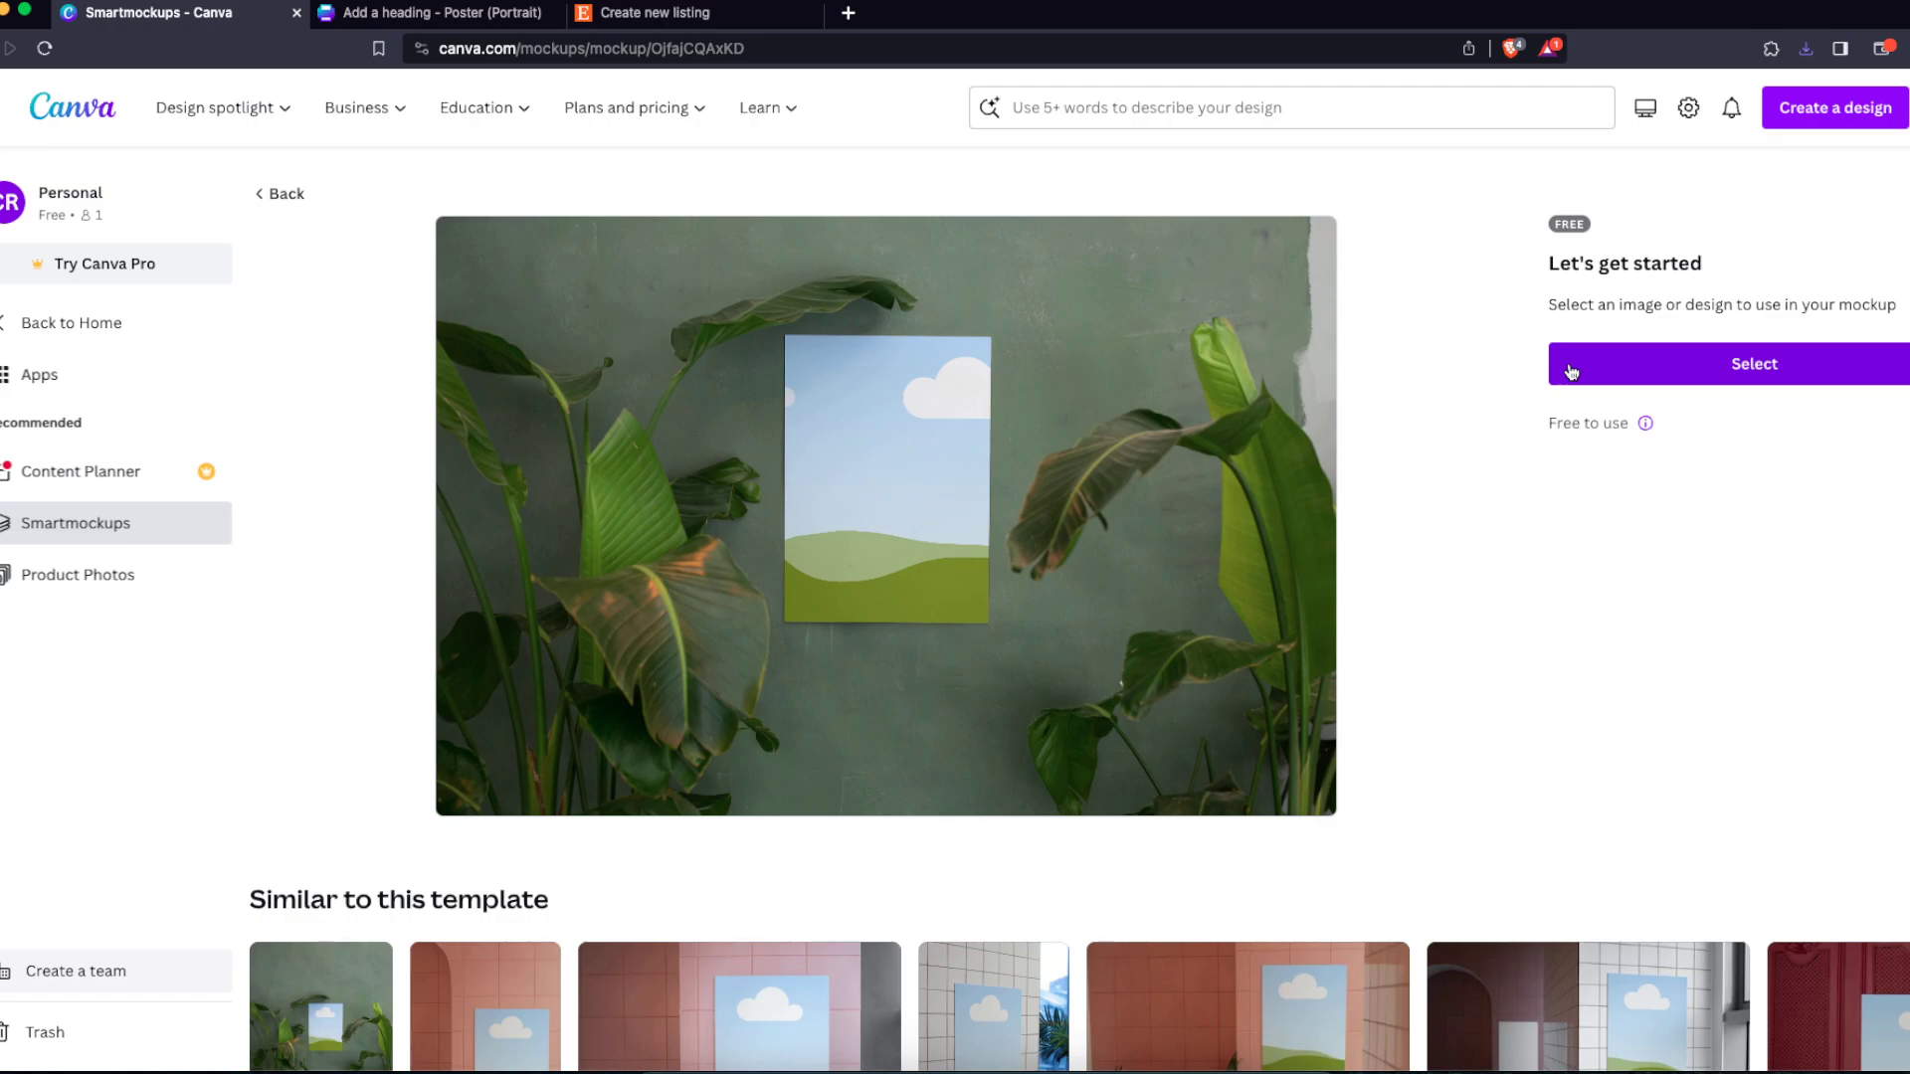
Step: Place "Add a heading.pdf" in the mockup, enlarge it to cover the full poster area, and save the adjustment
left_click(1571, 371)
left_click(1013, 979)
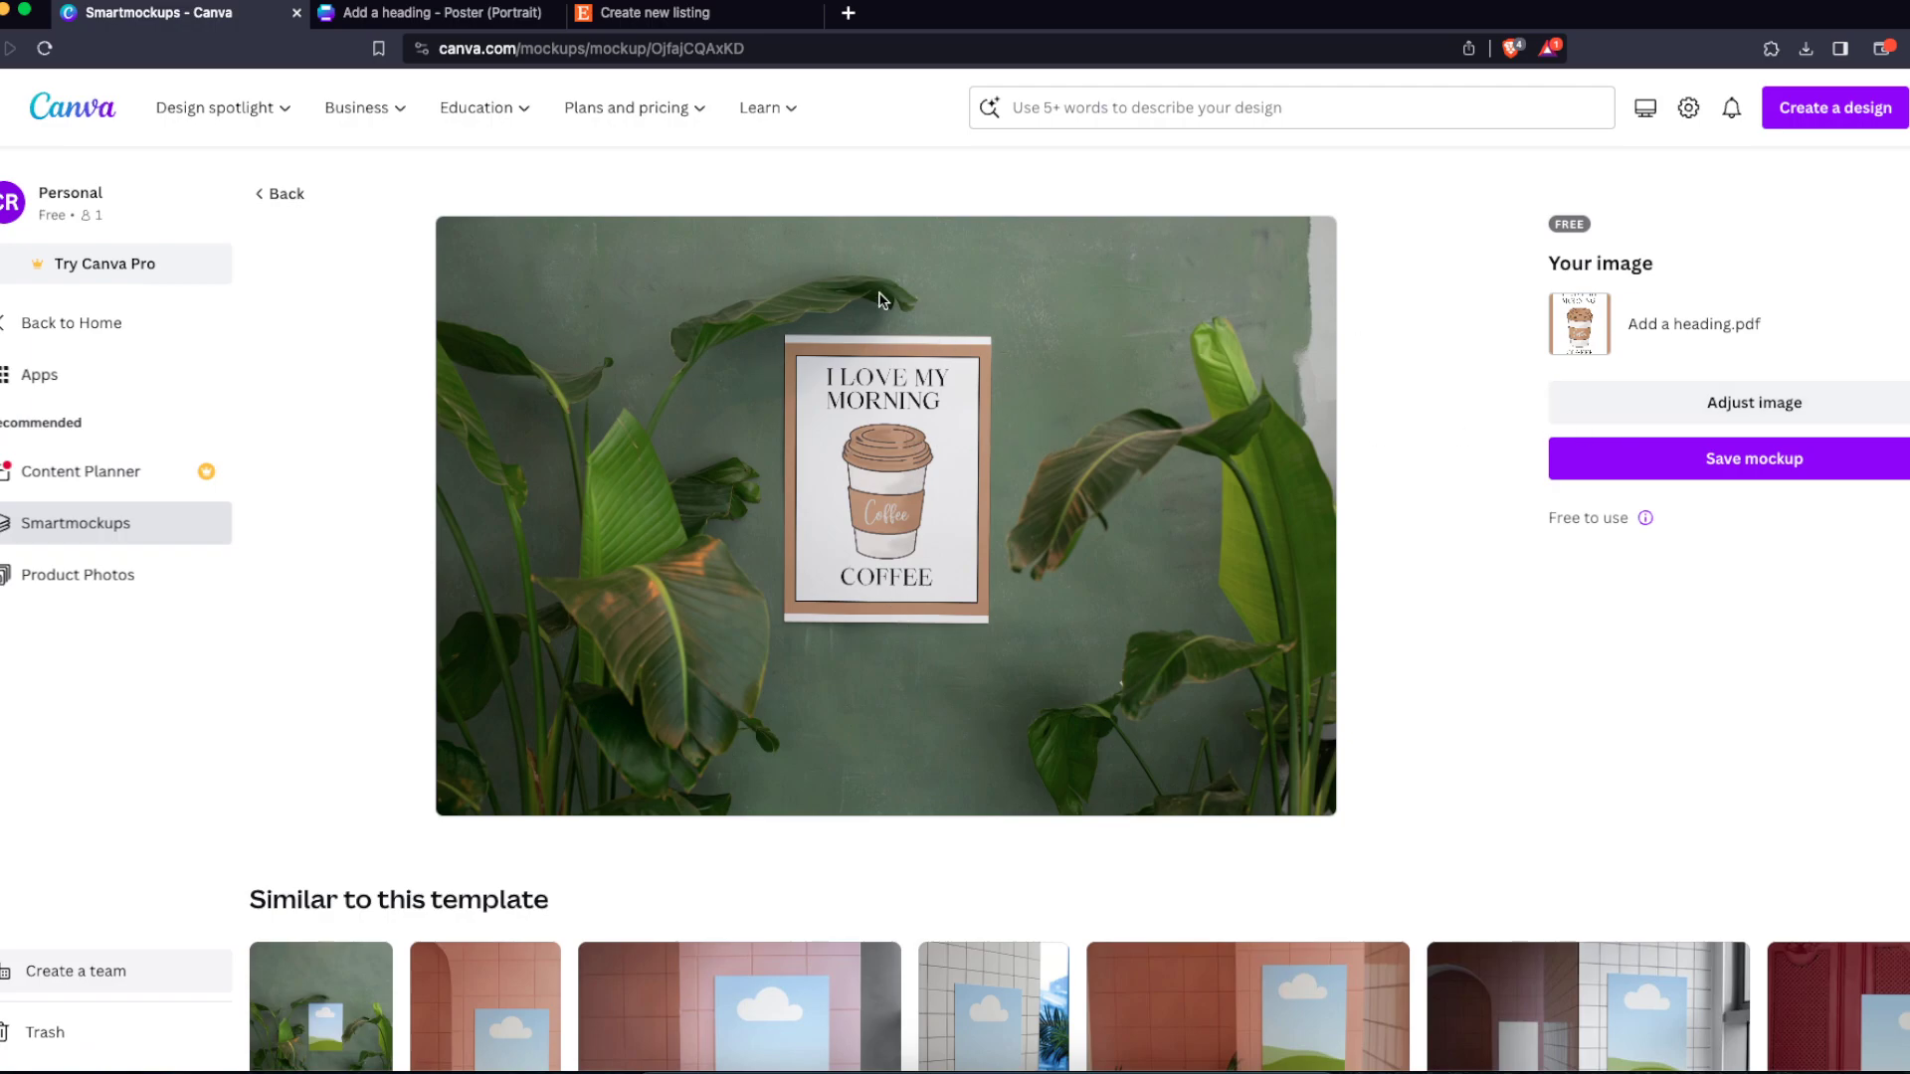
left_click(1755, 405)
left_click_drag(1040, 263, 1050, 250)
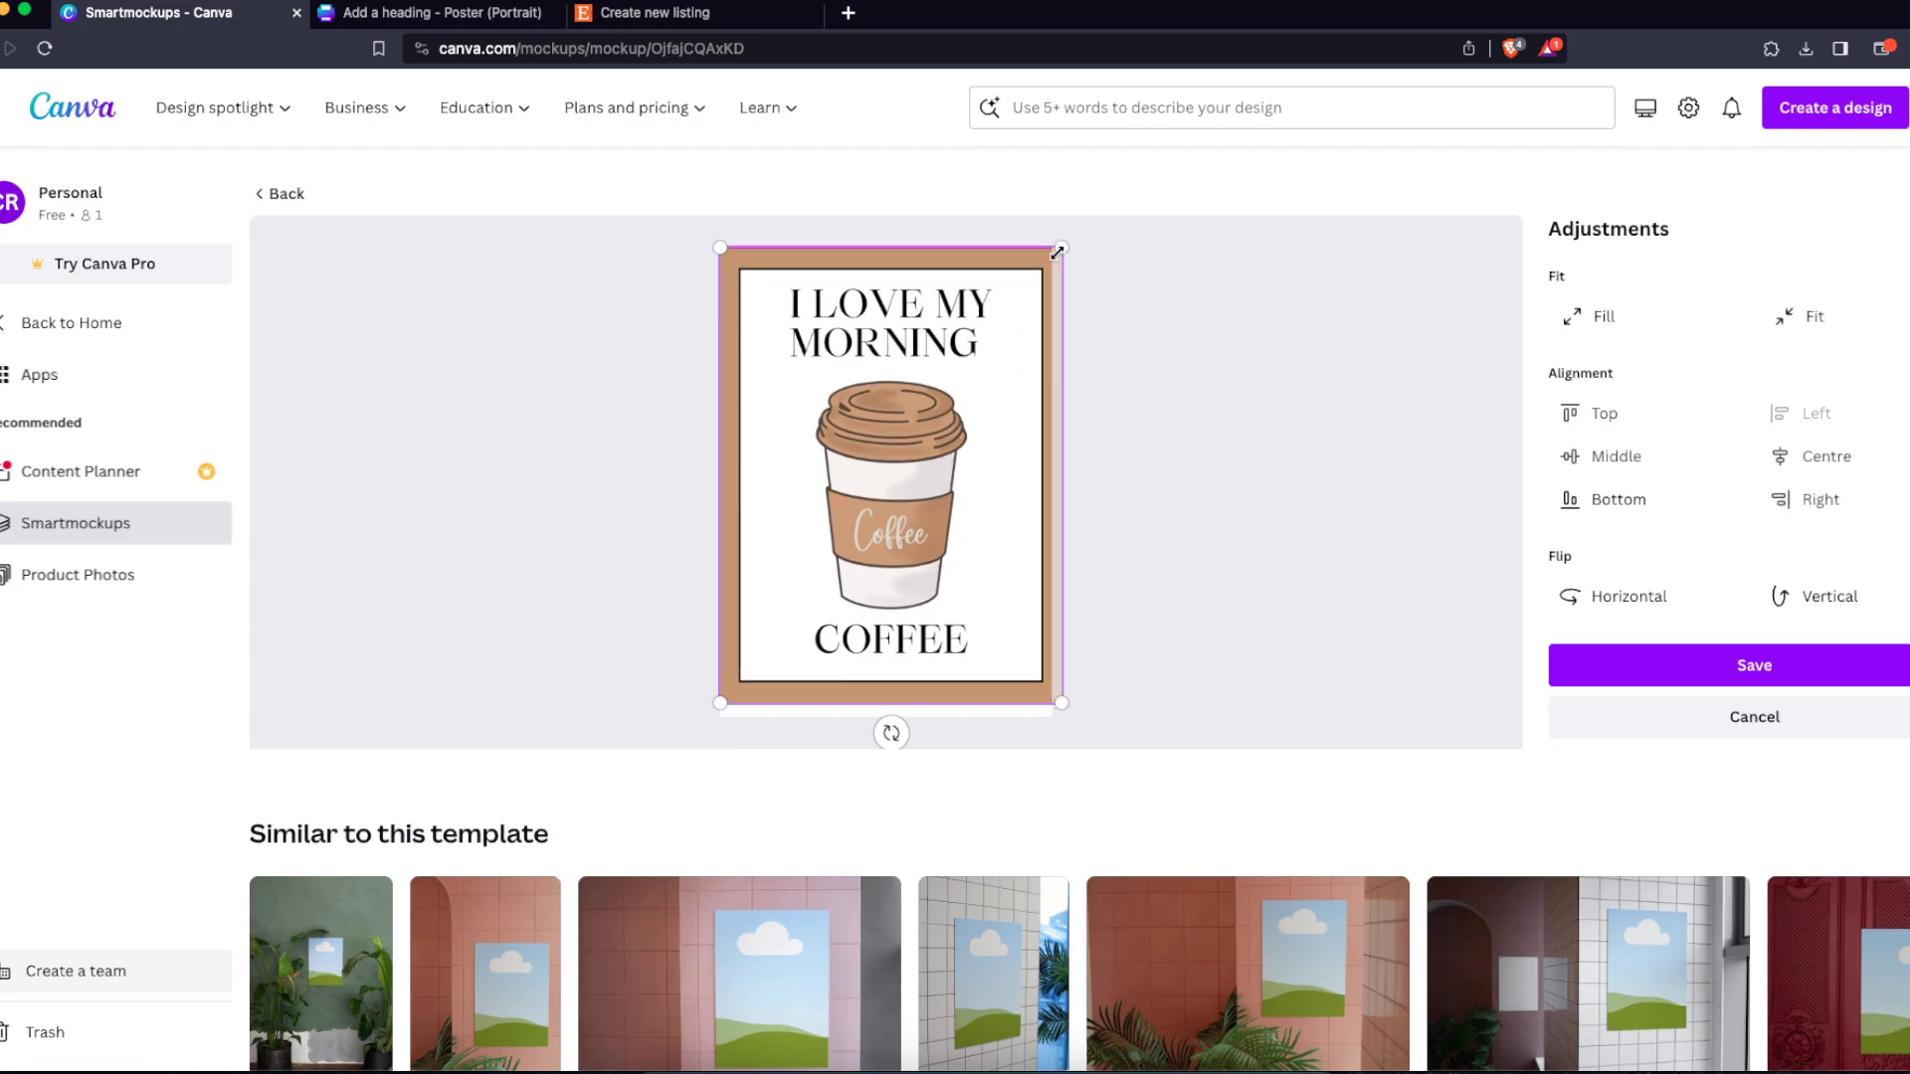
left_click_drag(1058, 704, 1005, 686)
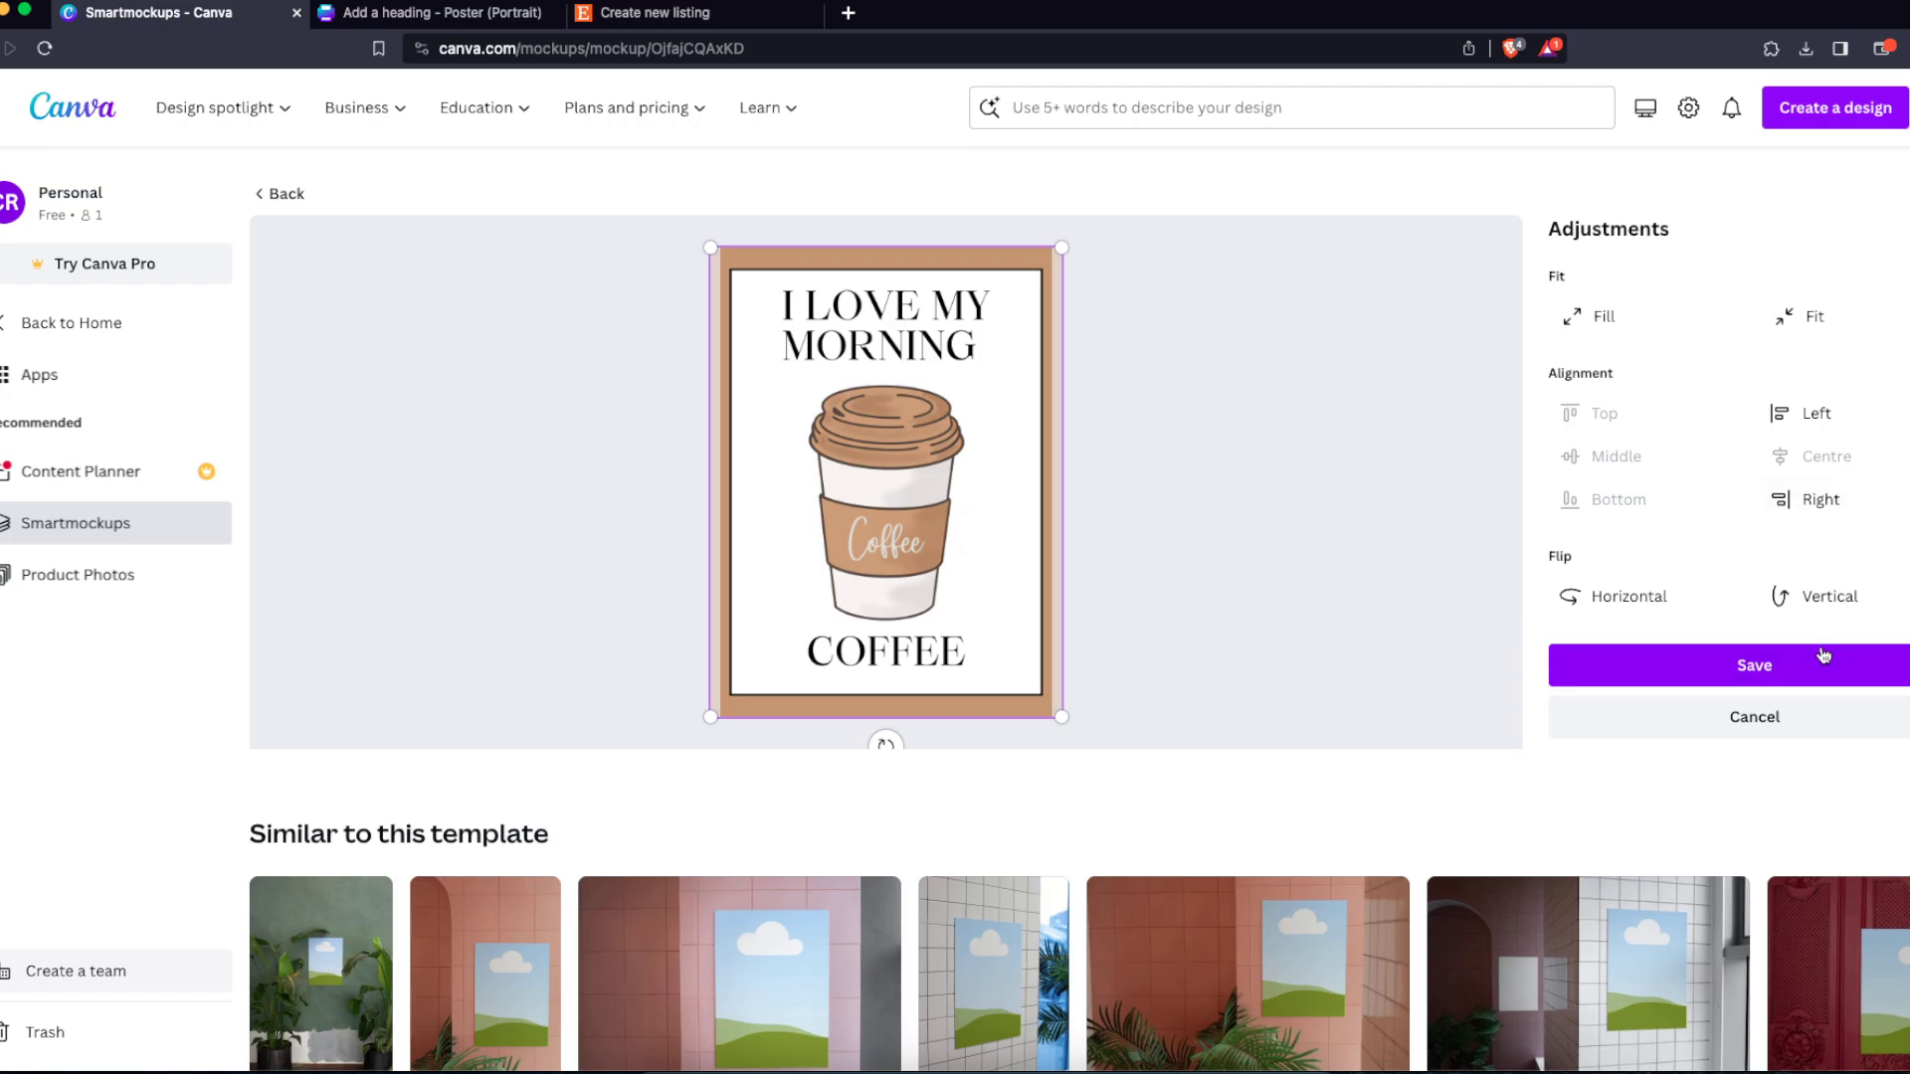
left_click(1765, 659)
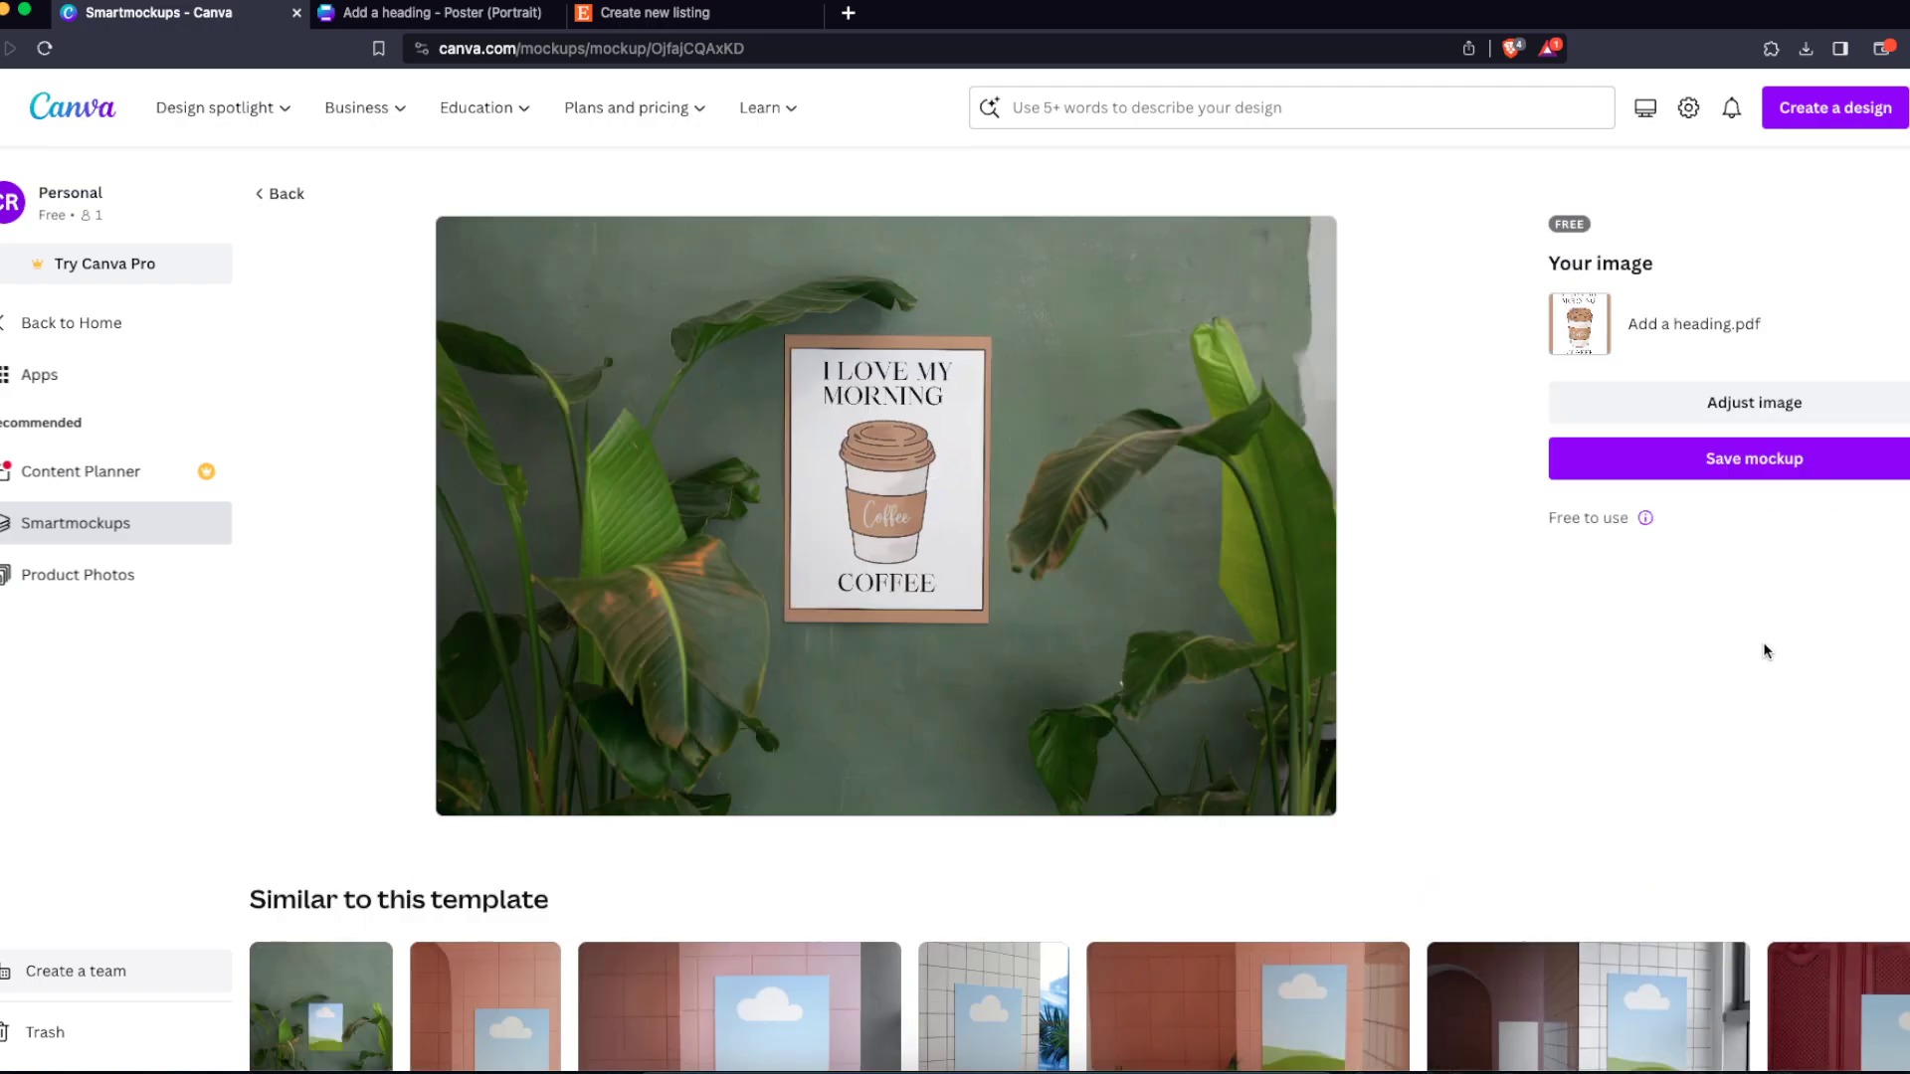
Step: Save the finished poster mockup as an image in the Downloads folder
left_click(1694, 460)
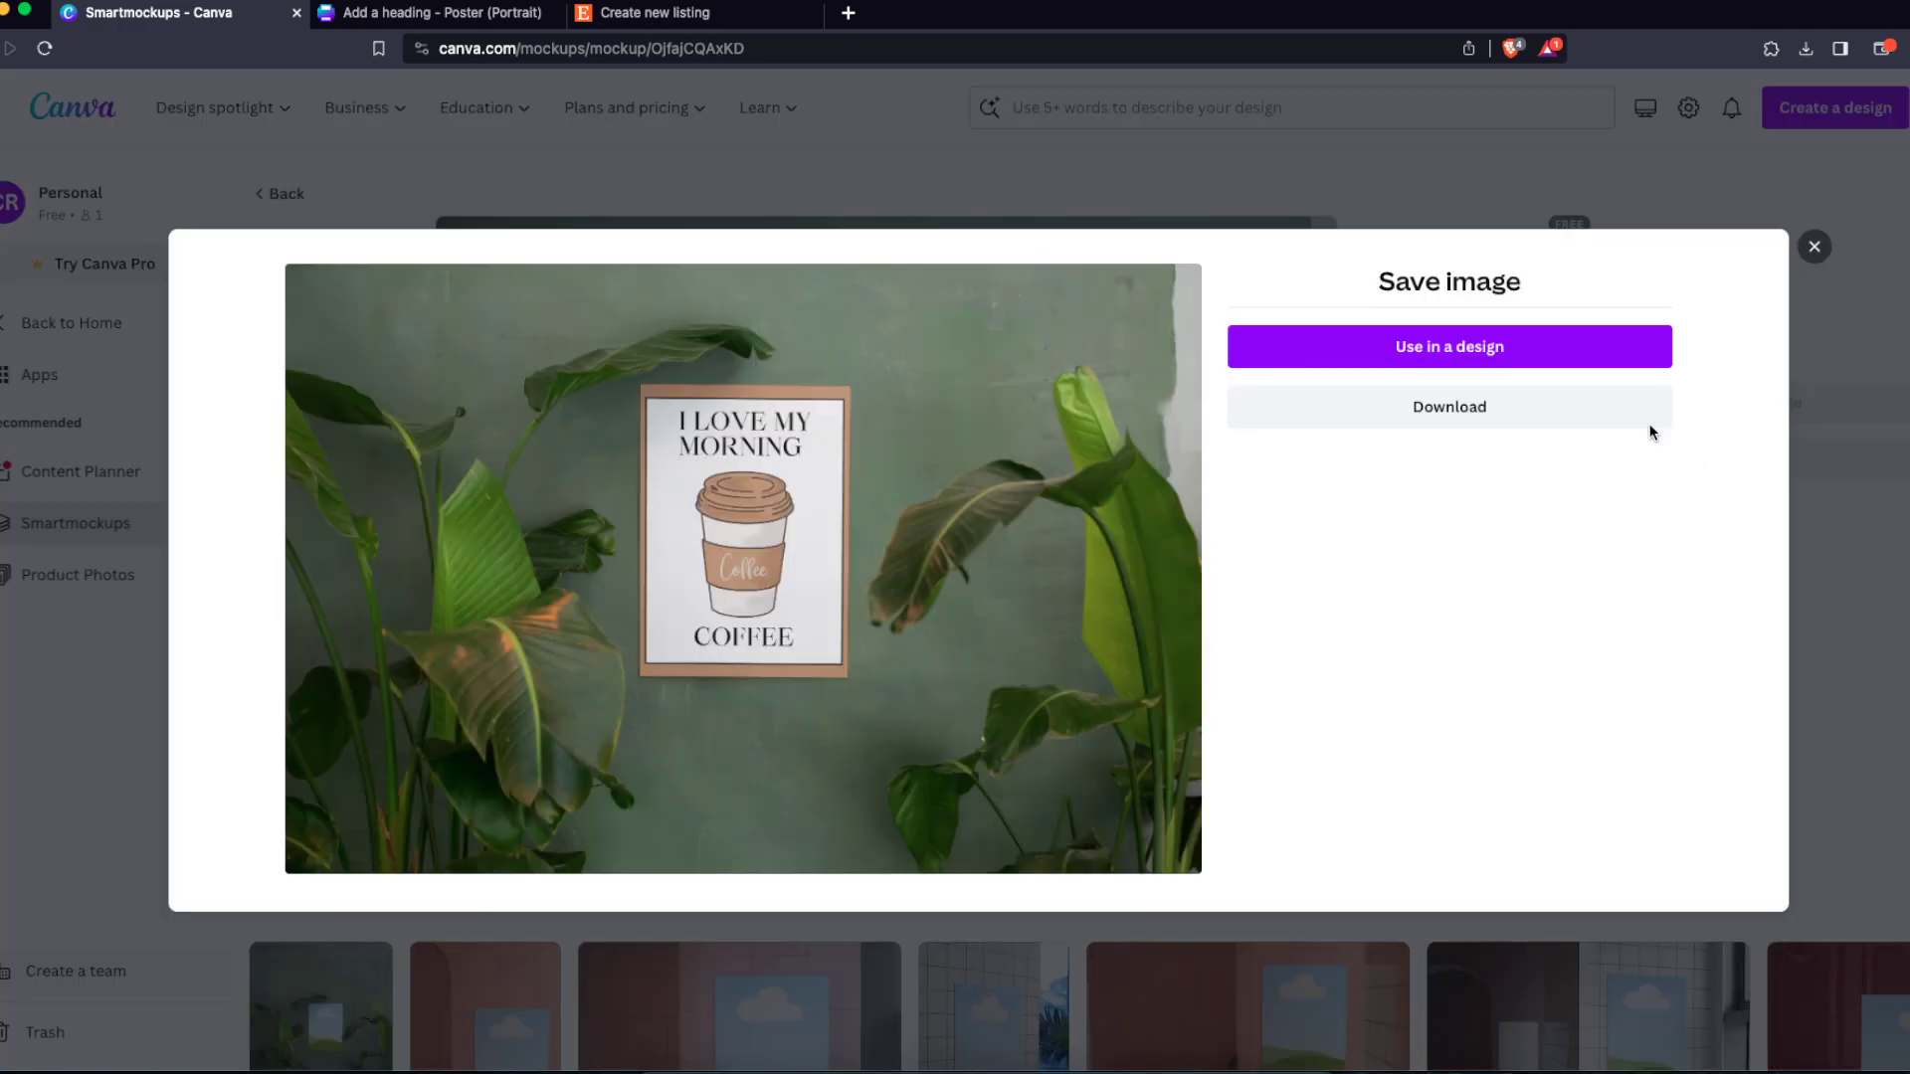
left_click(1537, 408)
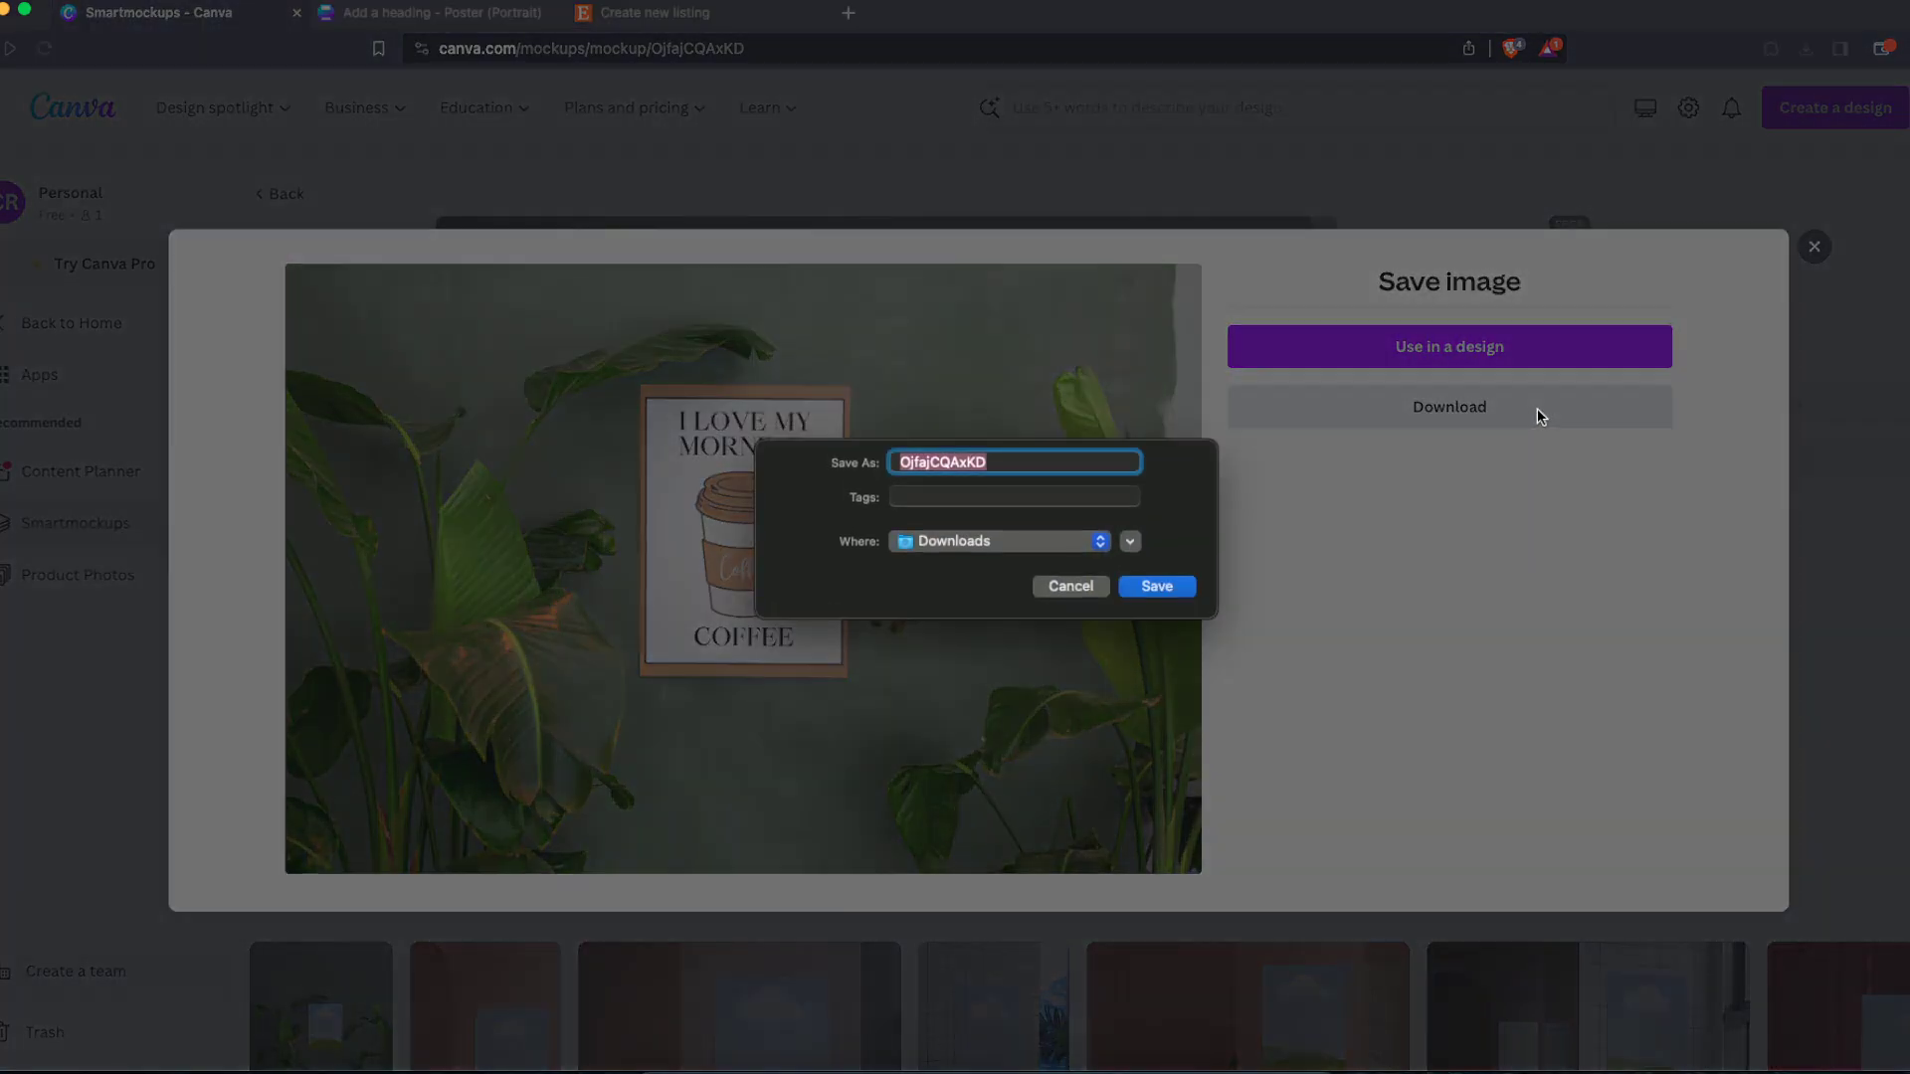
left_click(1153, 589)
left_click(1850, 292)
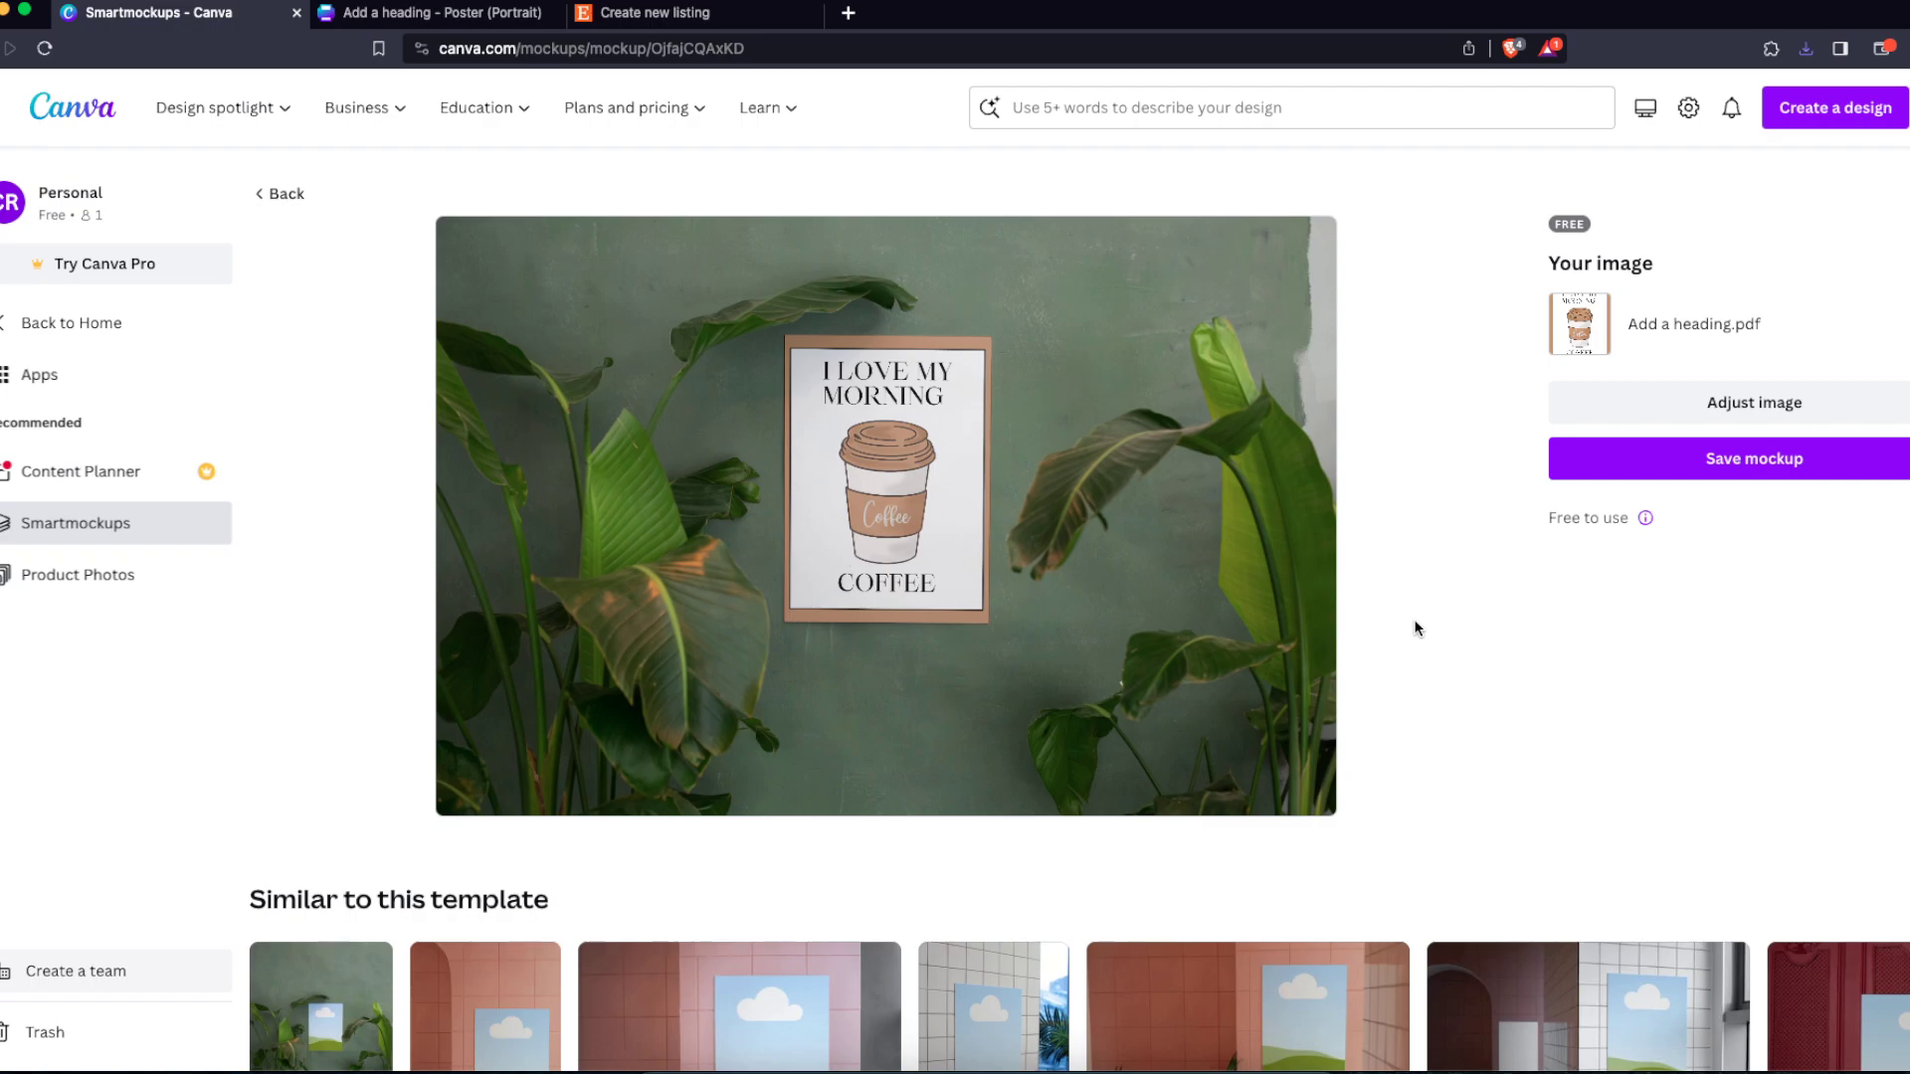
Step: Switch to the new Etsy listing and set its item type to Digital files
left_click(657, 12)
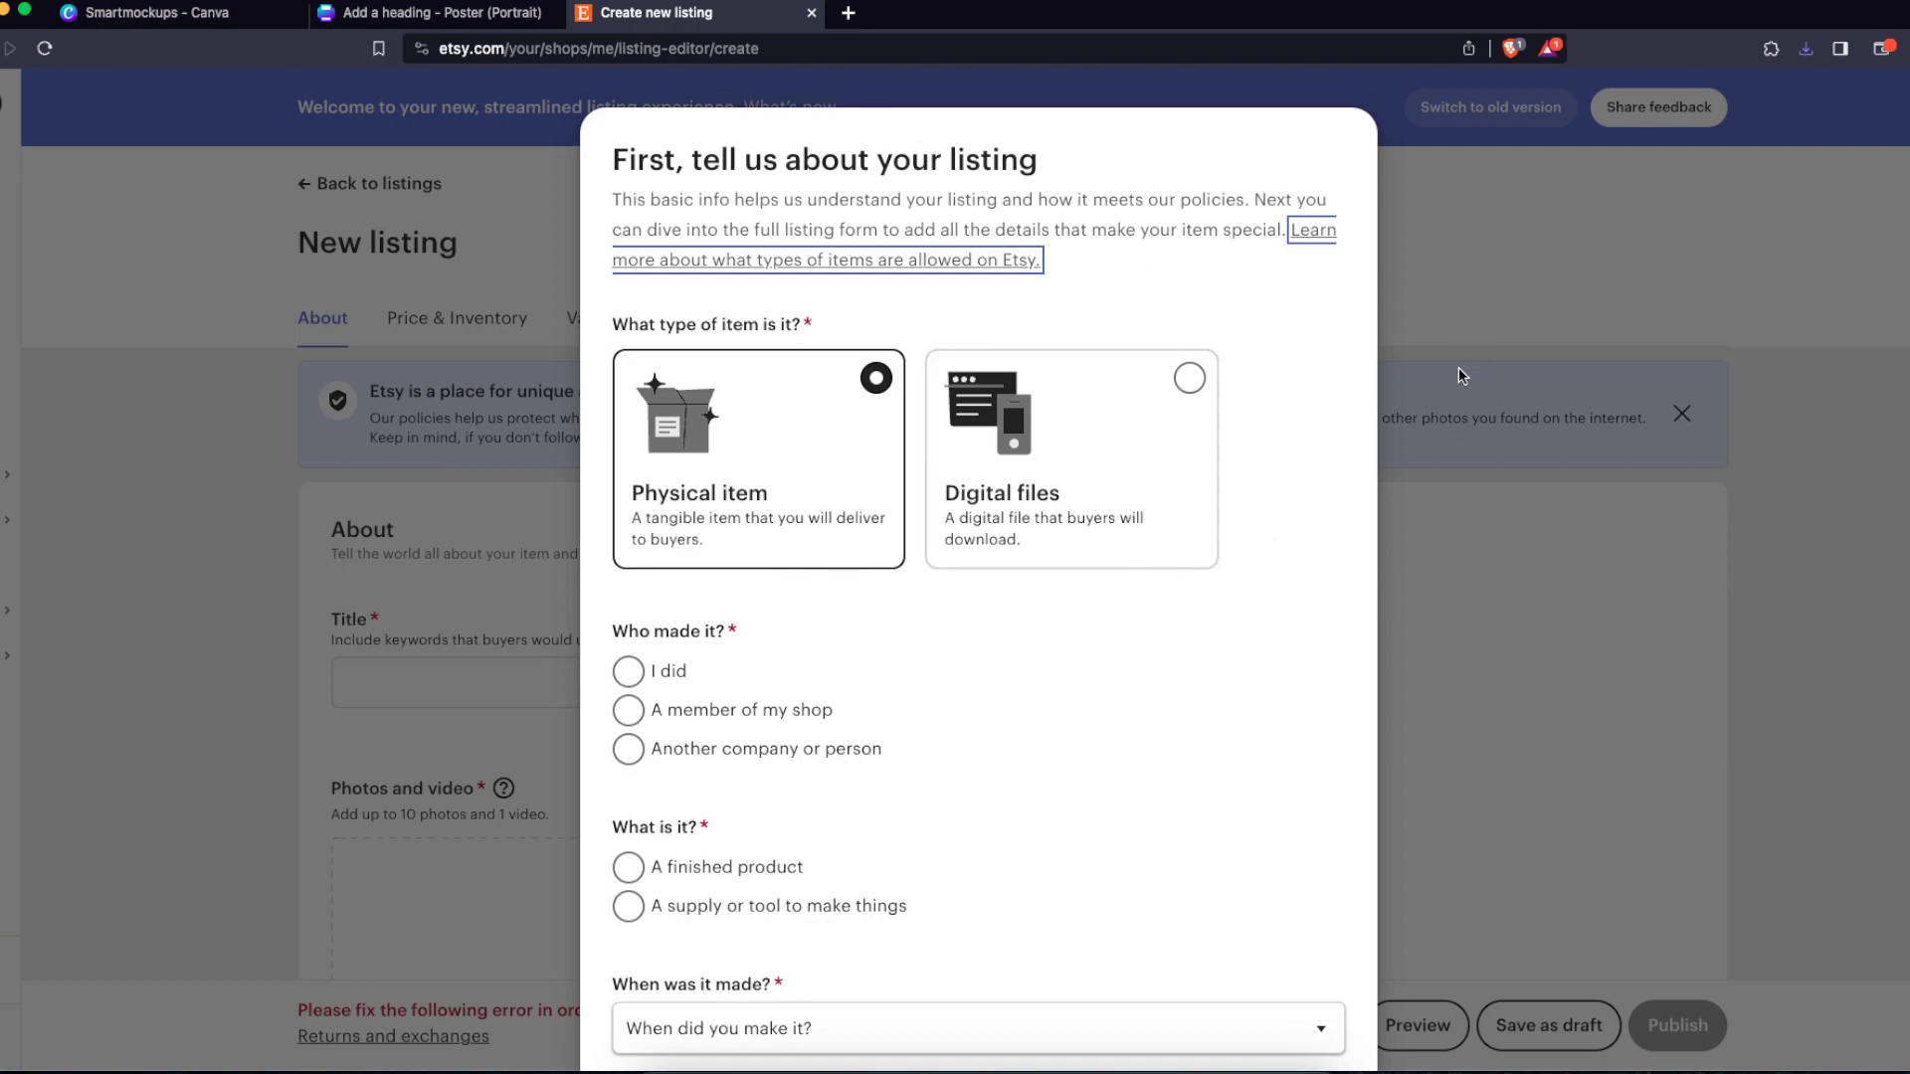
scroll(1320, 412, "down", 4)
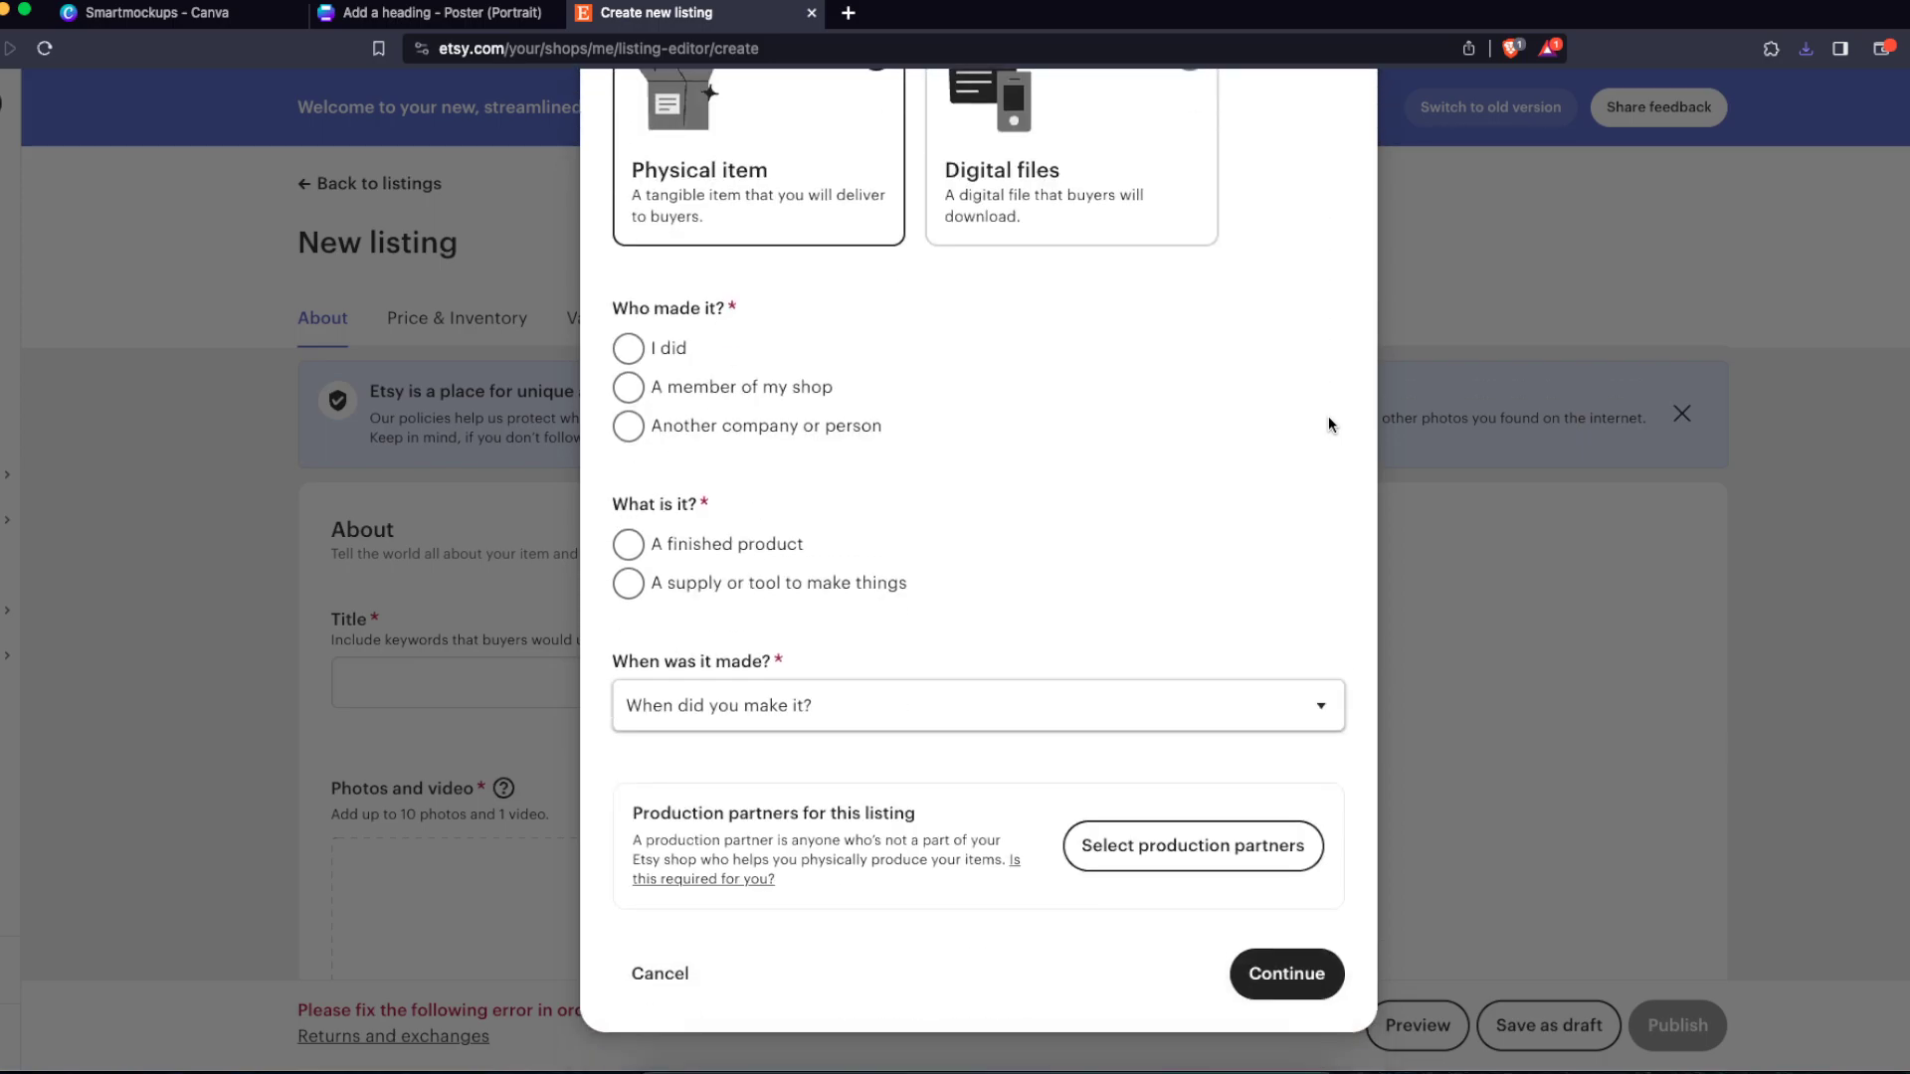
scroll(1328, 416, "up", 4)
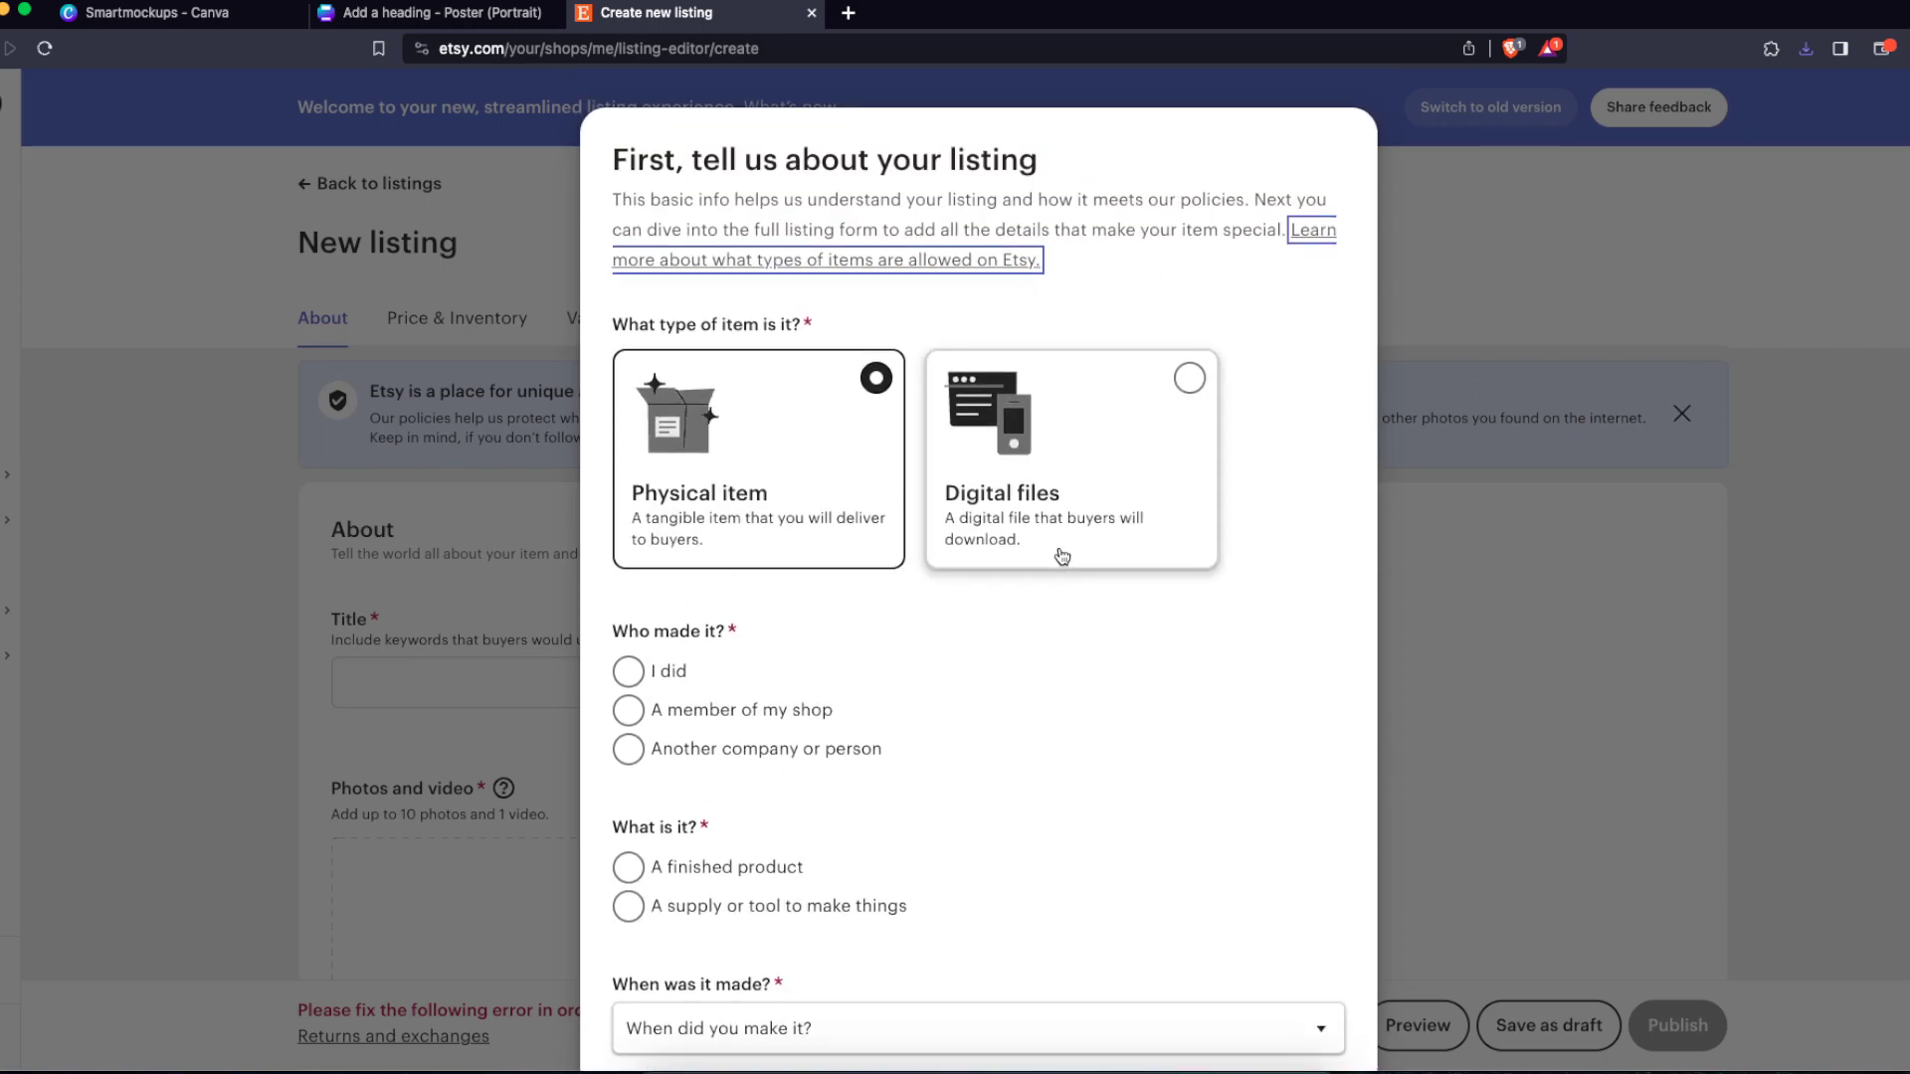
left_click(1052, 484)
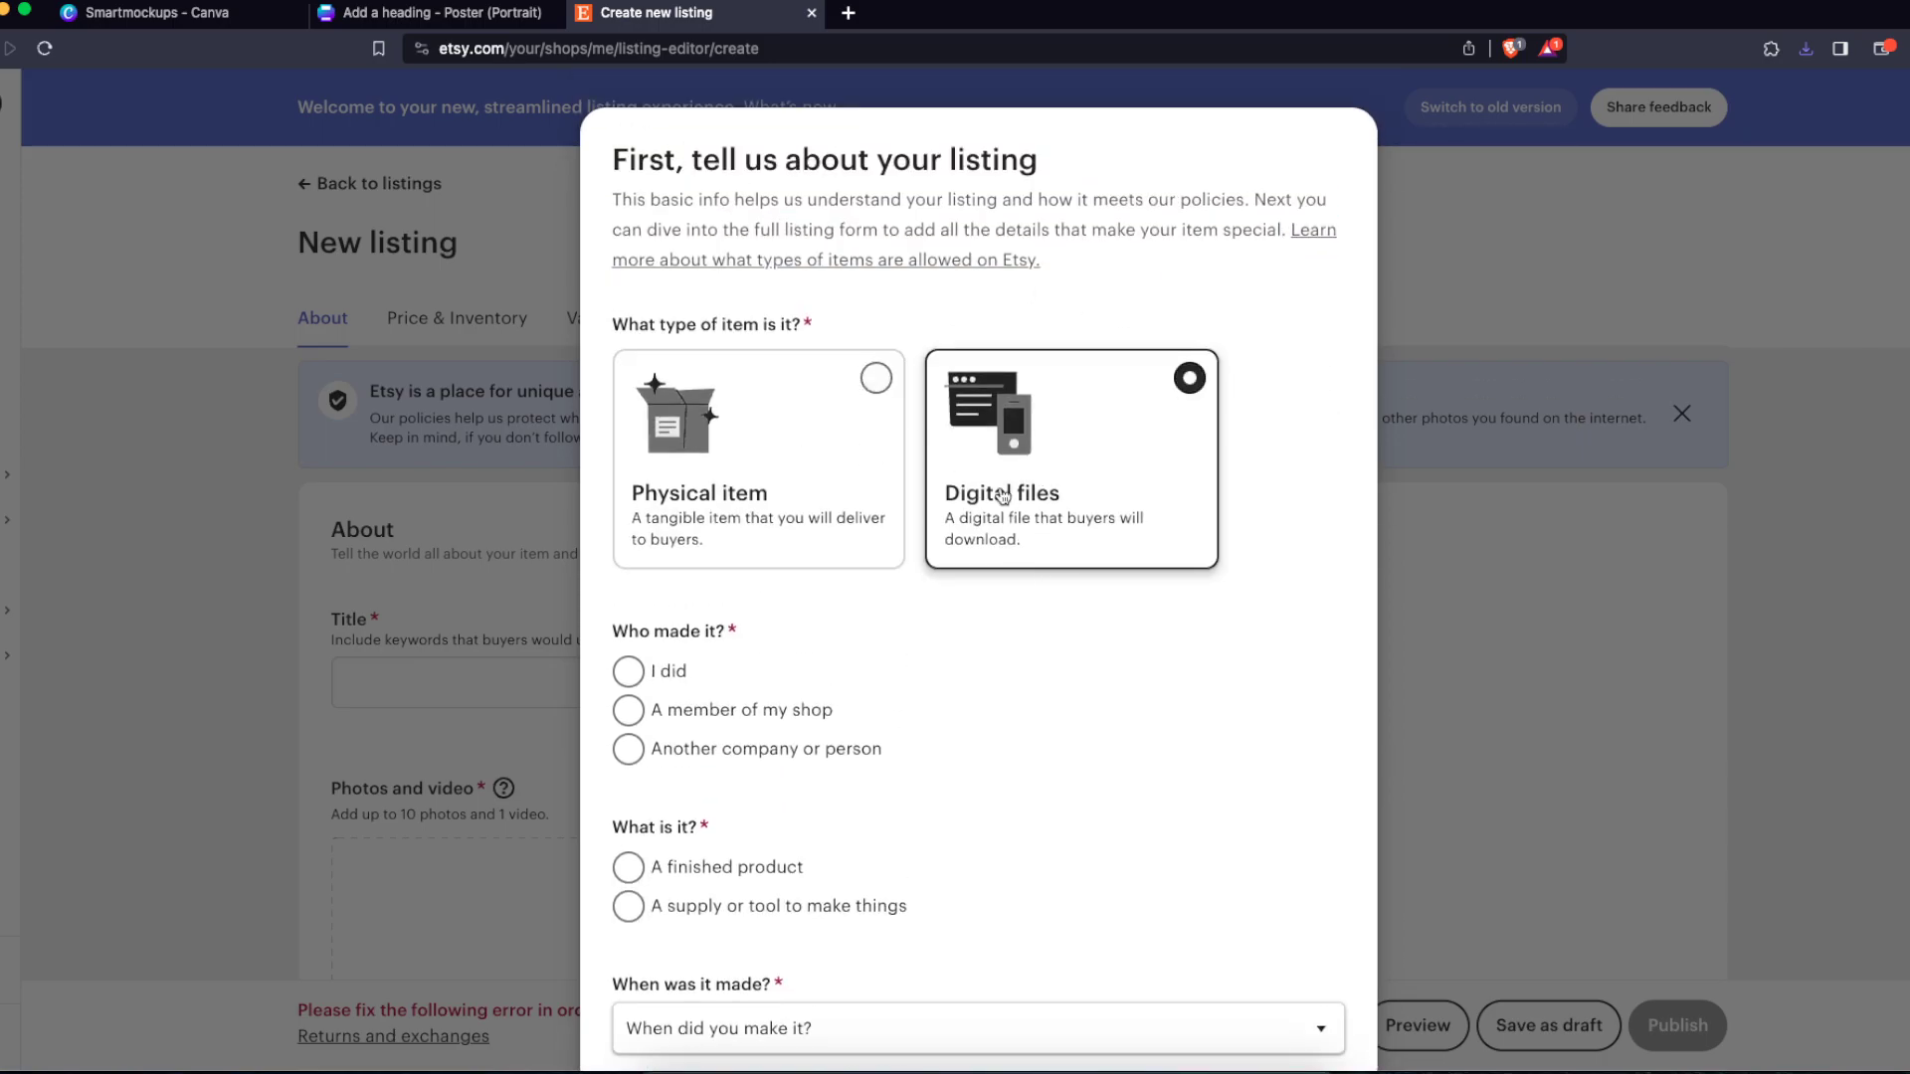
left_click(742, 444)
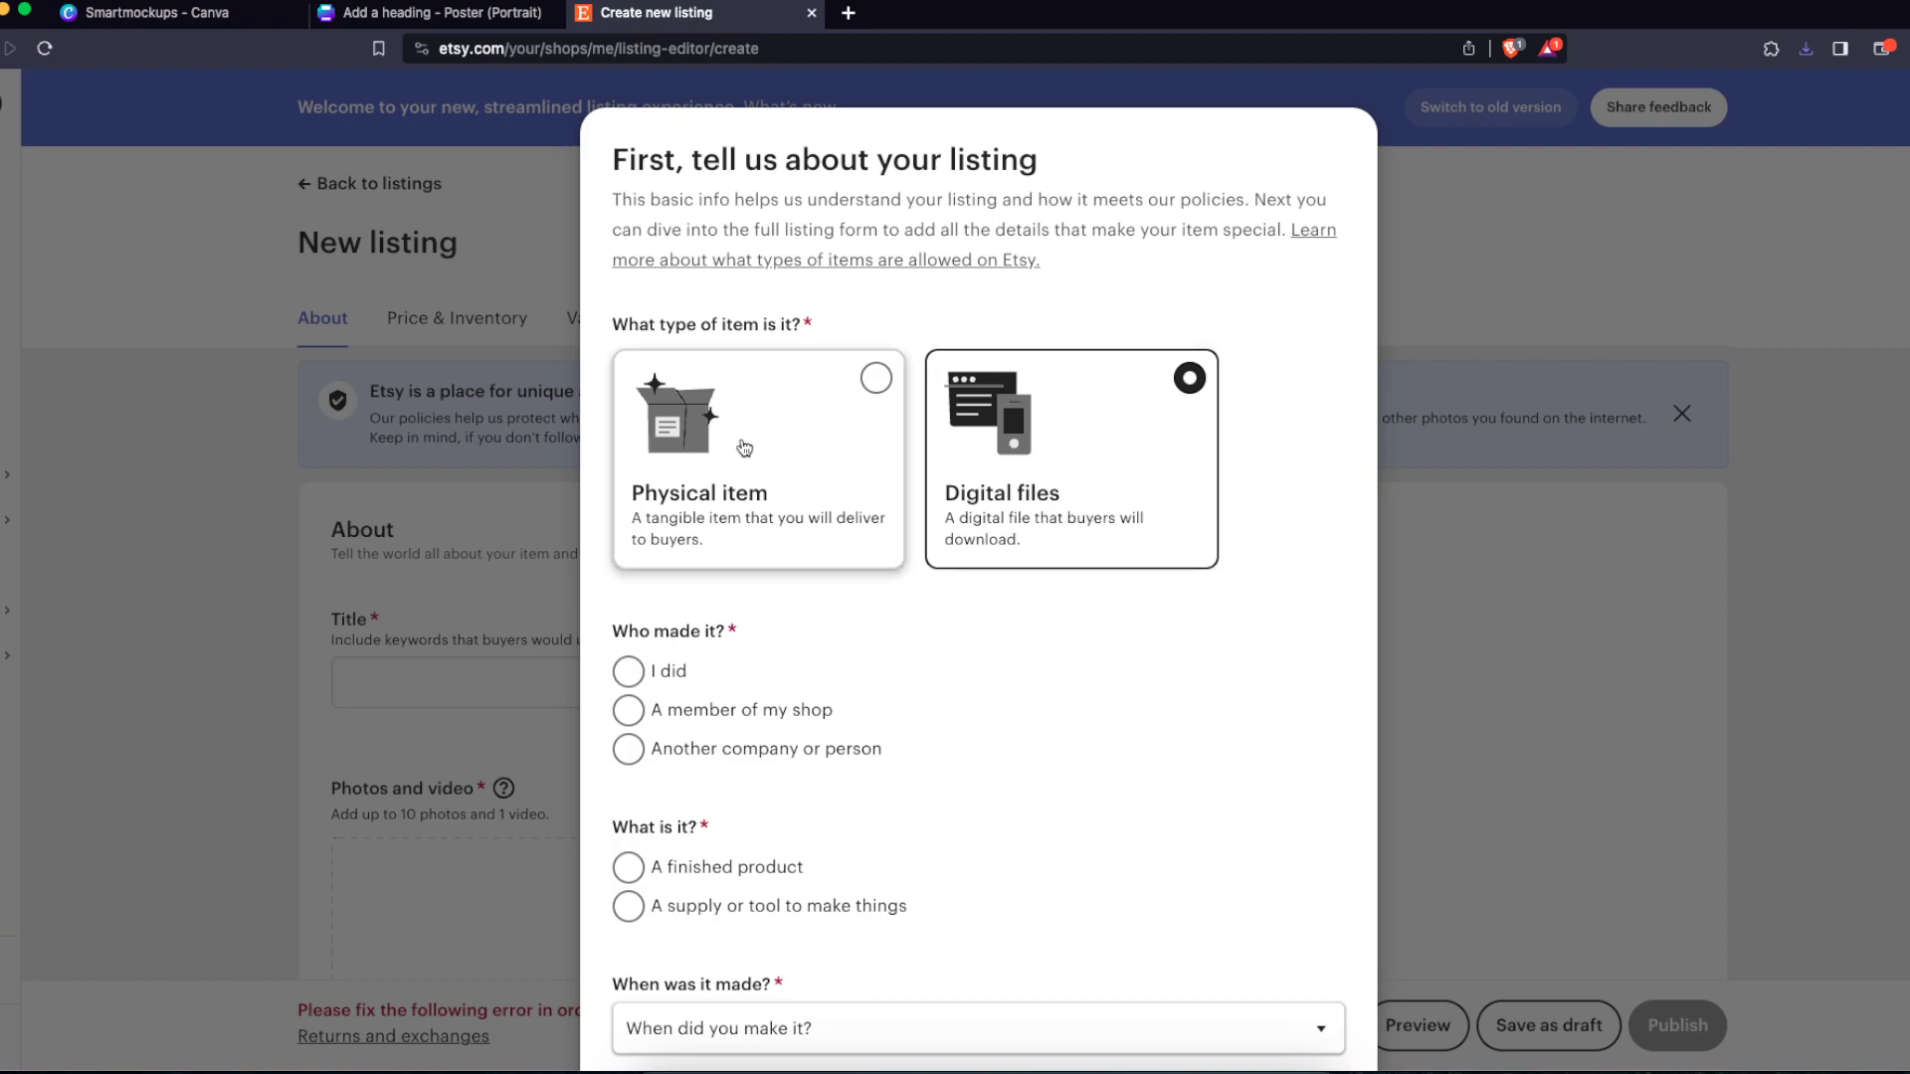
left_click(1107, 455)
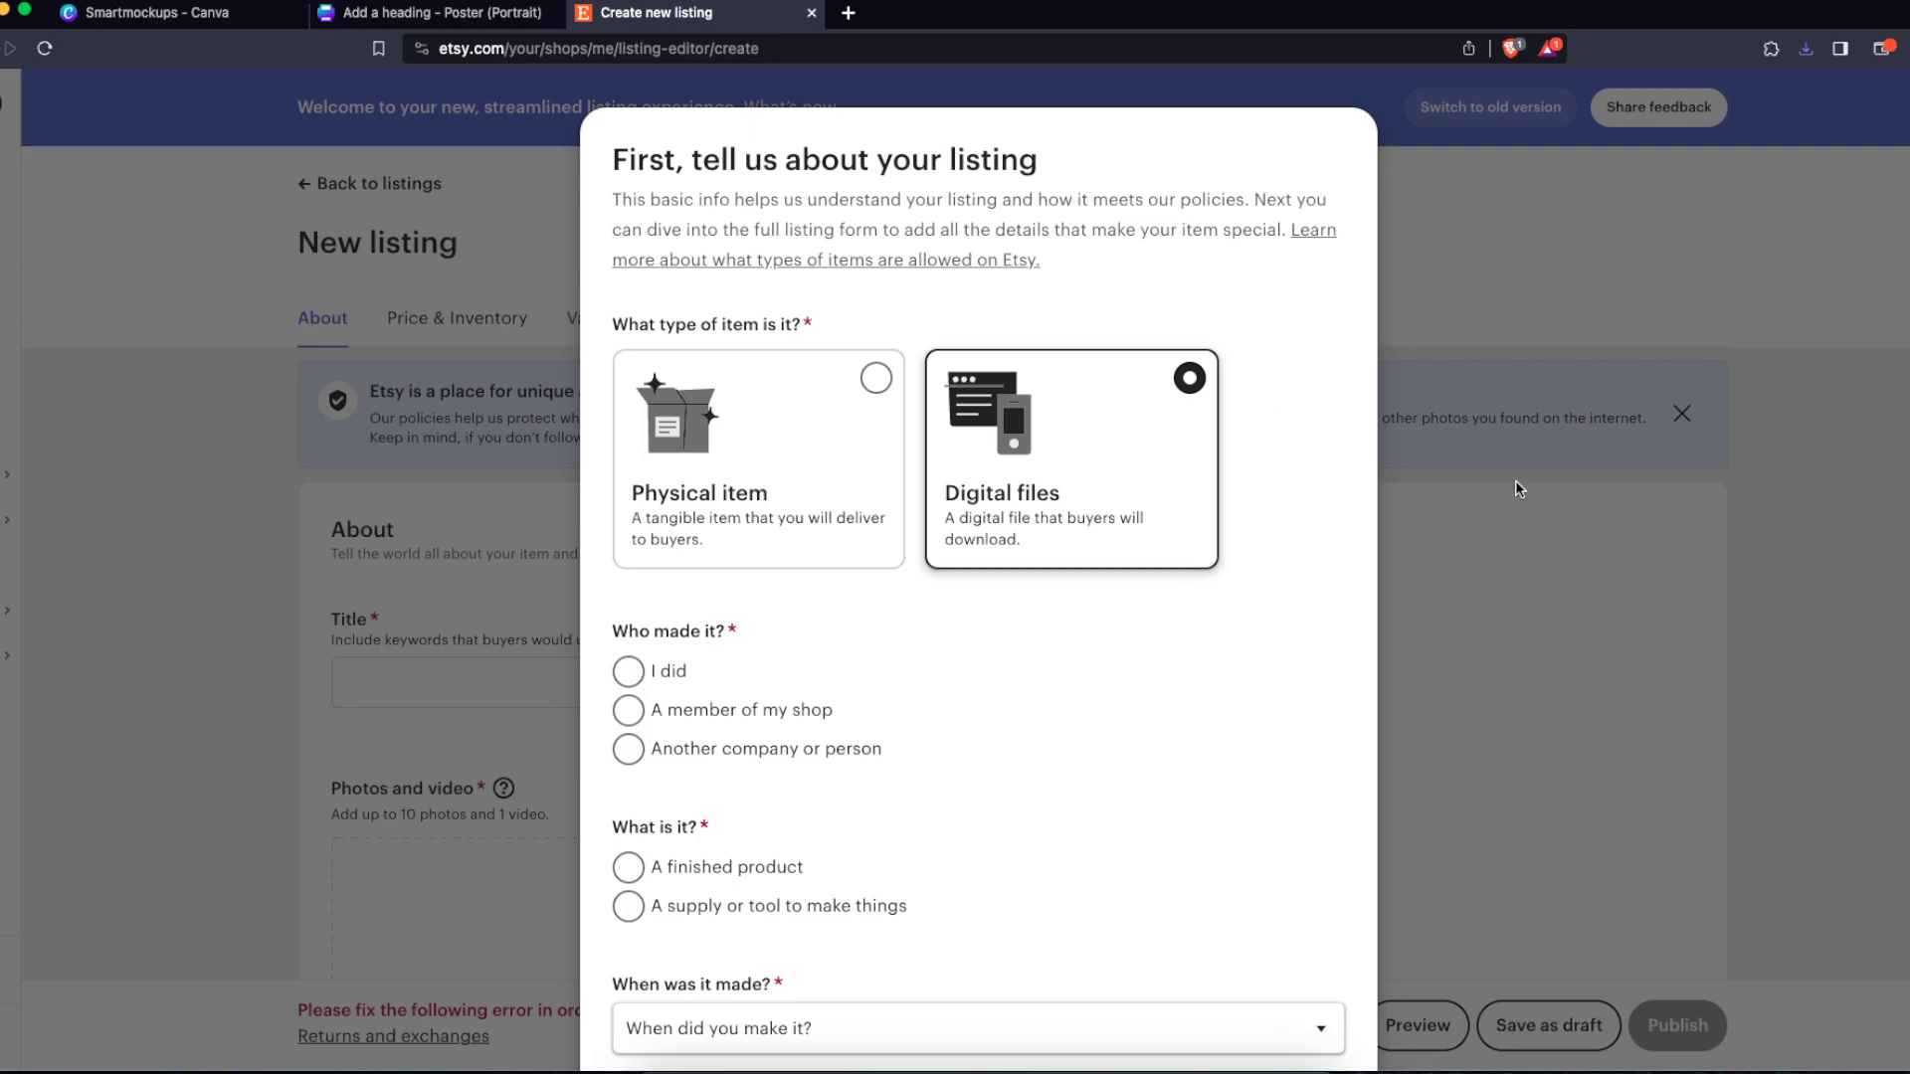
Step: State that "I did" make the item, mark it as a finished product made in 2020 - 2023, and continue to the listing form
scroll(1095, 474, "down", 3)
scroll(687, 964, "up", 3)
scroll(1139, 450, "down", 3)
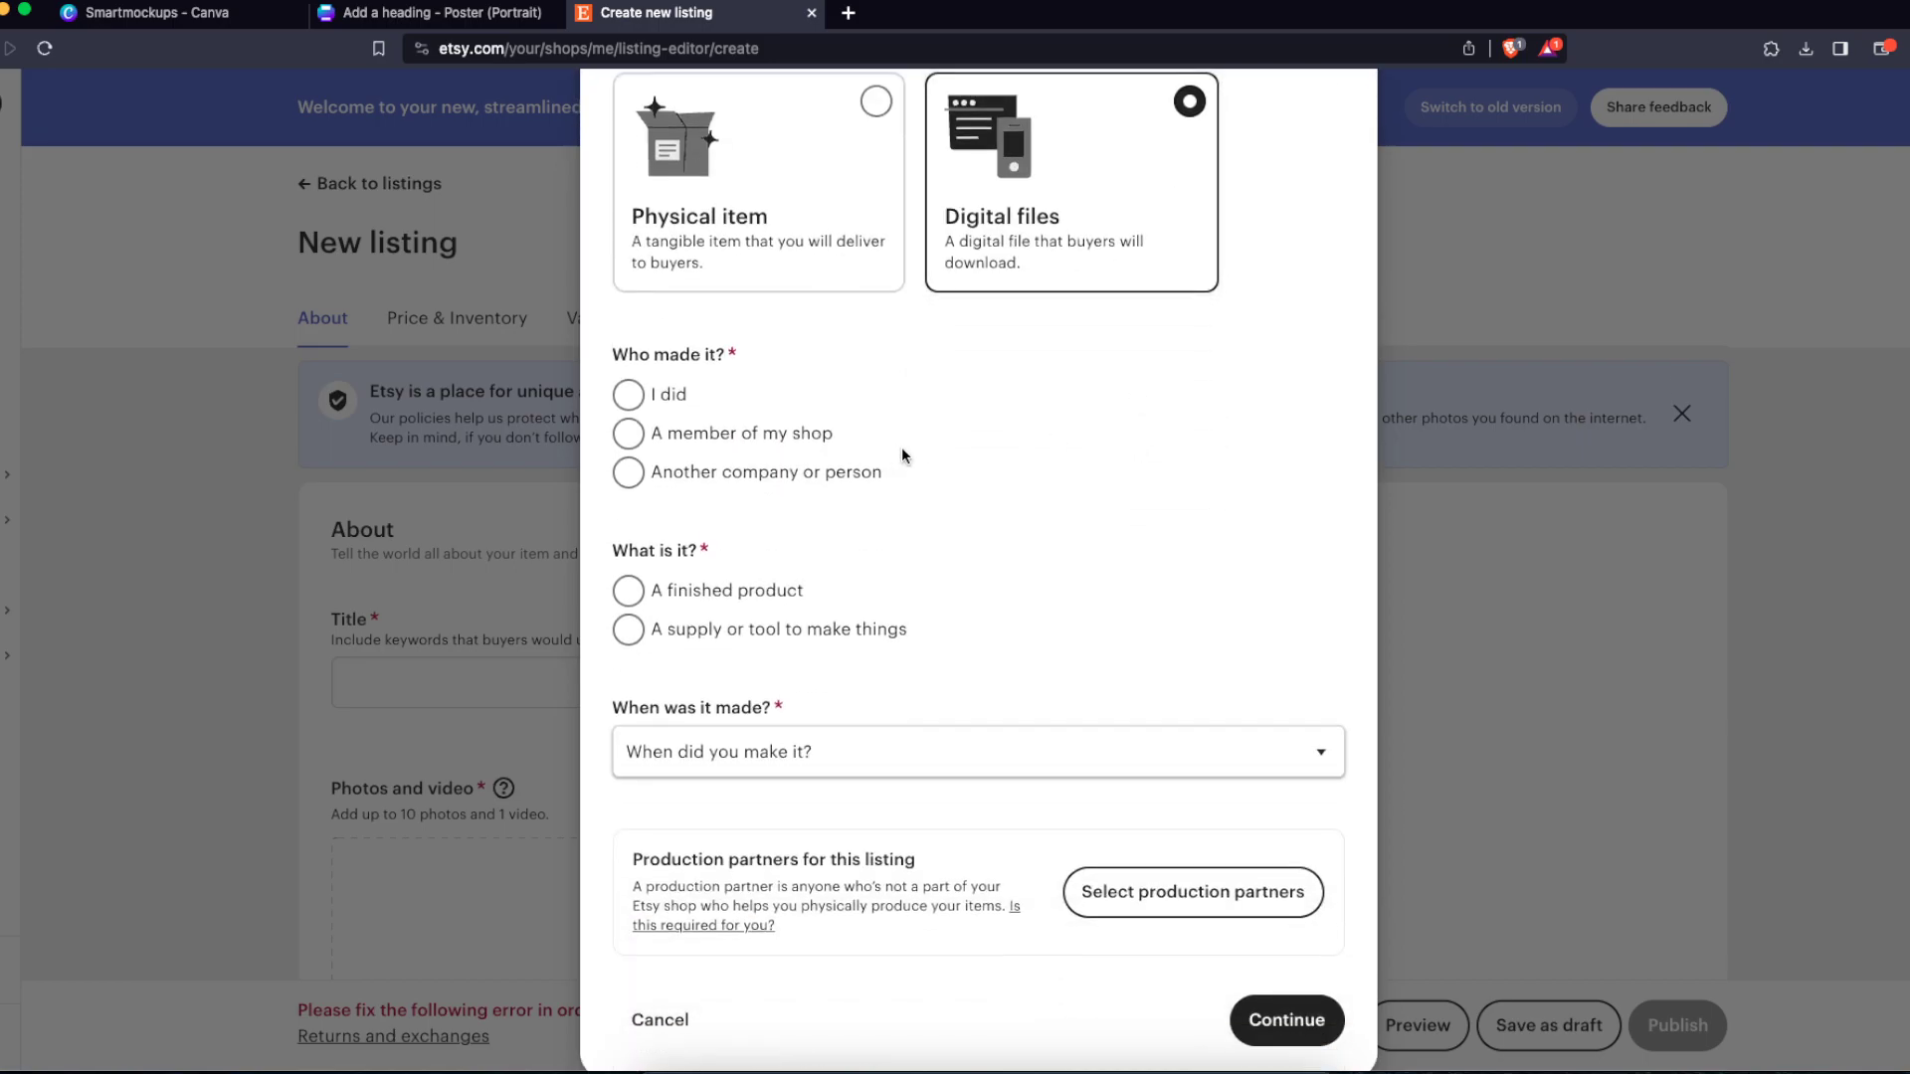
left_click(655, 400)
left_click(684, 590)
scroll(915, 593, "down", 1)
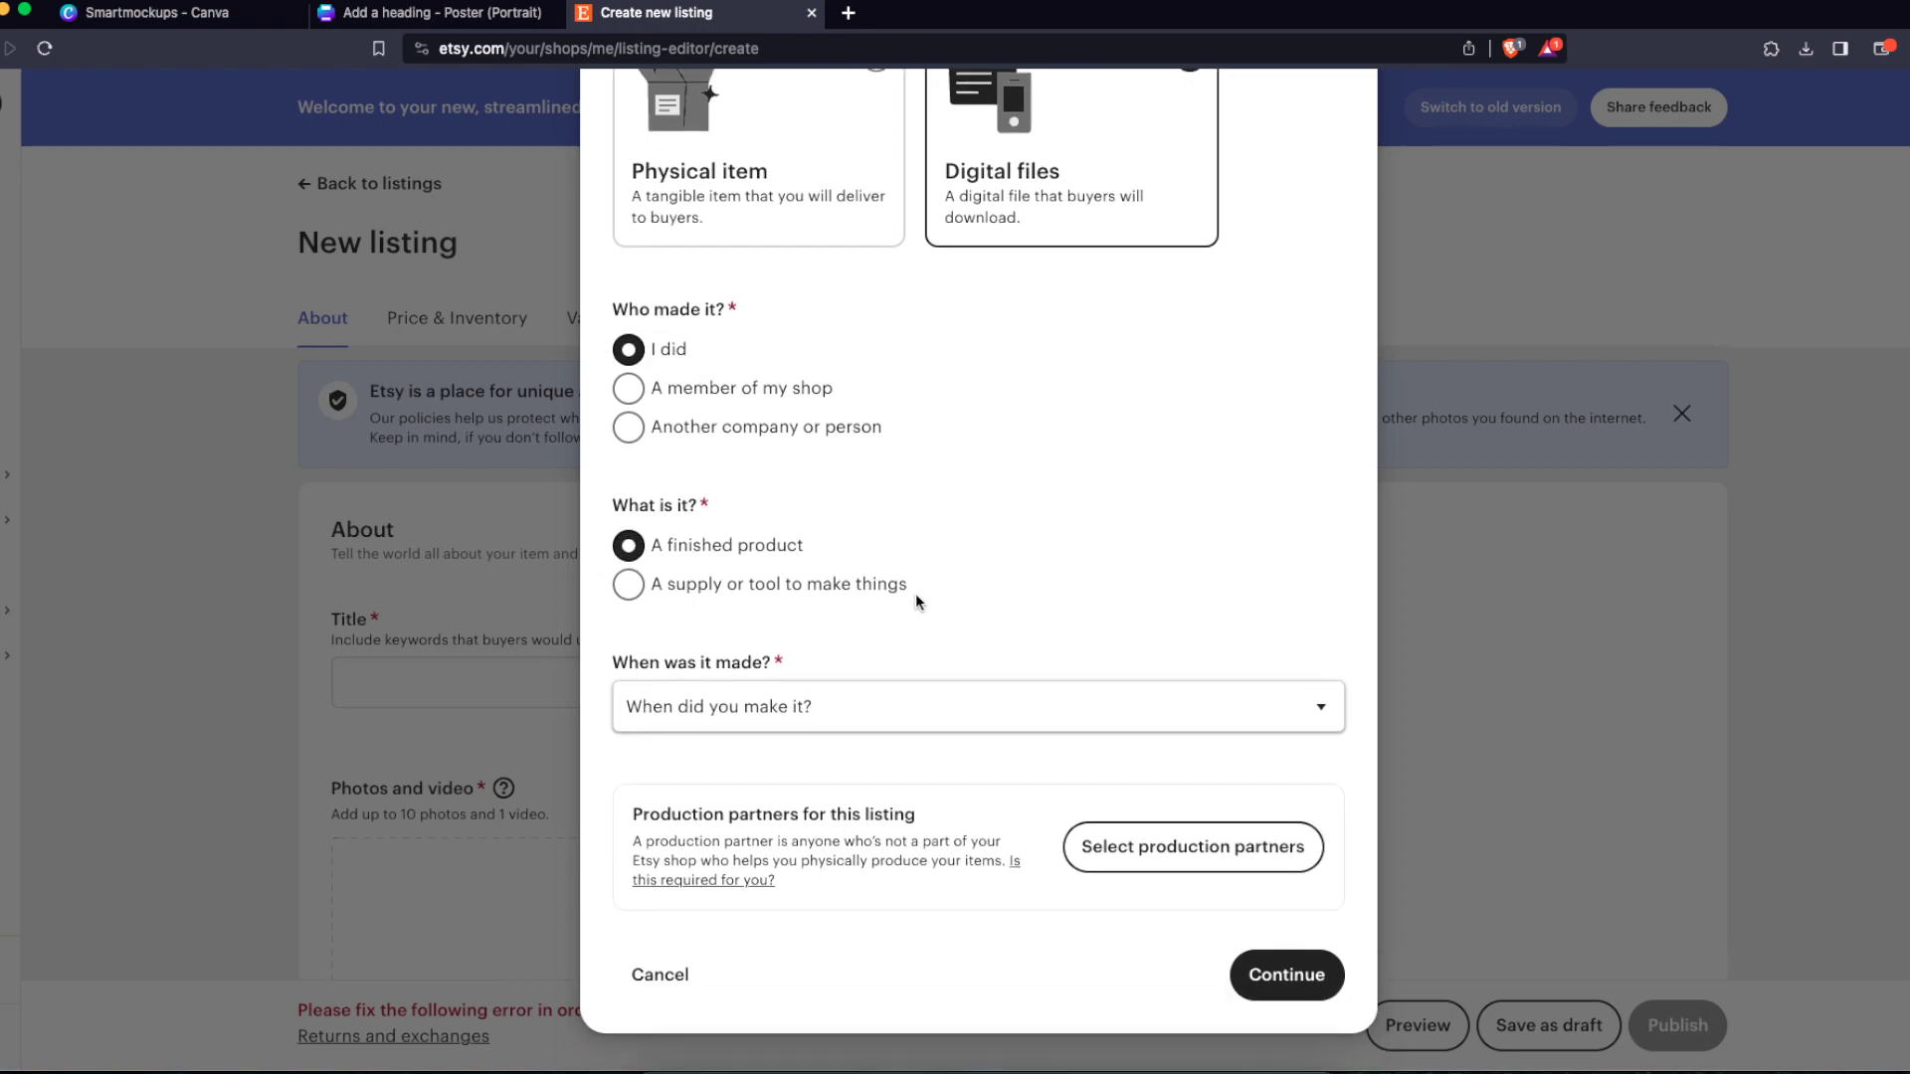
left_click(921, 706)
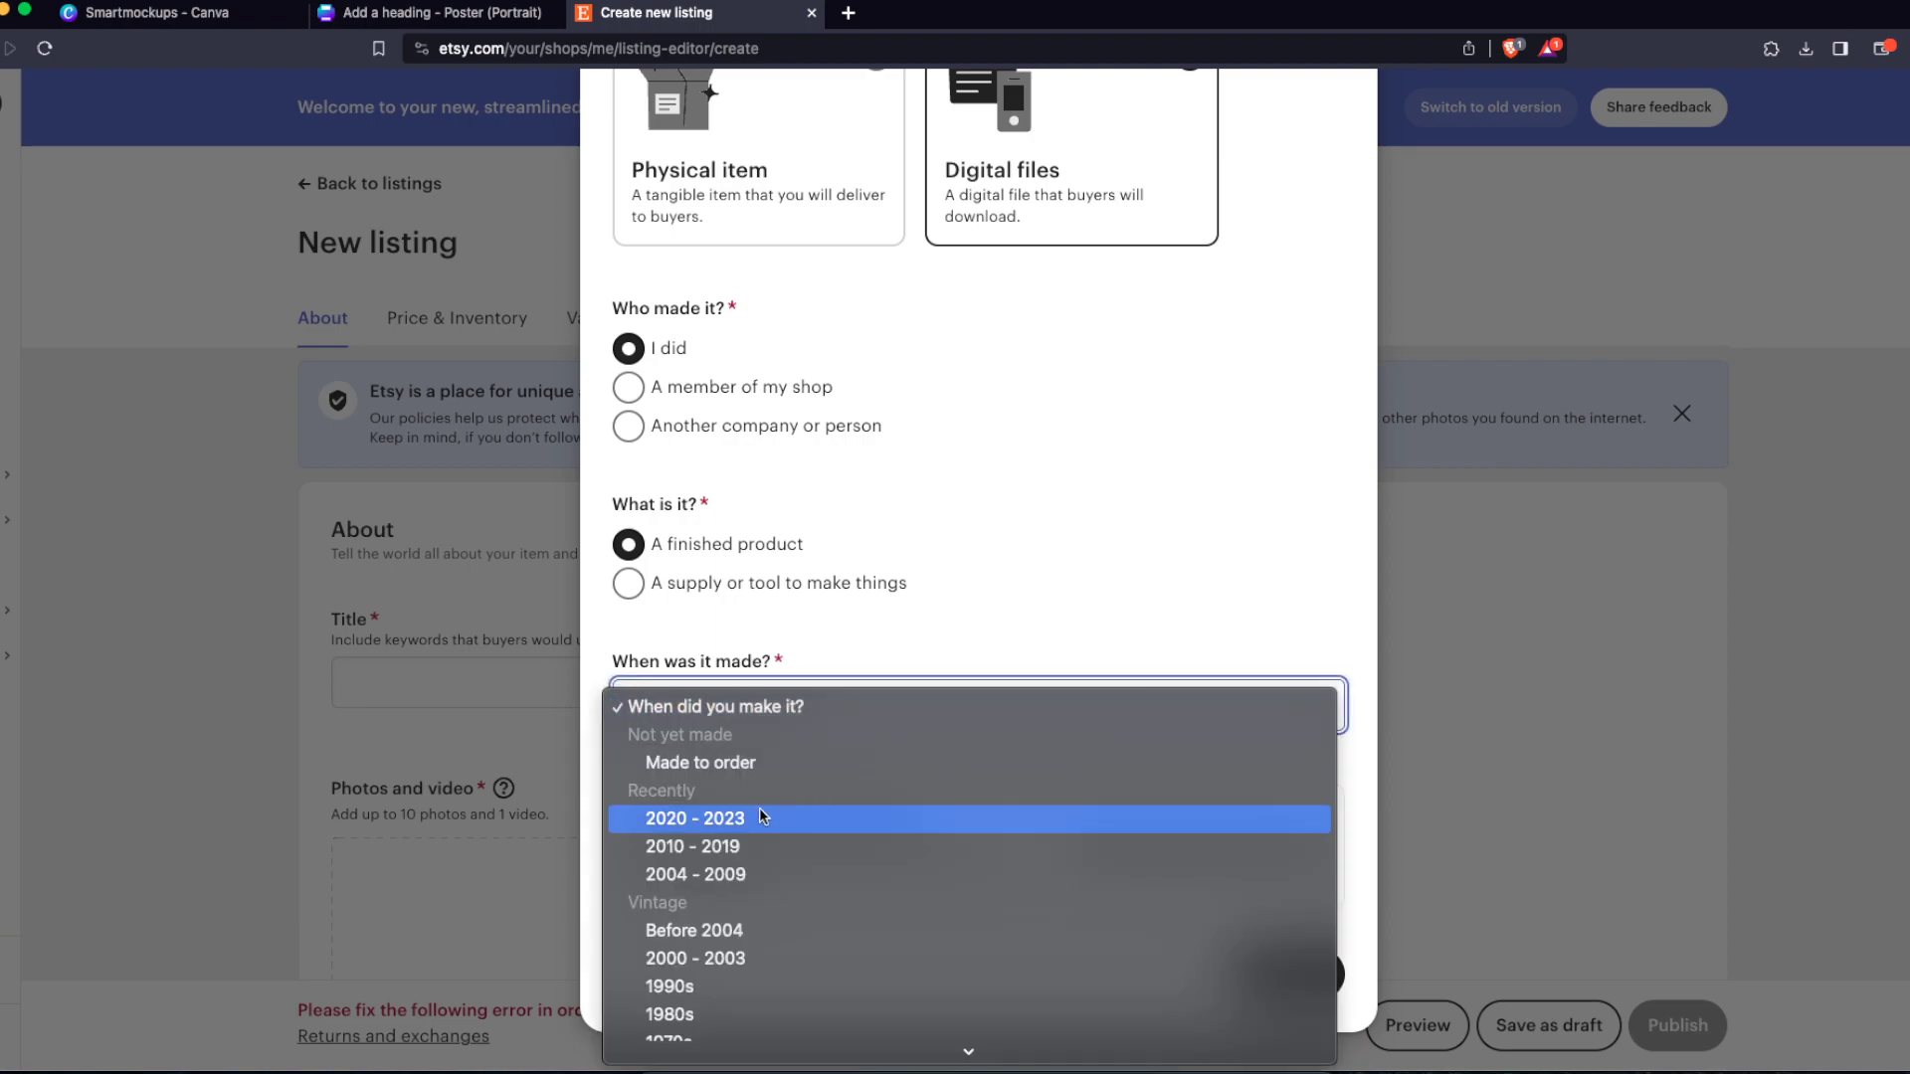
left_click(669, 818)
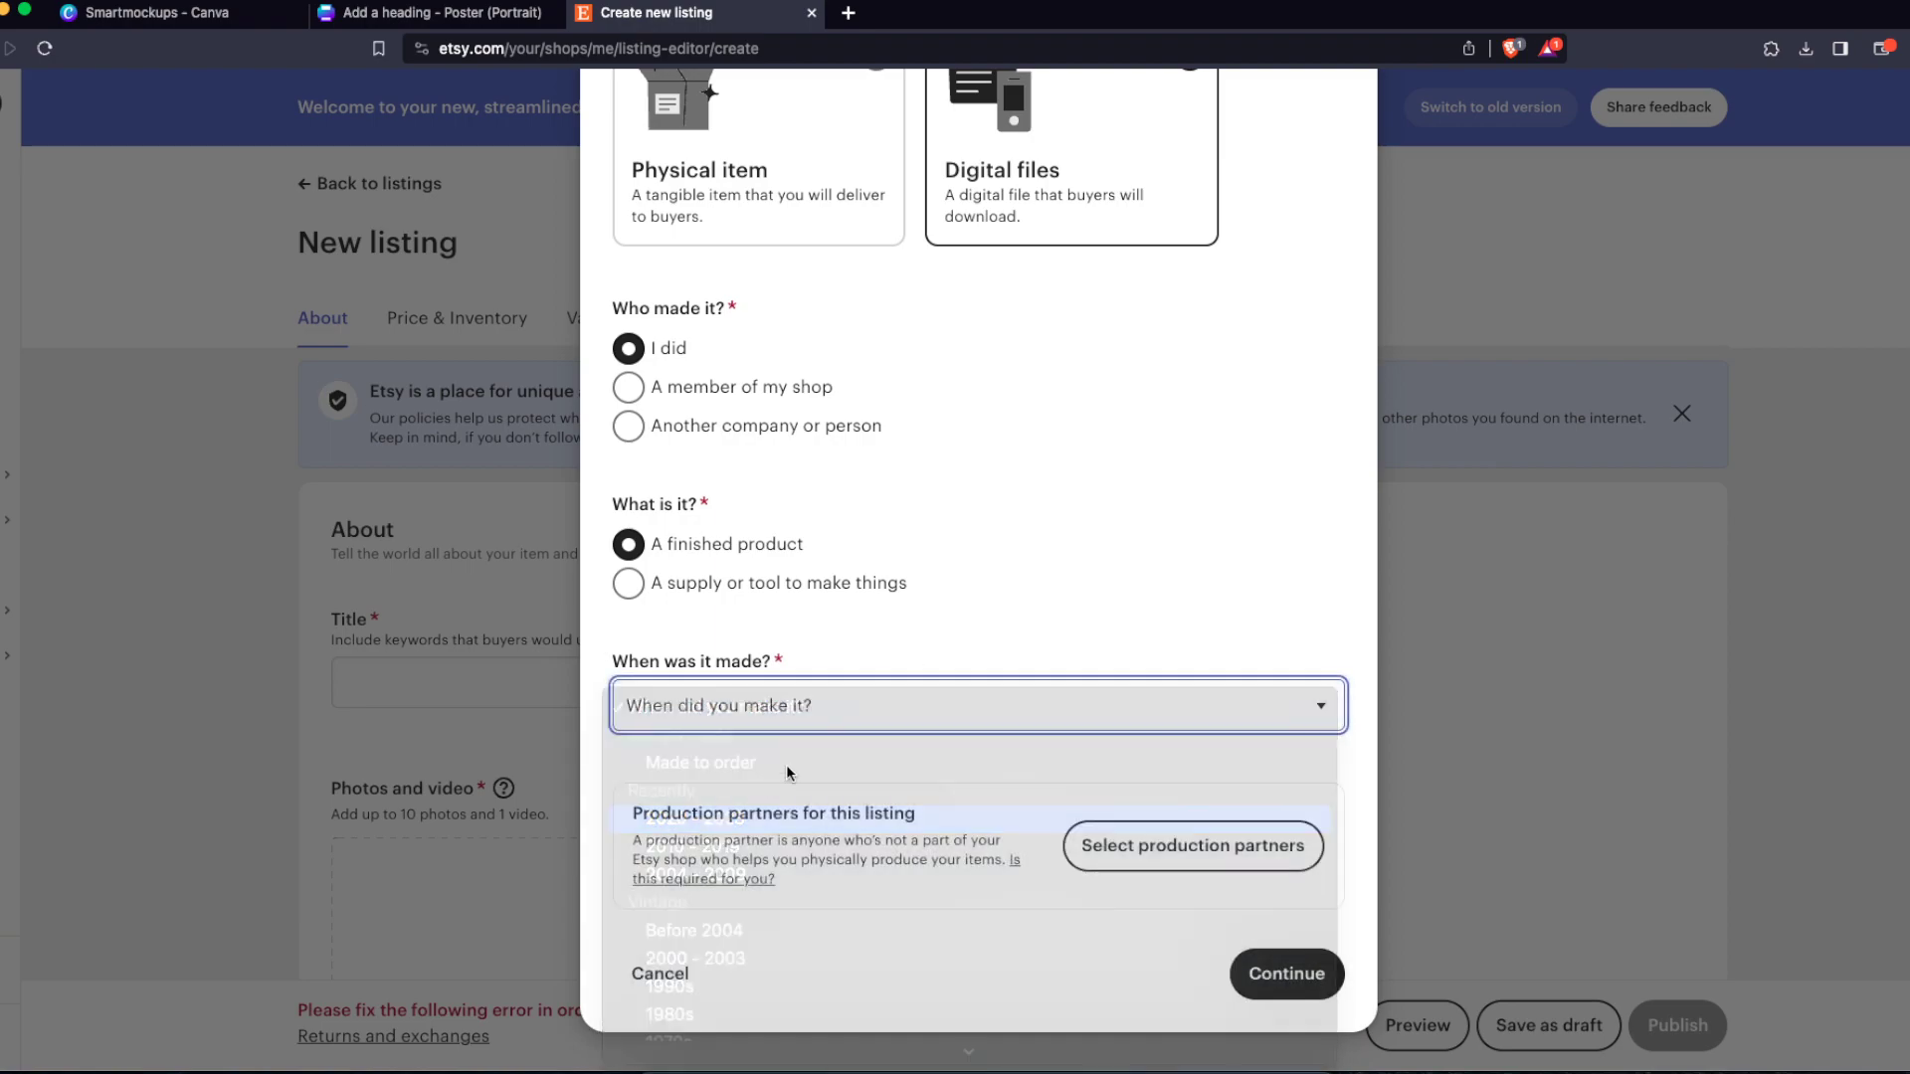
left_click(1300, 983)
Step: Title the listing "I Love My Morning Coffee Wall Poster, Coffee Wall Art Poster, Gift For Coffee Lovers"
scroll(994, 585, "down", 1)
left_click(964, 606)
type("I love")
type("ove My Morni")
type("ng Coffee")
left_click(1086, 537)
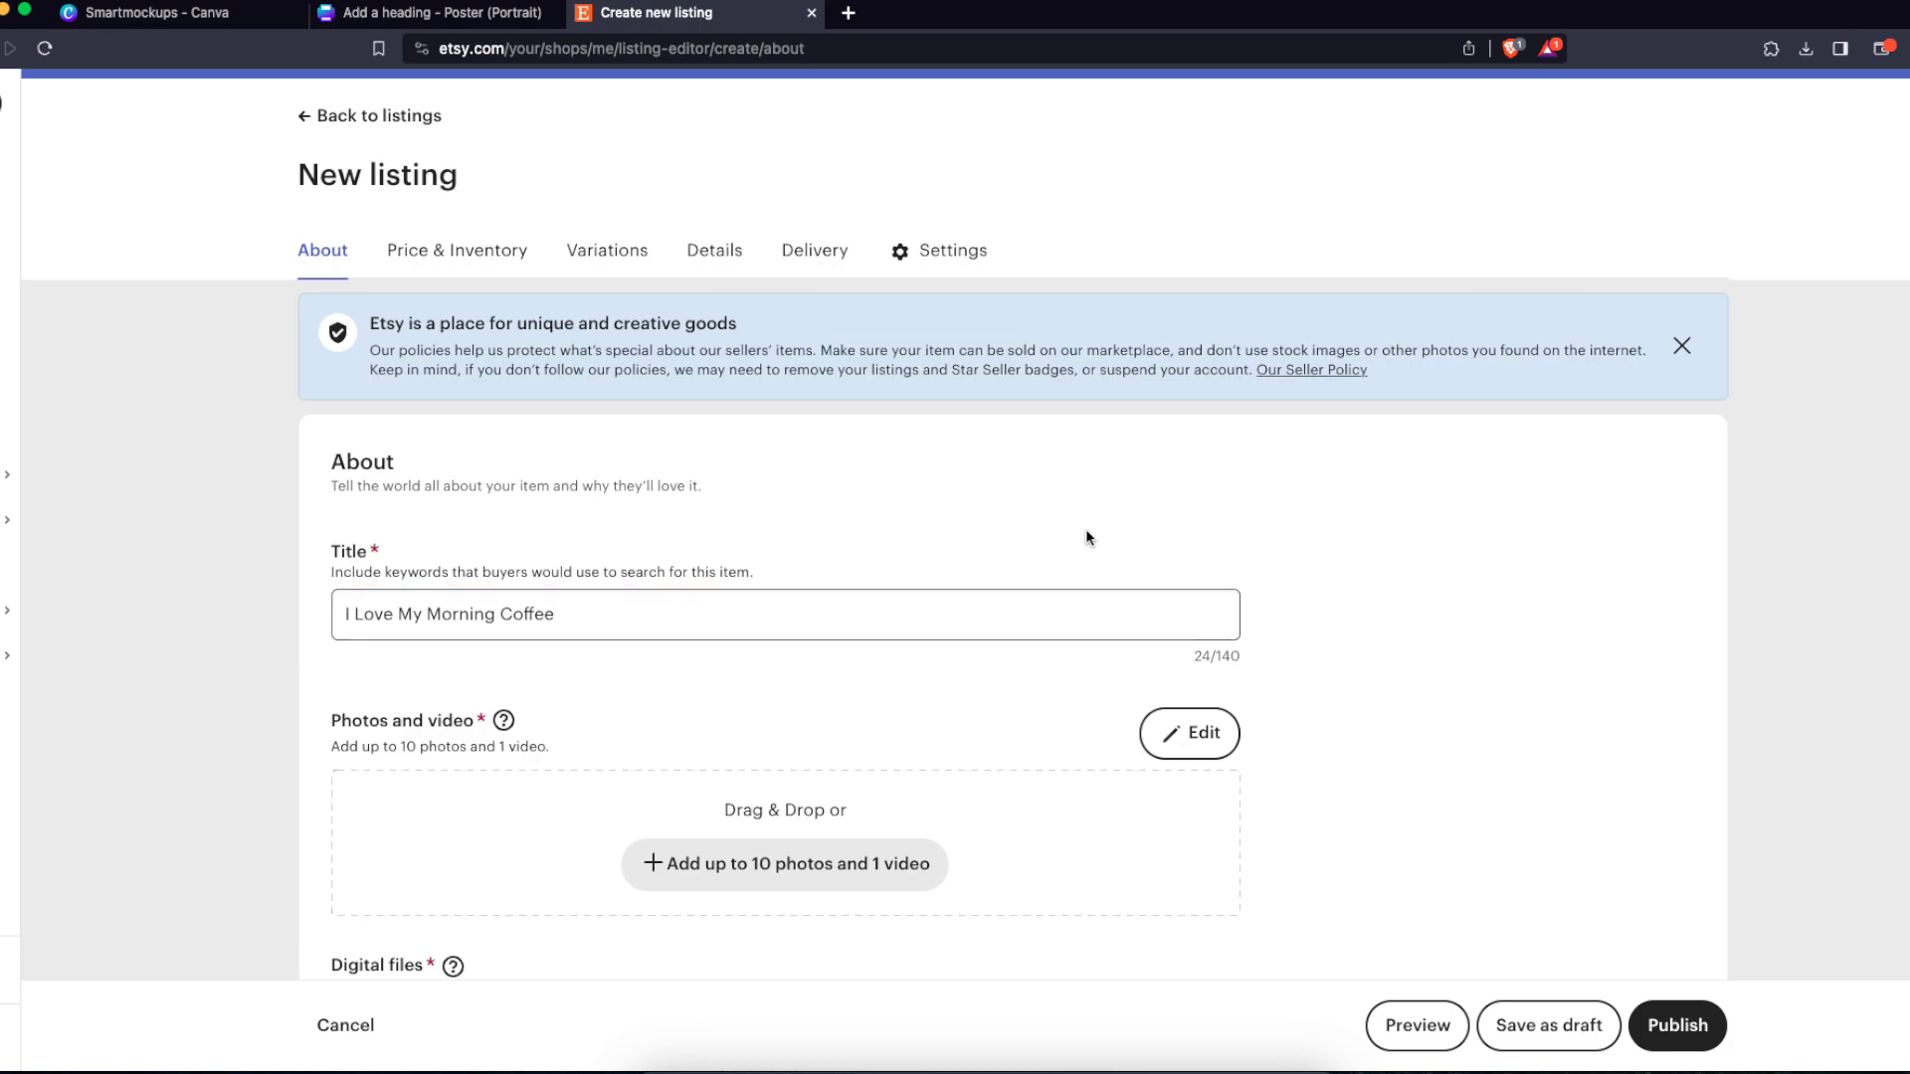
scroll(1199, 585, "down", 2)
left_click(1115, 464)
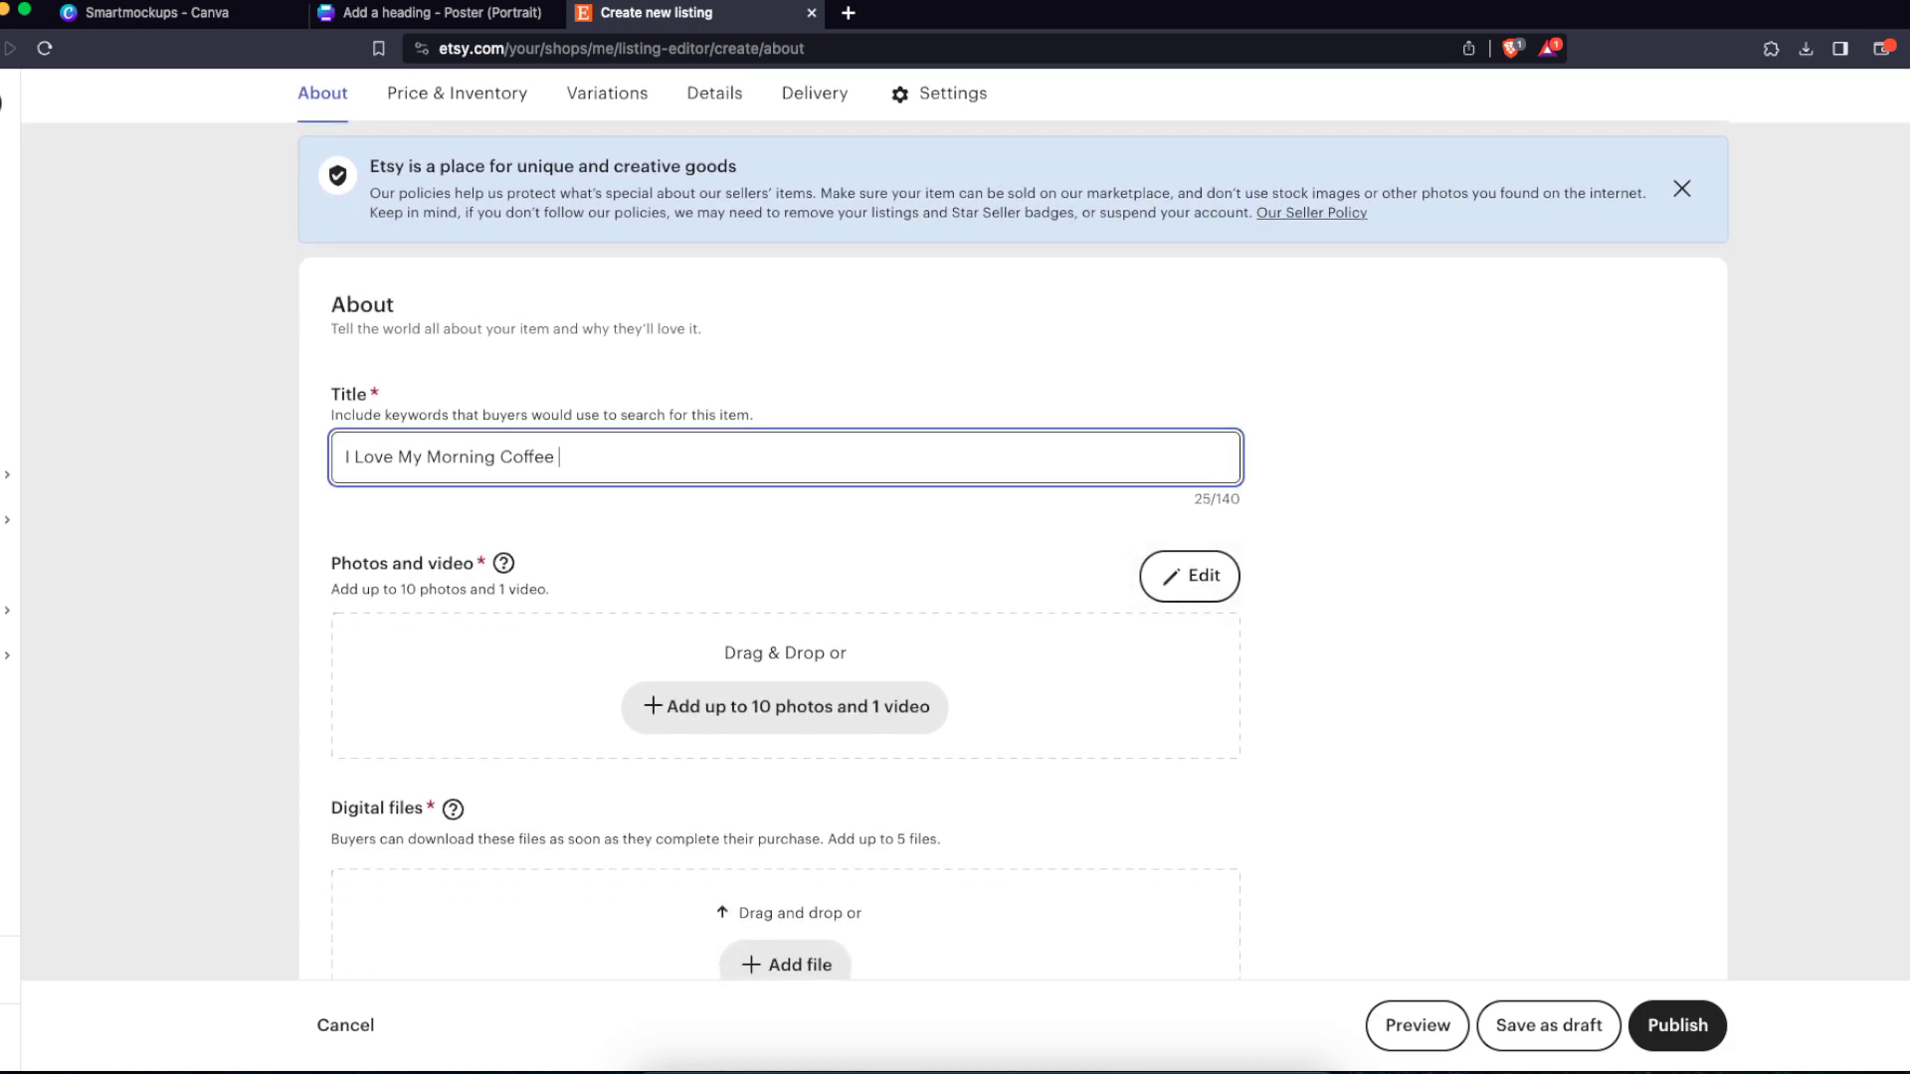
type("Wall Poster, Coffee Wall Art Poster, Gift For COf")
key("BackSpace")
key("BackSpace")
type("offee Lovers")
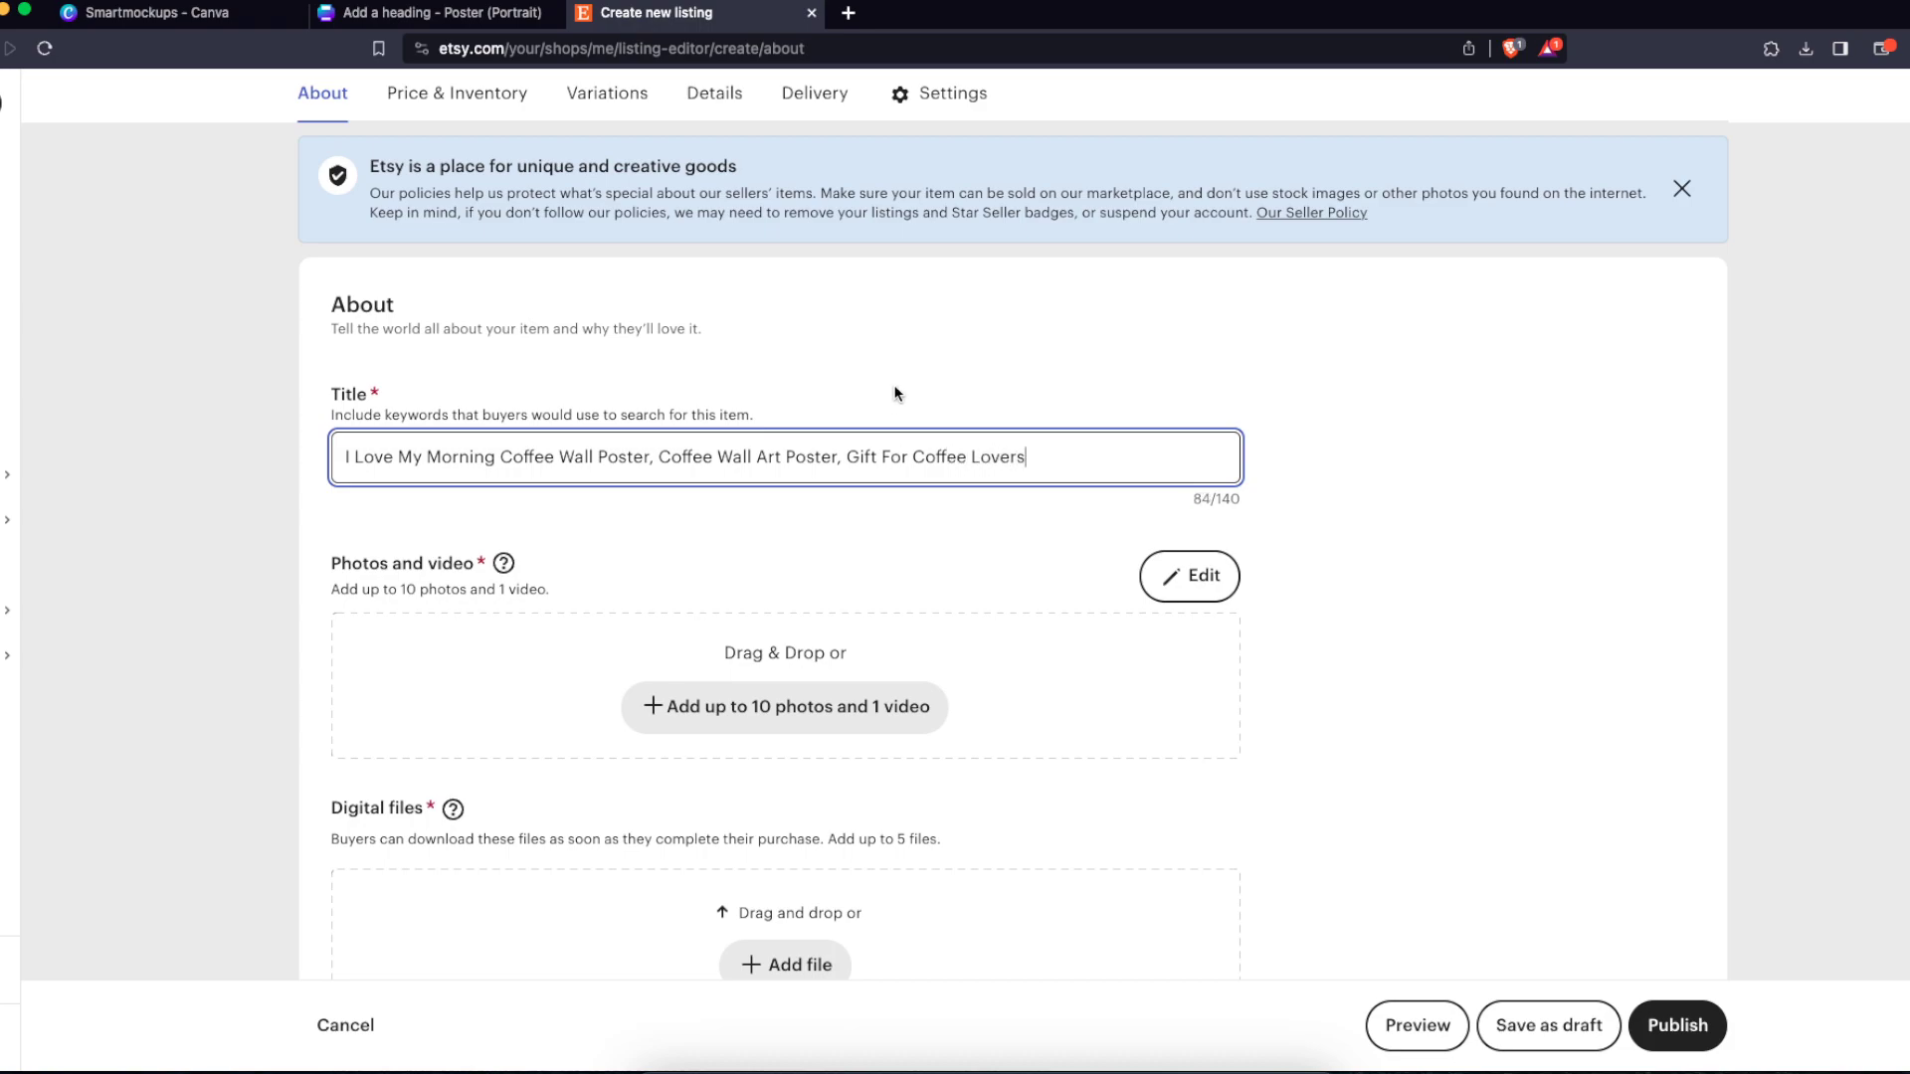
left_click(1054, 375)
Step: Upload the green wall mockup image as the listing's photo and the "Add a heading" PDF as its digital file
scroll(1028, 510, "down", 3)
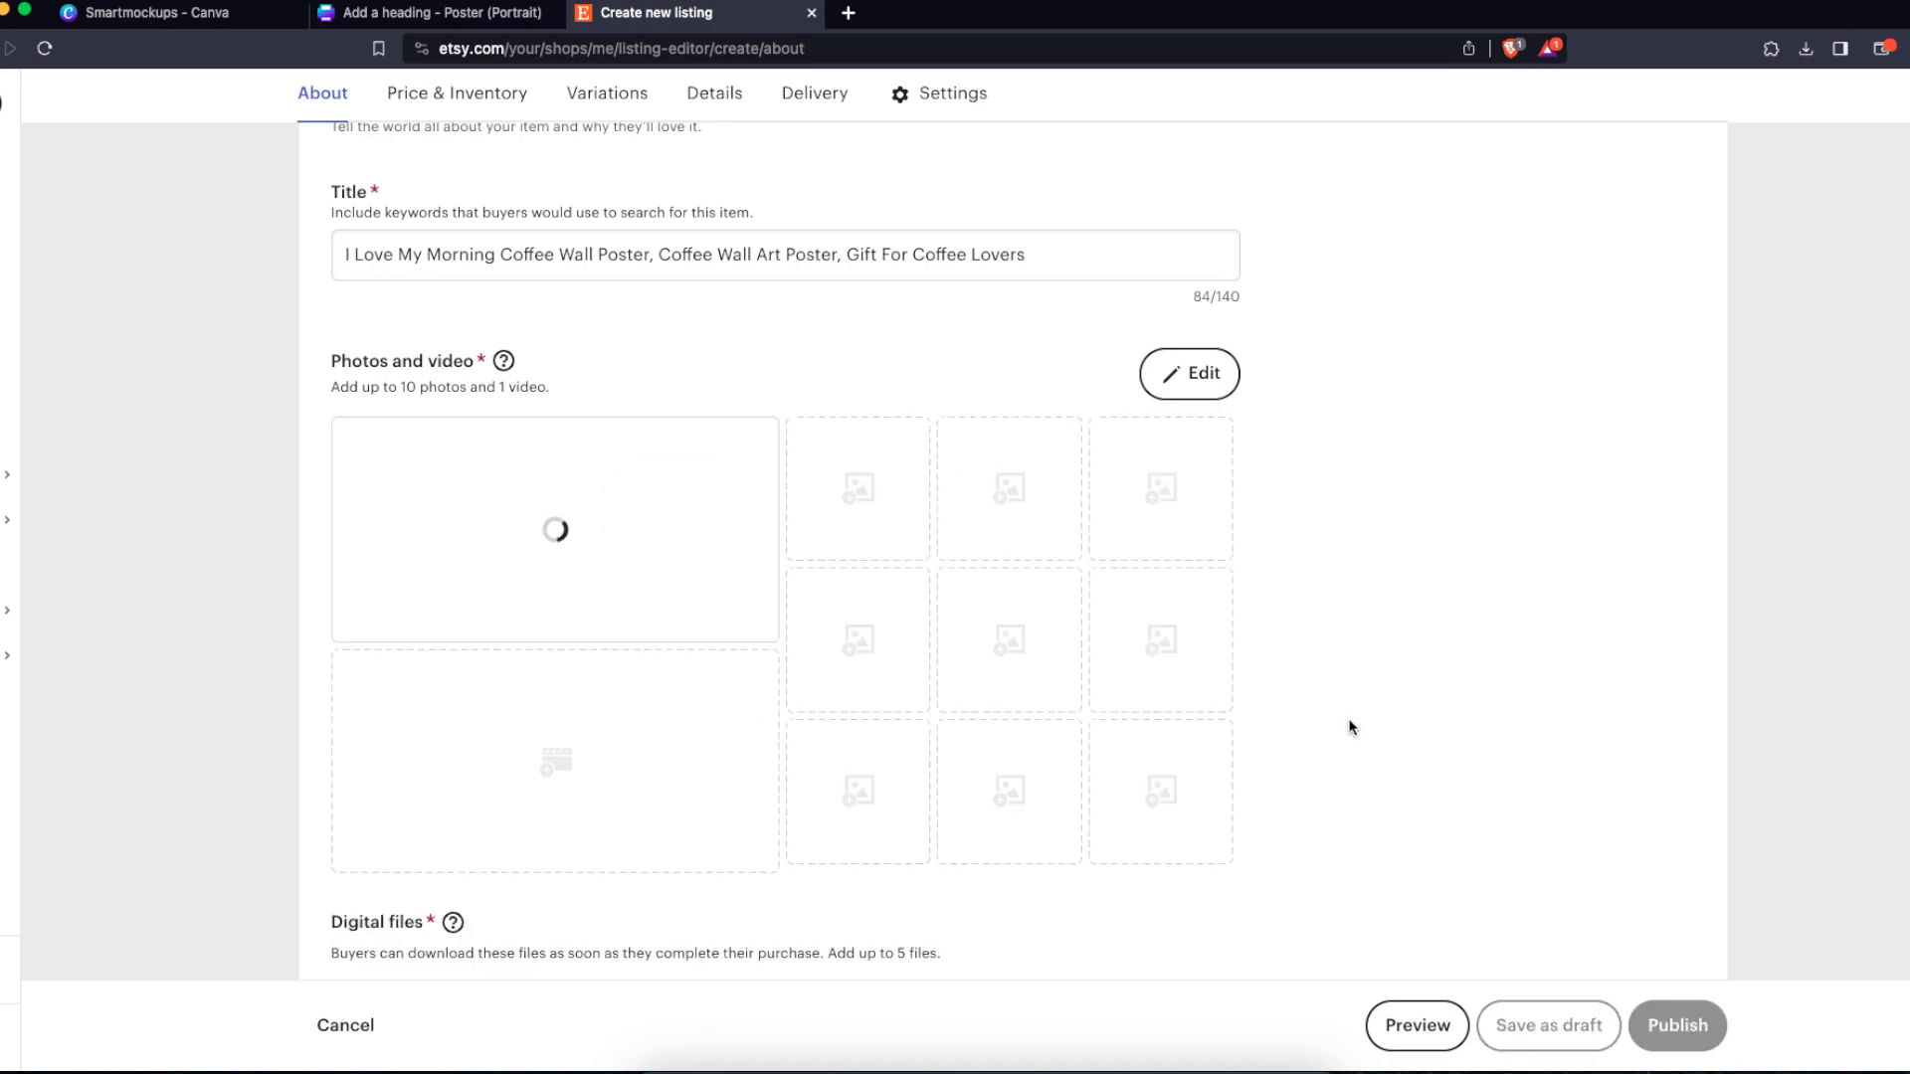
scroll(792, 533, "down", 5)
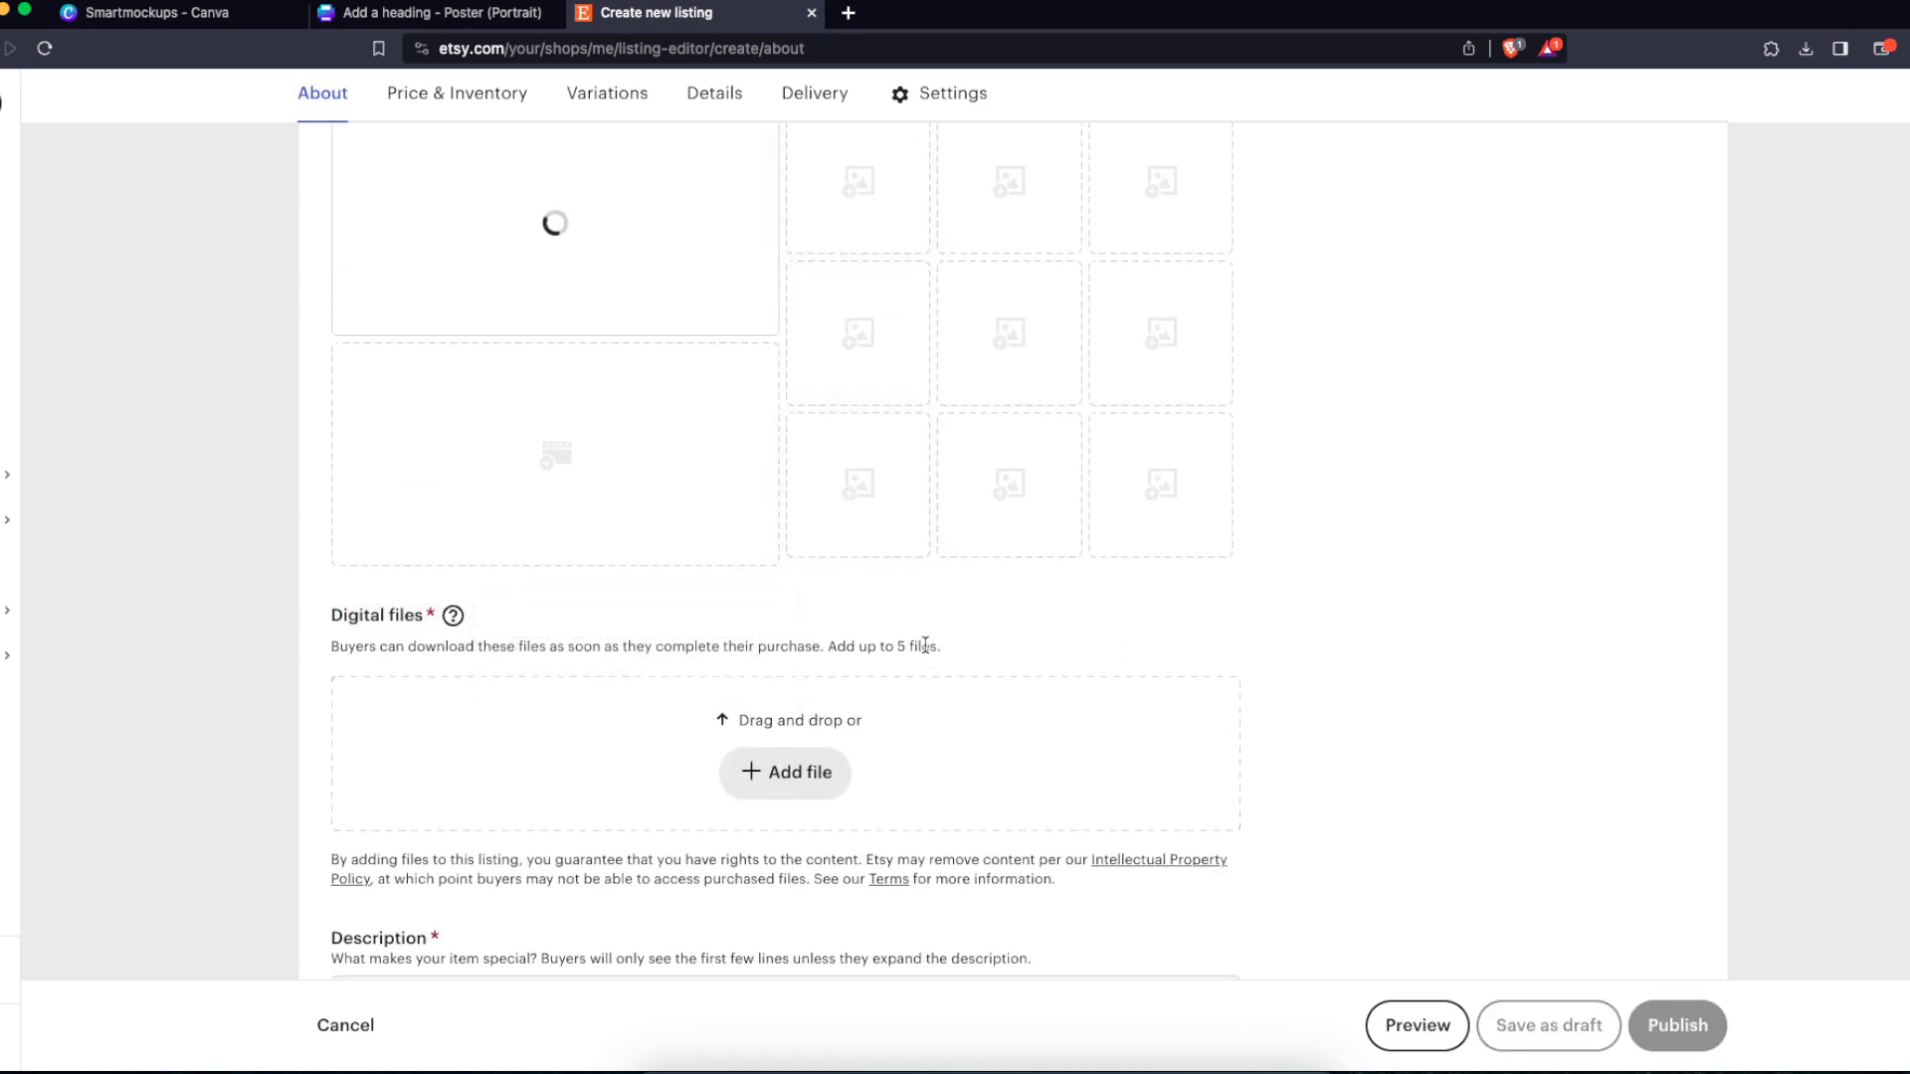
left_click_drag(994, 651, 772, 645)
left_click(778, 639)
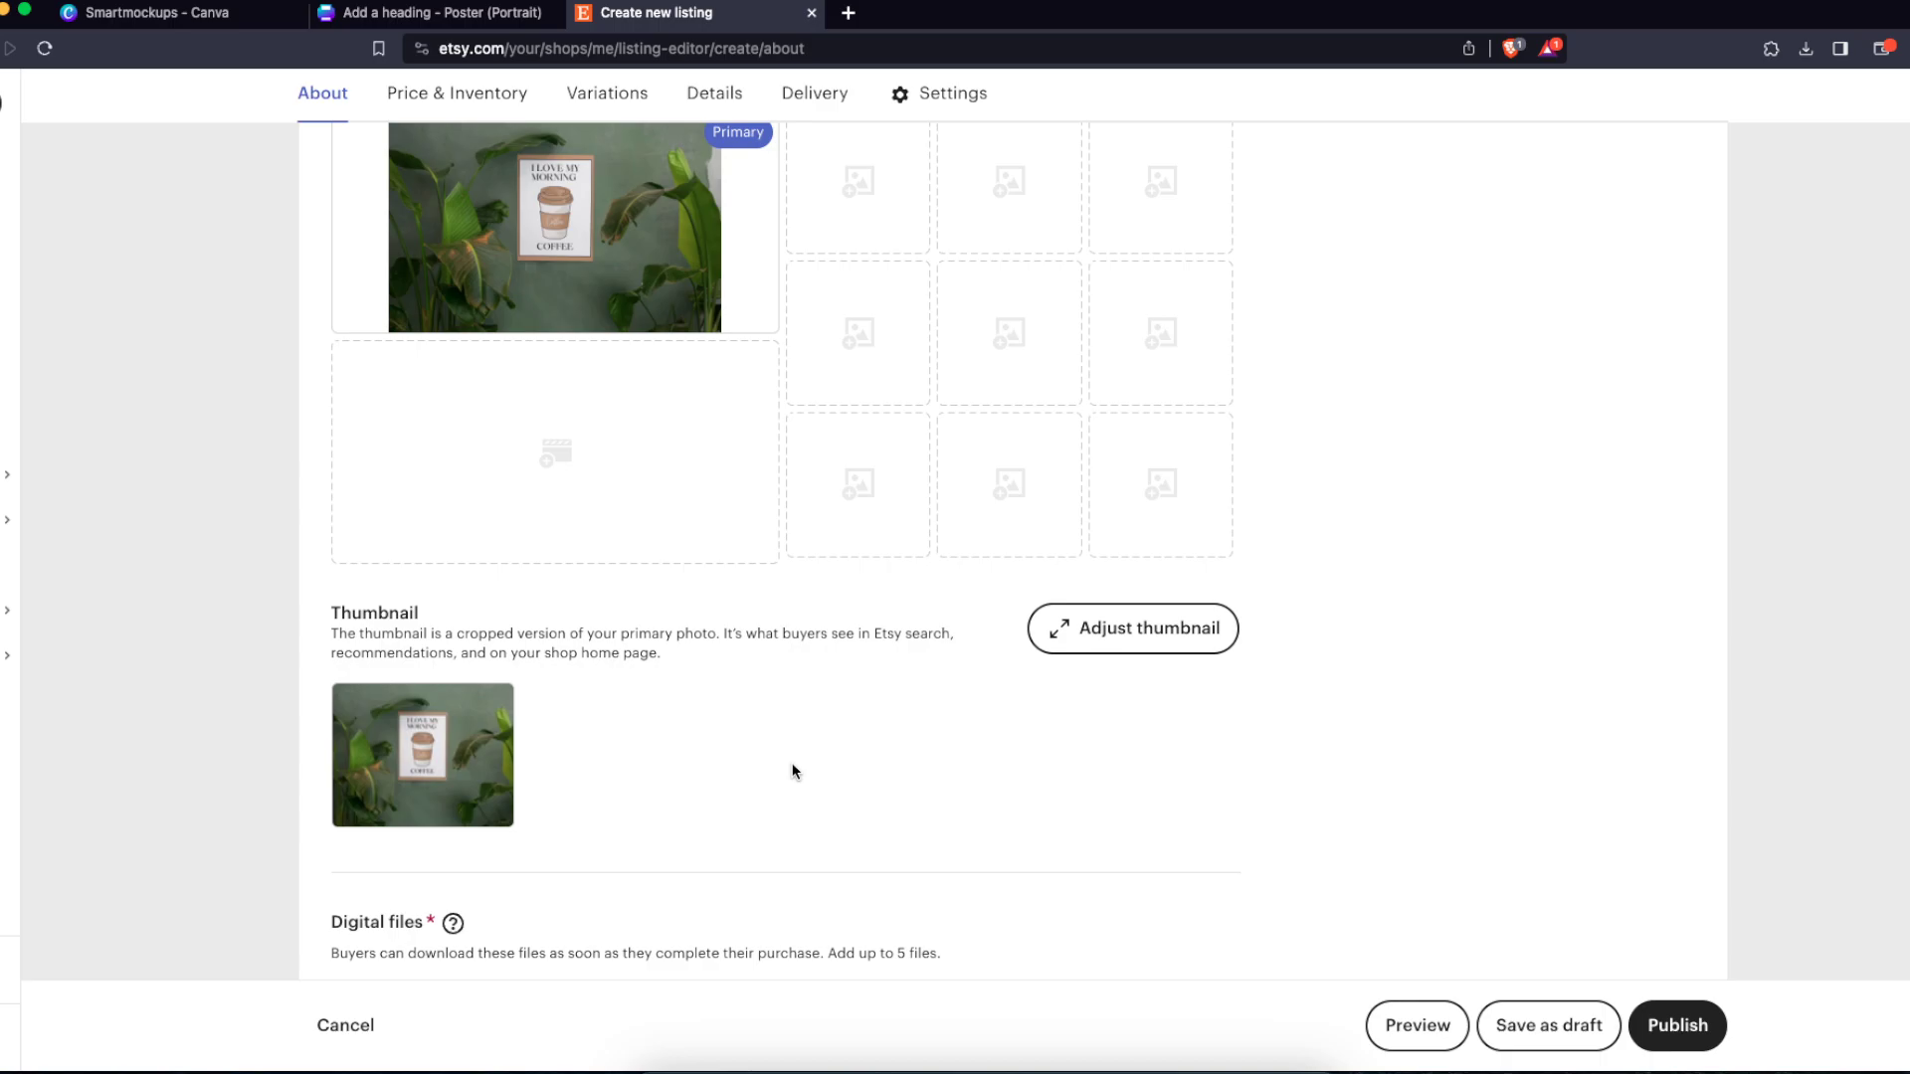
scroll(1281, 657, "down", 4)
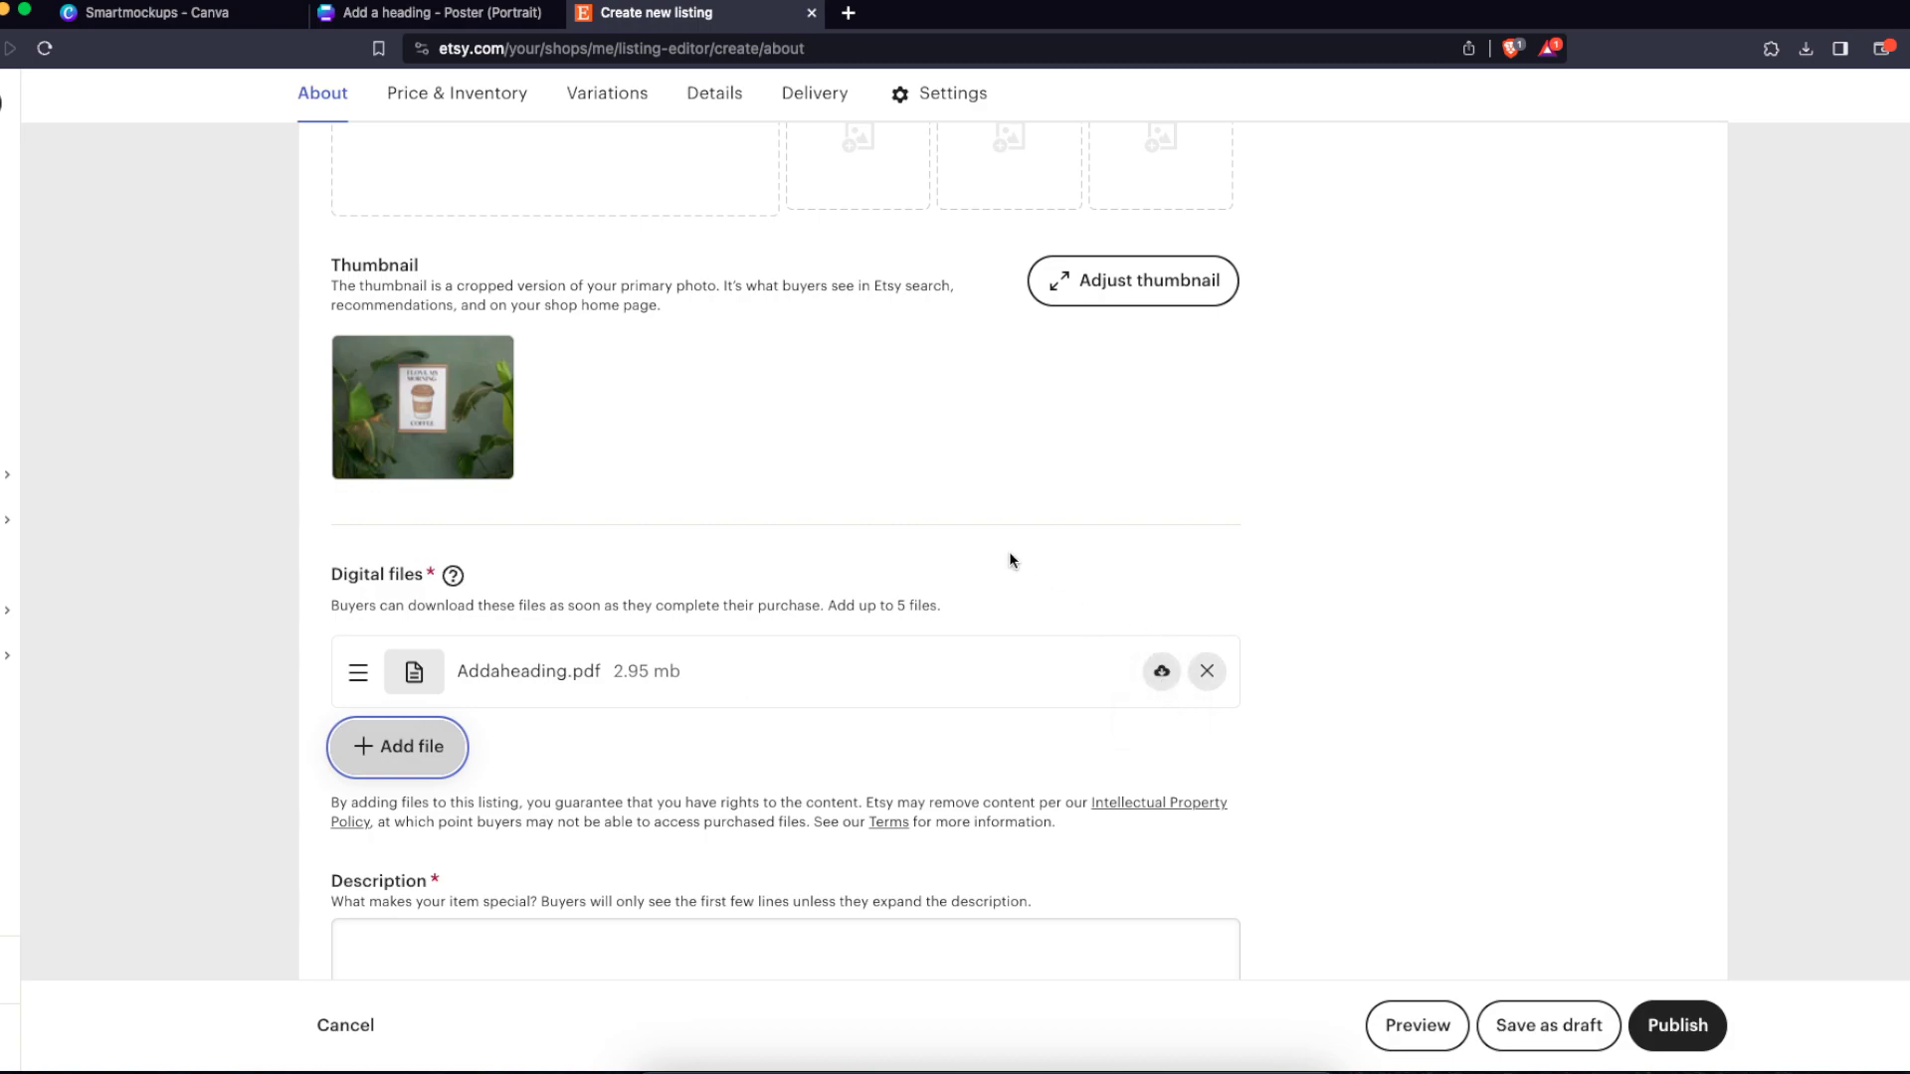
scroll(1007, 553, "up", 5)
mouse_move(765, 458)
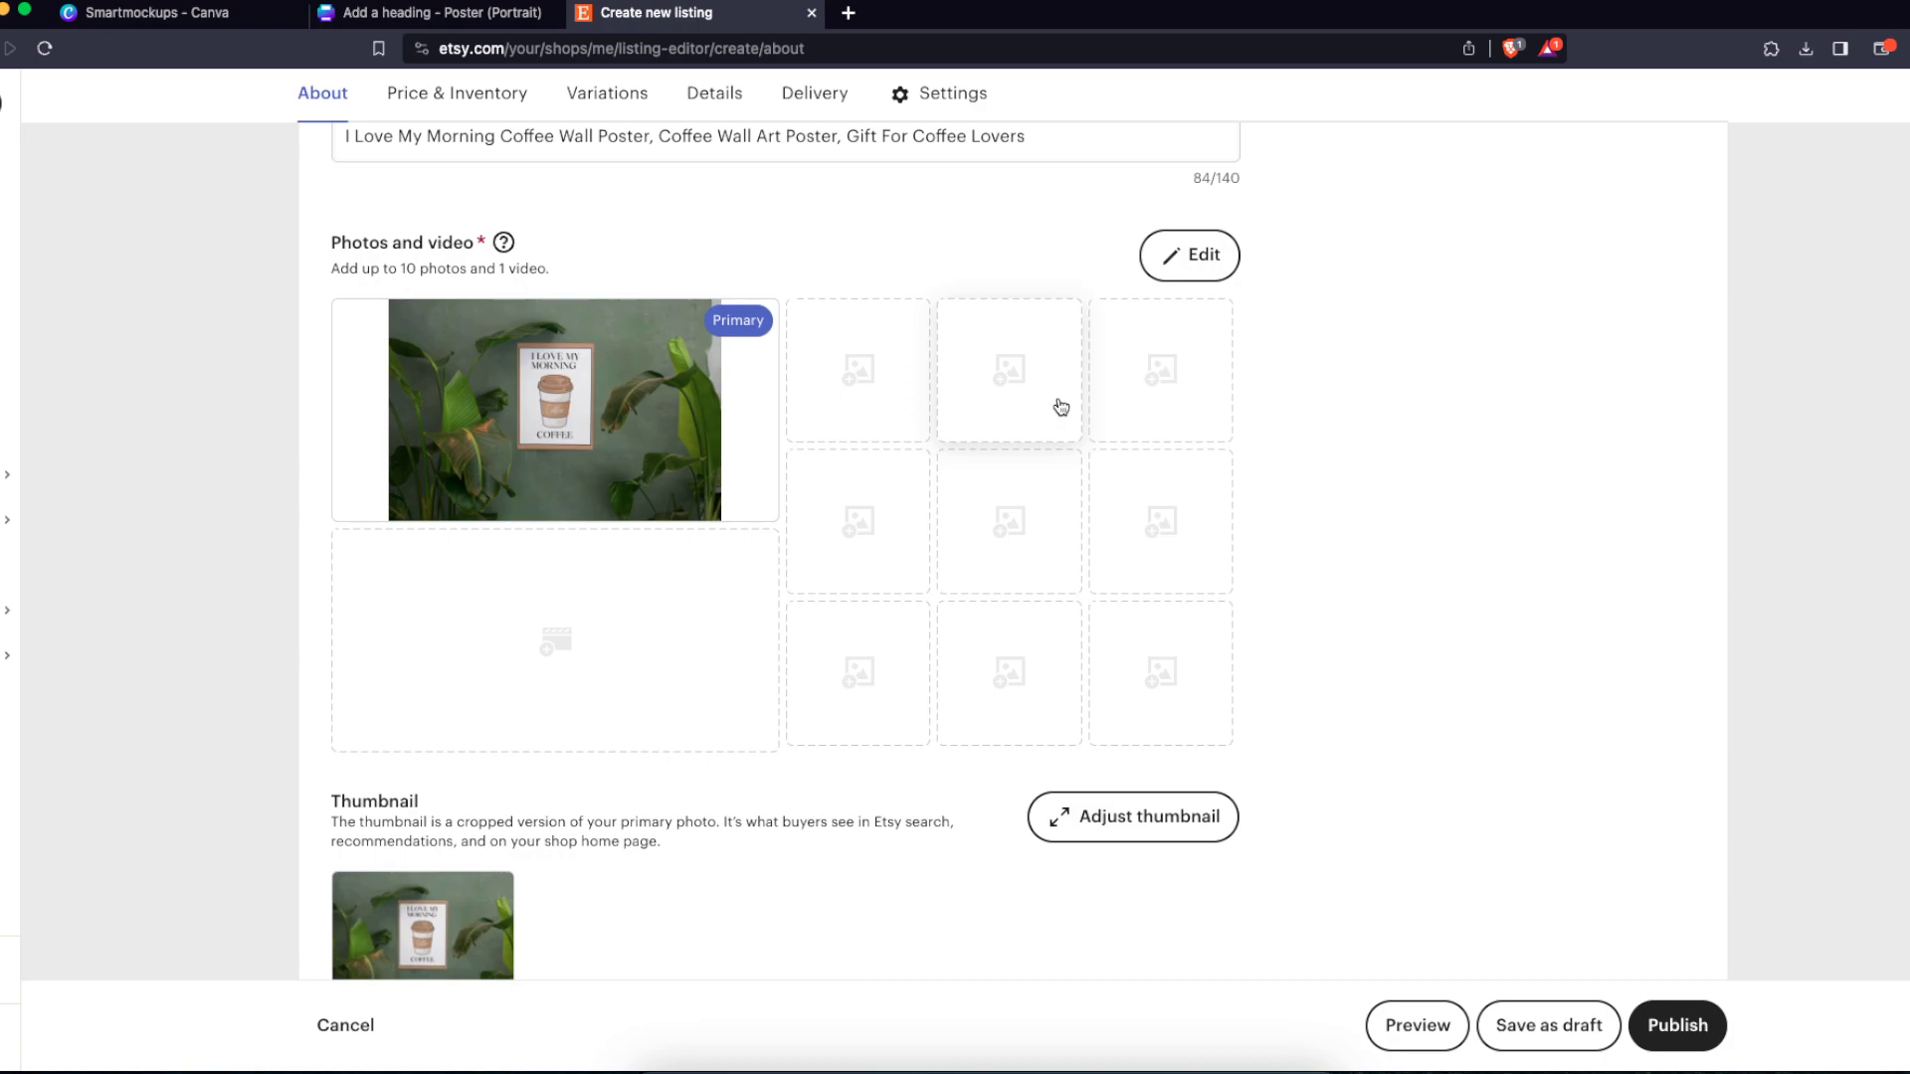
left_click_drag(397, 270, 593, 278)
left_click(584, 395)
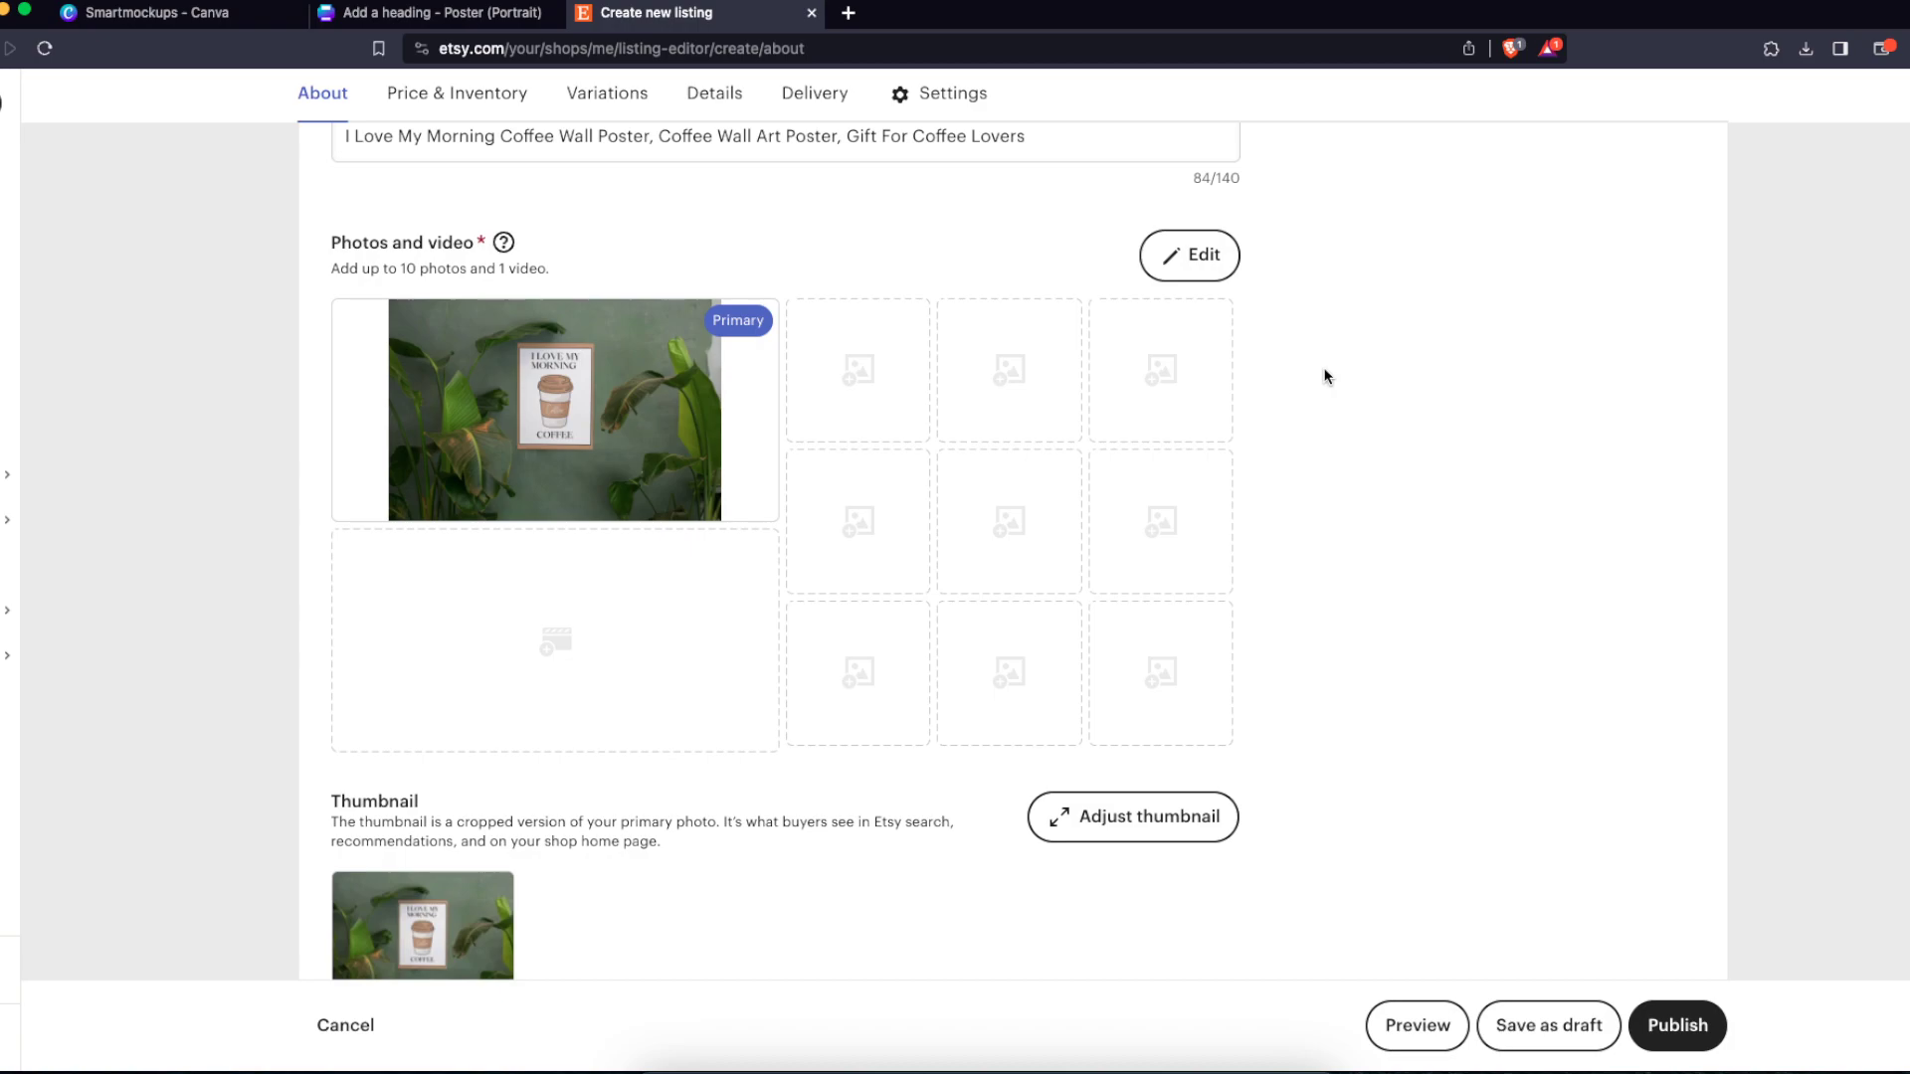
scroll(1323, 376, "up", 2)
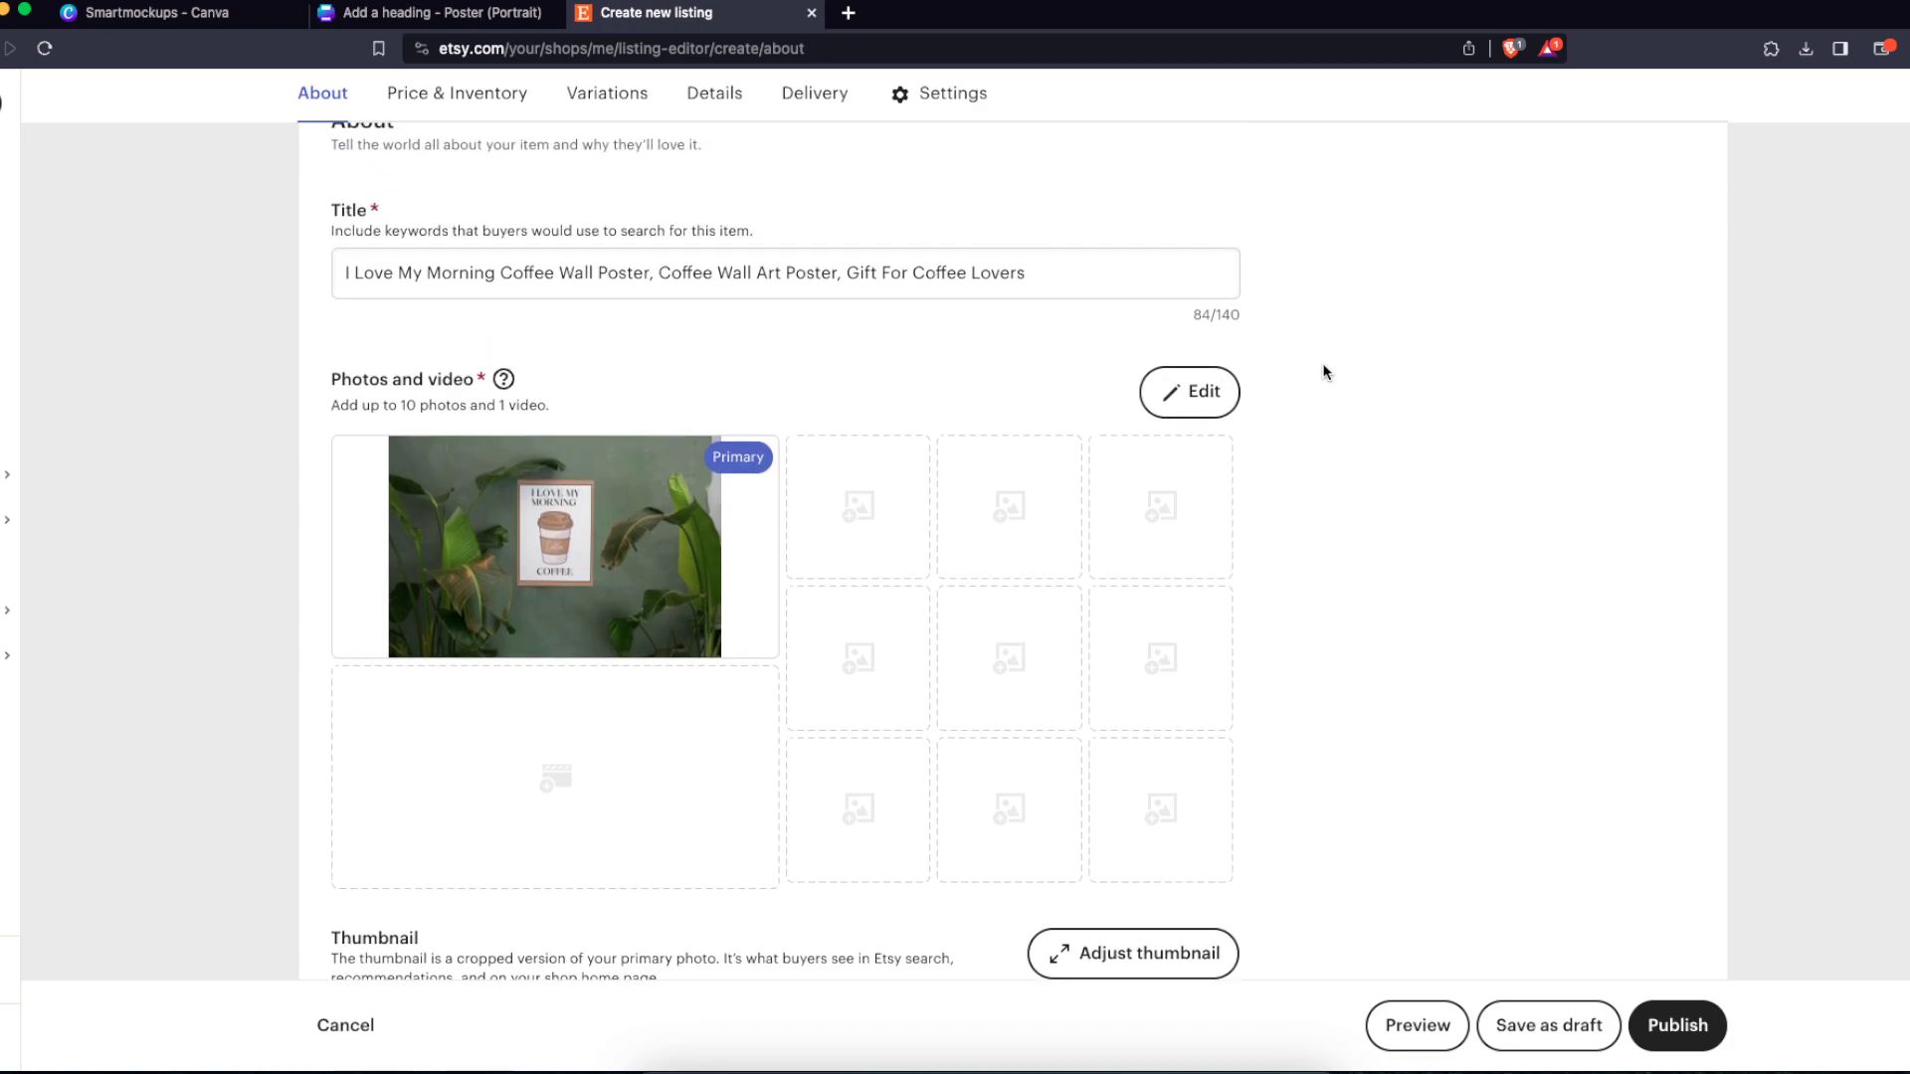
Step: Start the listing description with "I Love My Morning Coffee - Wall Poster, Wall Art Print - Digital Download INSTANT ACCESS"
scroll(1313, 438, "down", 7)
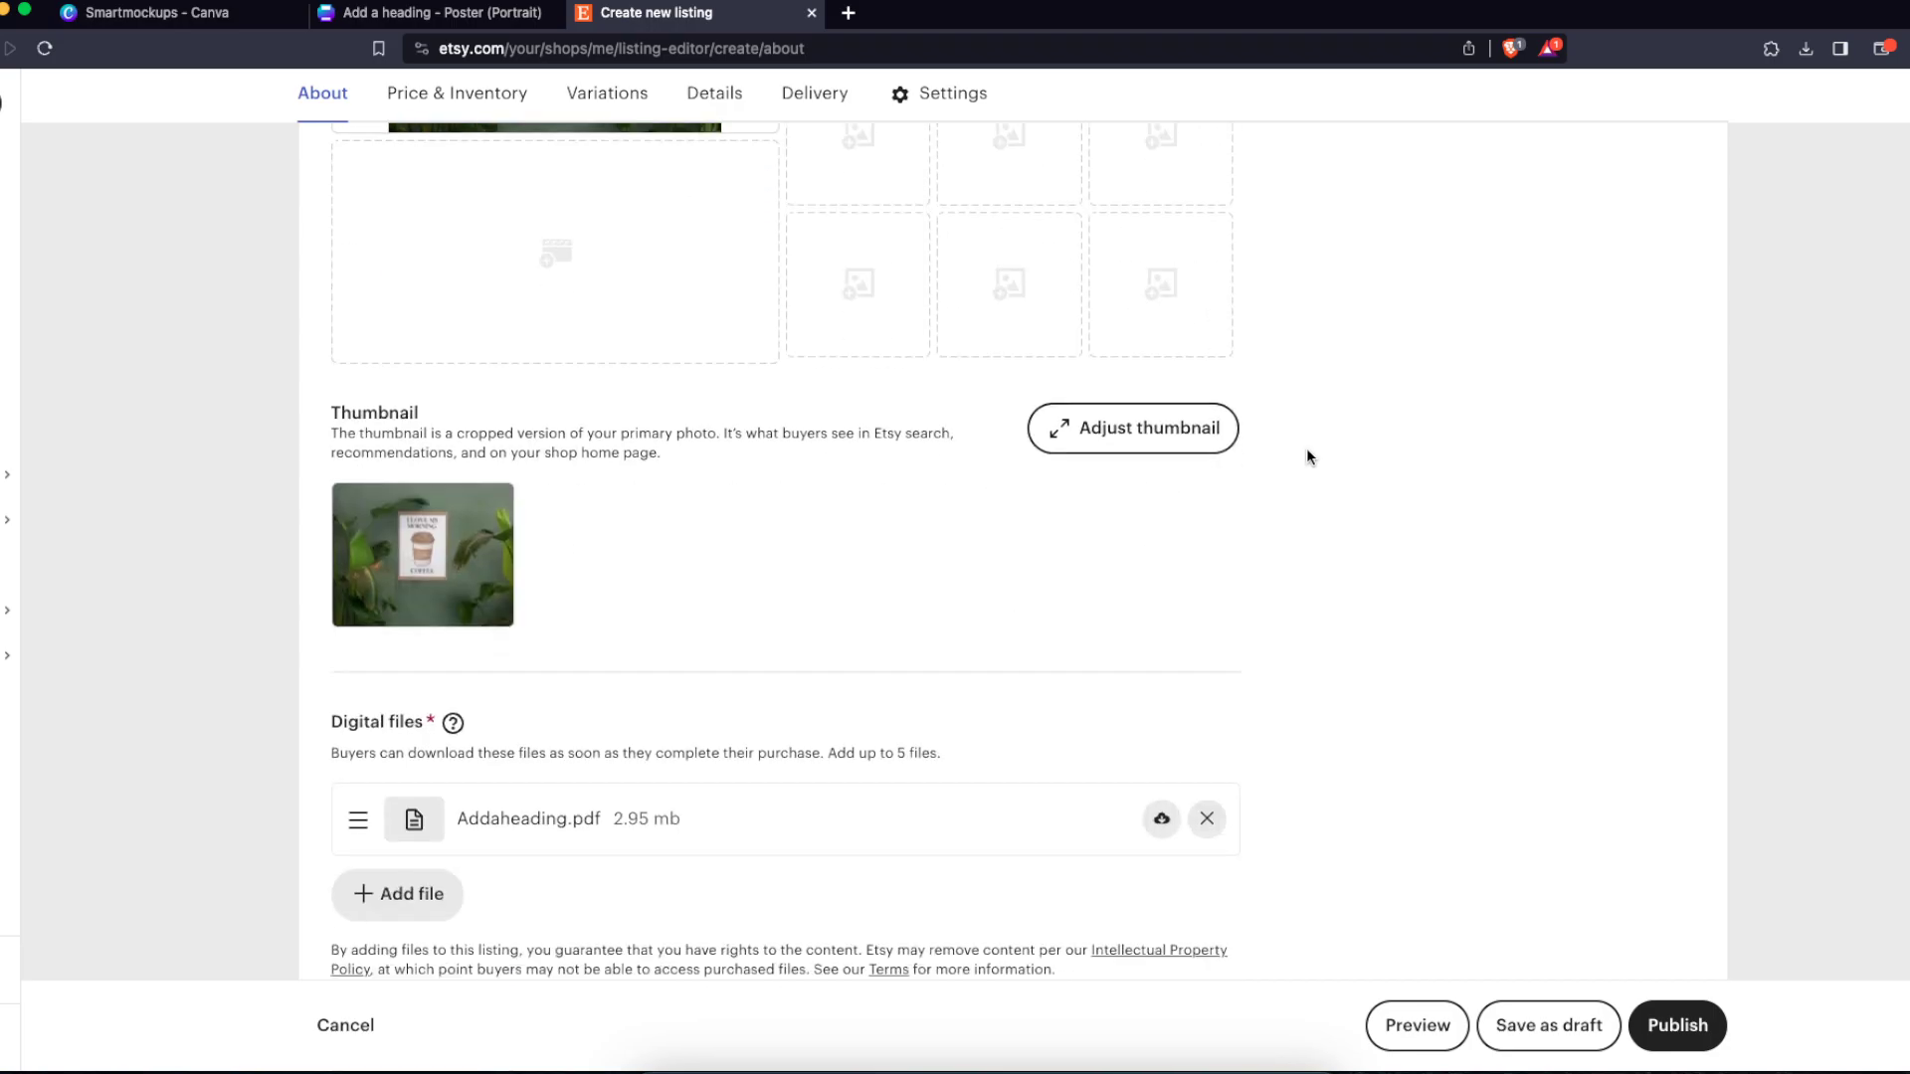
scroll(1306, 456, "down", 5)
left_click(708, 456)
scroll(724, 461, "up", 2)
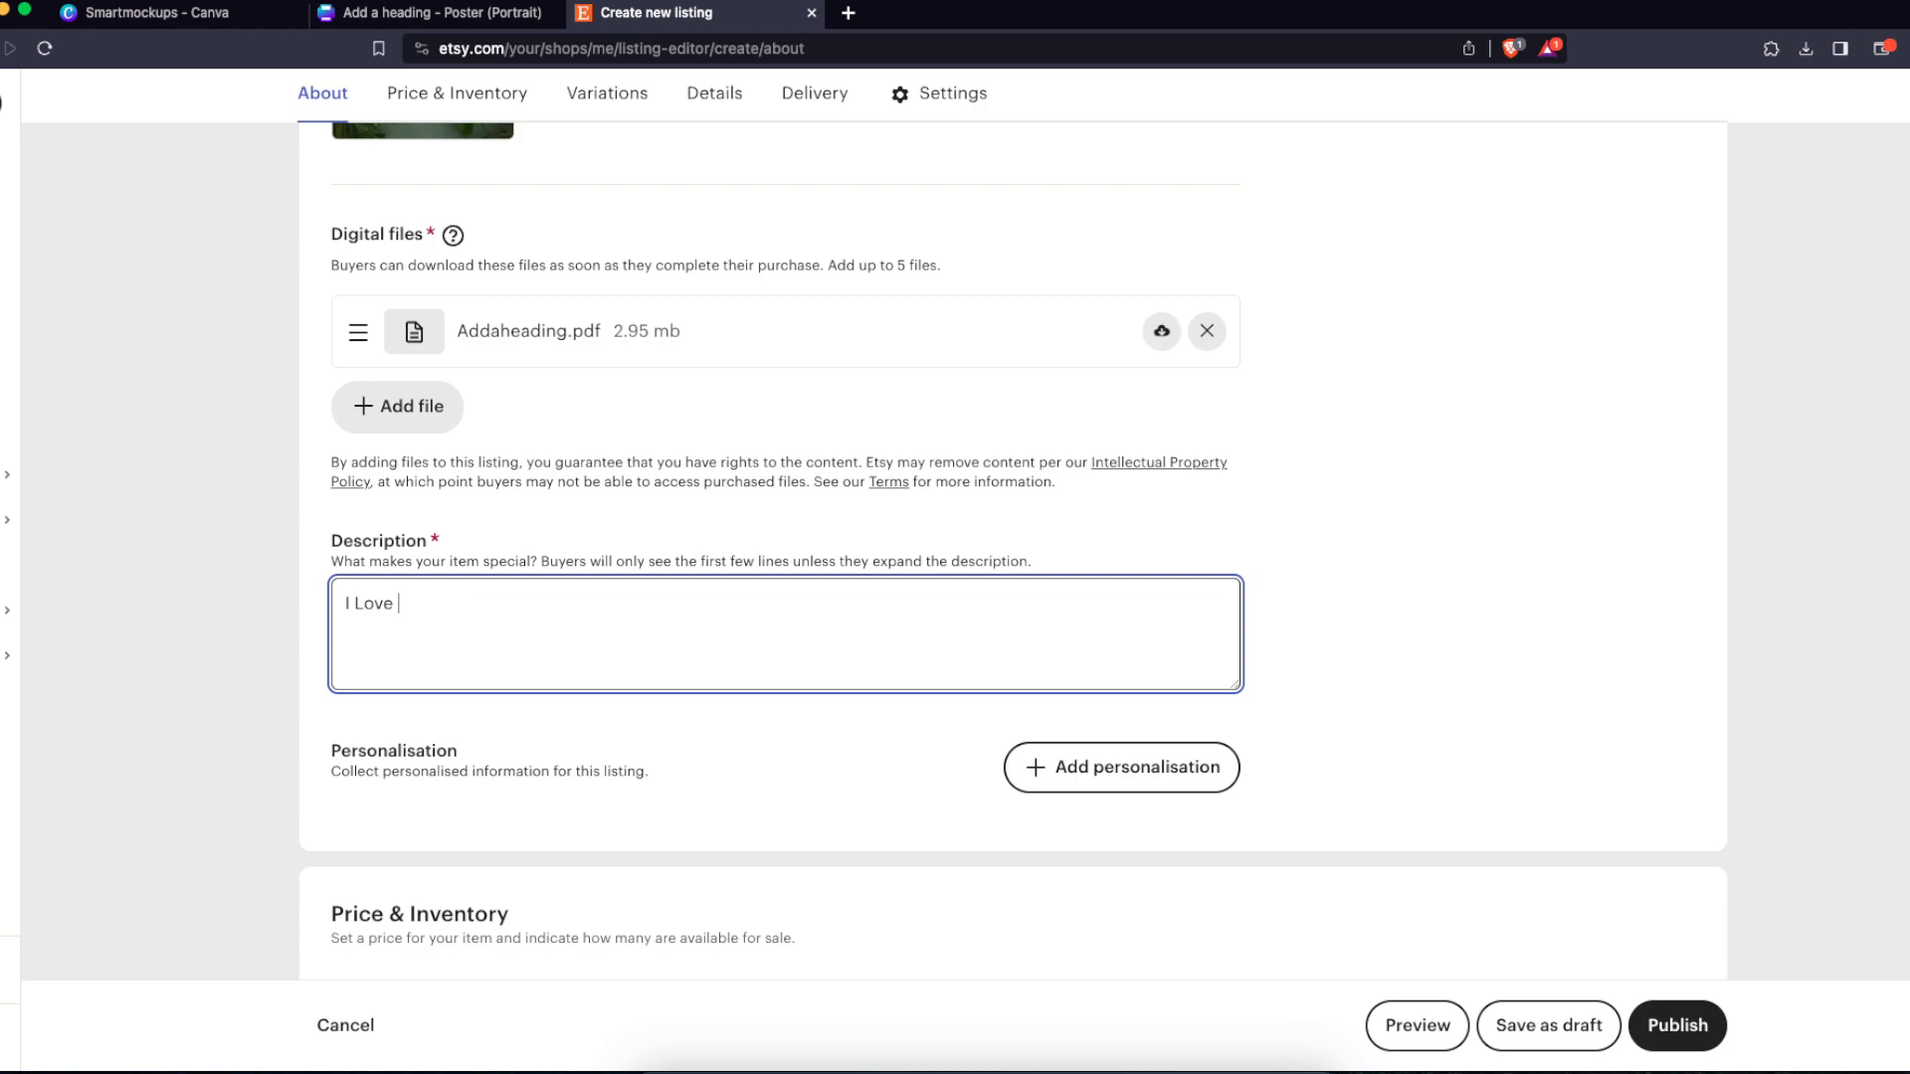
type("MorningCofee")
key("BackSpace")
key("BackSpace")
type("fee - Wall Poster, Wall Art Print - Digital Download INSTANT ACCESS")
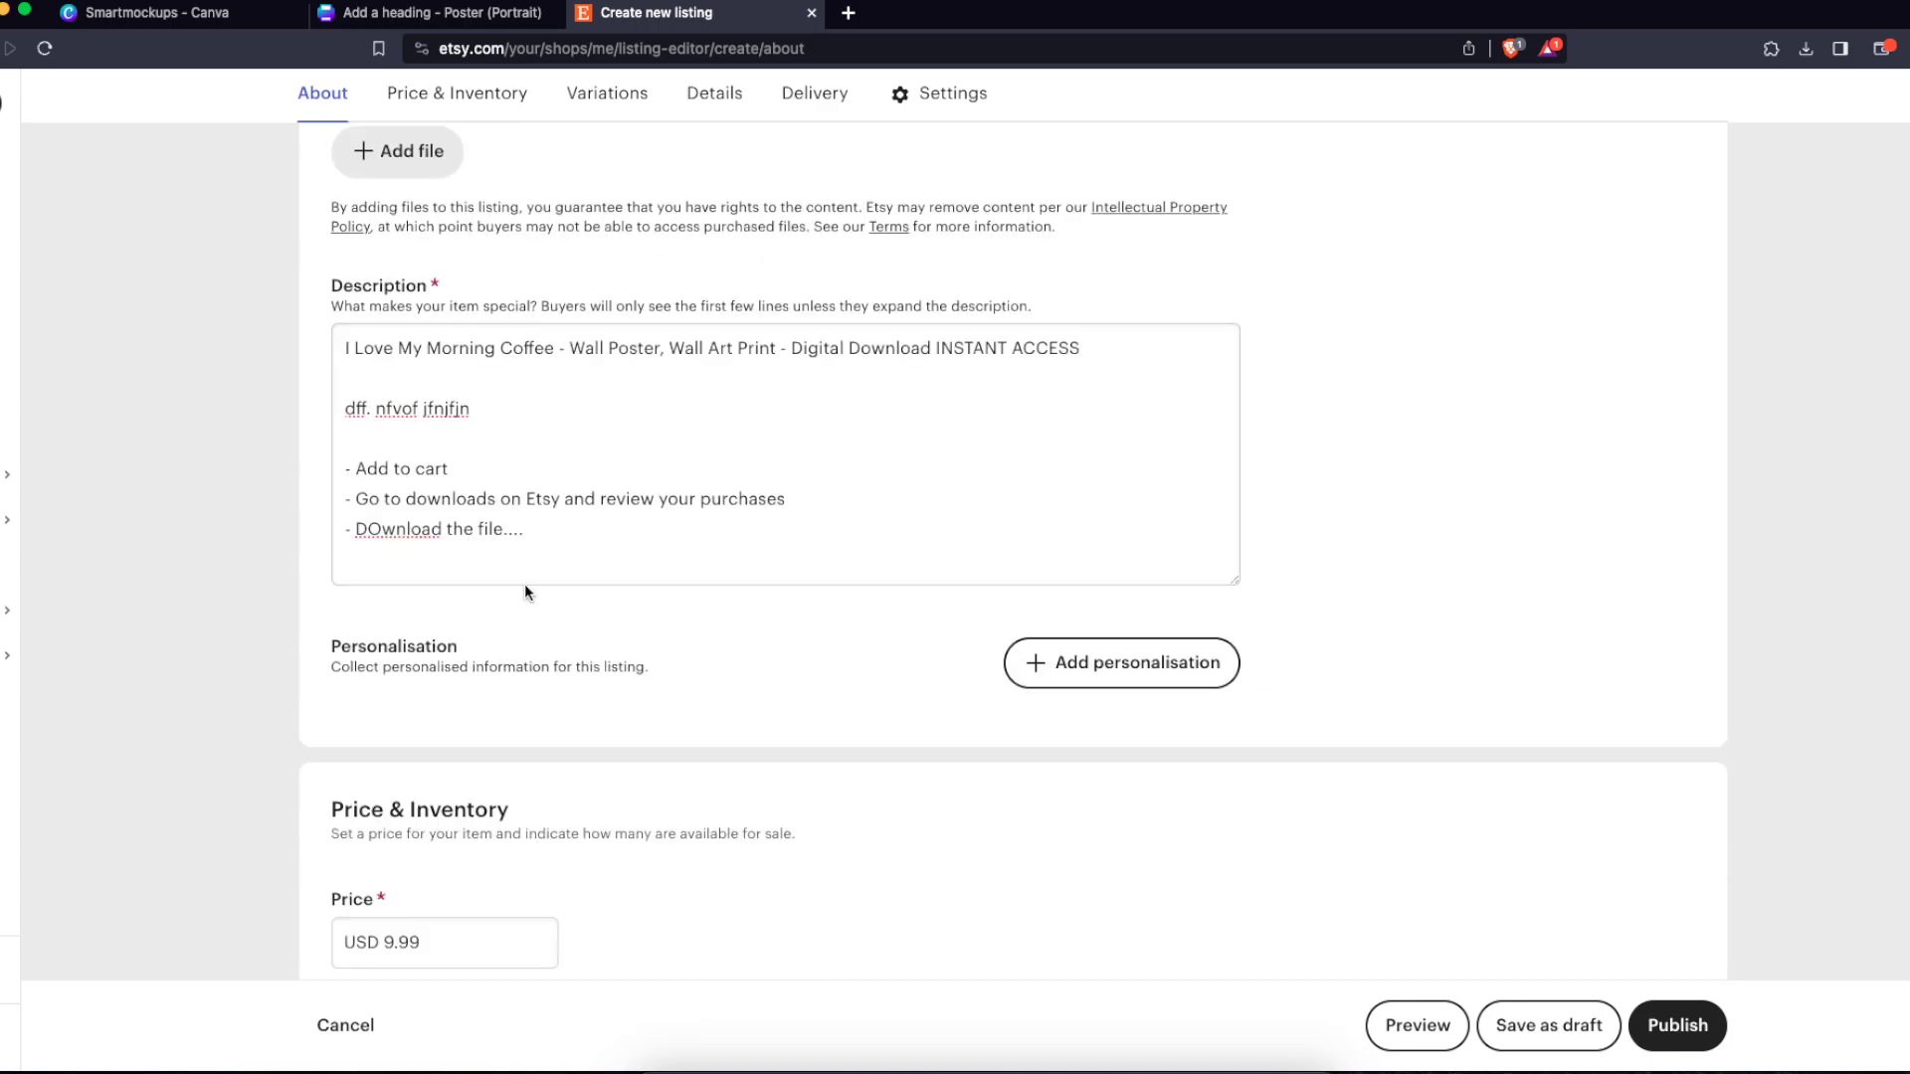
Step: Review the listing description's opening line, placeholder text and the bulleted download instructions for buyers
scroll(525, 592, "up", 3)
left_click_drag(426, 660, 501, 662)
left_click(501, 662)
left_click(930, 666)
mouse_move(349, 781)
left_mouse_down()
mouse_move(517, 840)
mouse_move(350, 778)
left_mouse_up()
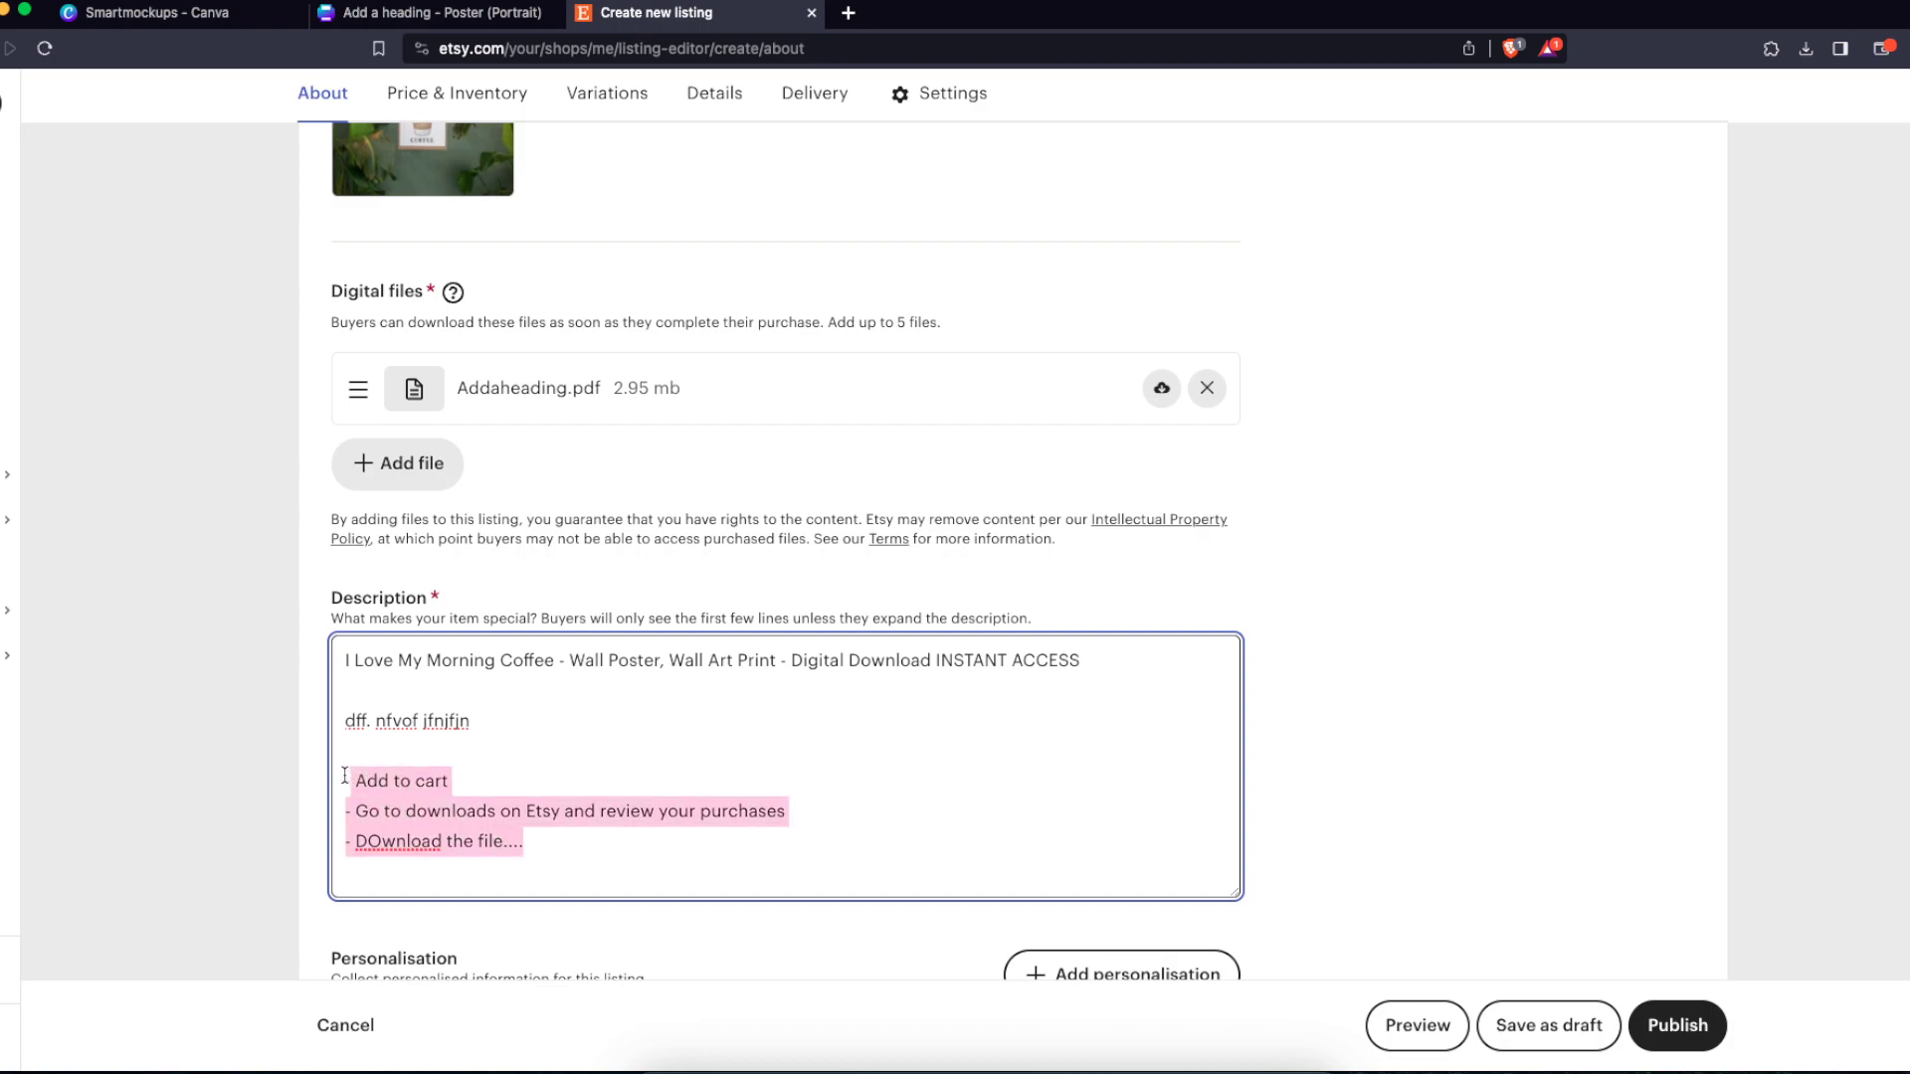
left_click(344, 777)
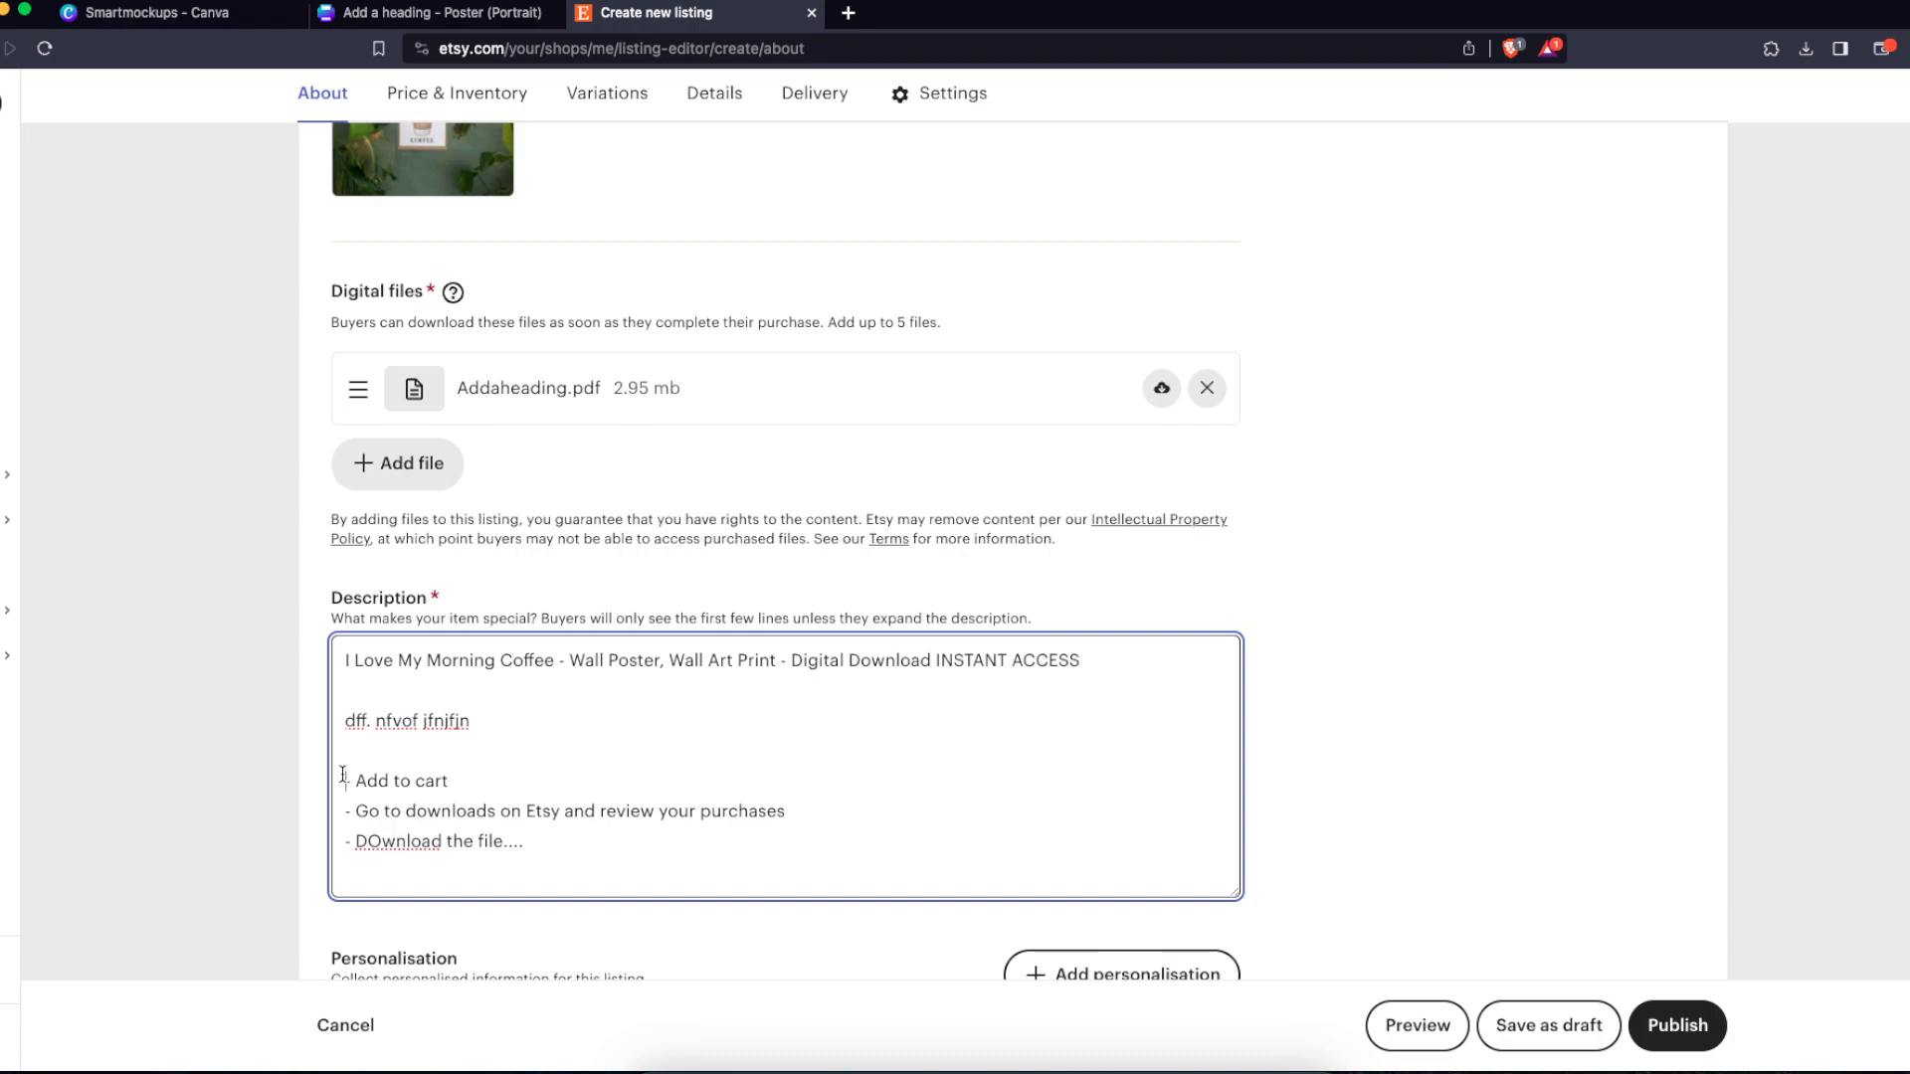
left_click_drag(857, 838, 350, 778)
left_click(444, 720)
left_click(763, 879)
Step: Set the listing's available quantity to 999
scroll(728, 879, "down", 7)
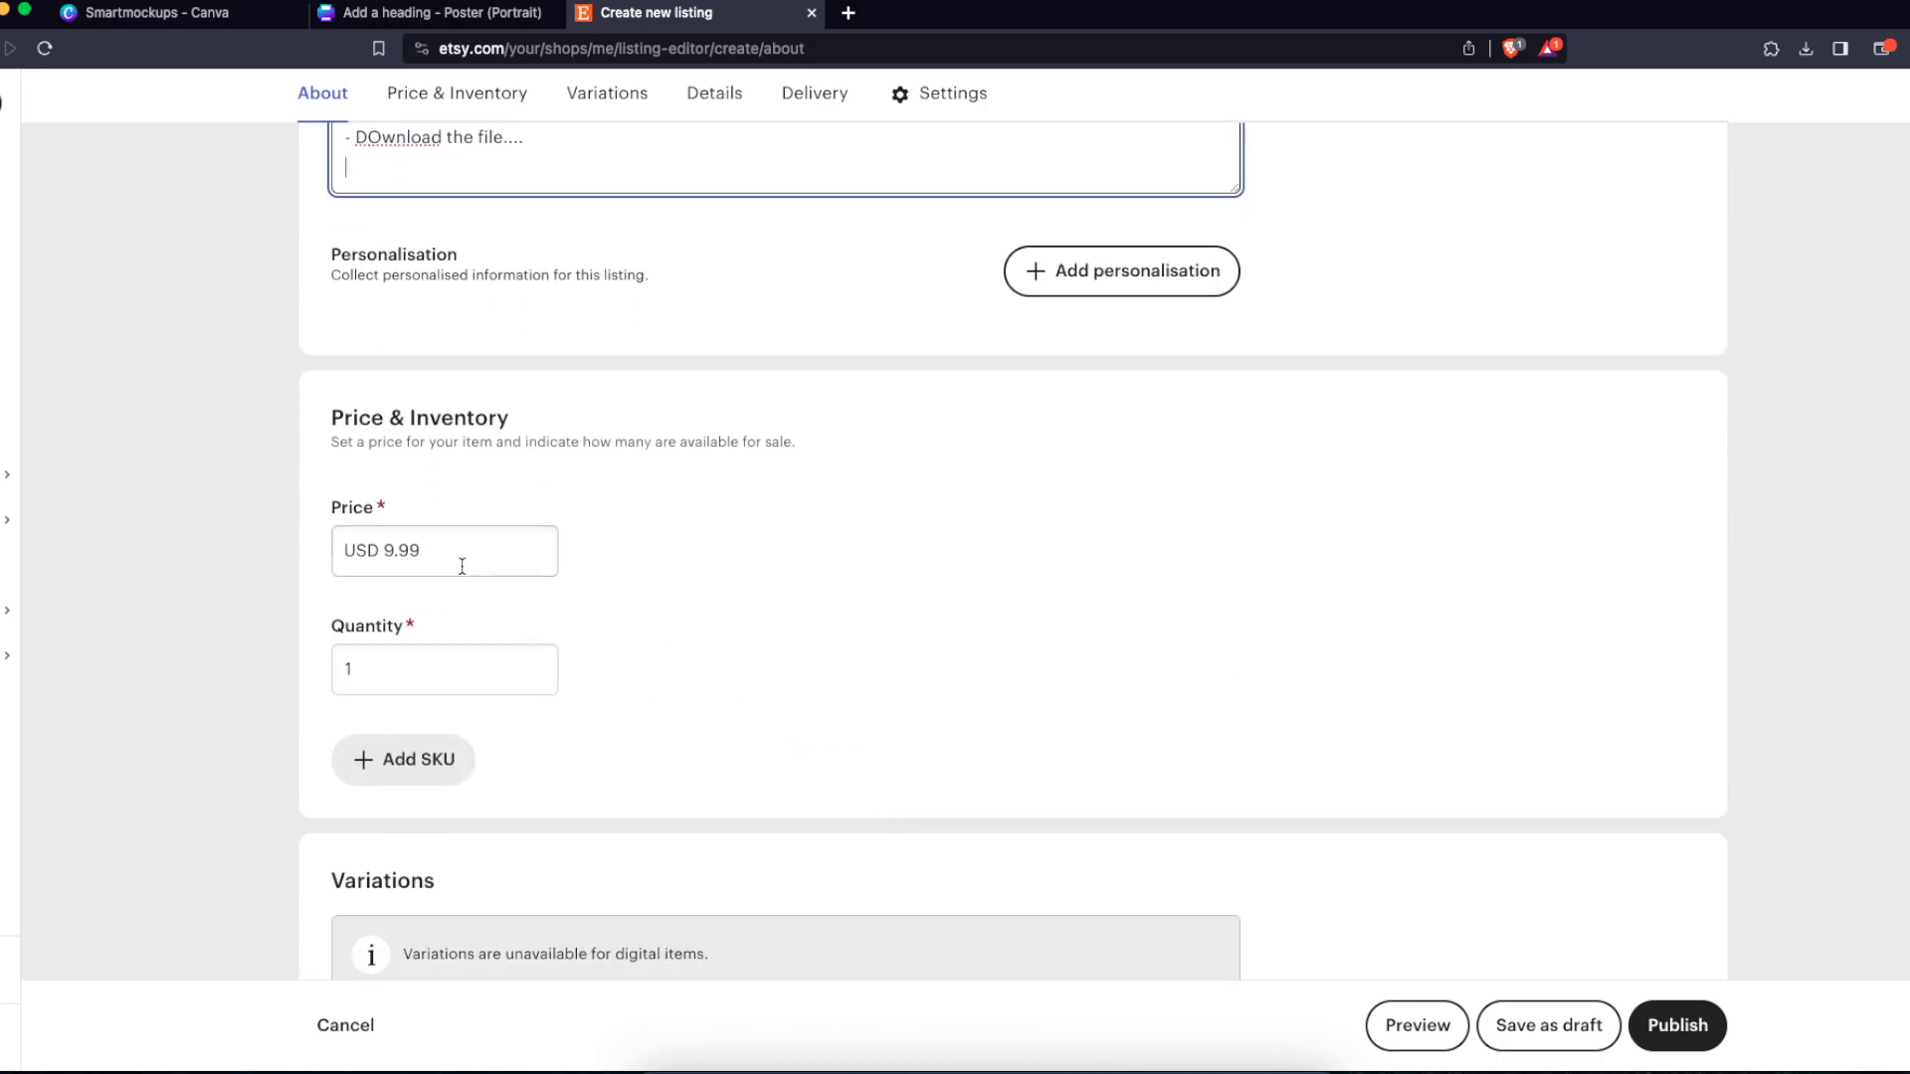
left_click_drag(462, 567, 360, 542)
left_click(396, 665)
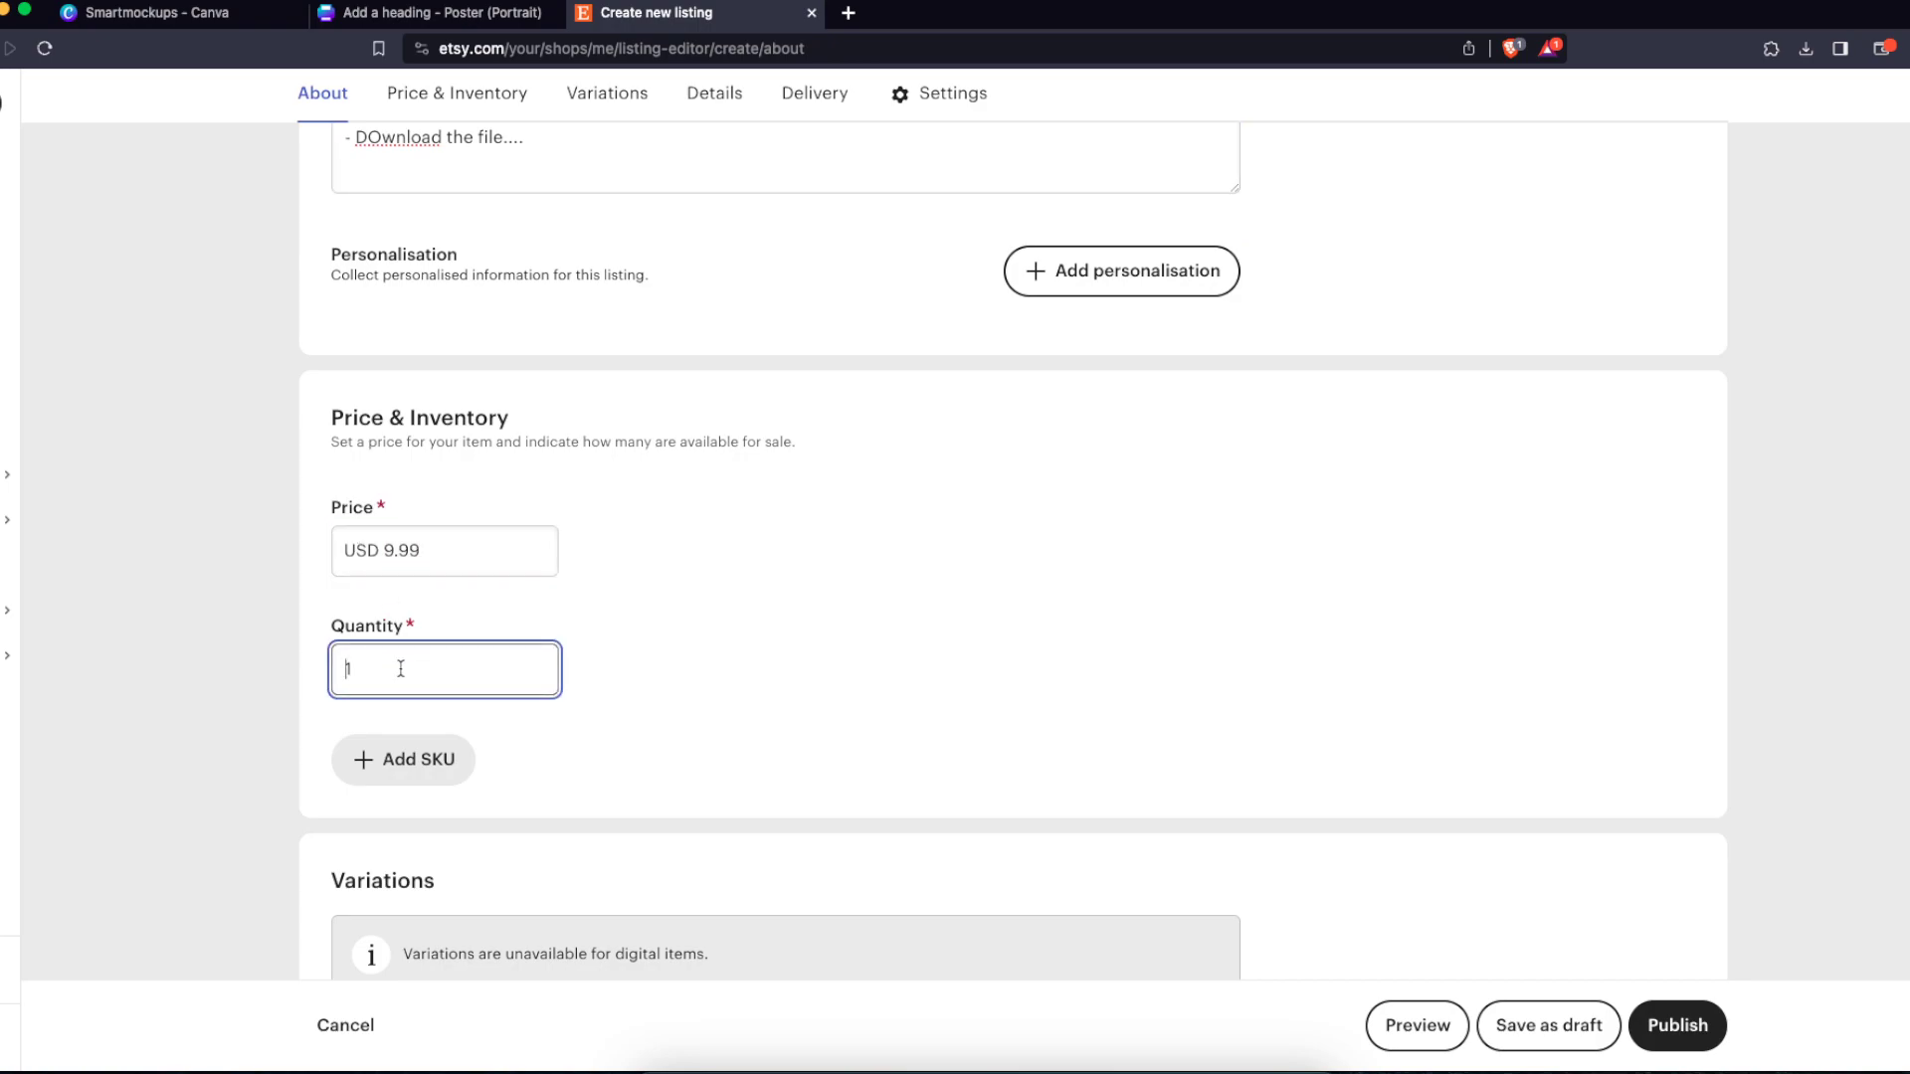
left_click_drag(405, 668, 320, 677)
left_click(381, 678)
key("BackSpace")
type("999")
left_click(916, 726)
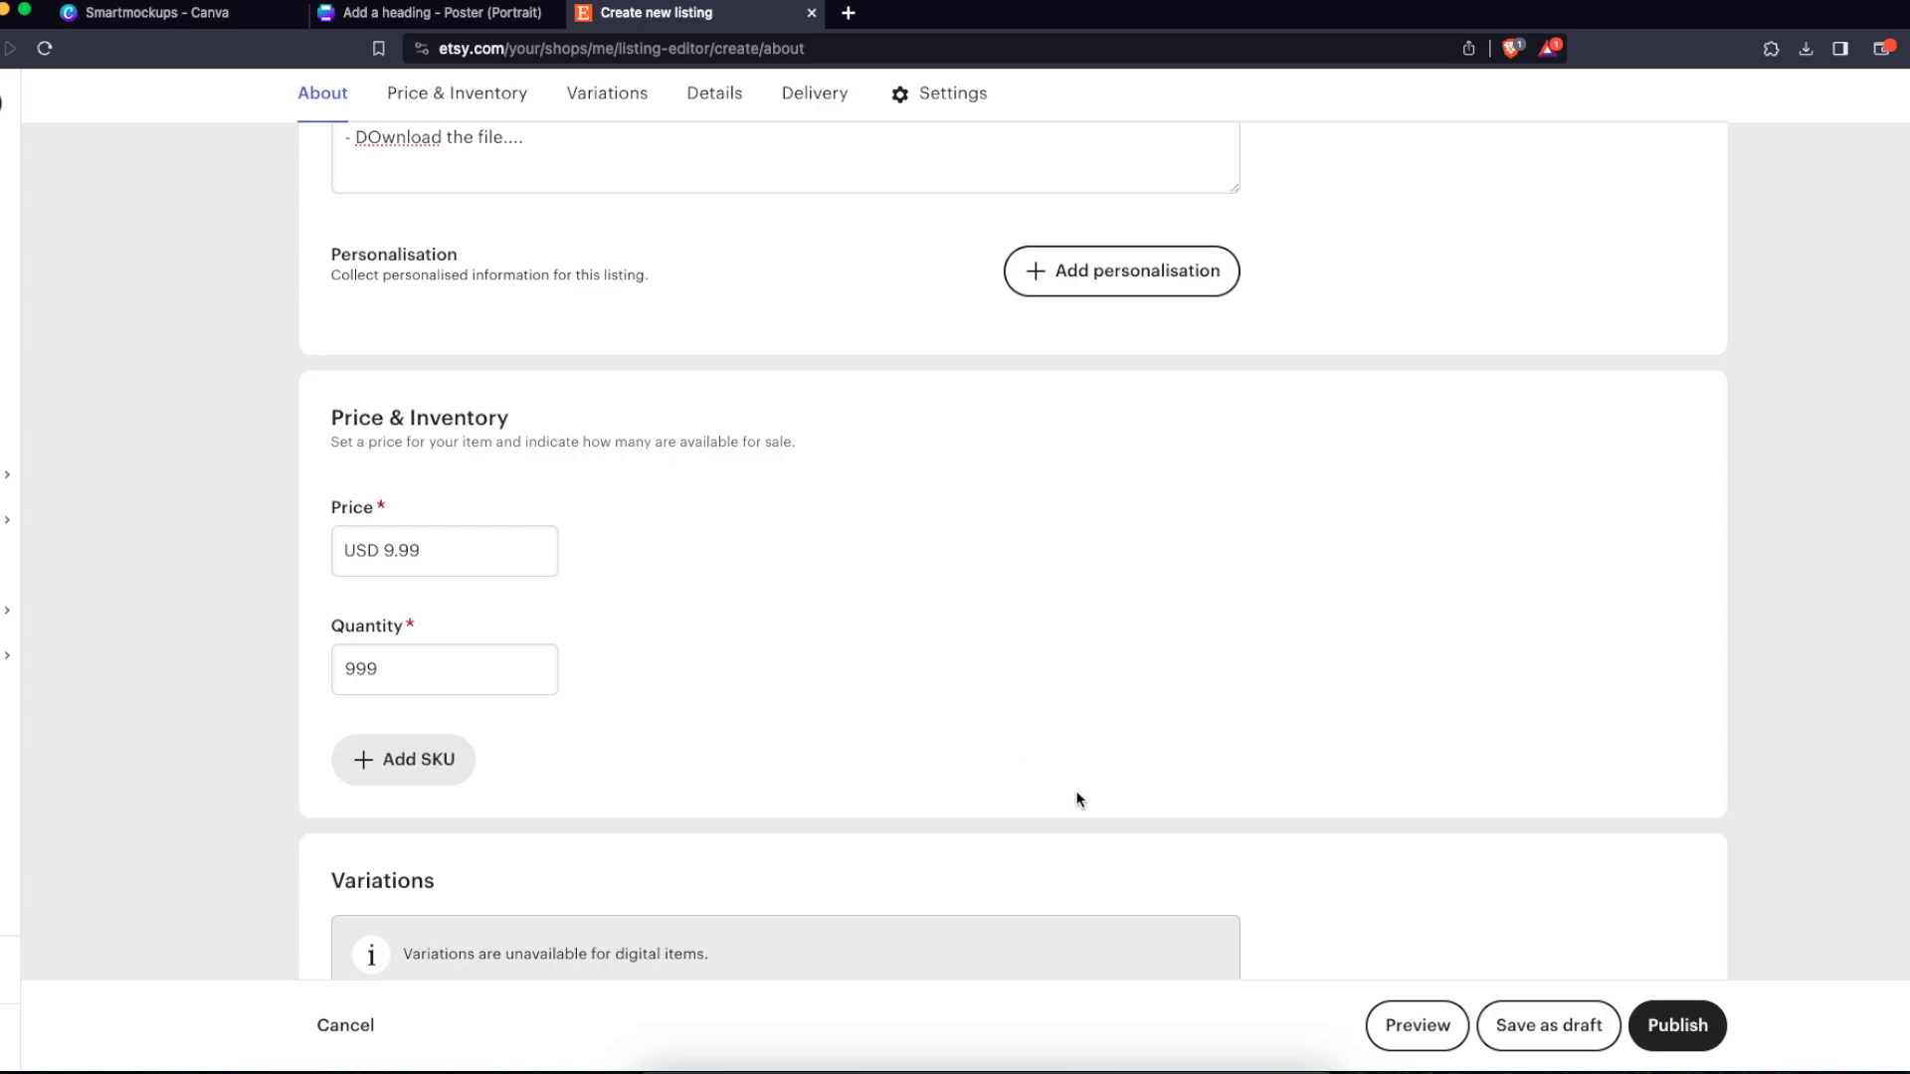
Step: Review the listing's price and inventory, variations and core details sections
scroll(1094, 796, "down", 6)
scroll(273, 328, "up", 2)
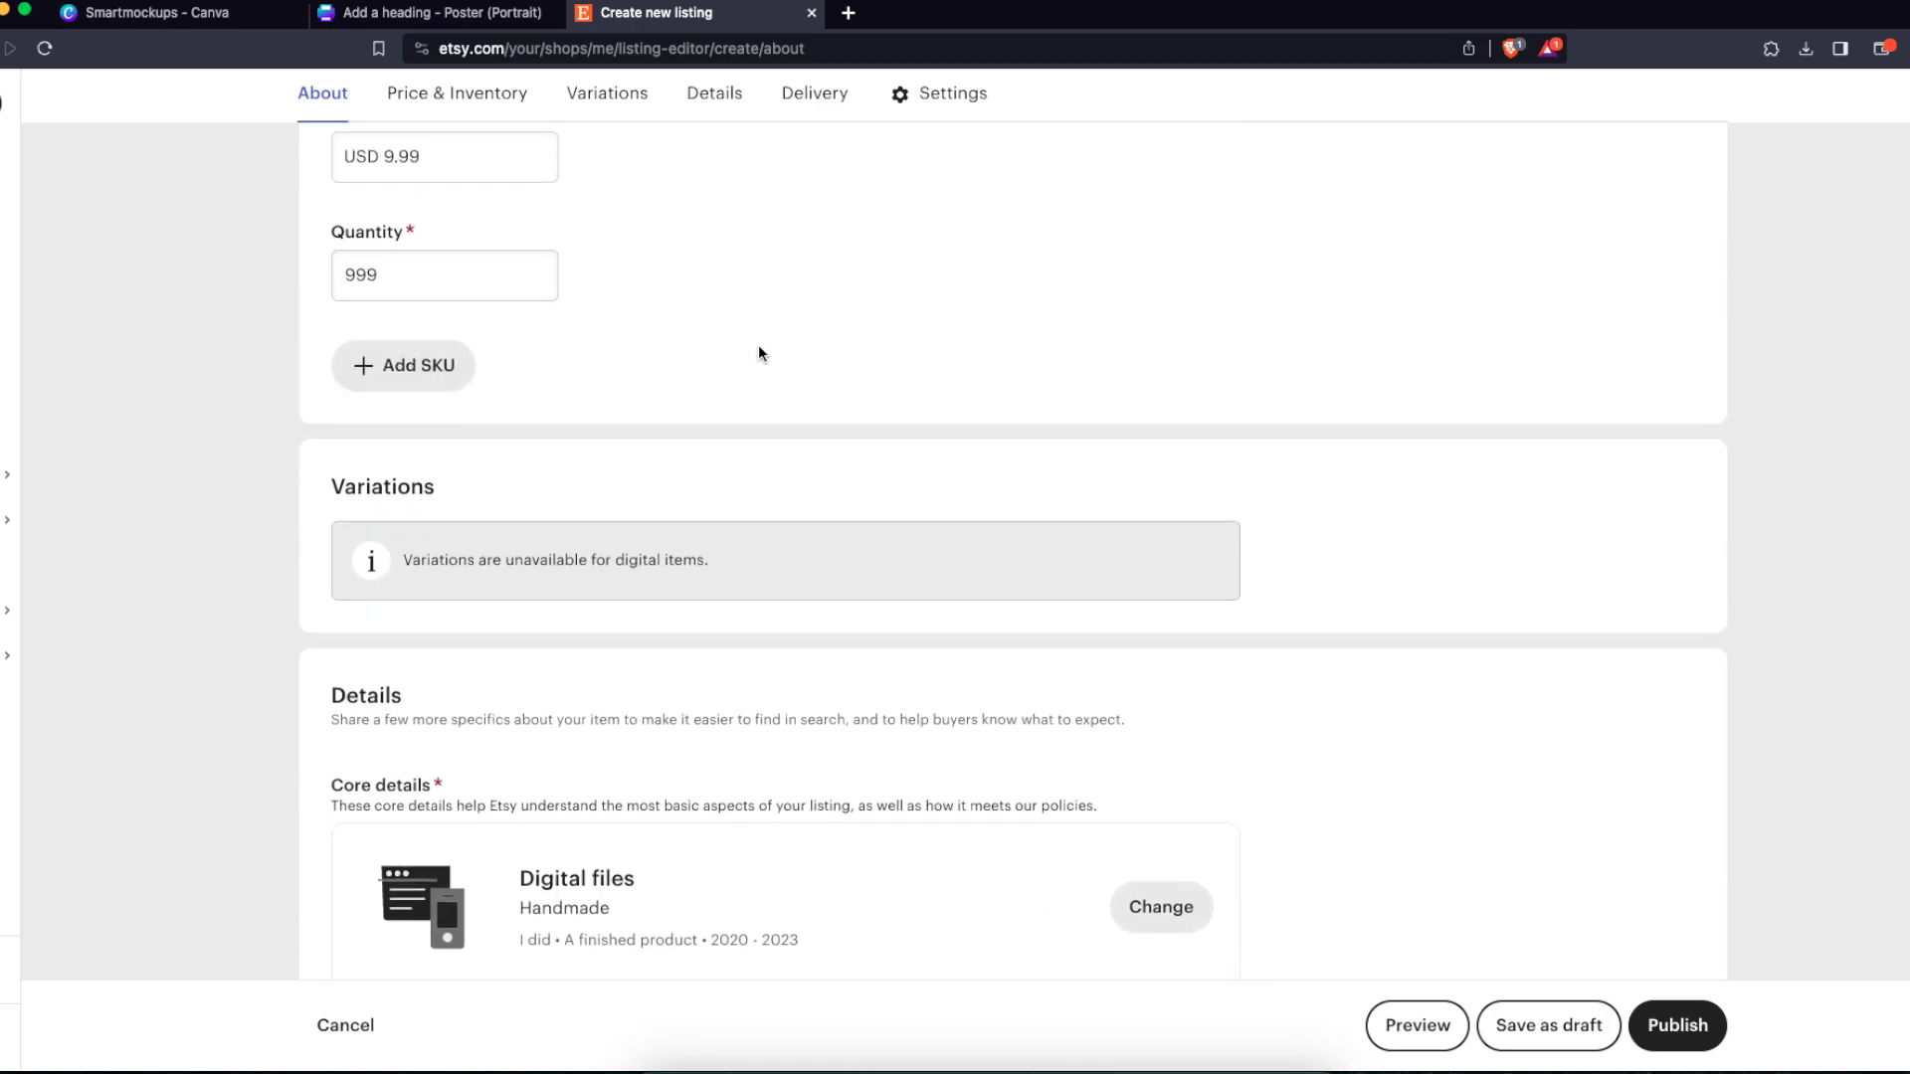
scroll(833, 469, "up", 1)
scroll(833, 468, "down", 4)
scroll(847, 517, "down", 3)
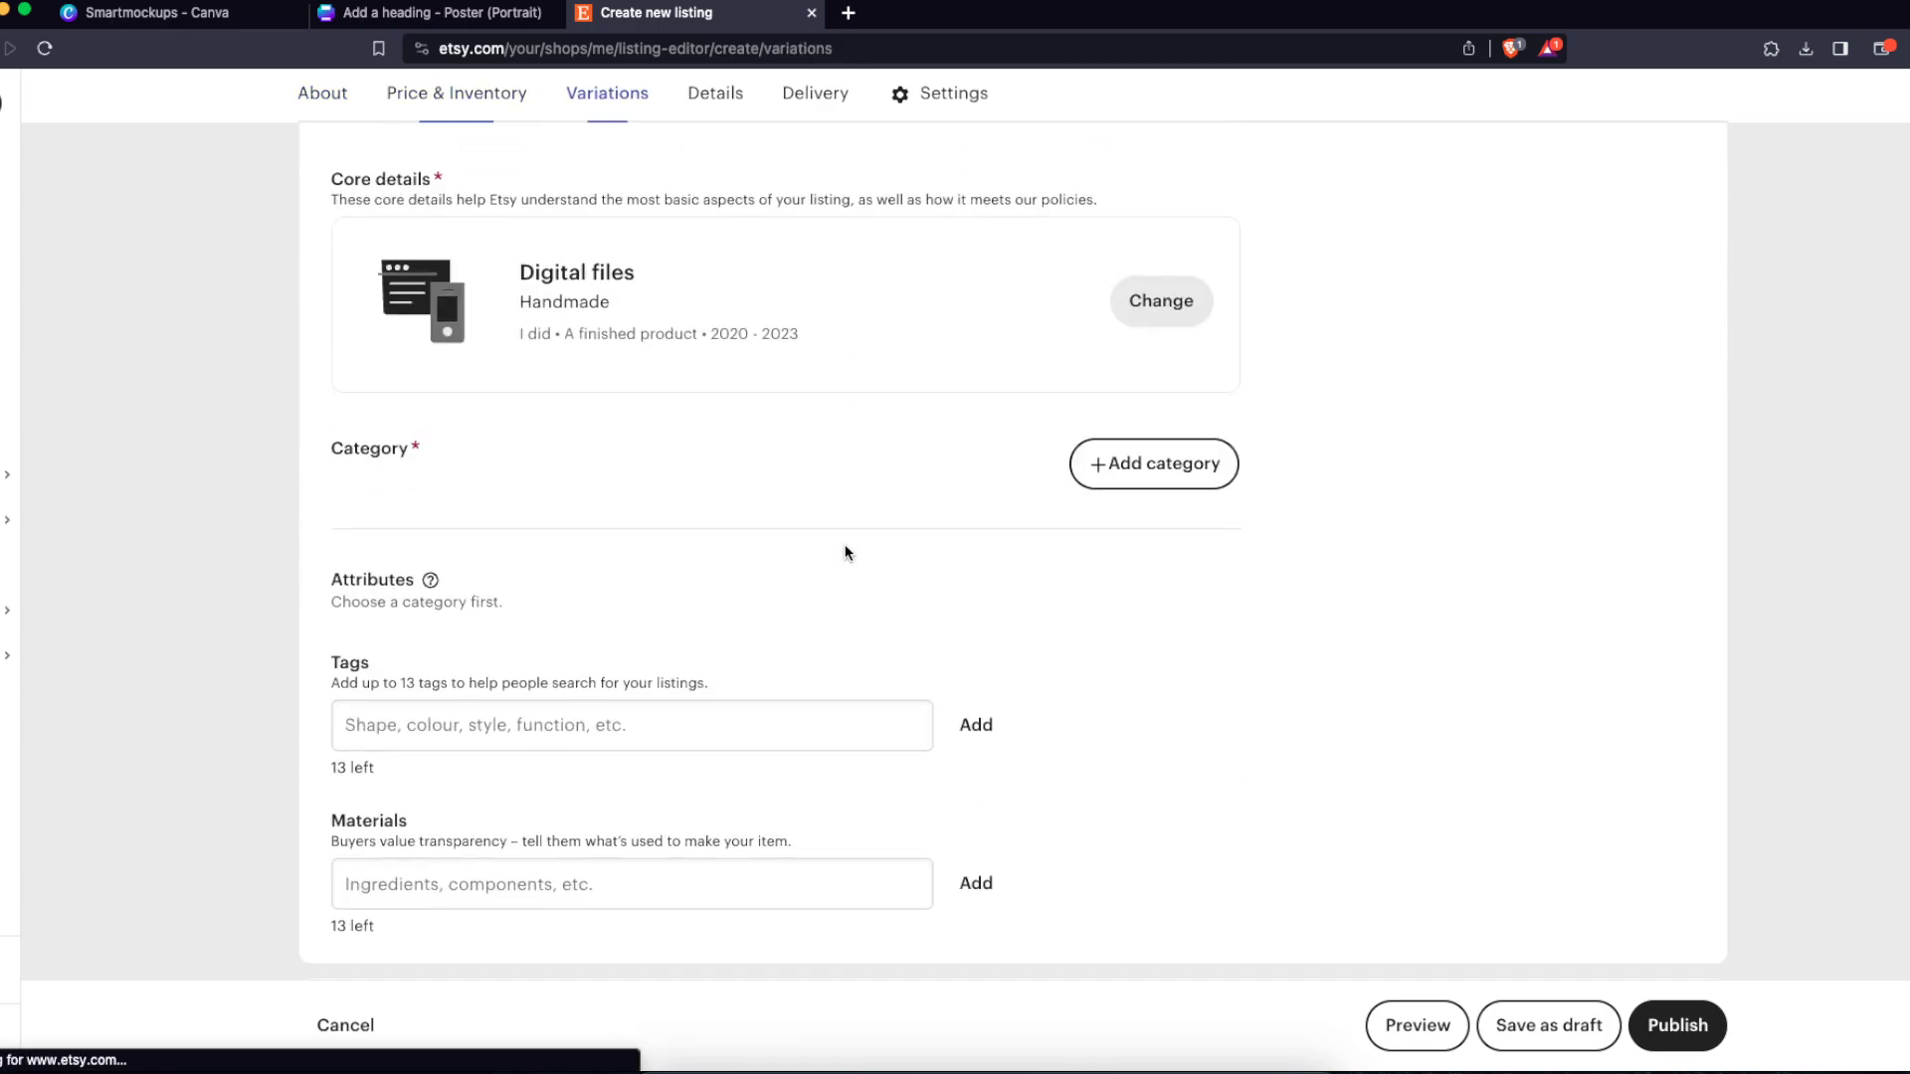
scroll(837, 547, "up", 5)
scroll(433, 289, "up", 2)
double_click(446, 338)
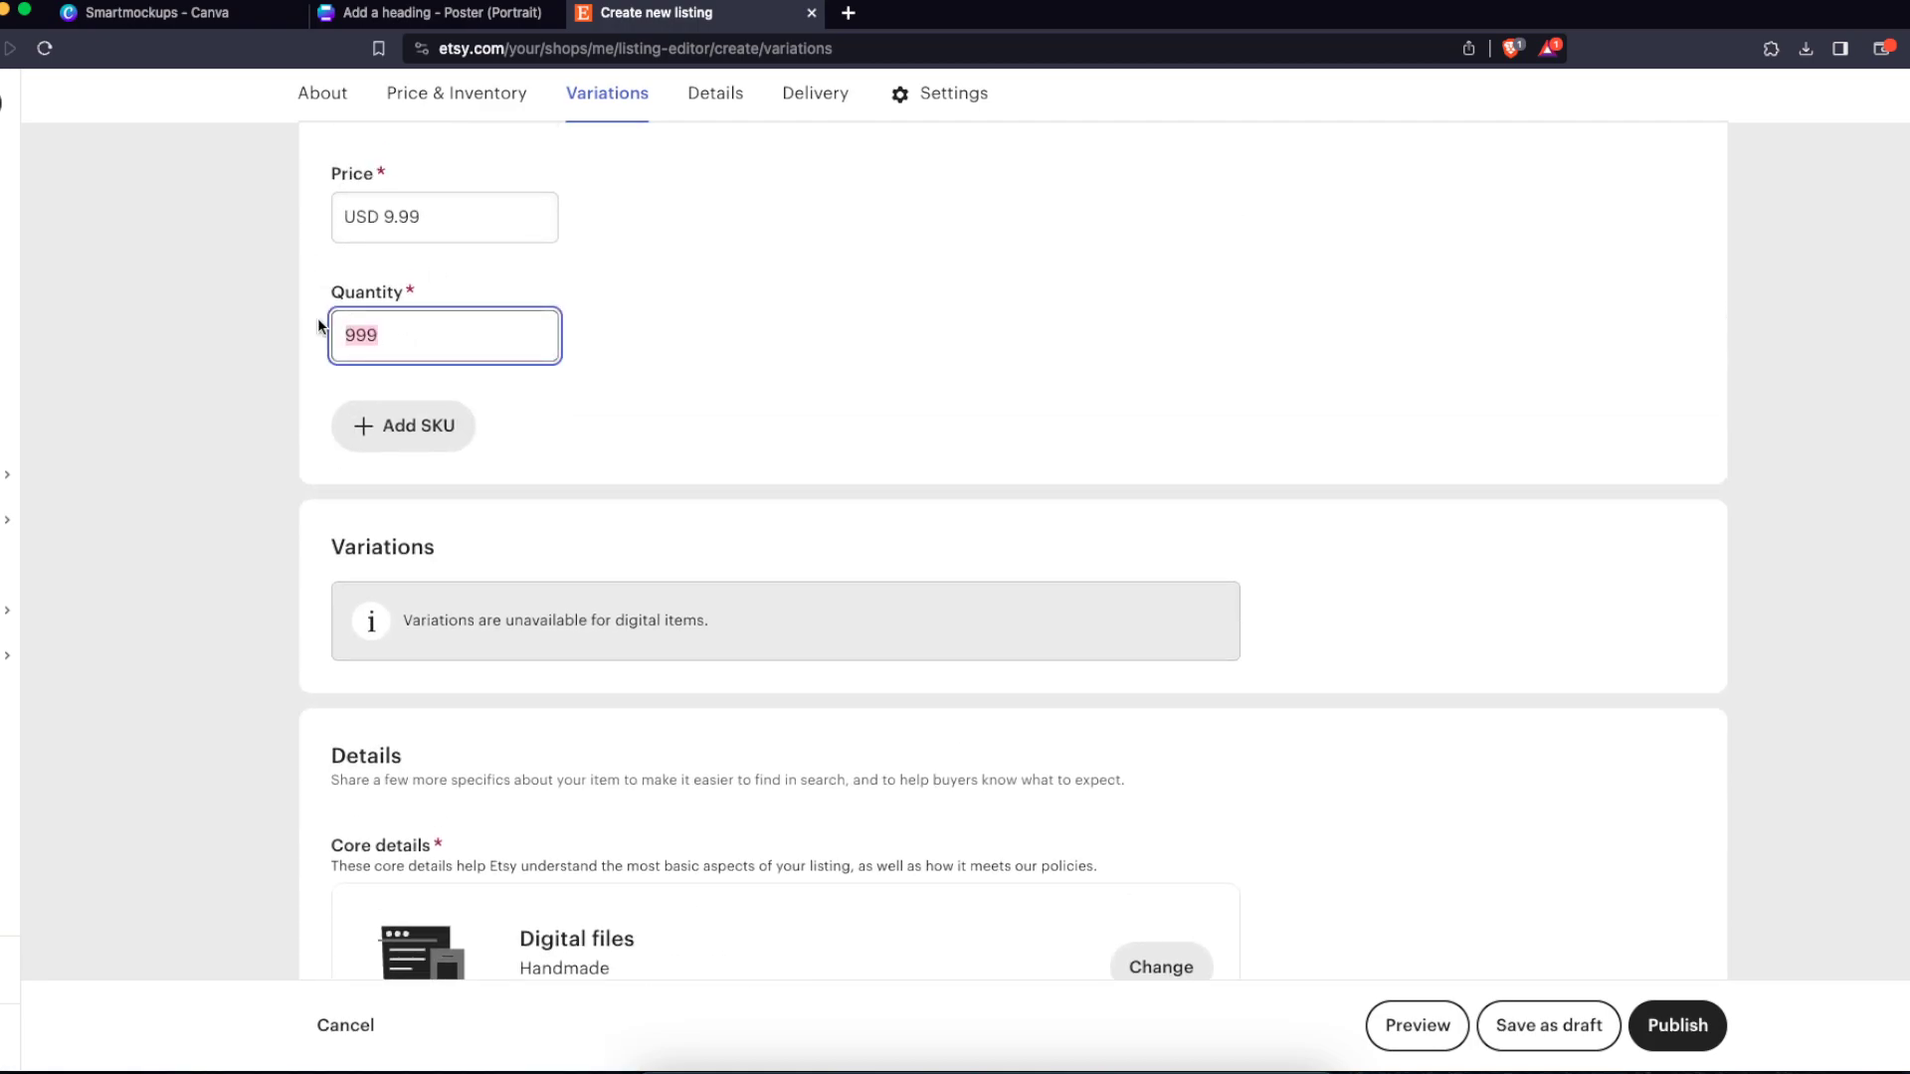
scroll(682, 373, "down", 2)
scroll(712, 409, "down", 4)
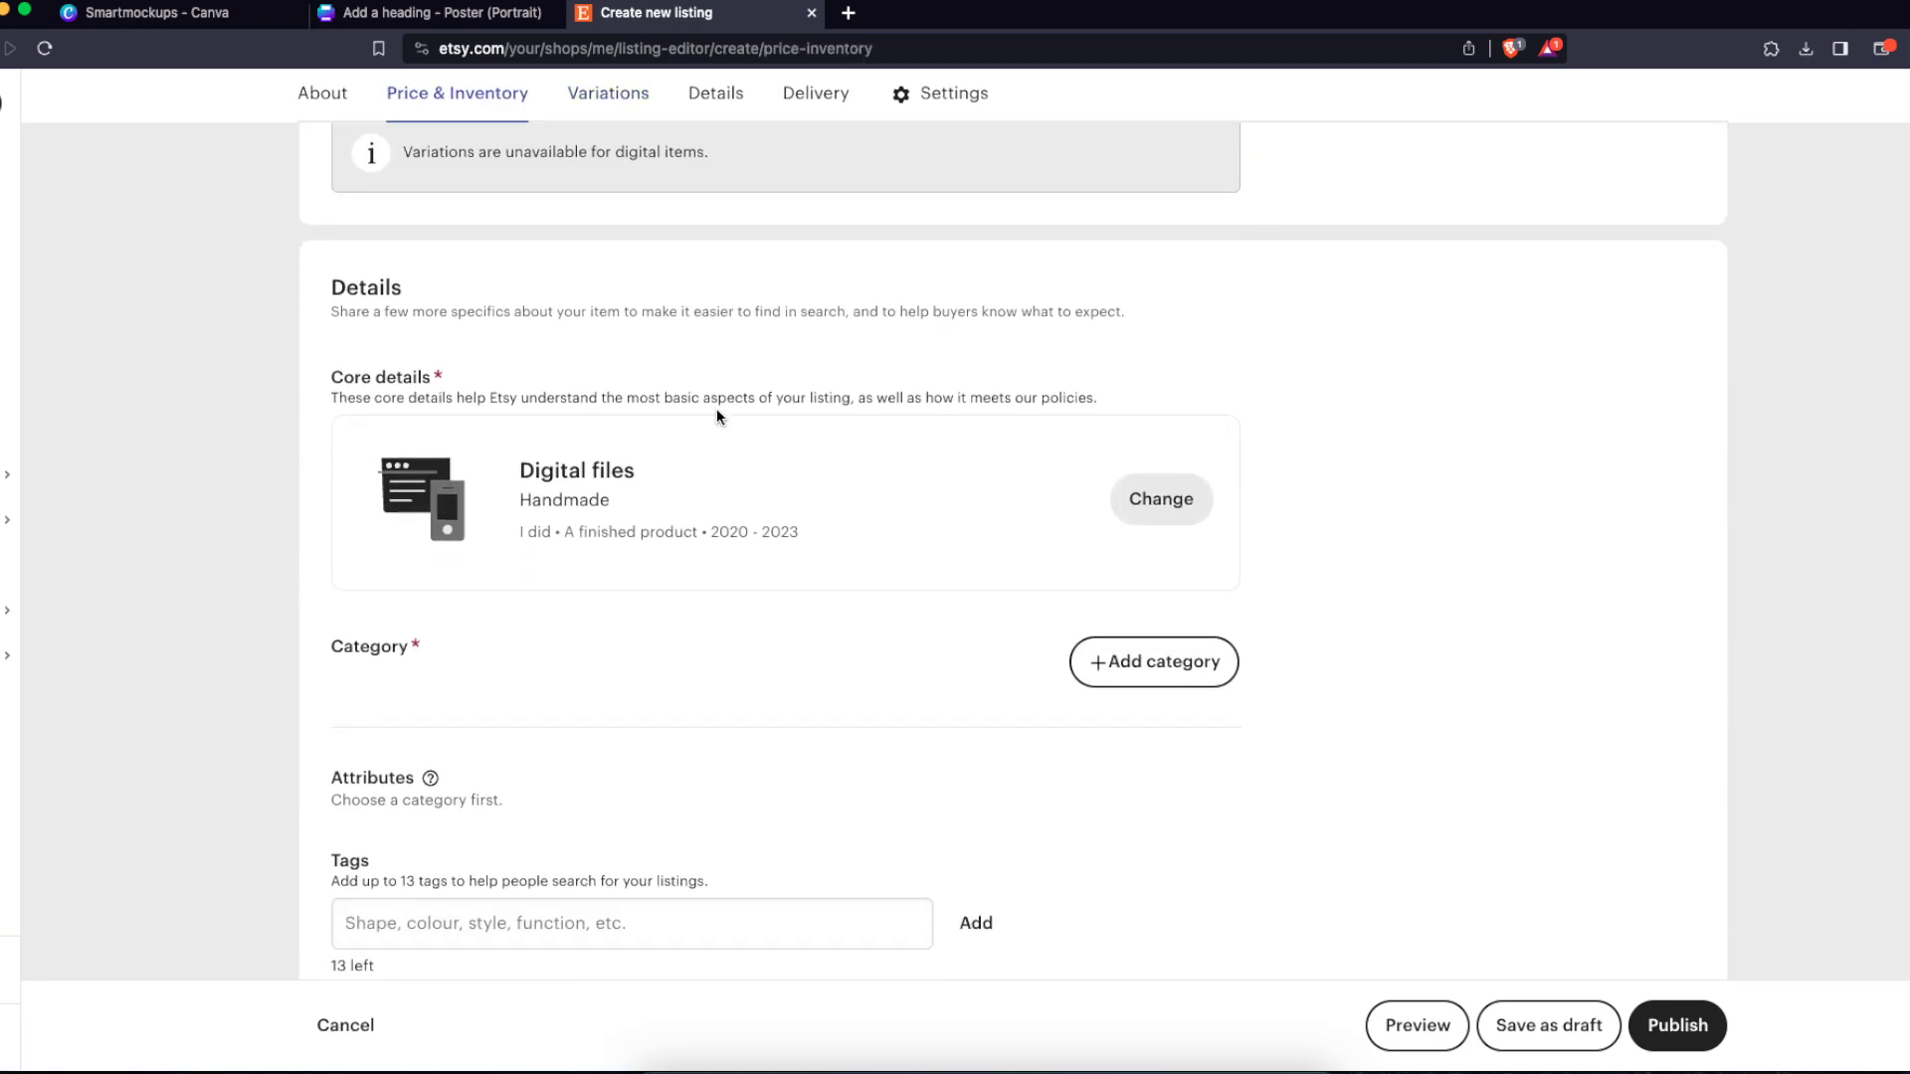
left_click_drag(418, 299, 1345, 559)
left_click(1436, 703)
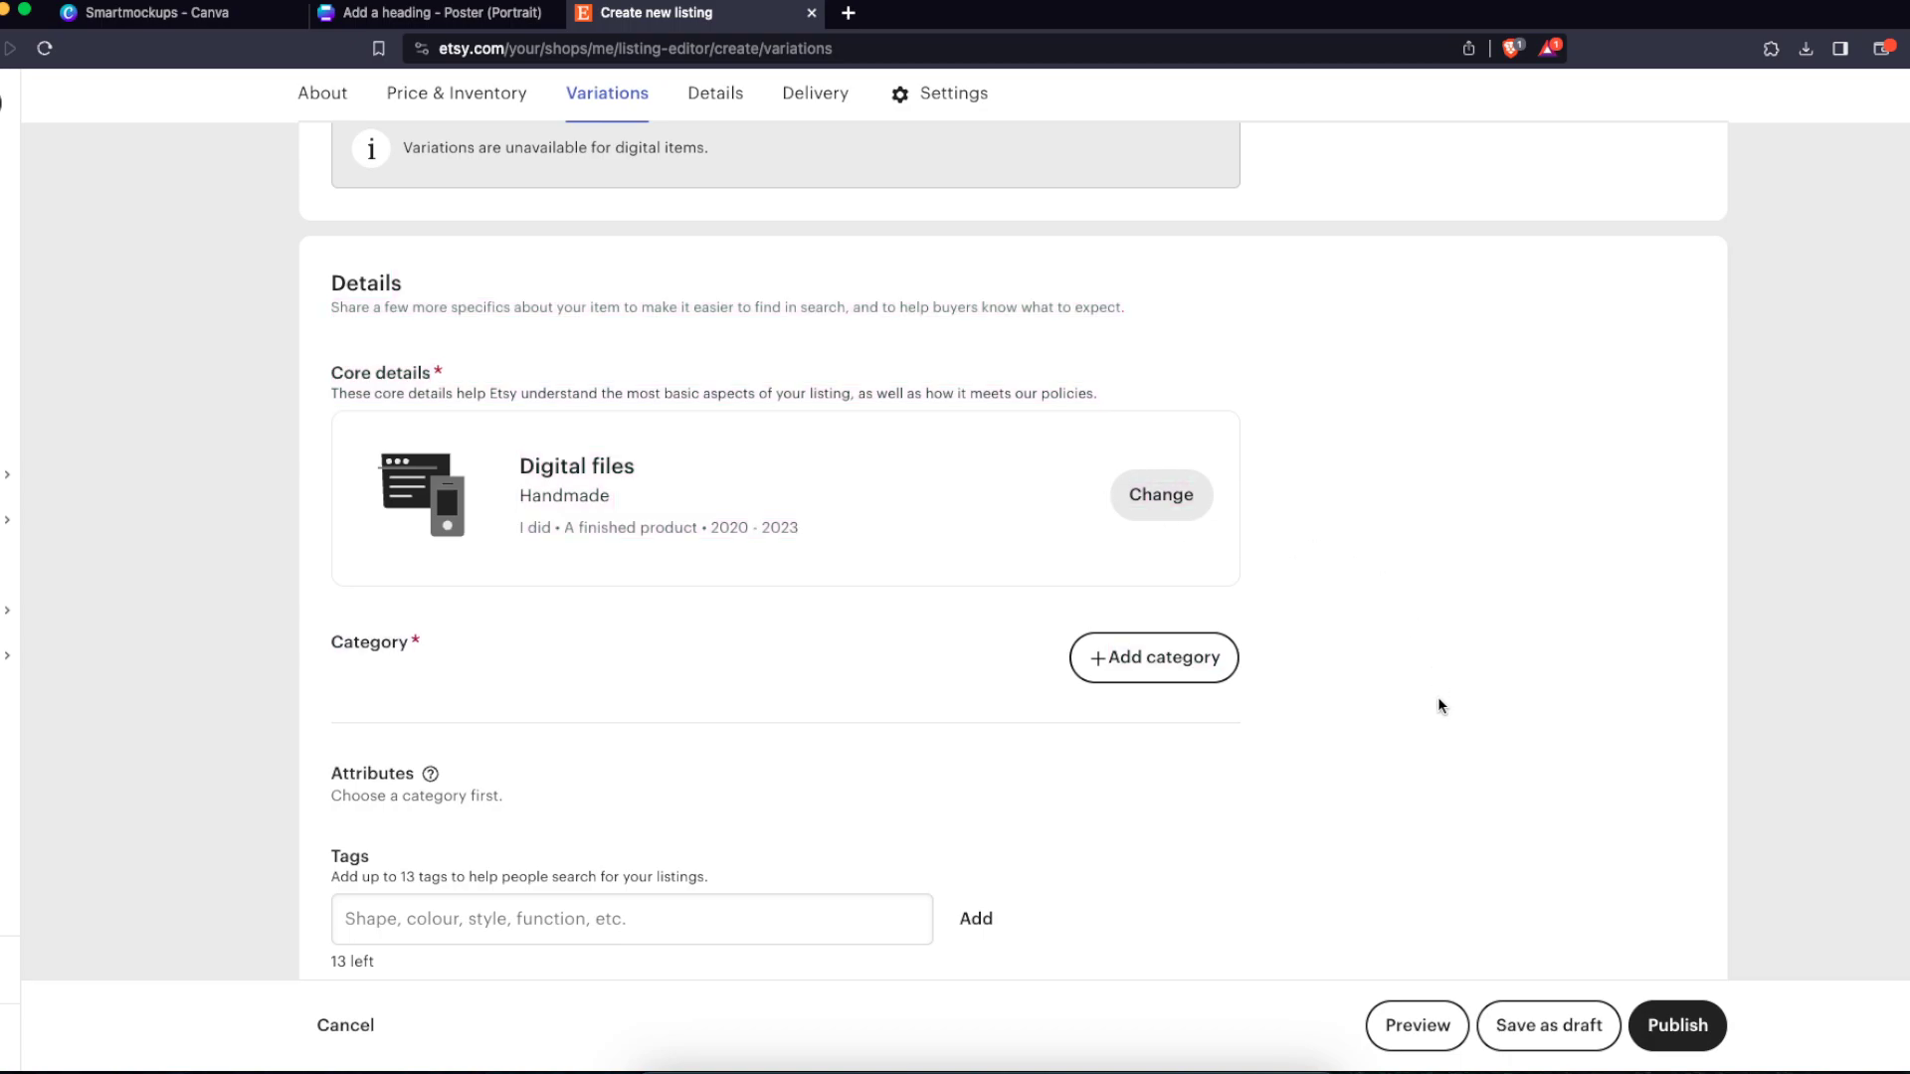
Step: Search the categories for "digital" and assign the listing to Digital Prints under Art & Collectibles, Prints
scroll(1293, 657, "down", 2)
left_click(1134, 503)
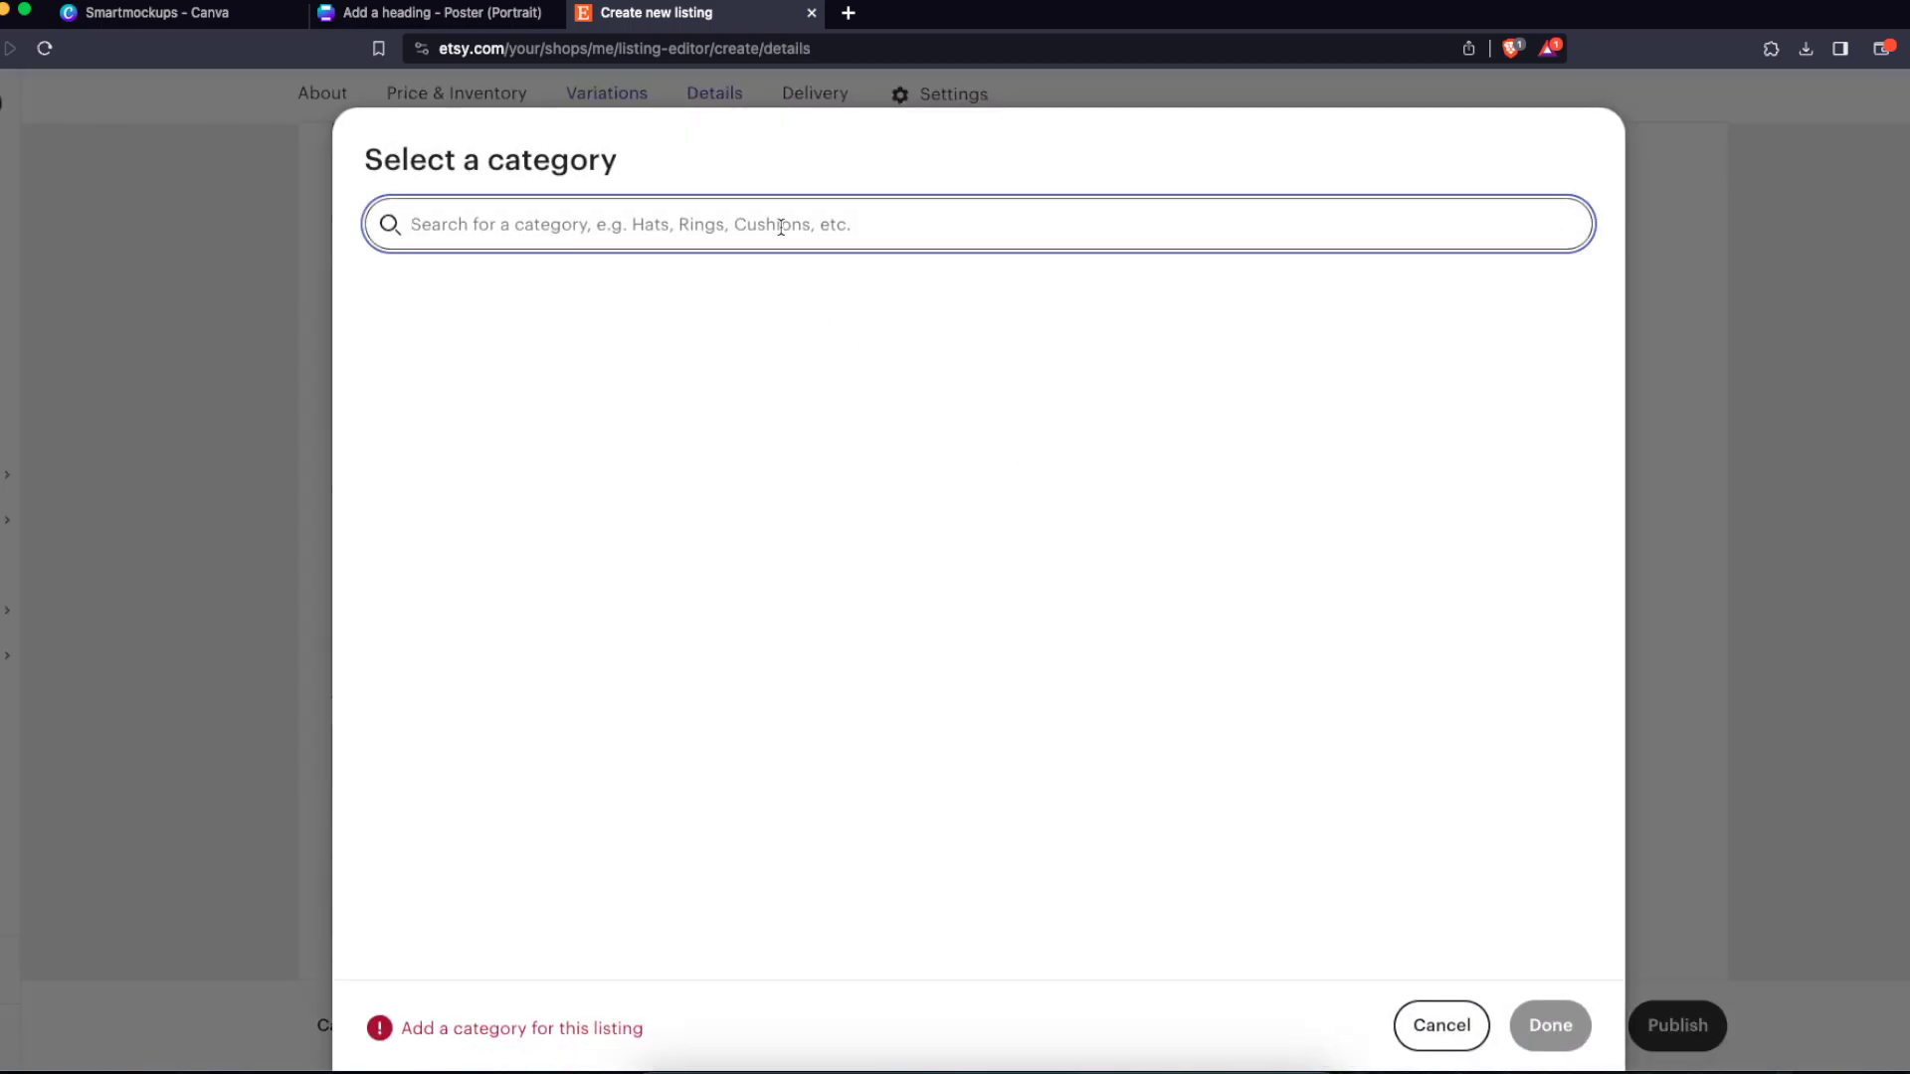
type("digital")
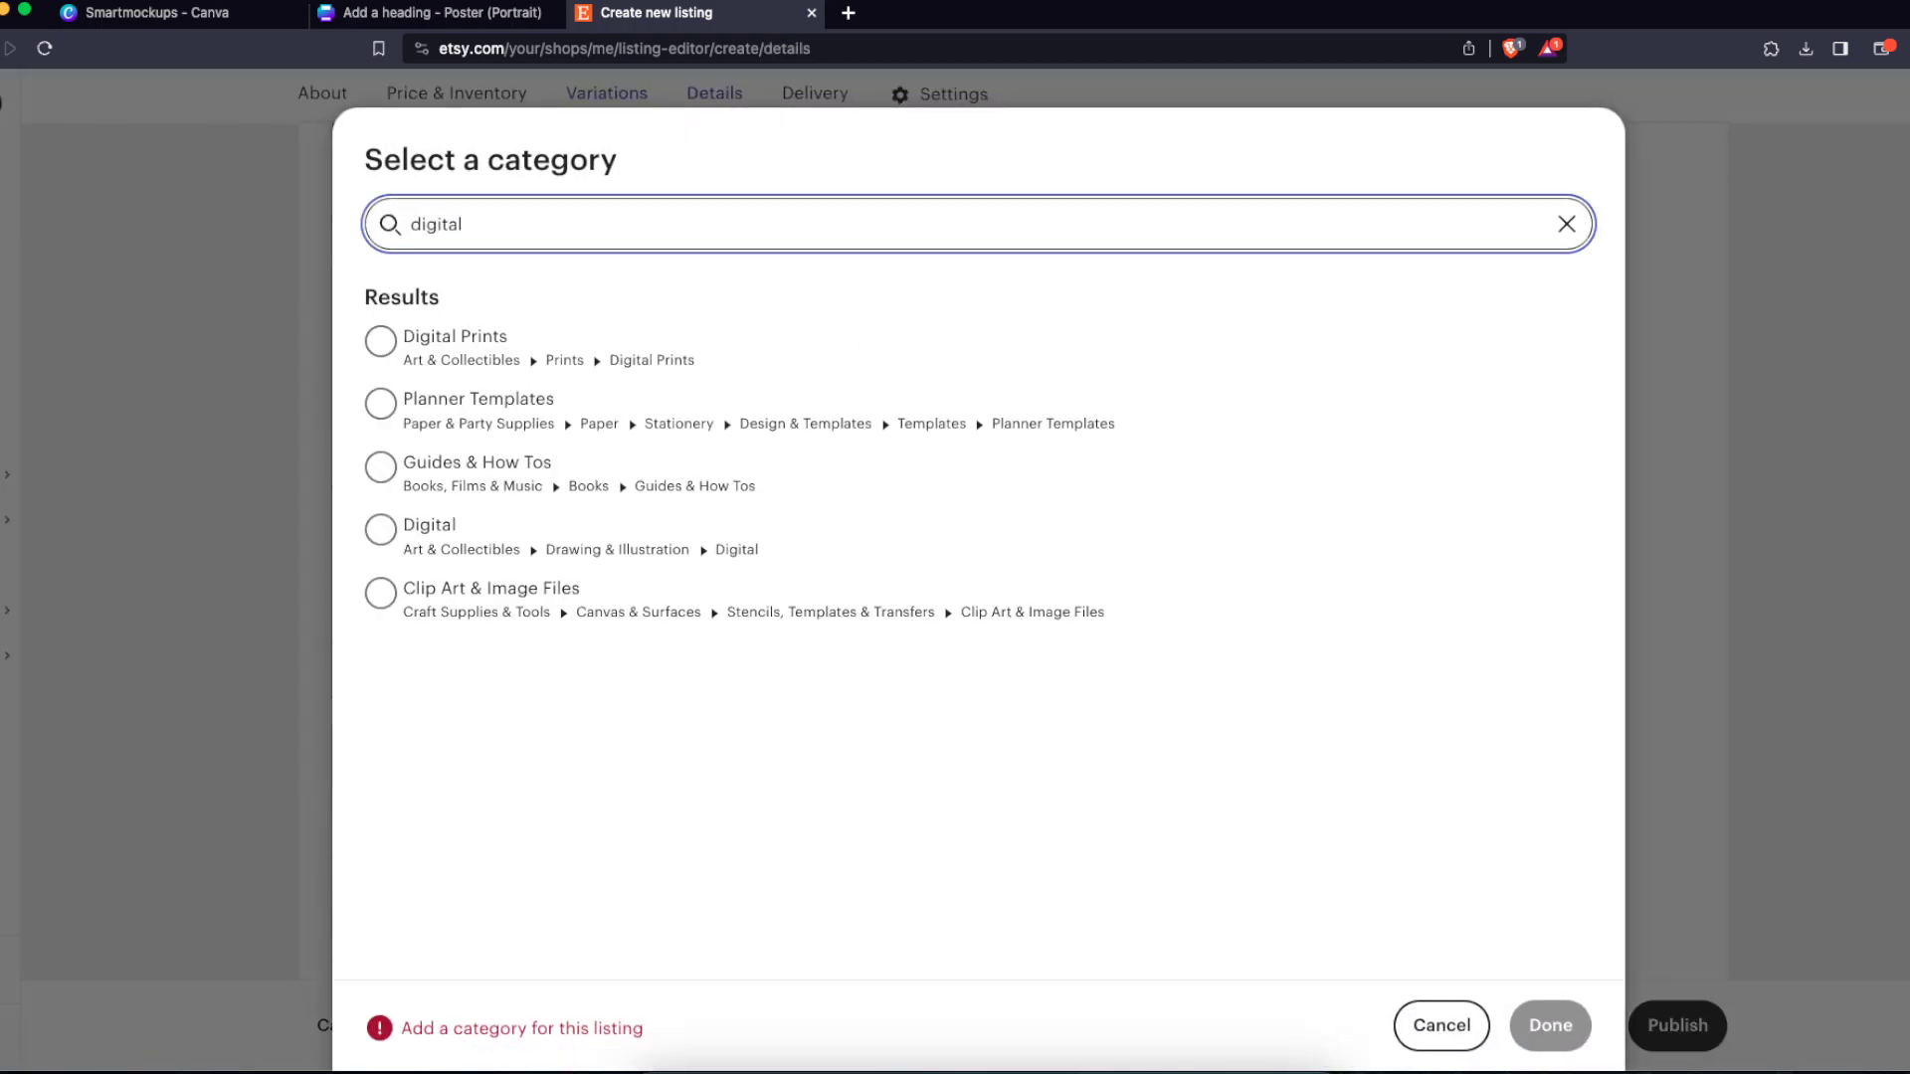
left_click(391, 340)
left_click(1549, 1025)
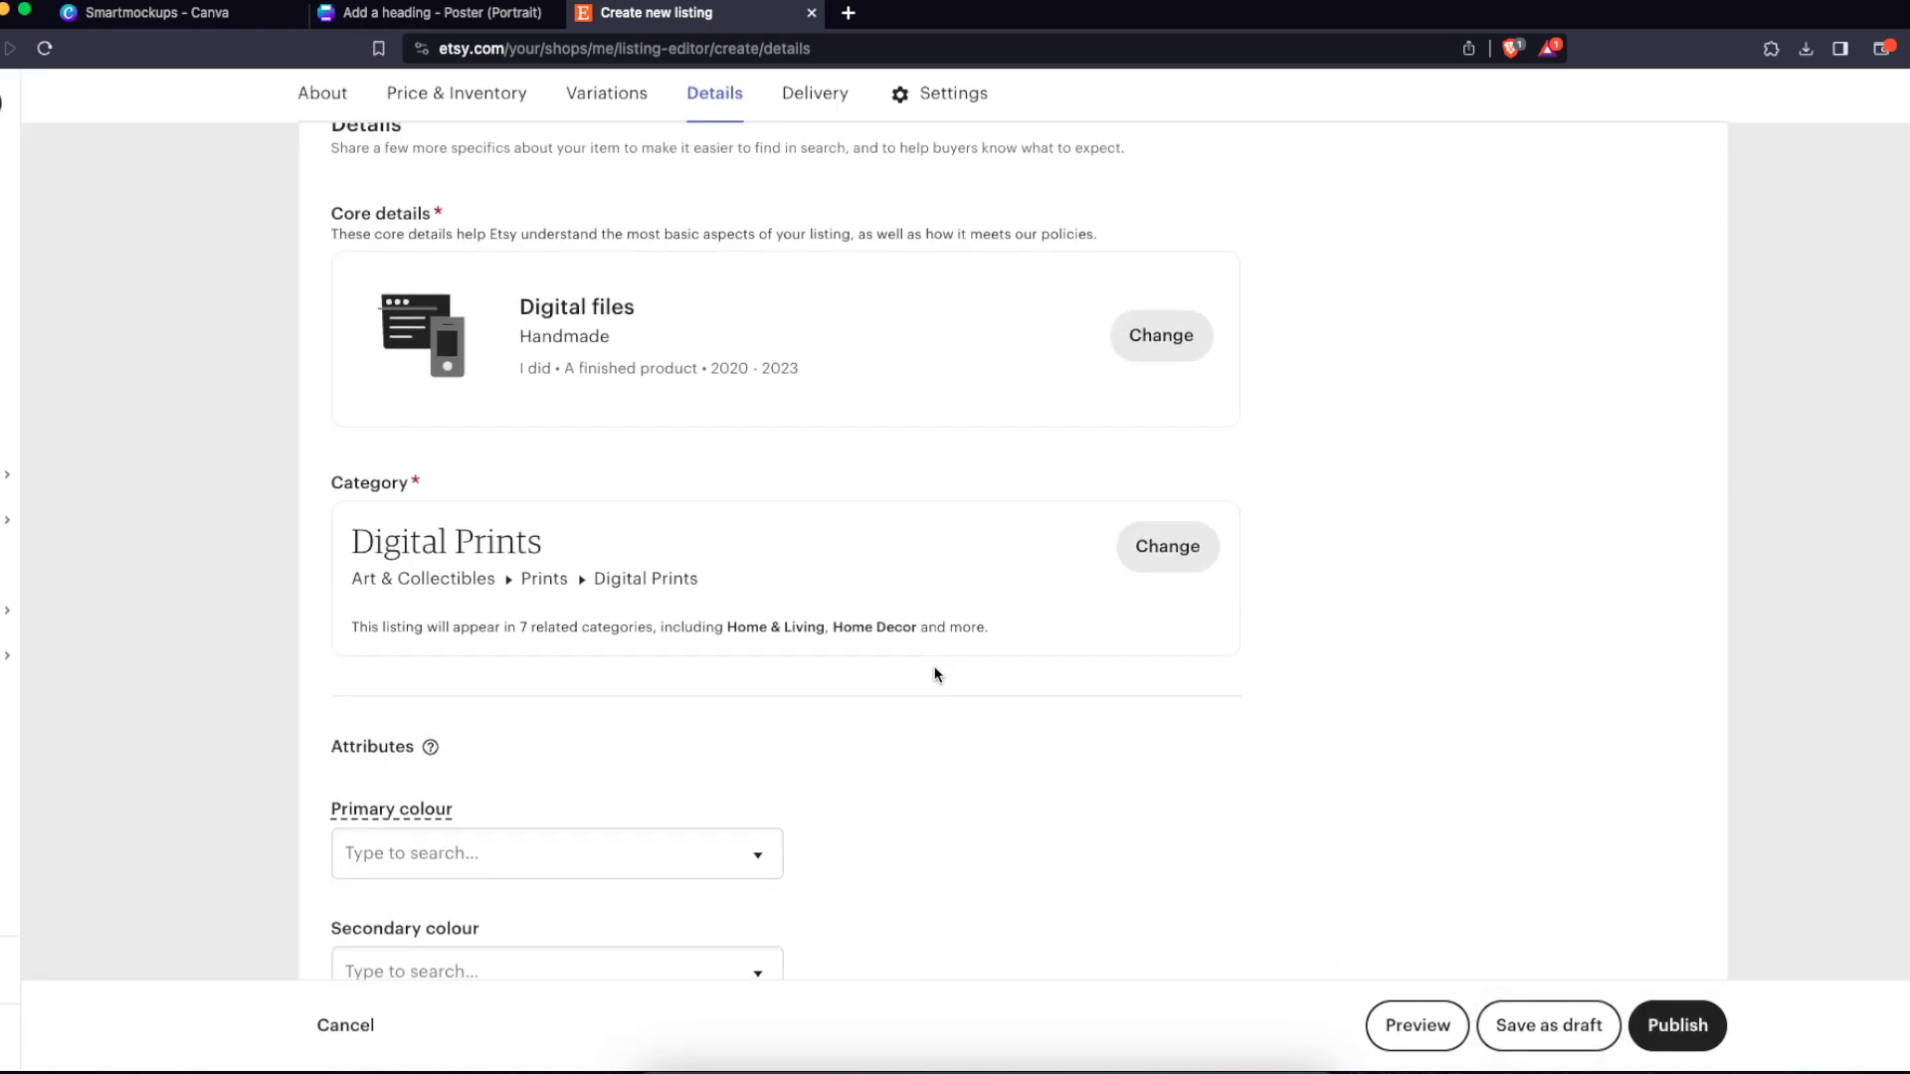
Step: Look up the poster's dimensions in the Canva design's file details and return to the Etsy listing
scroll(930, 666, "down", 5)
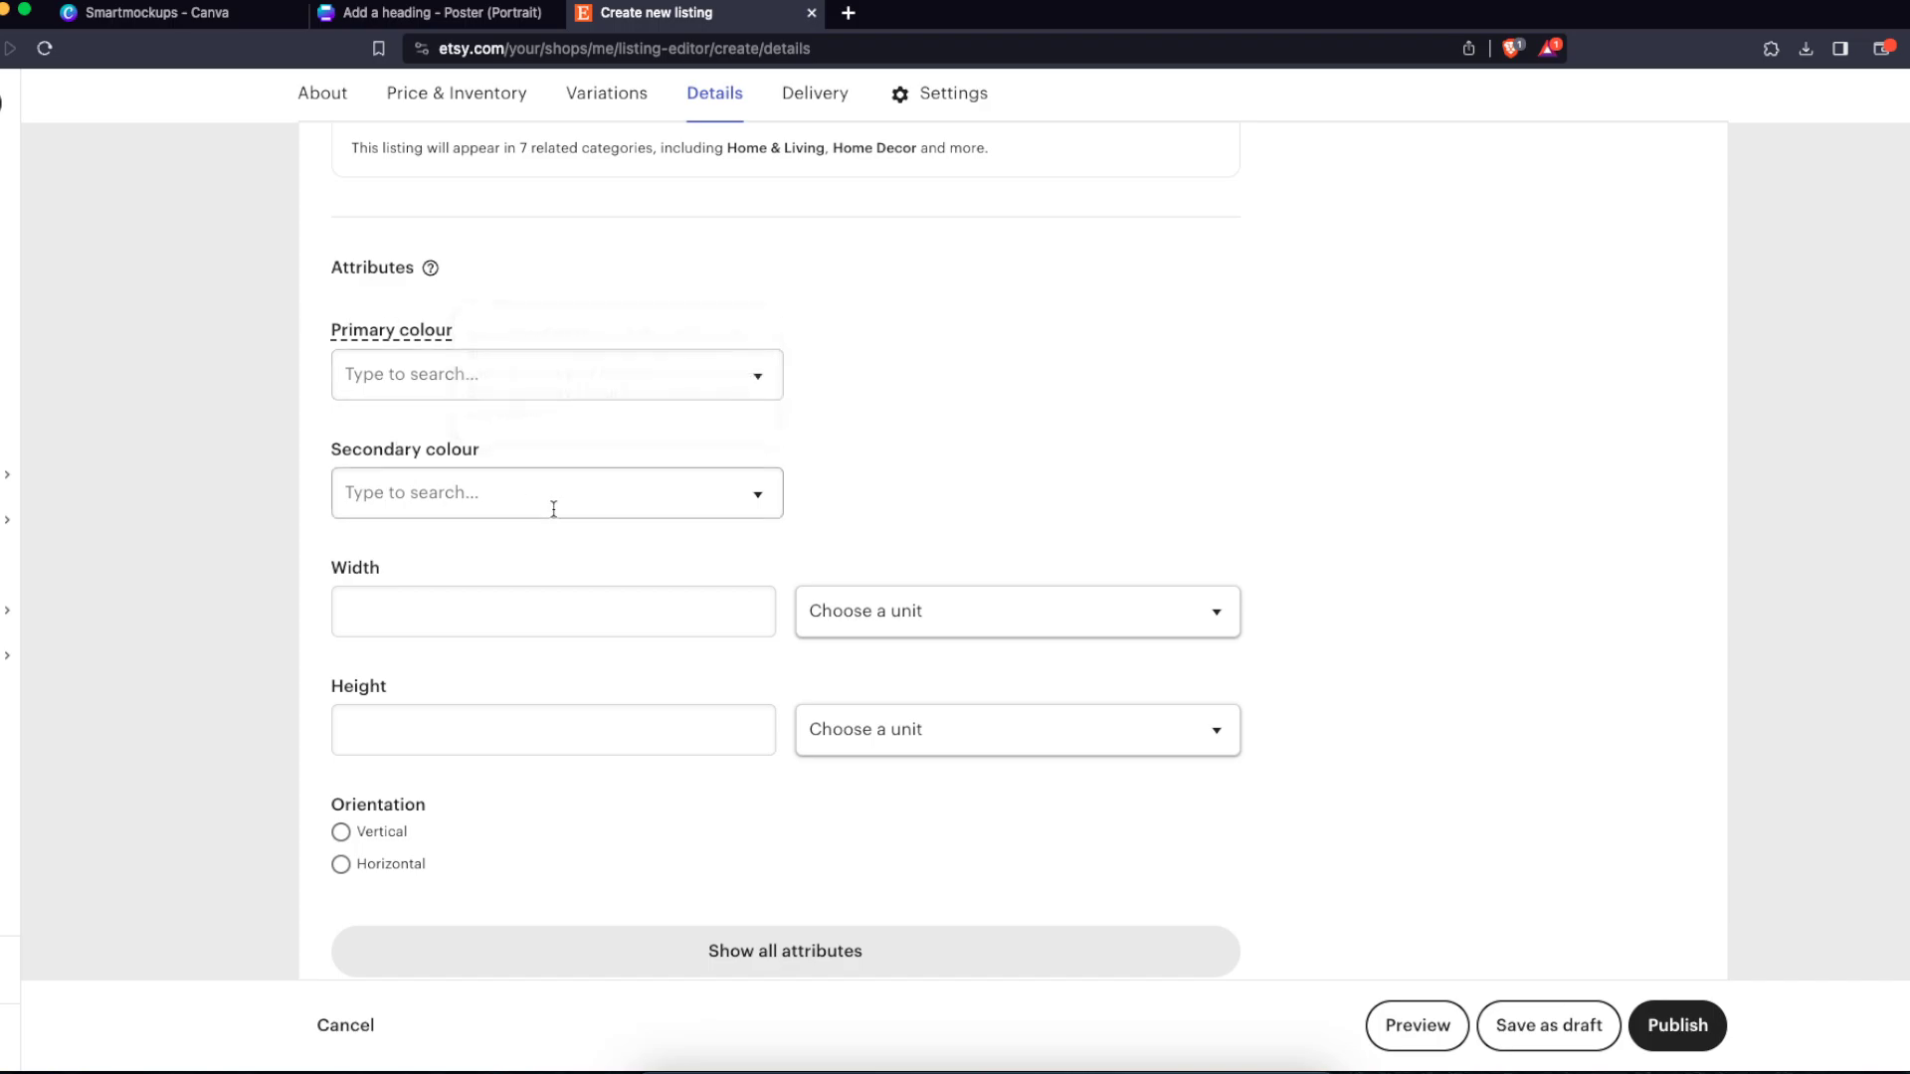
left_click(698, 593)
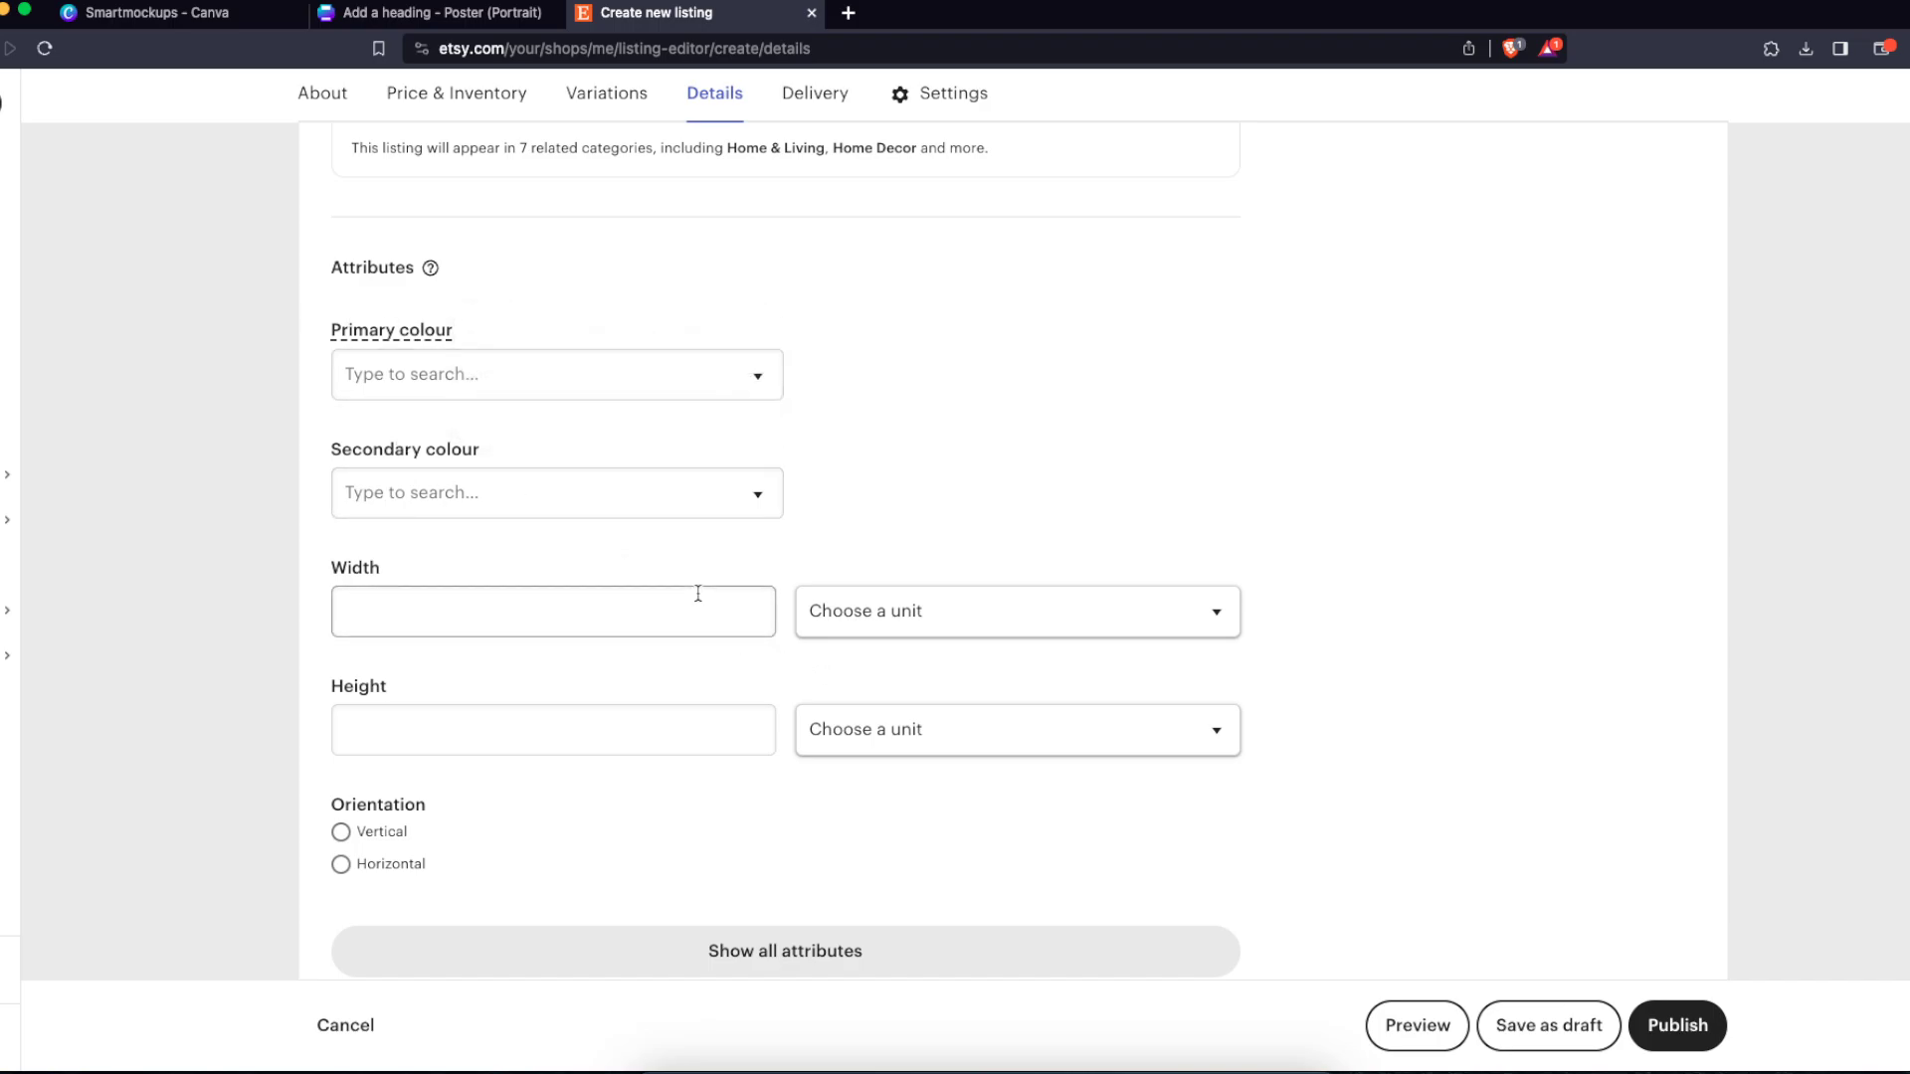
left_click(559, 597)
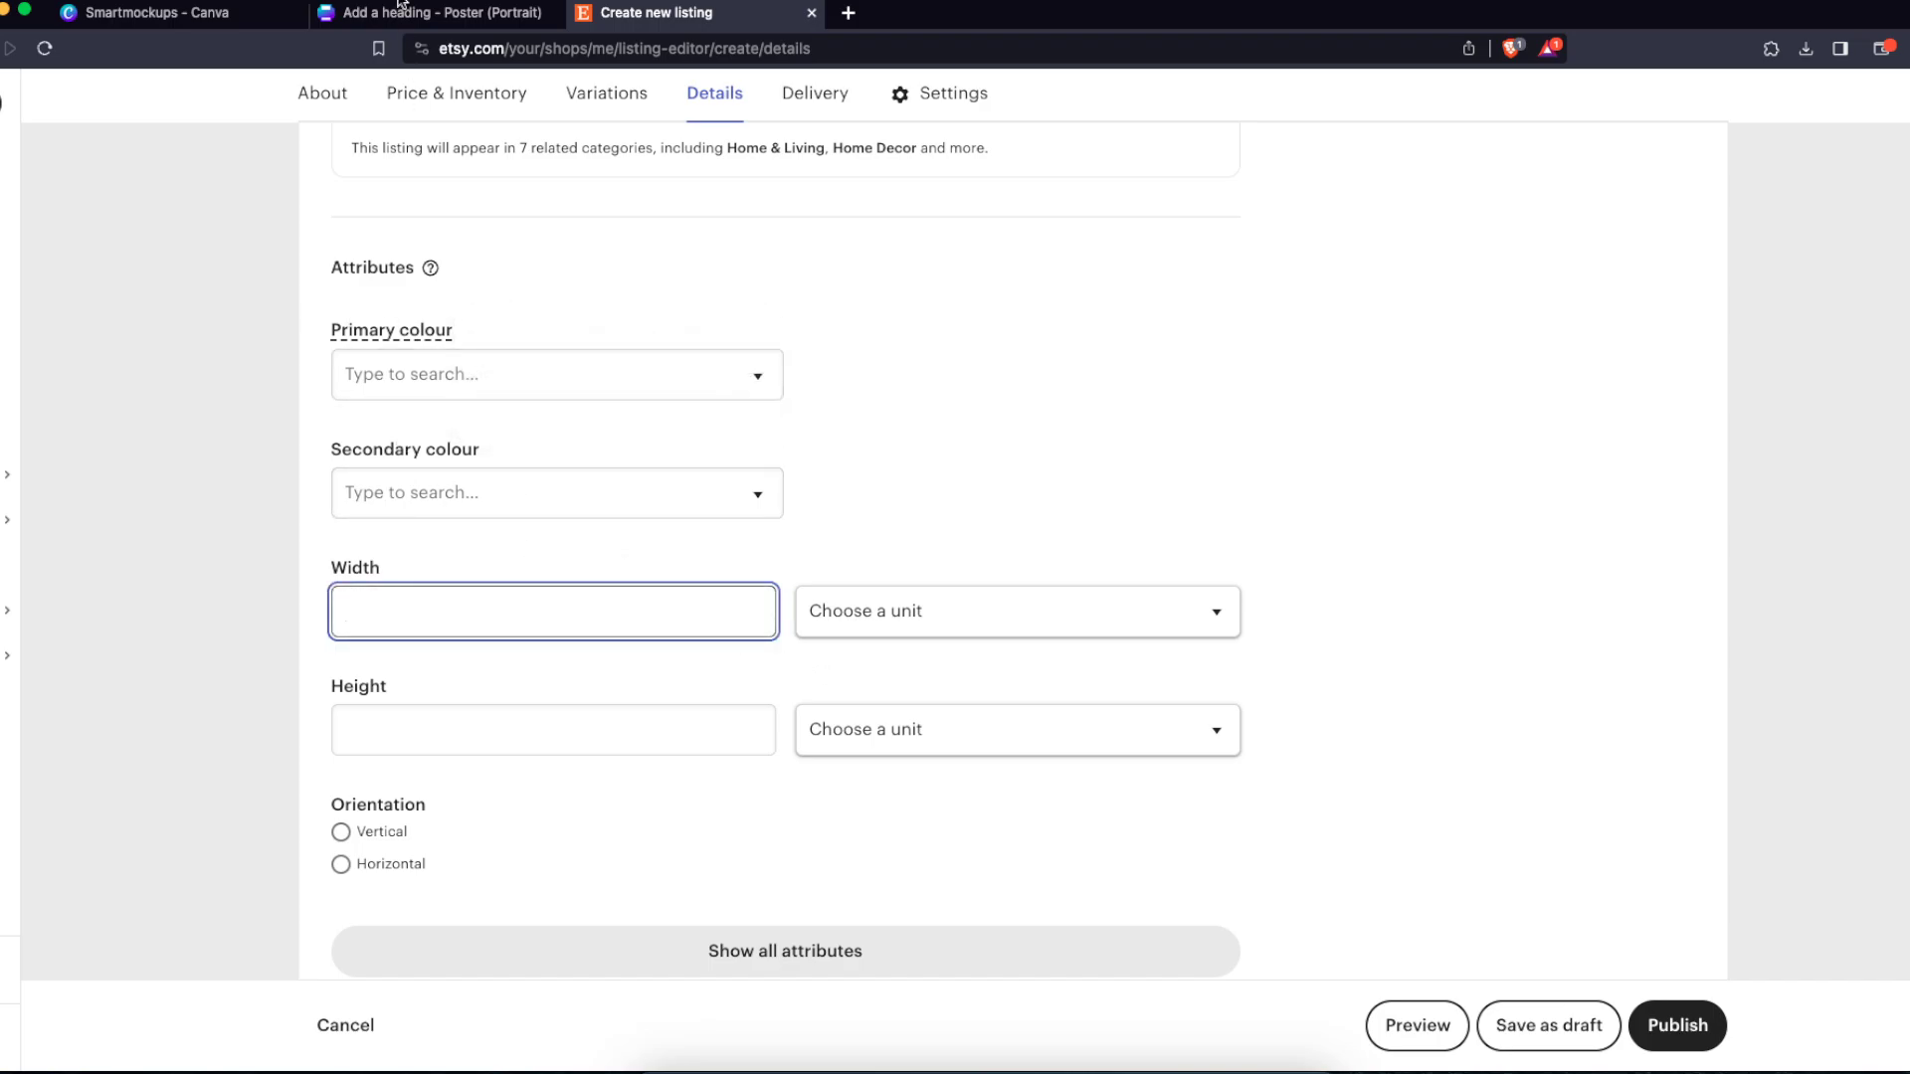
left_click(430, 12)
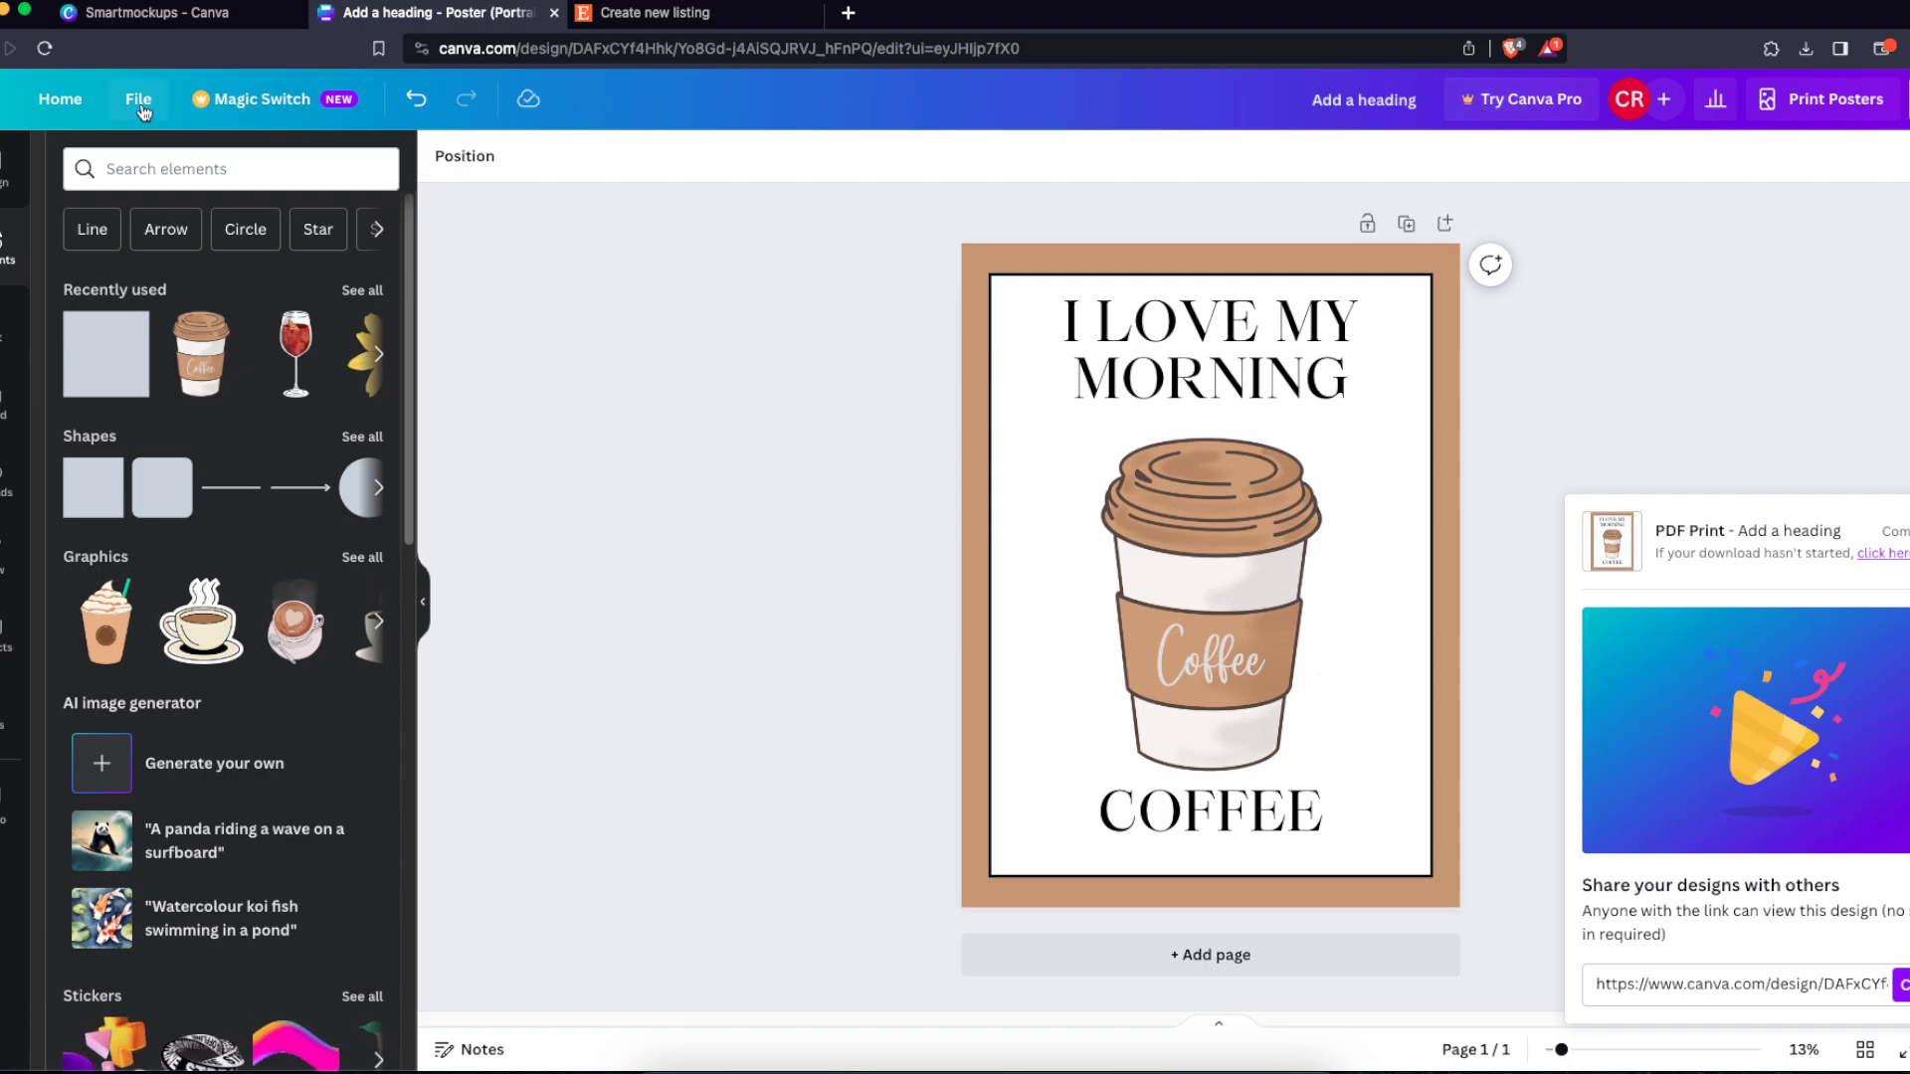
left_click(140, 104)
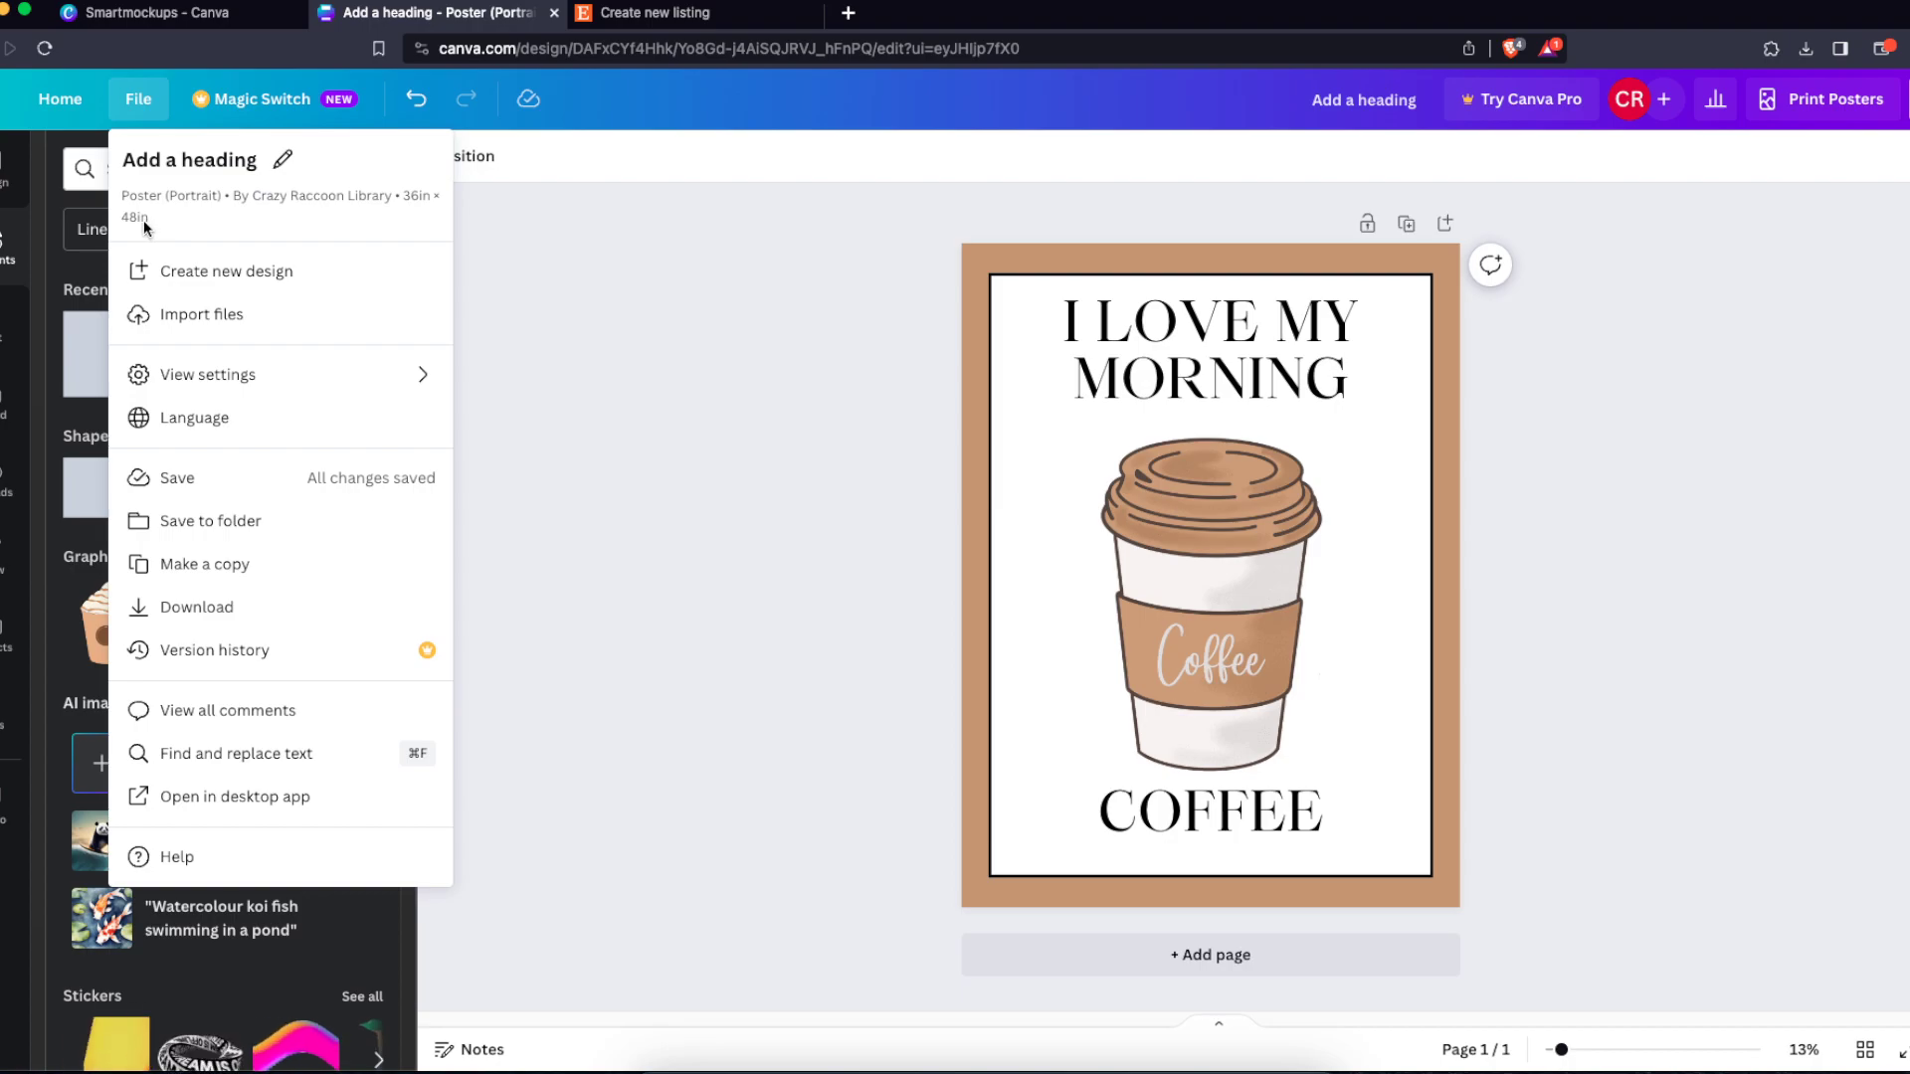
key("ctrl+Tab")
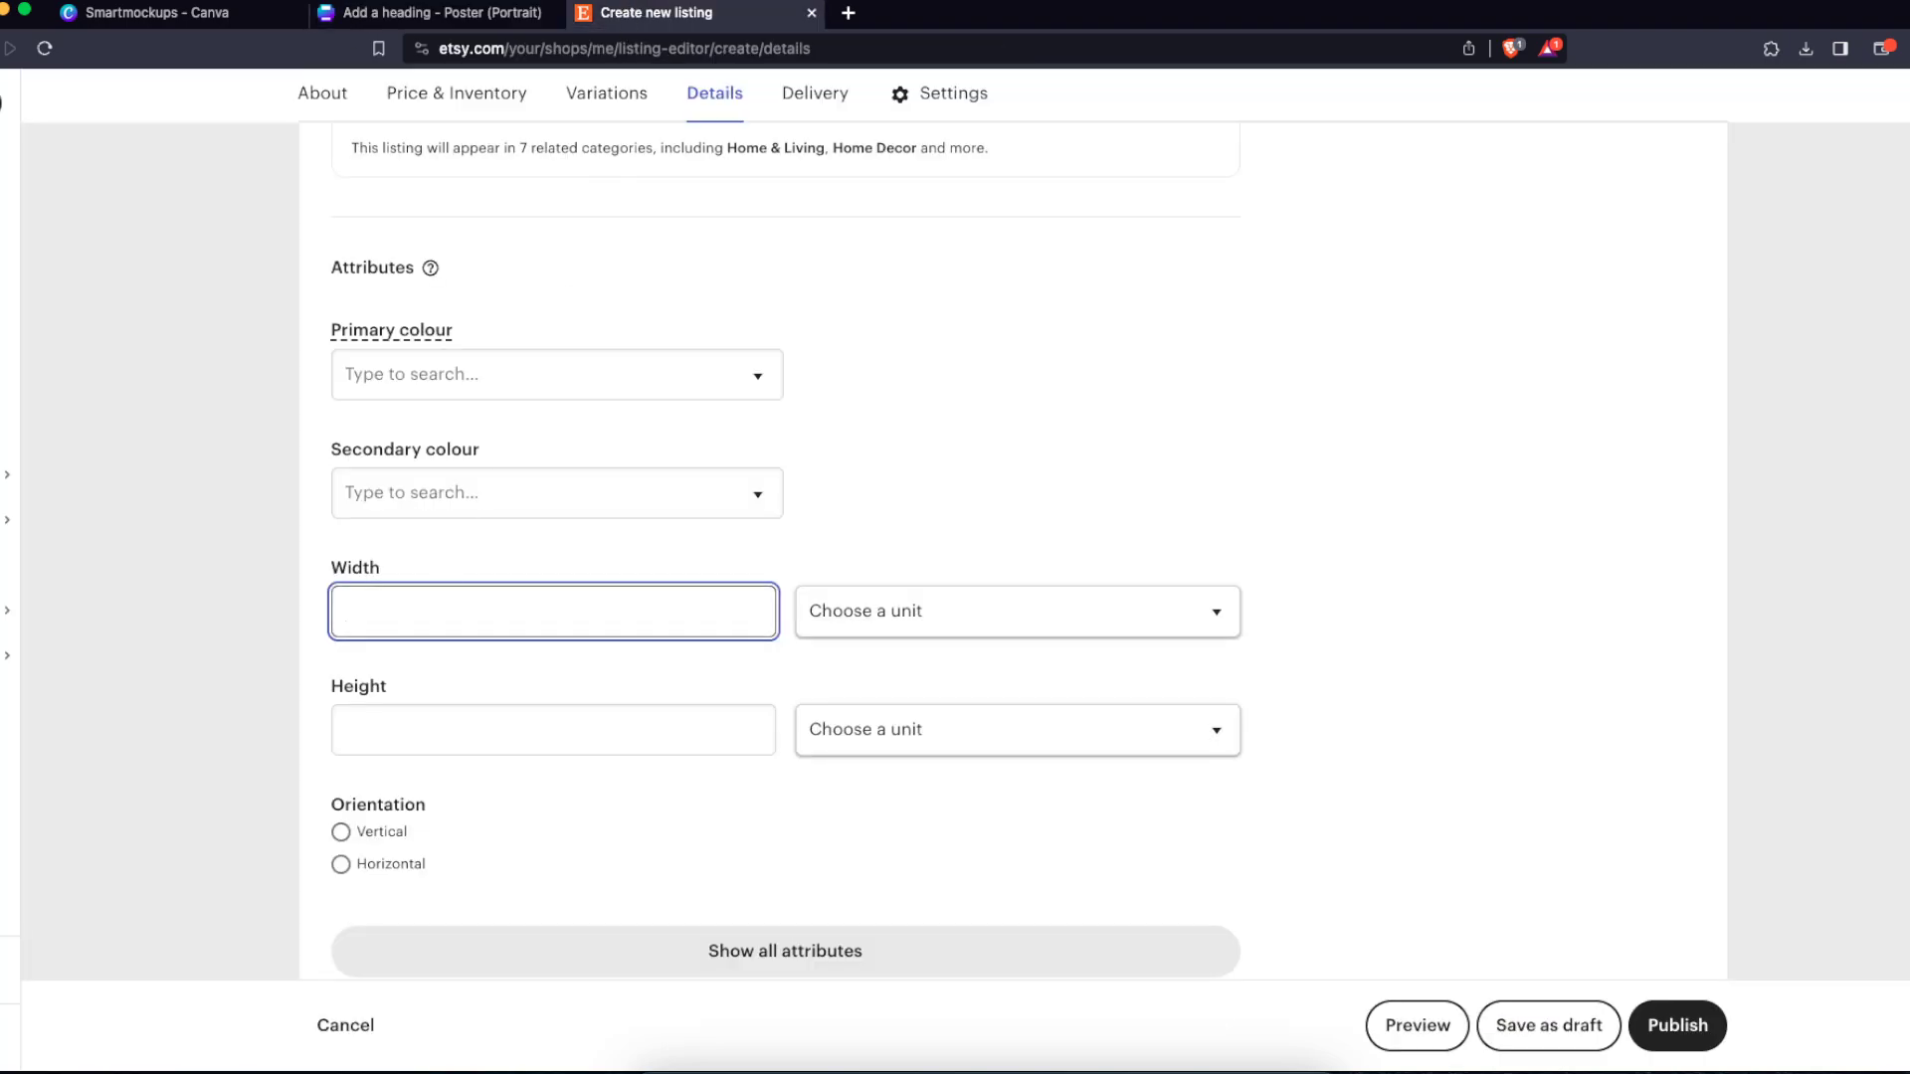
Step: Set the listing's width to 36 inches, its height to 48 inches and its orientation to Vertical
type("36")
left_click(460, 756)
type("48")
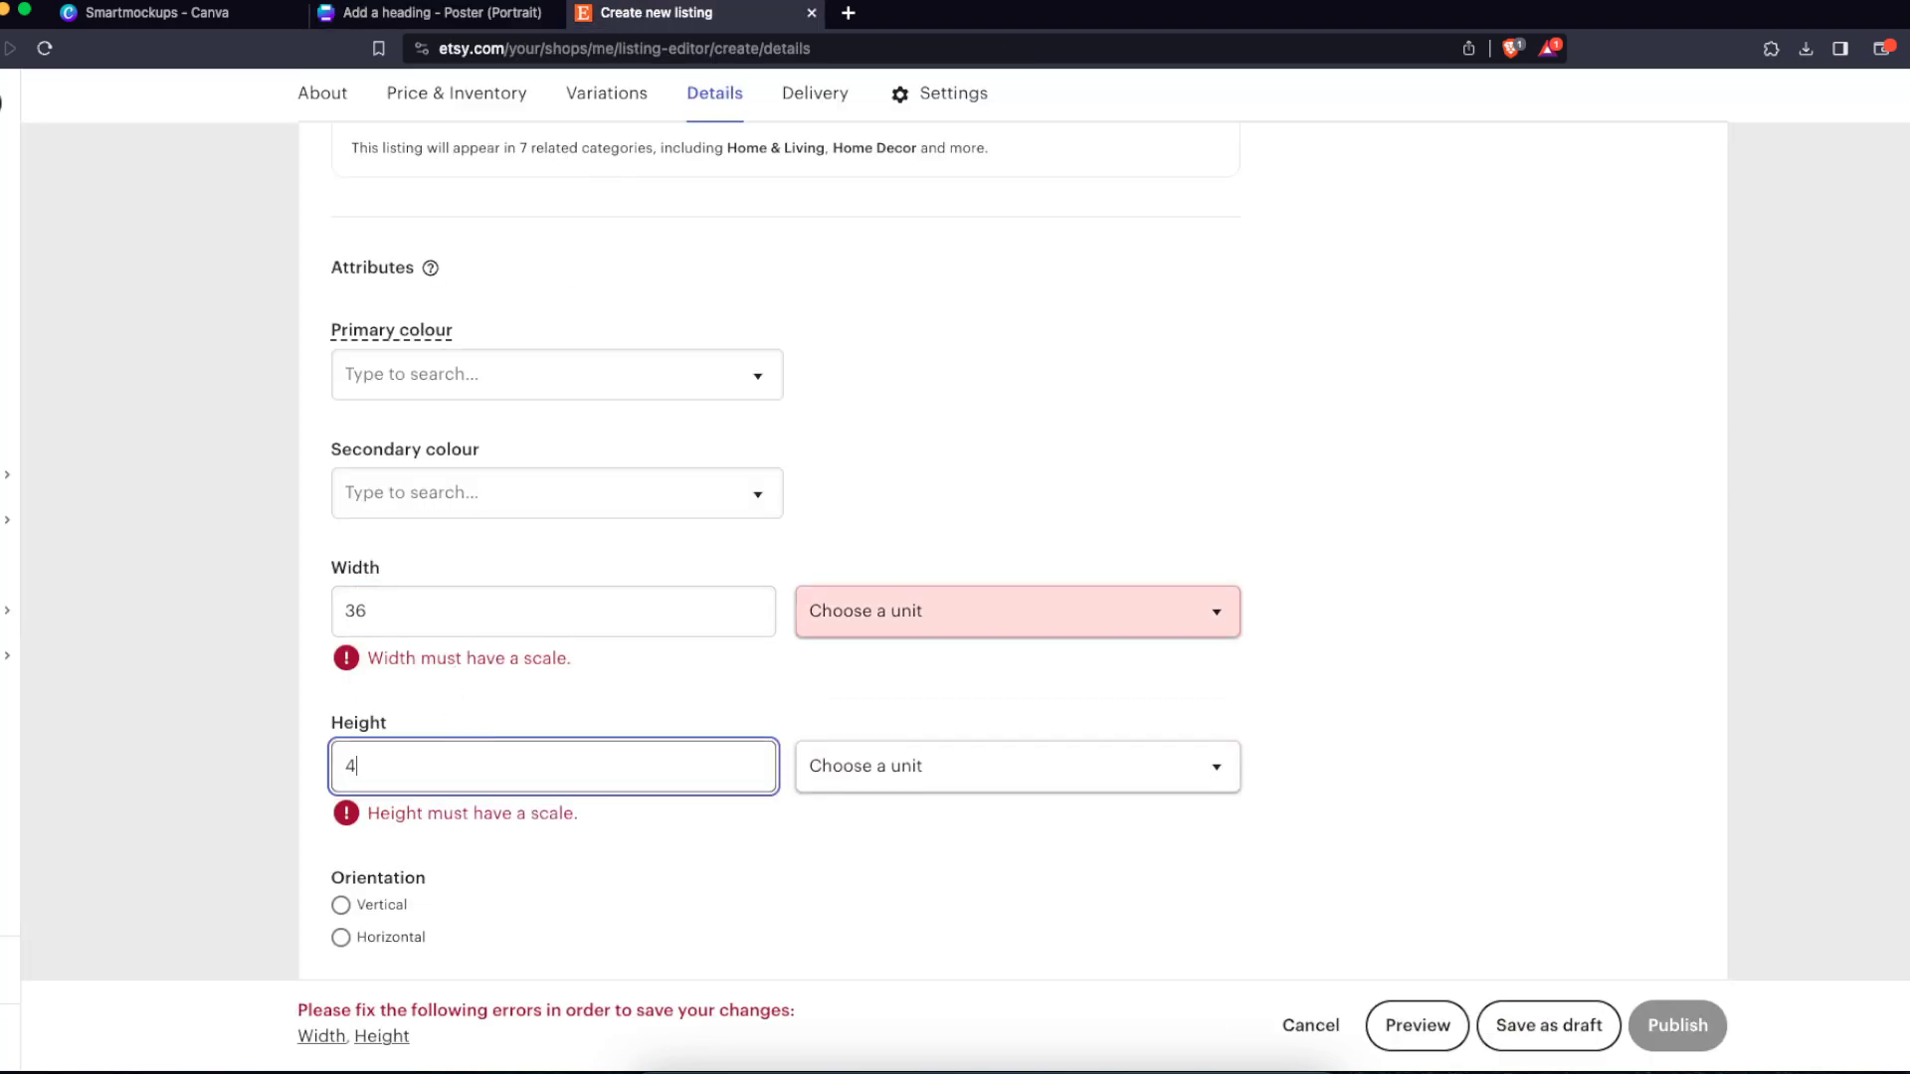
left_click(816, 625)
left_click(890, 695)
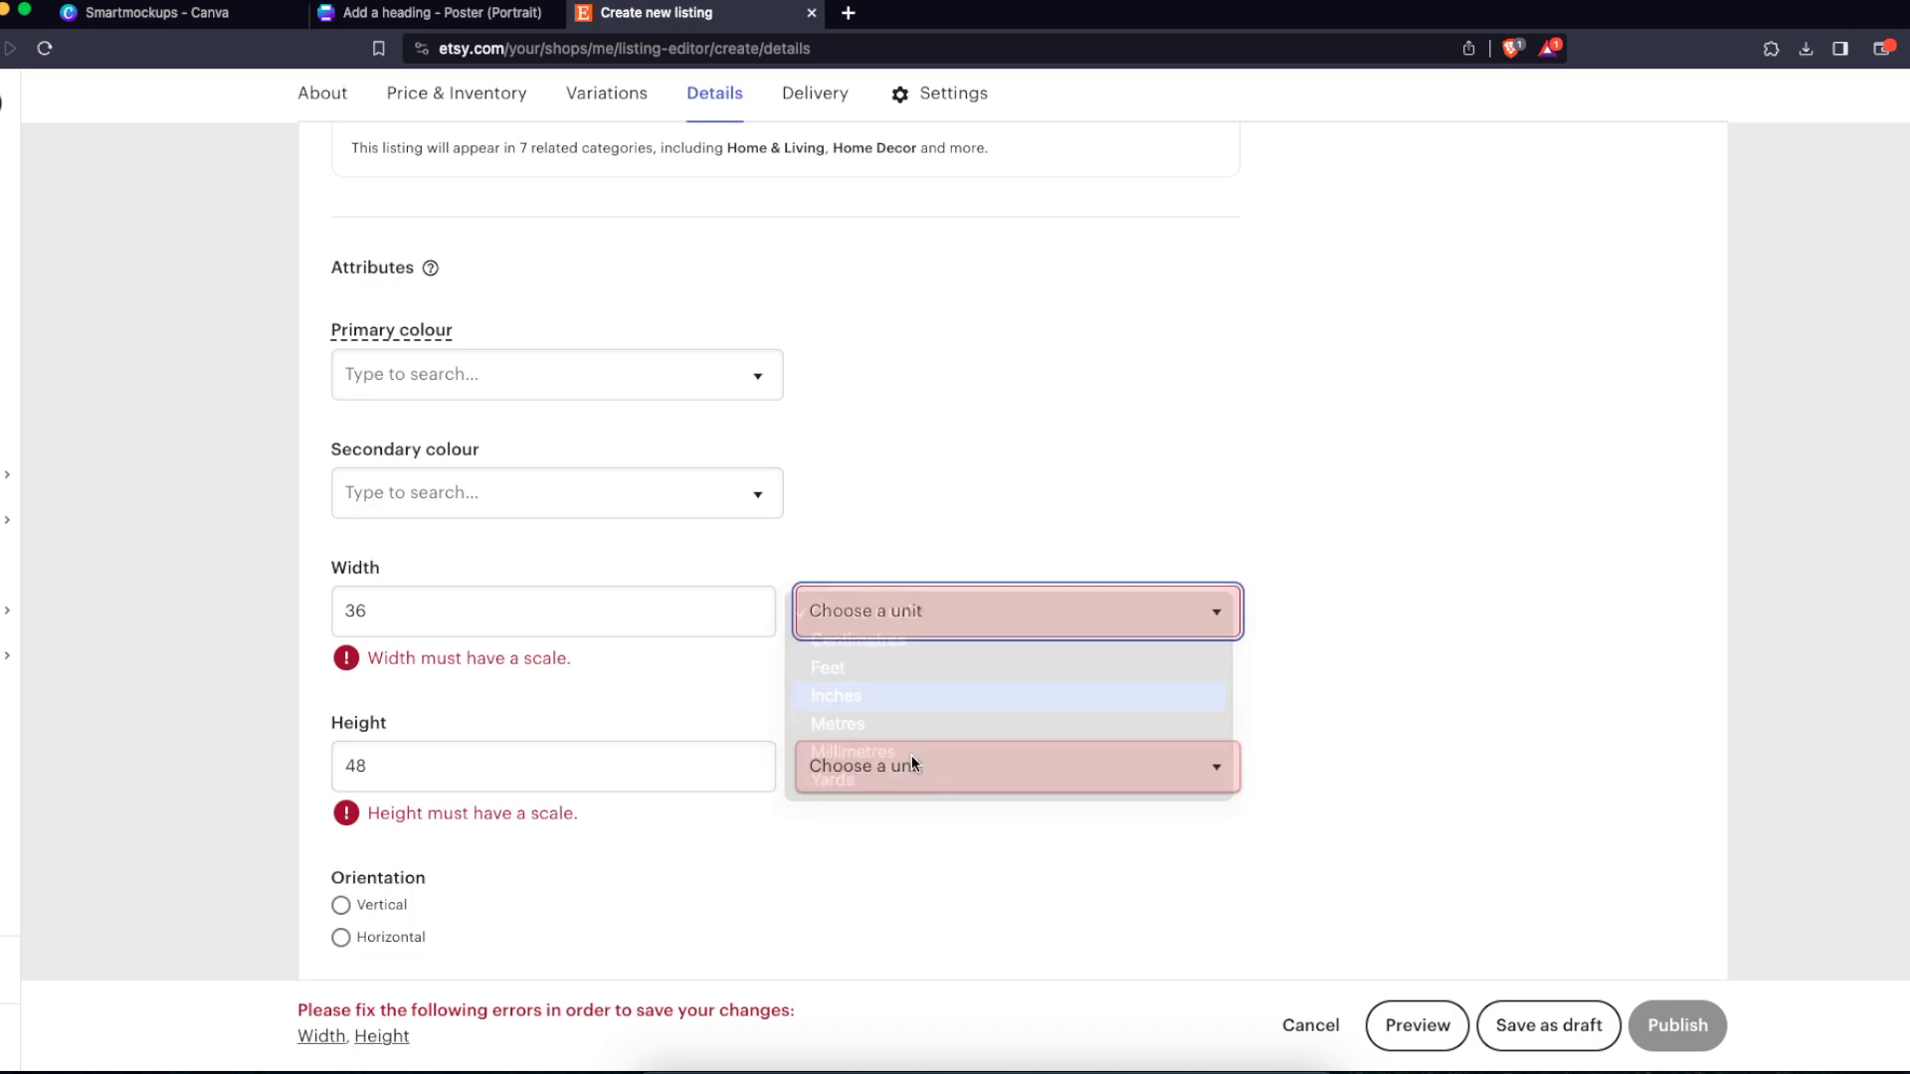
left_click(905, 730)
left_click(883, 810)
Step: Check the tag guidance and add the tag "coffee wall art" to the listing
scroll(826, 822, "down", 3)
scroll(844, 725, "down", 5)
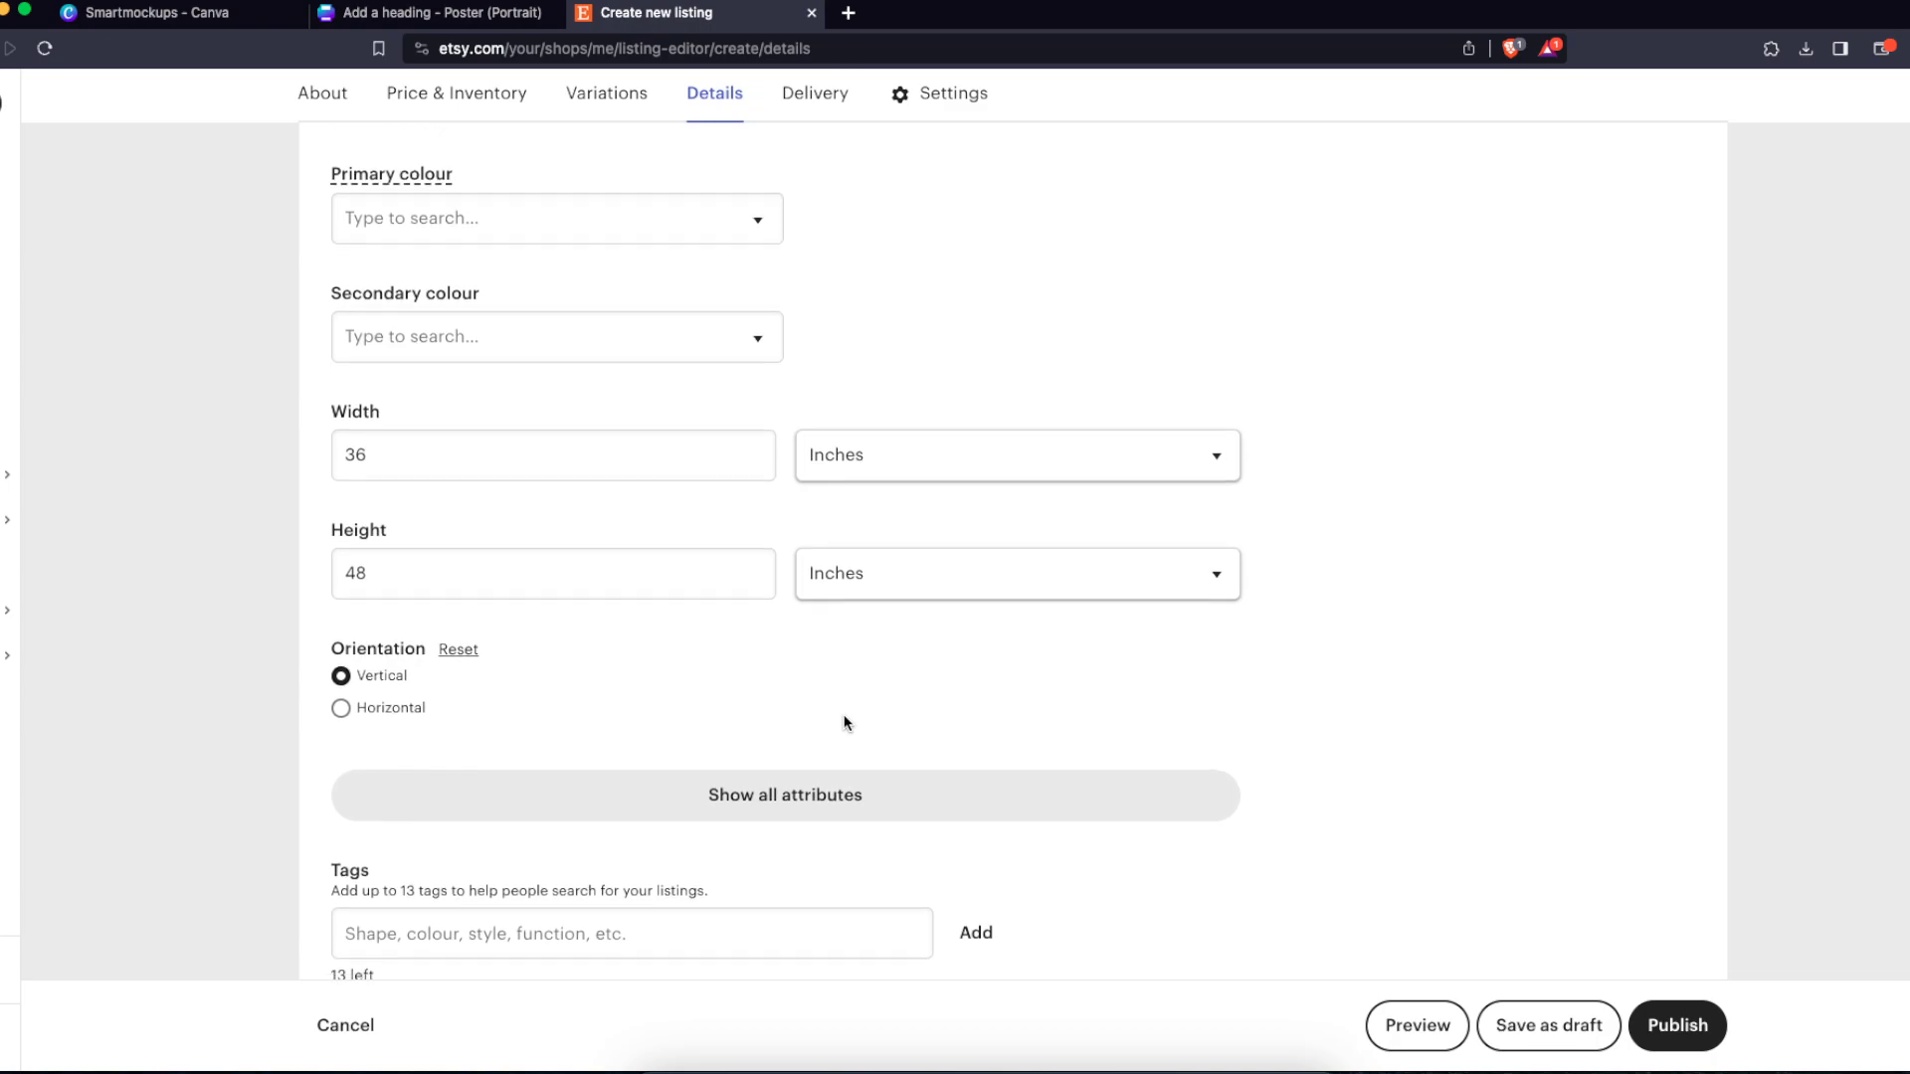
left_click(471, 468)
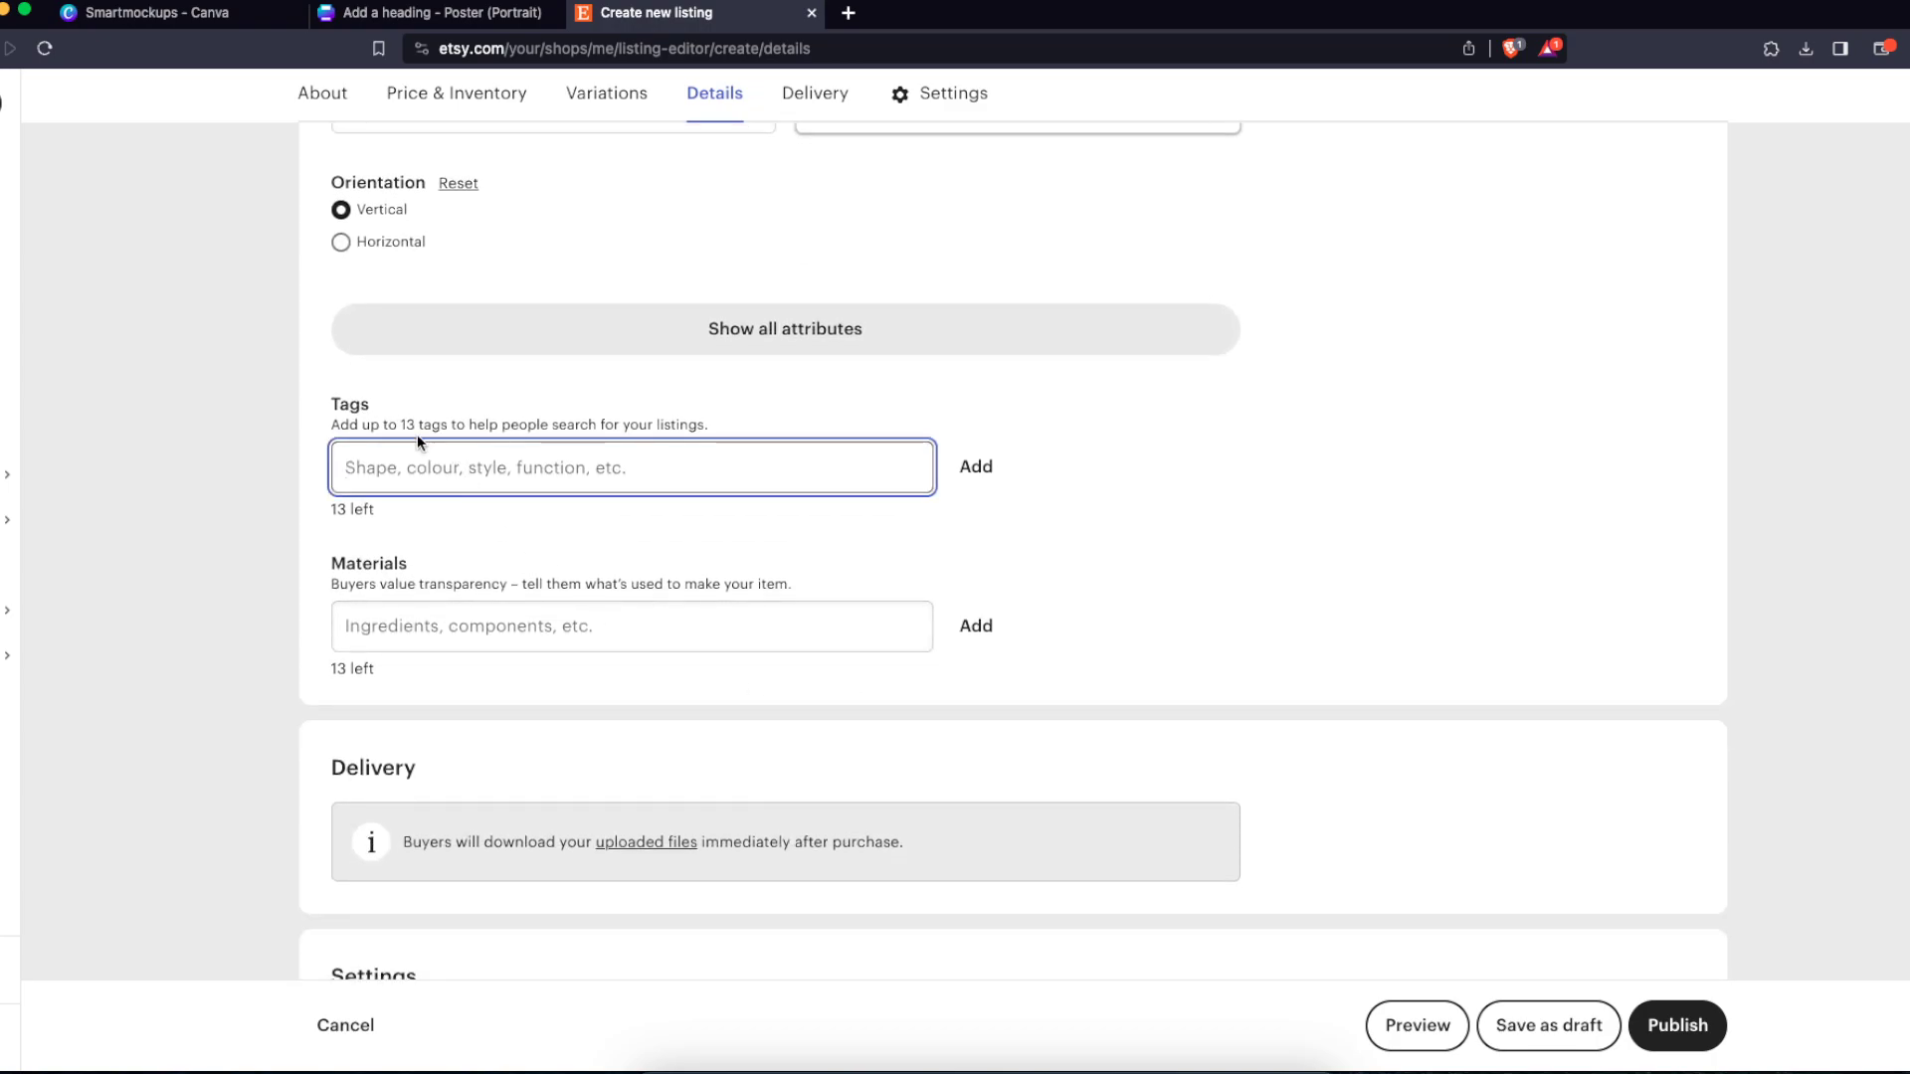
scroll(445, 504, "up", 2)
left_click_drag(362, 543, 701, 546)
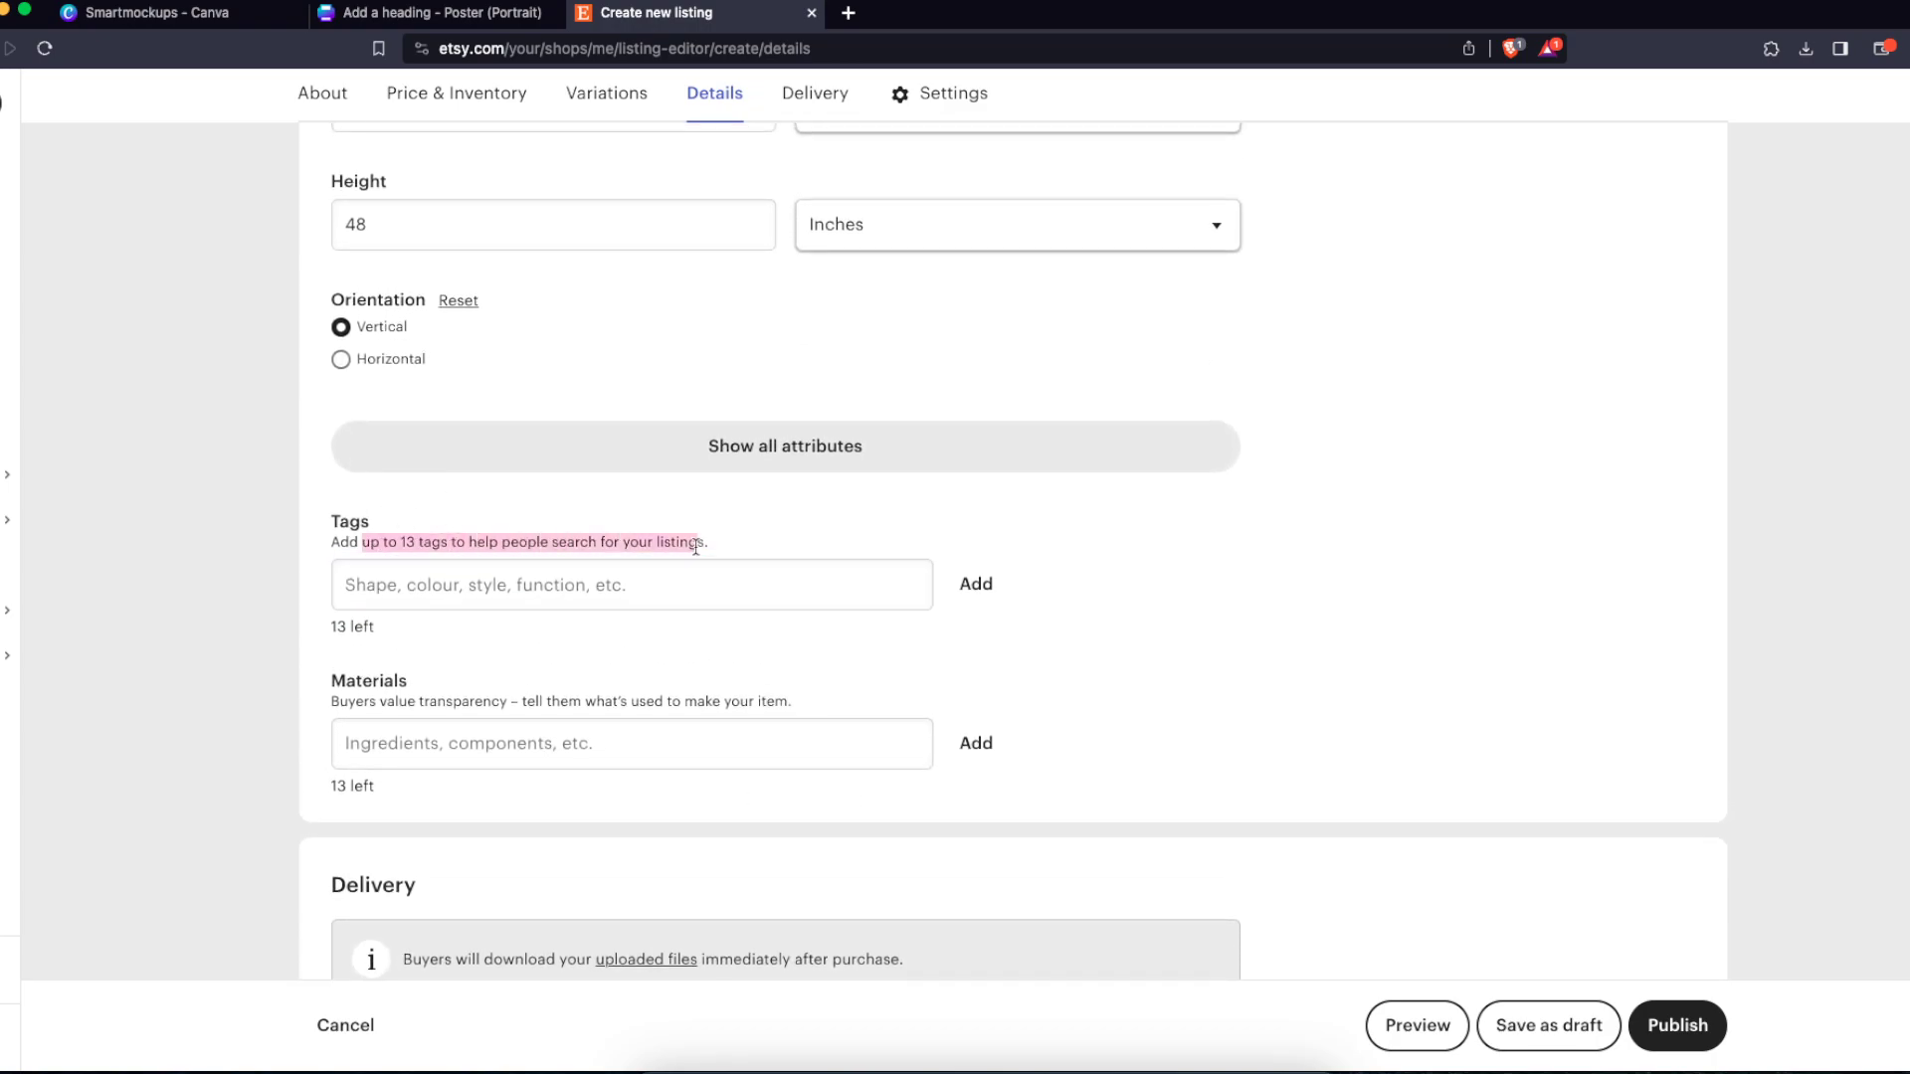
left_click(448, 545)
left_click_drag(385, 545, 450, 545)
left_click(486, 565)
left_click(486, 565)
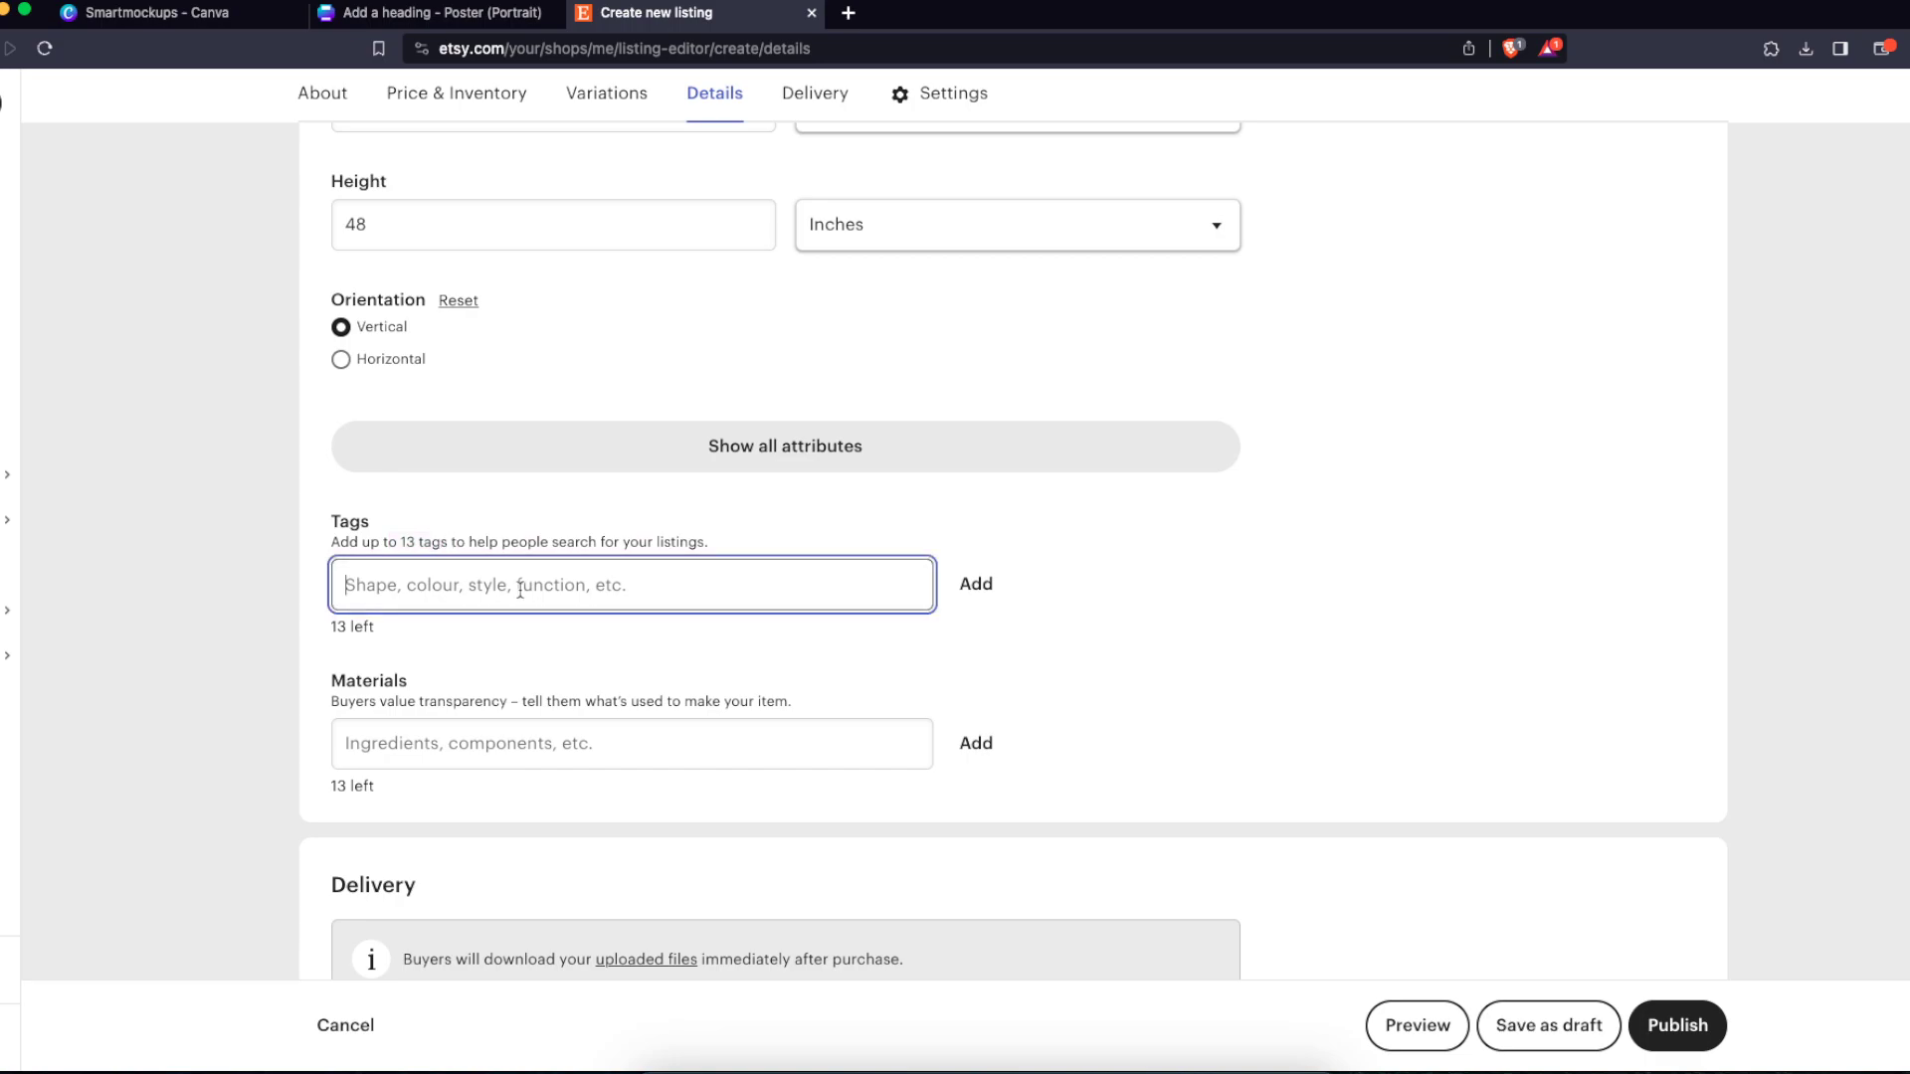
type("coffee ")
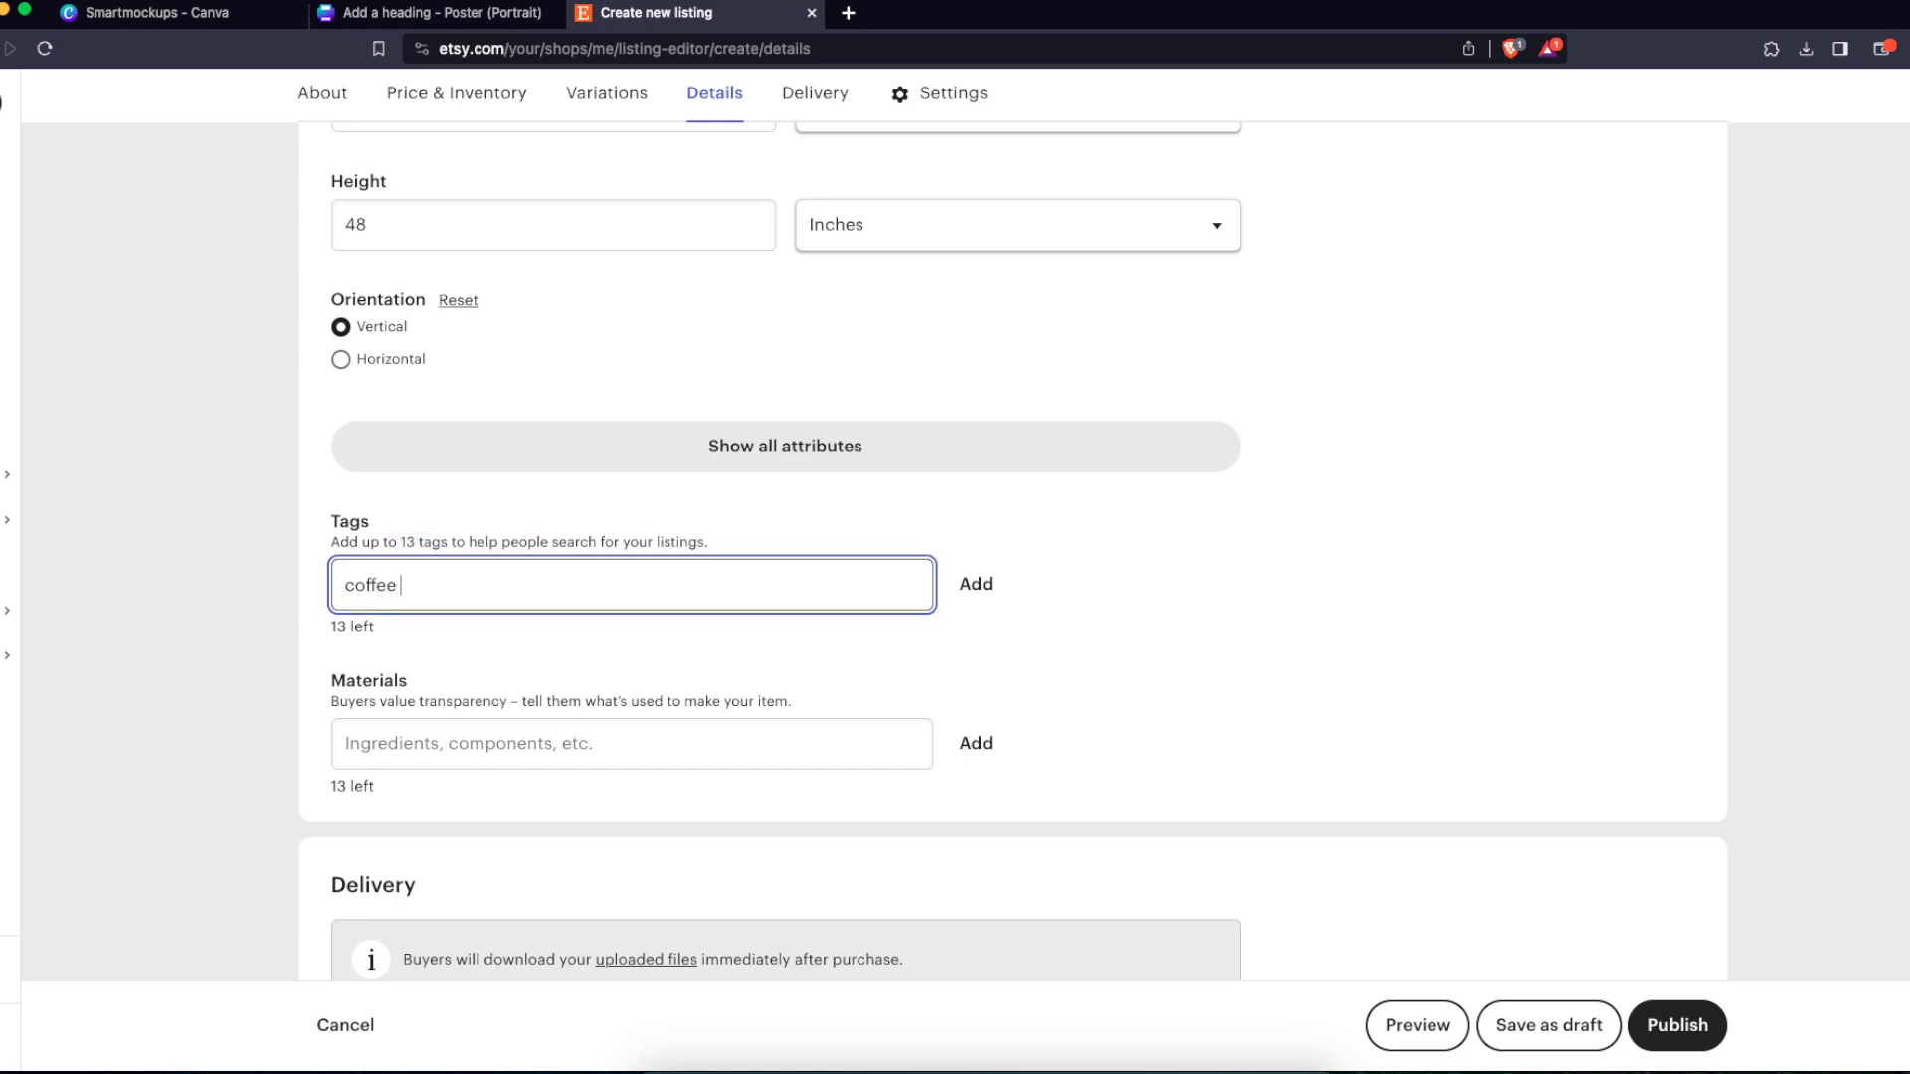
type("wall art")
key("Return")
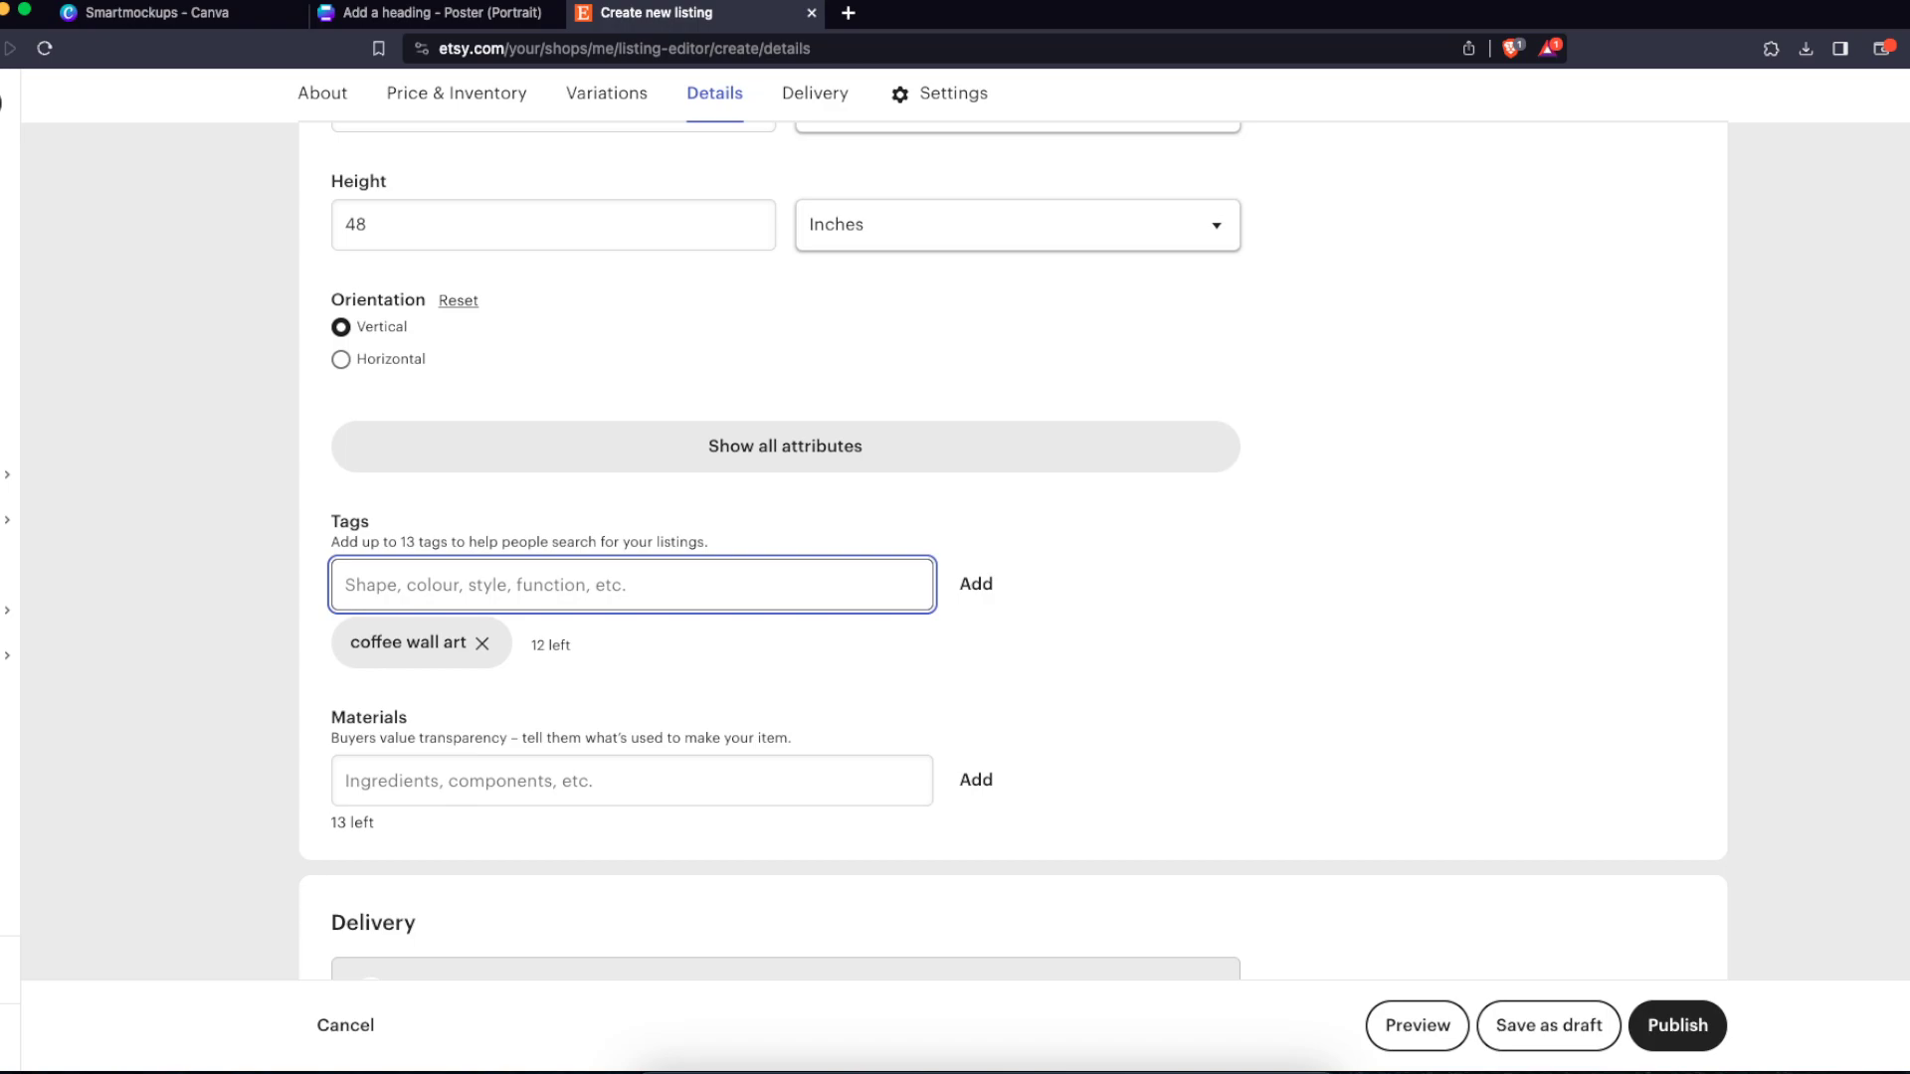
Step: Add a second tag, "coffee digital print", to the listing
type("coffee ")
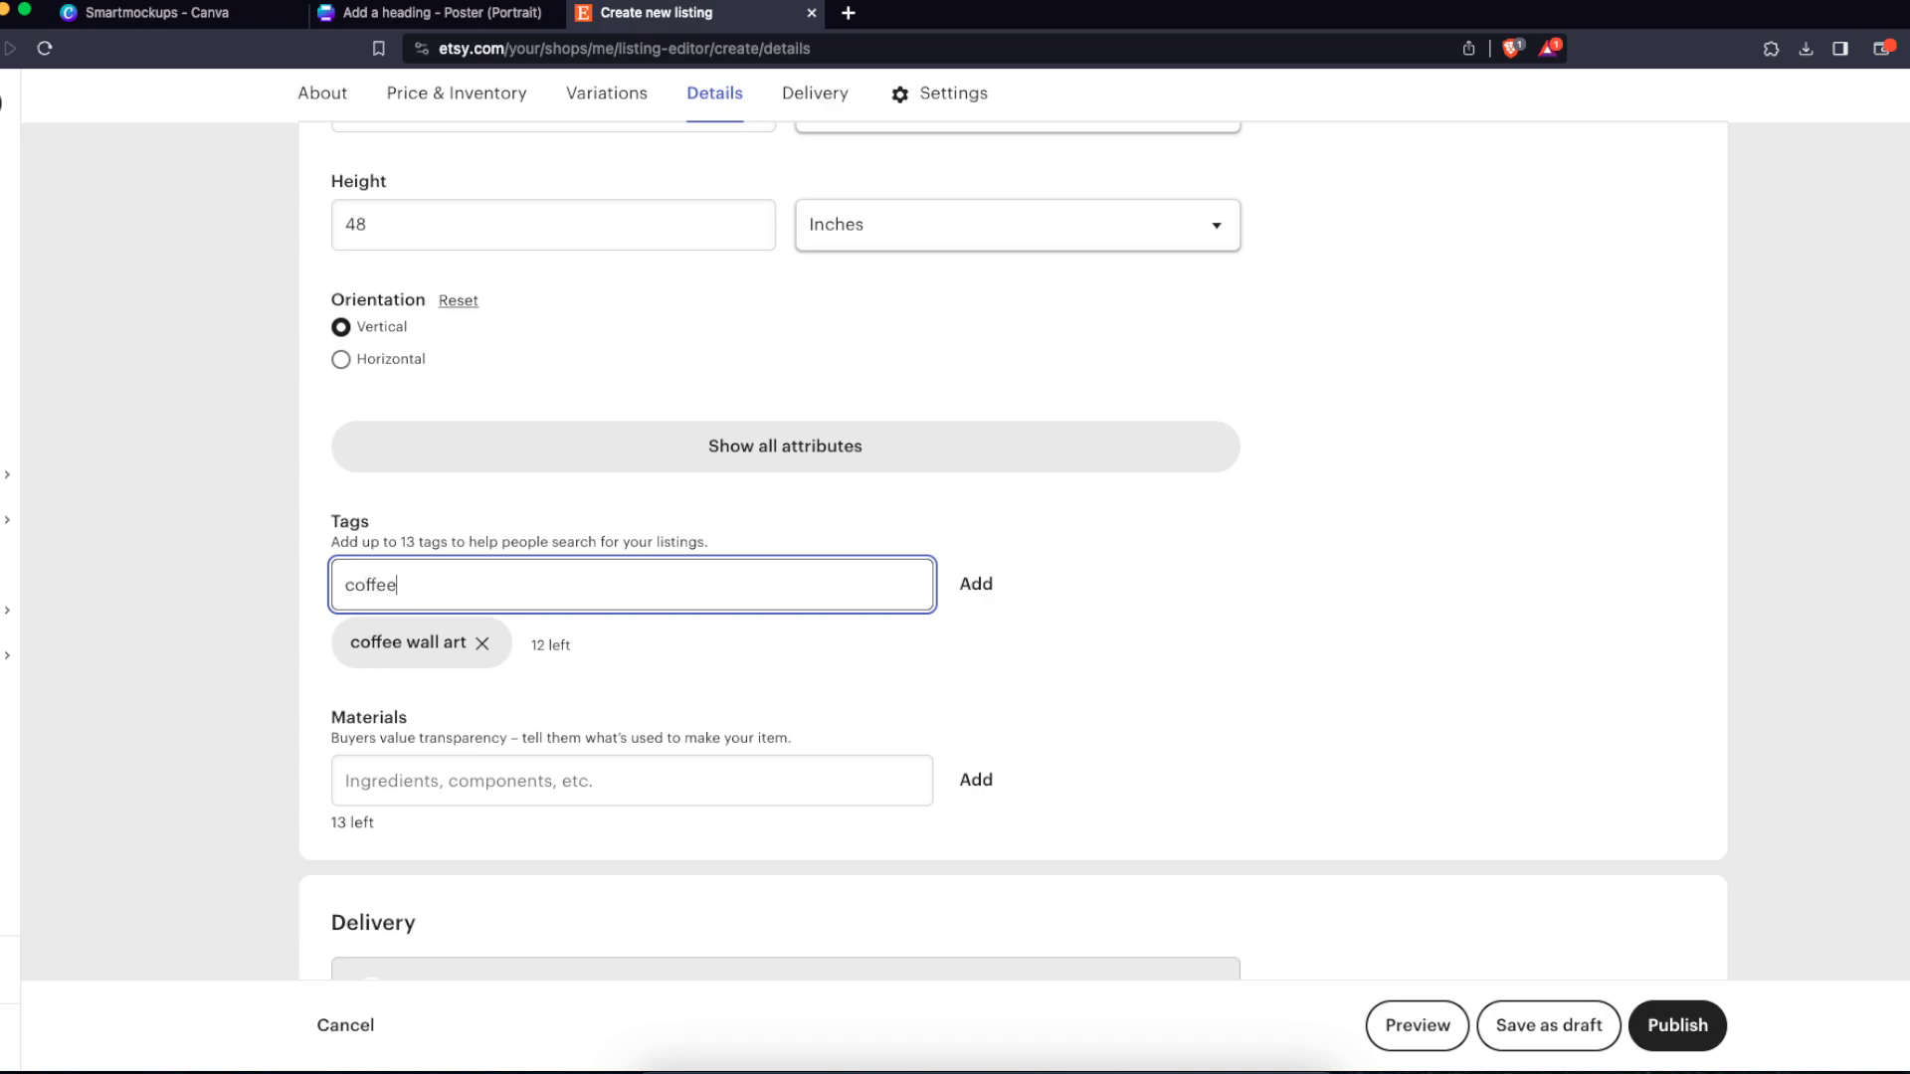
type("digital print")
key("Return")
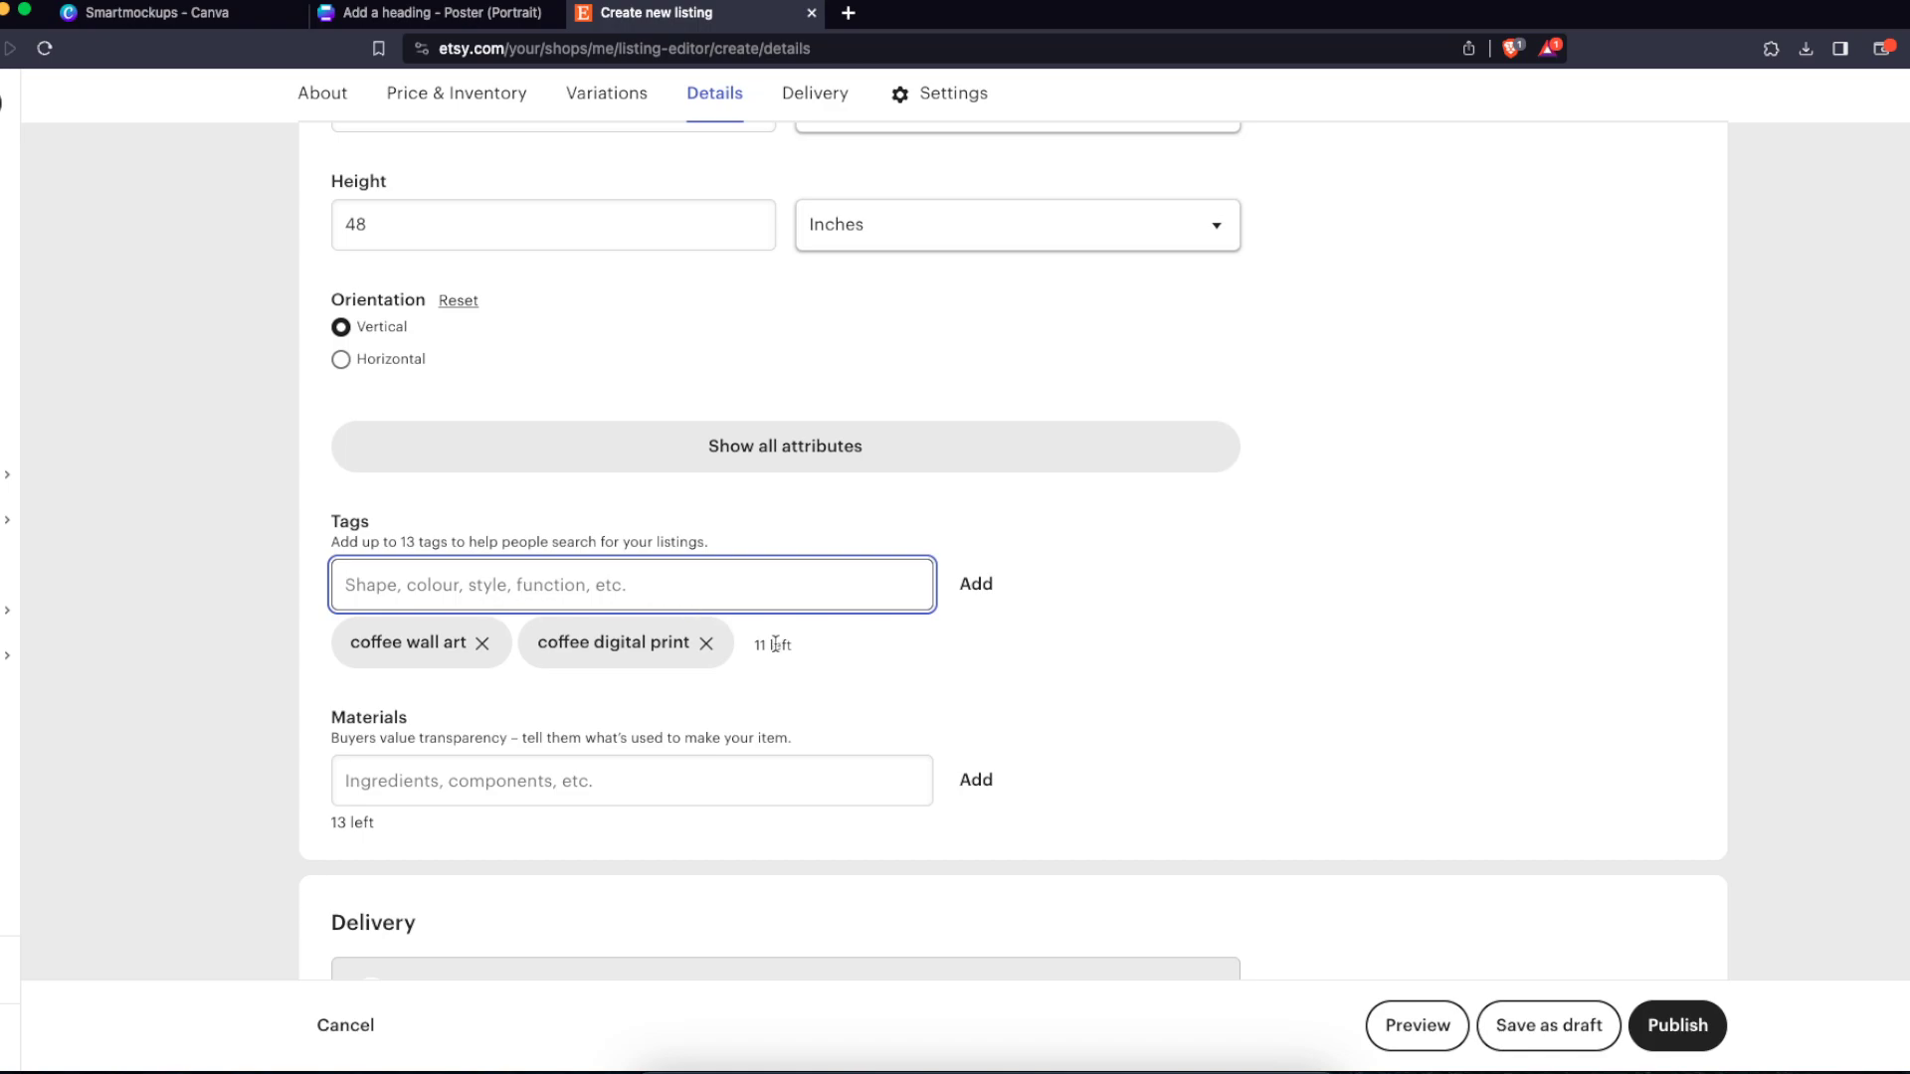
left_click(423, 538)
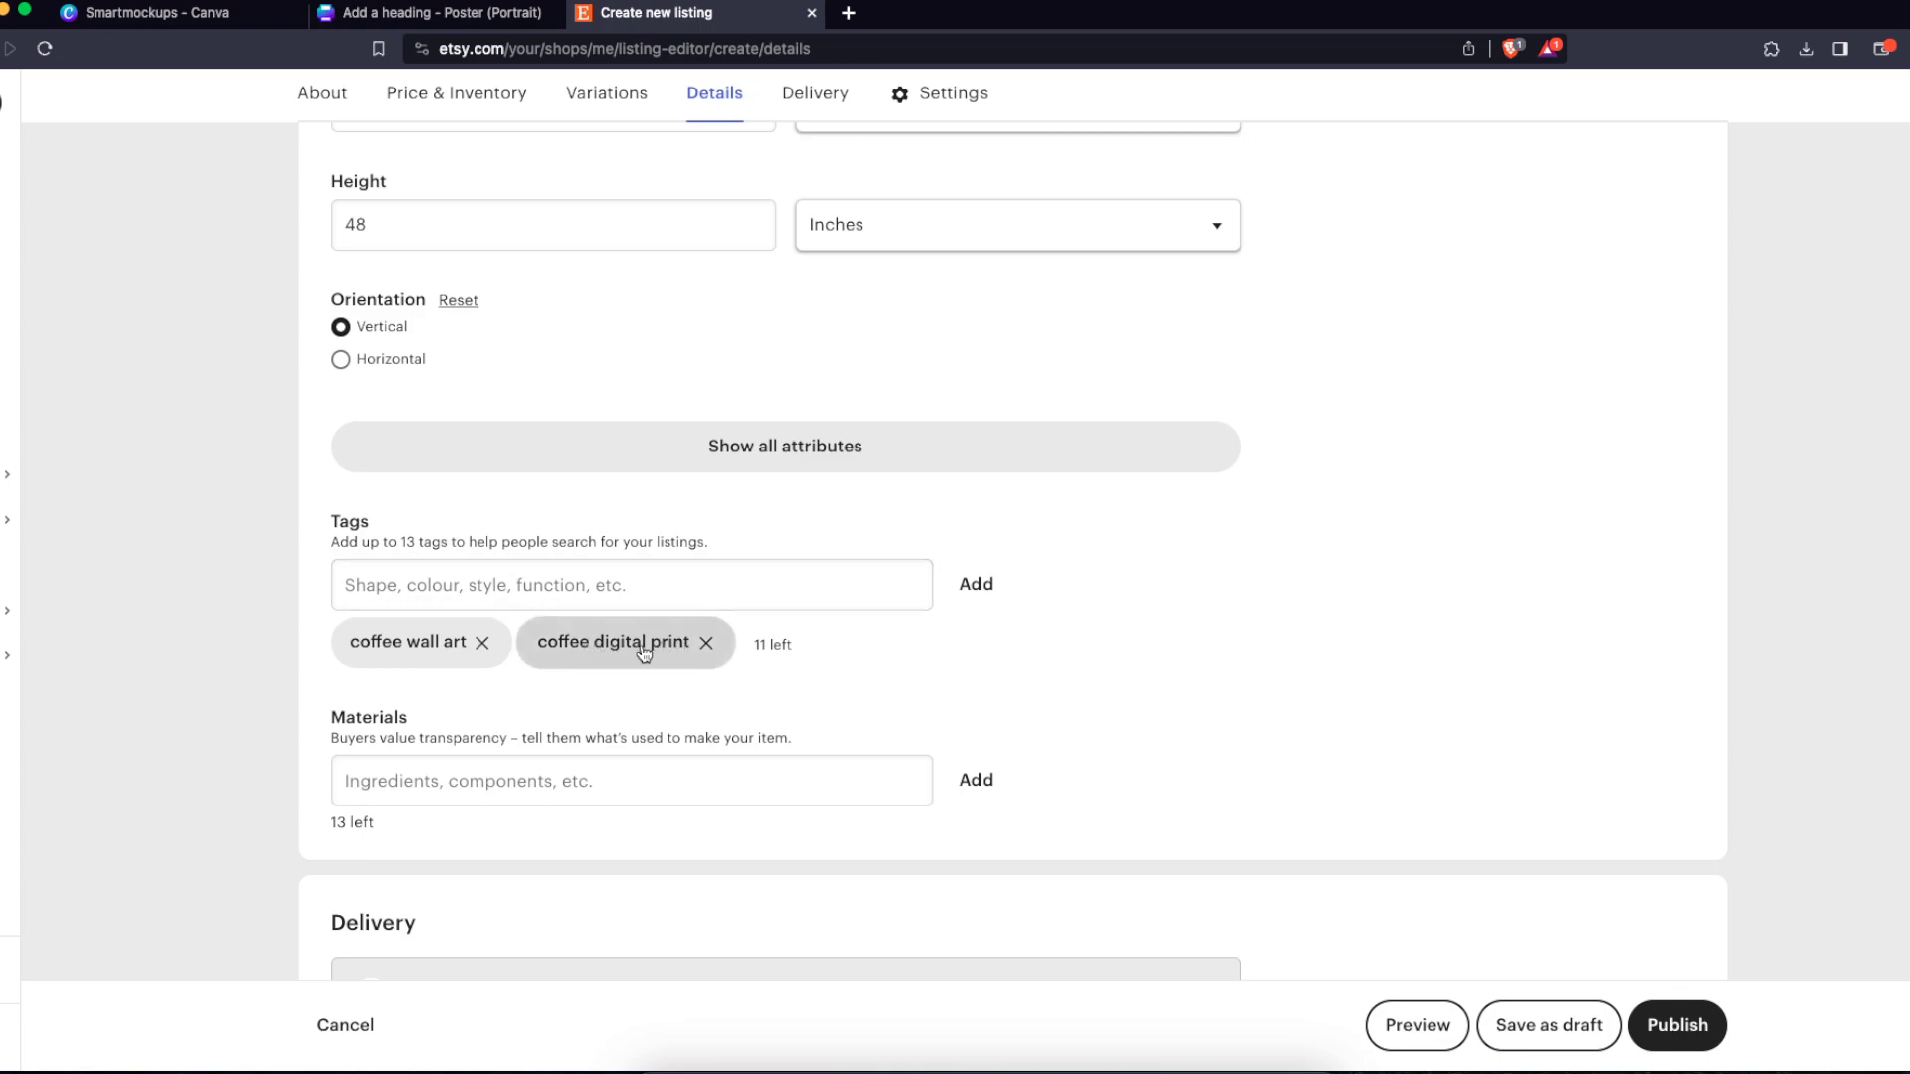
left_click(635, 594)
type("coffe")
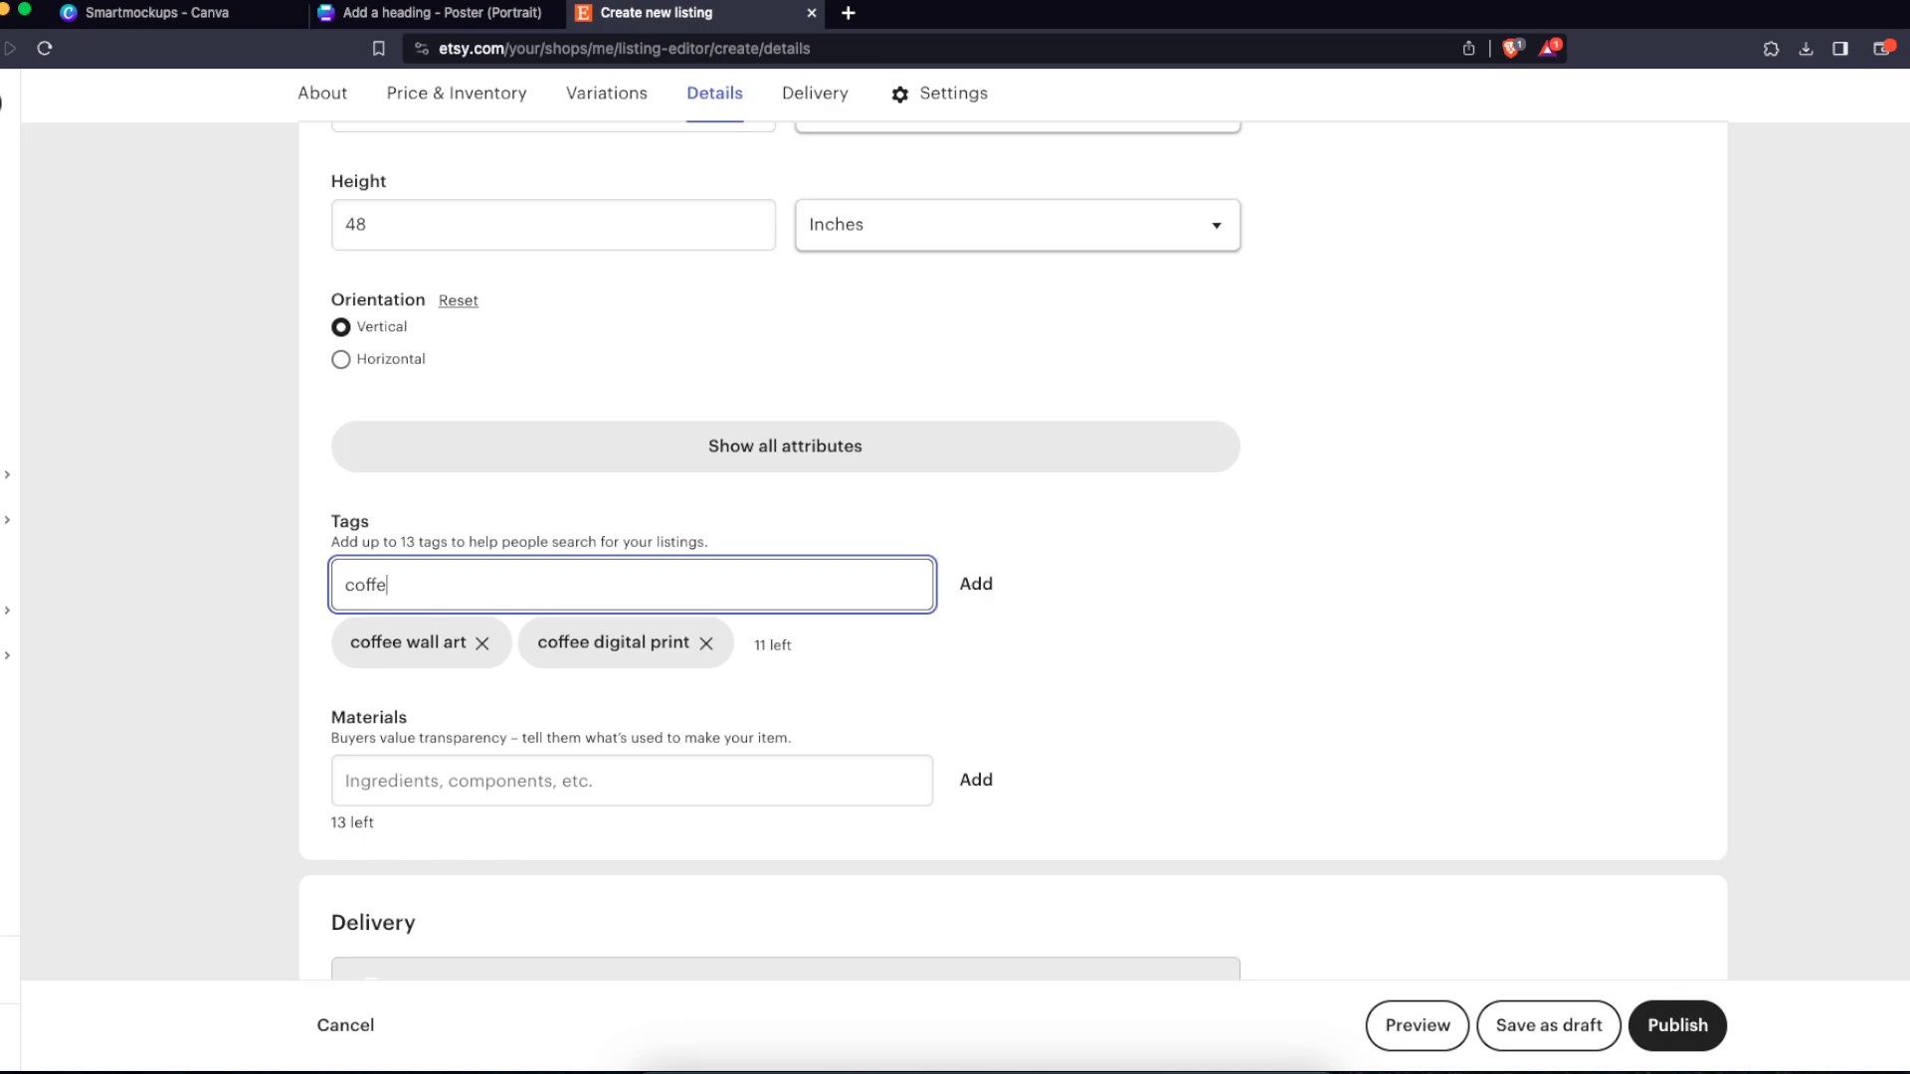
type("e")
key("Return")
left_click(832, 646)
Step: Review the listing's delivery information, returns and exchanges policy, and its feature and renewal options
scroll(874, 649, "down", 3)
scroll(873, 656, "down", 3)
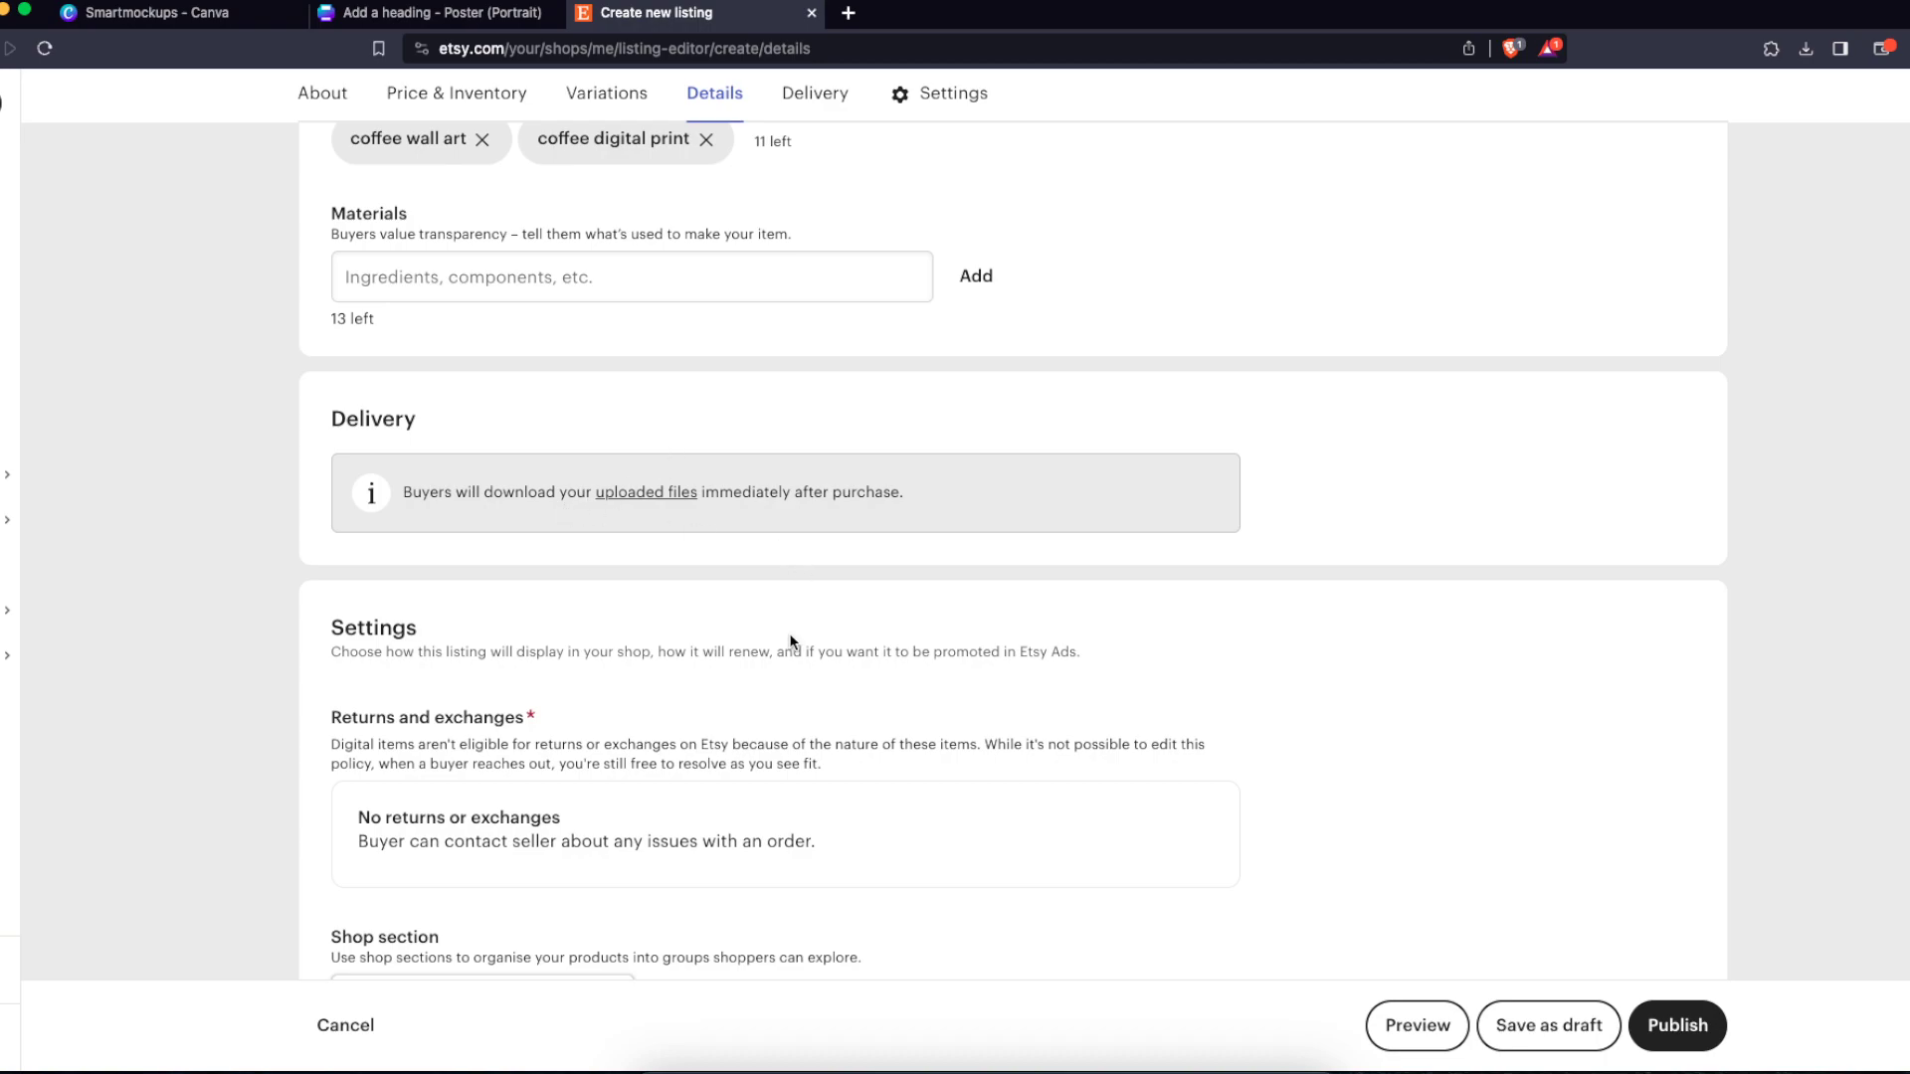
left_click_drag(493, 491, 981, 499)
left_click(970, 498)
scroll(963, 604, "down", 2)
scroll(964, 605, "down", 2)
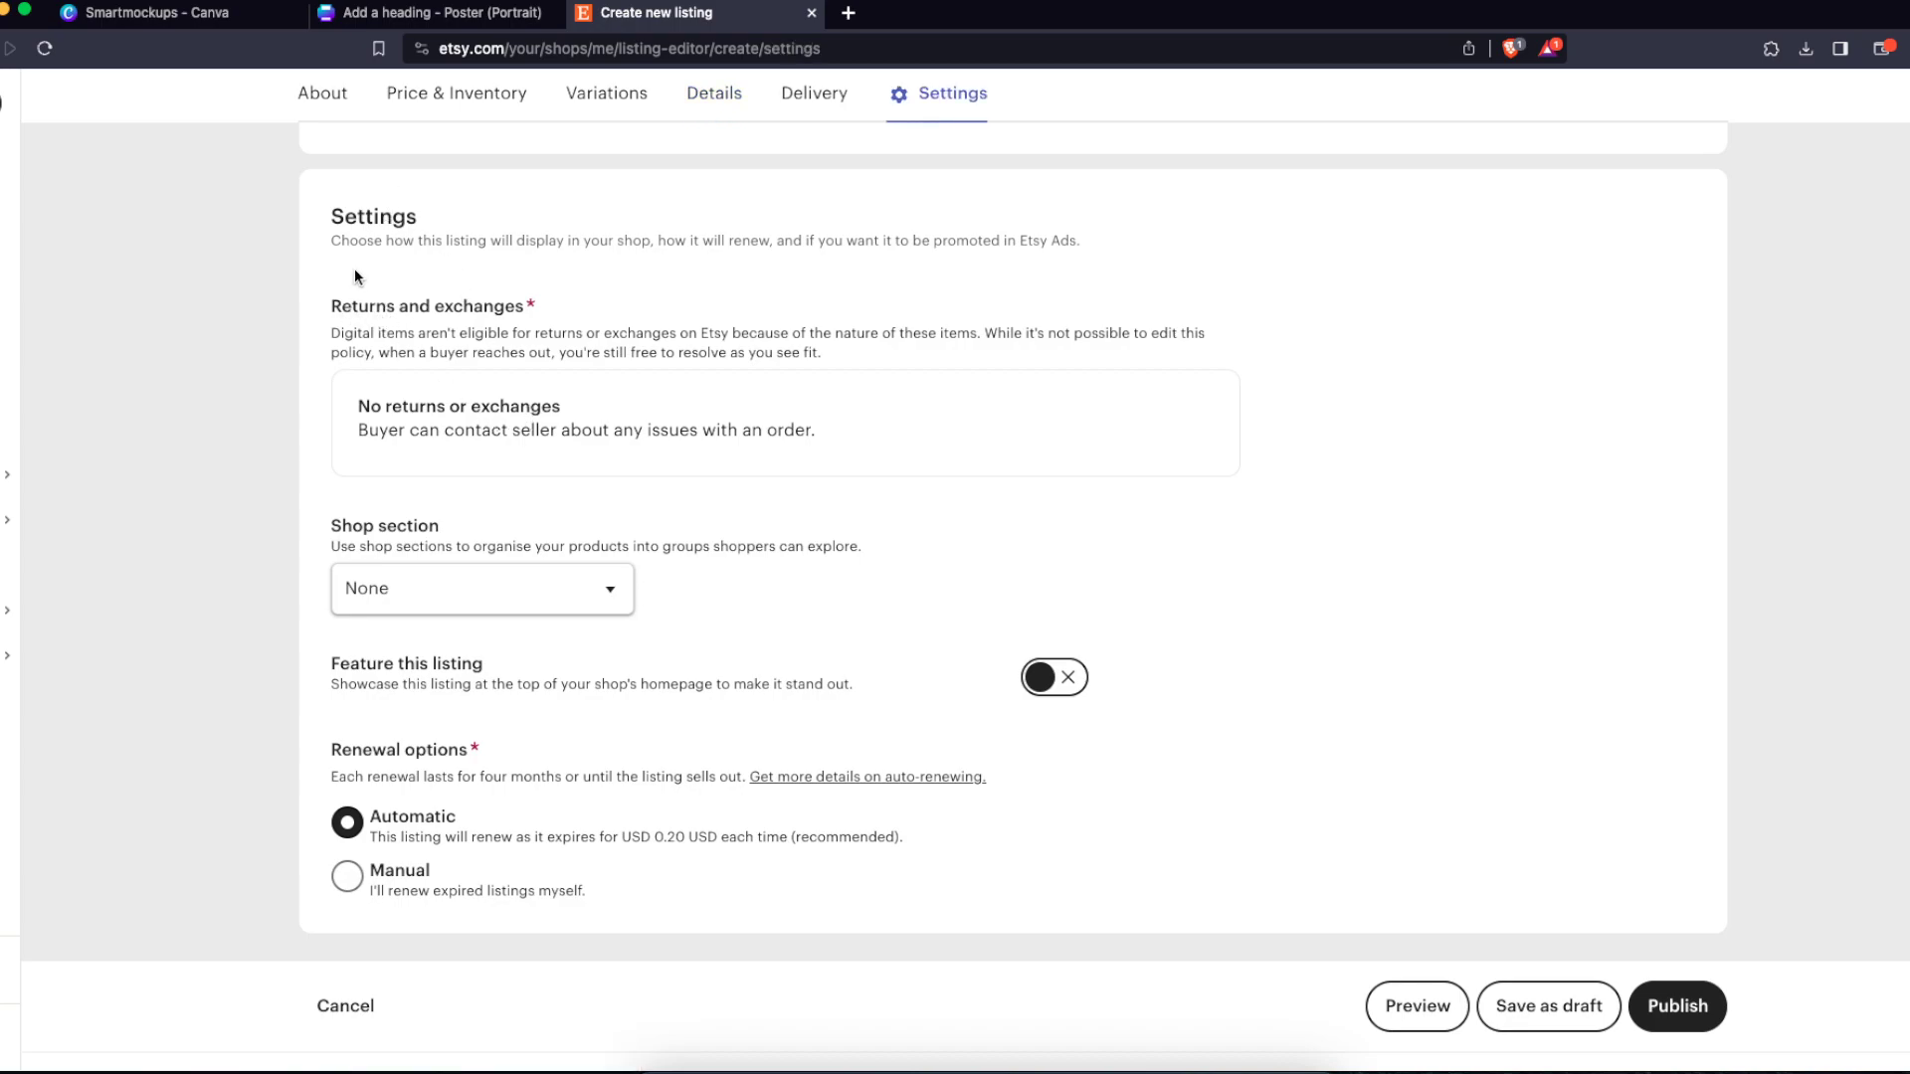
left_click_drag(355, 276, 1068, 477)
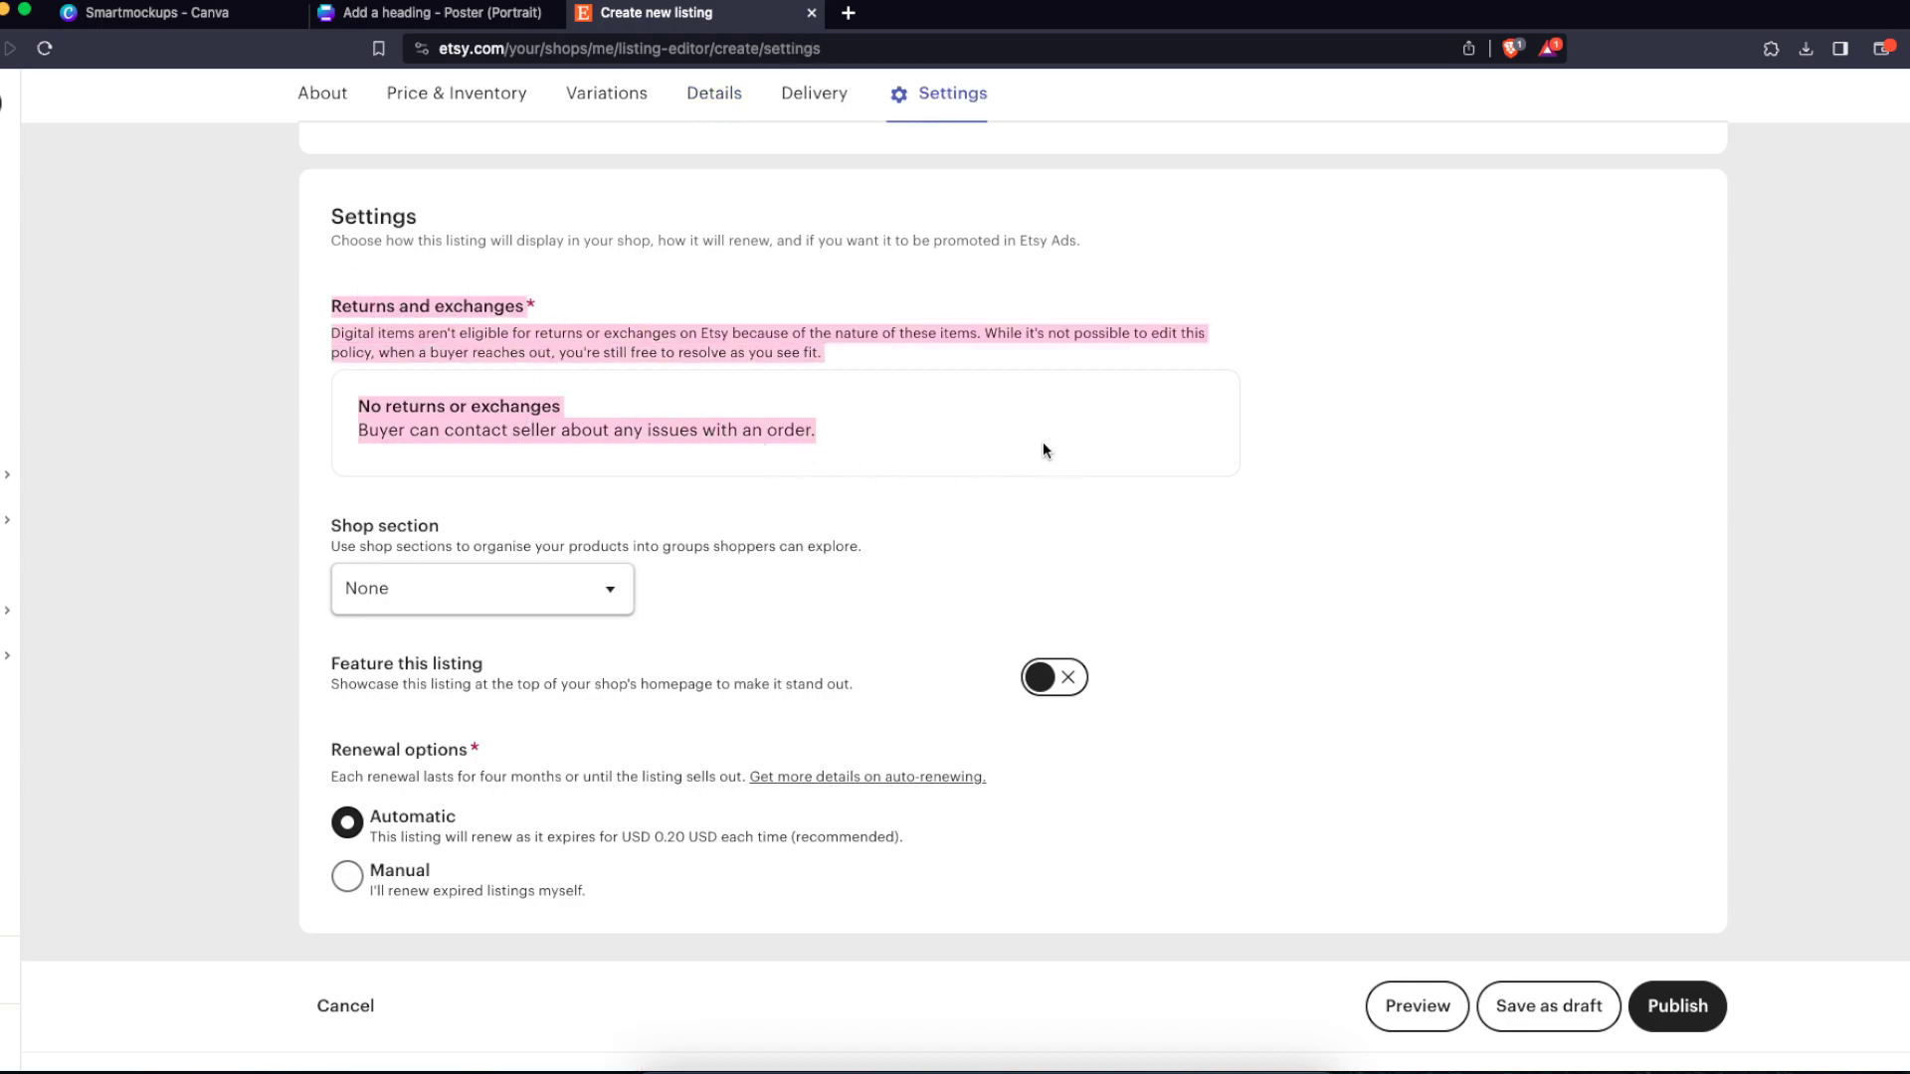
left_click(1043, 443)
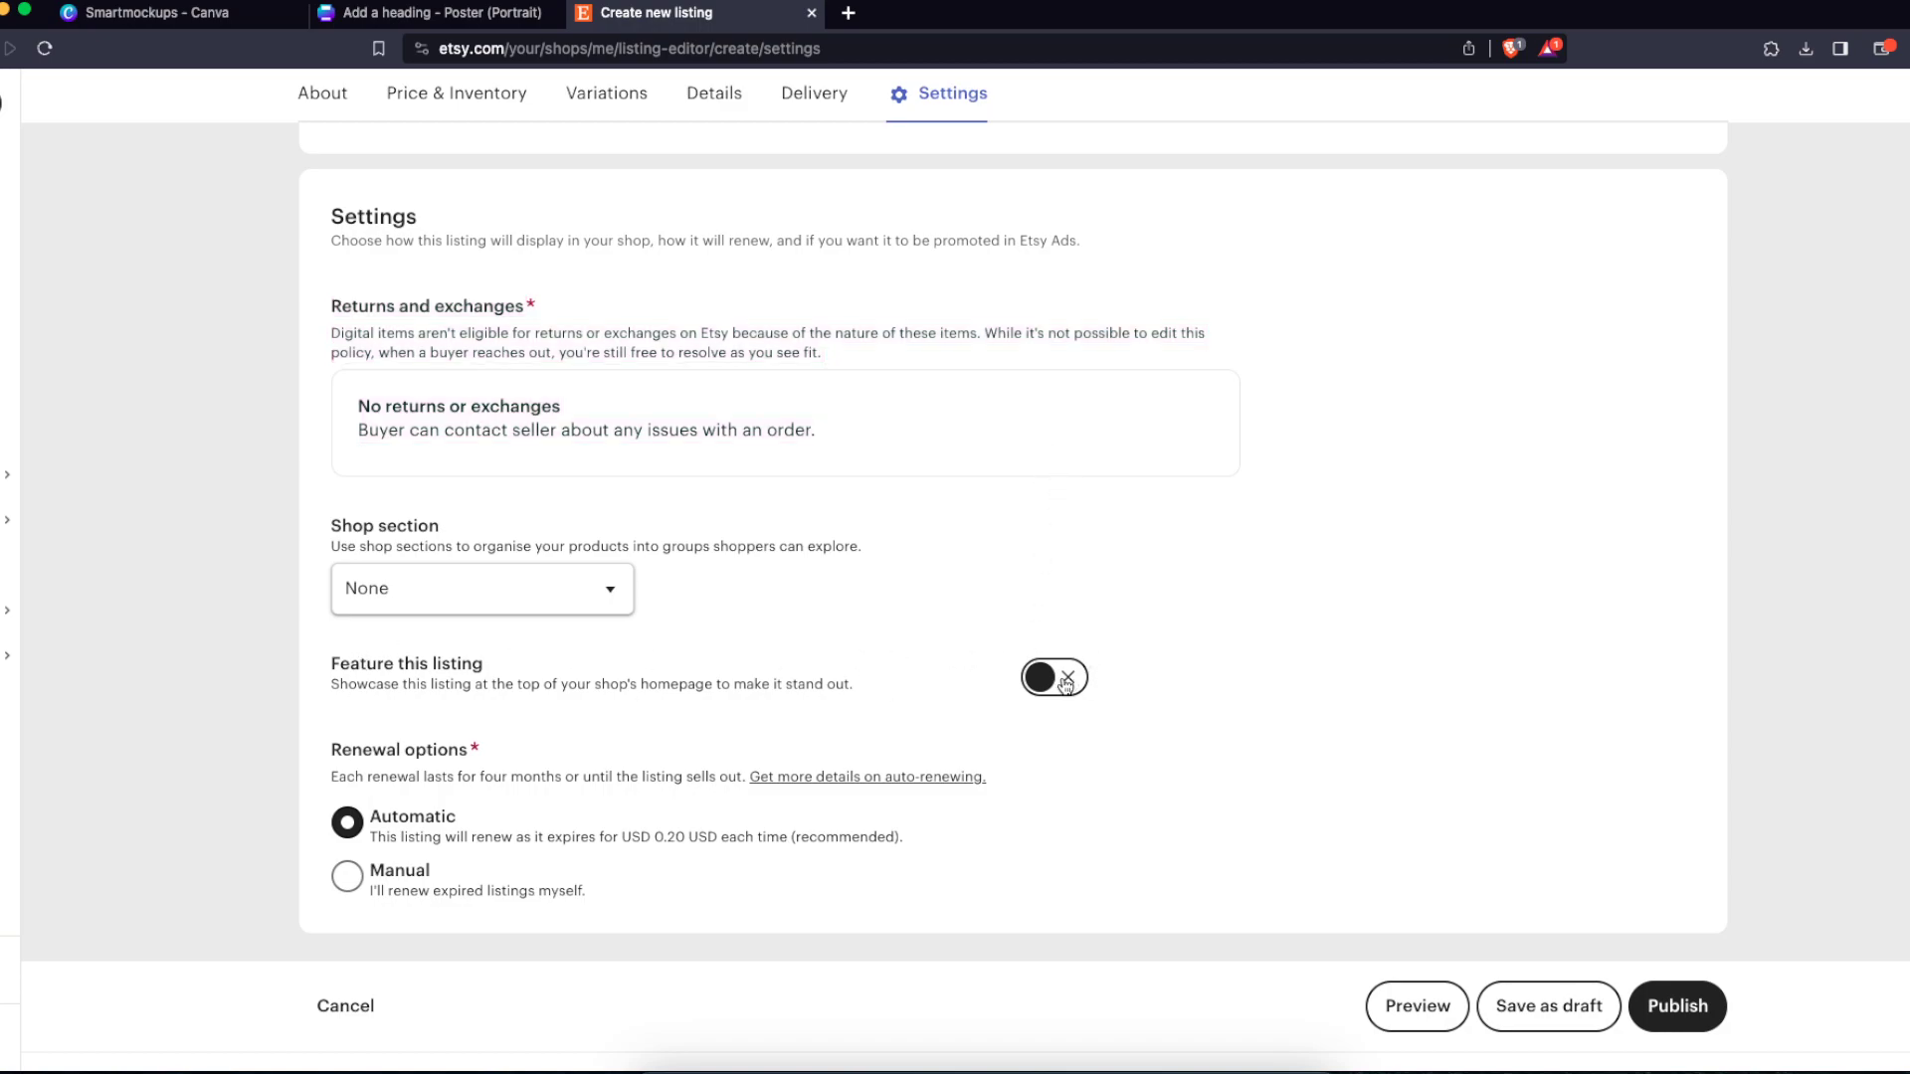
left_click_drag(386, 748, 313, 746)
left_click(312, 745)
left_click_drag(725, 844, 904, 843)
left_click(392, 890)
Step: Look over the filled-in listing form from the settings back up to its title and photo
scroll(498, 900, "up", 1)
scroll(805, 873, "up", 20)
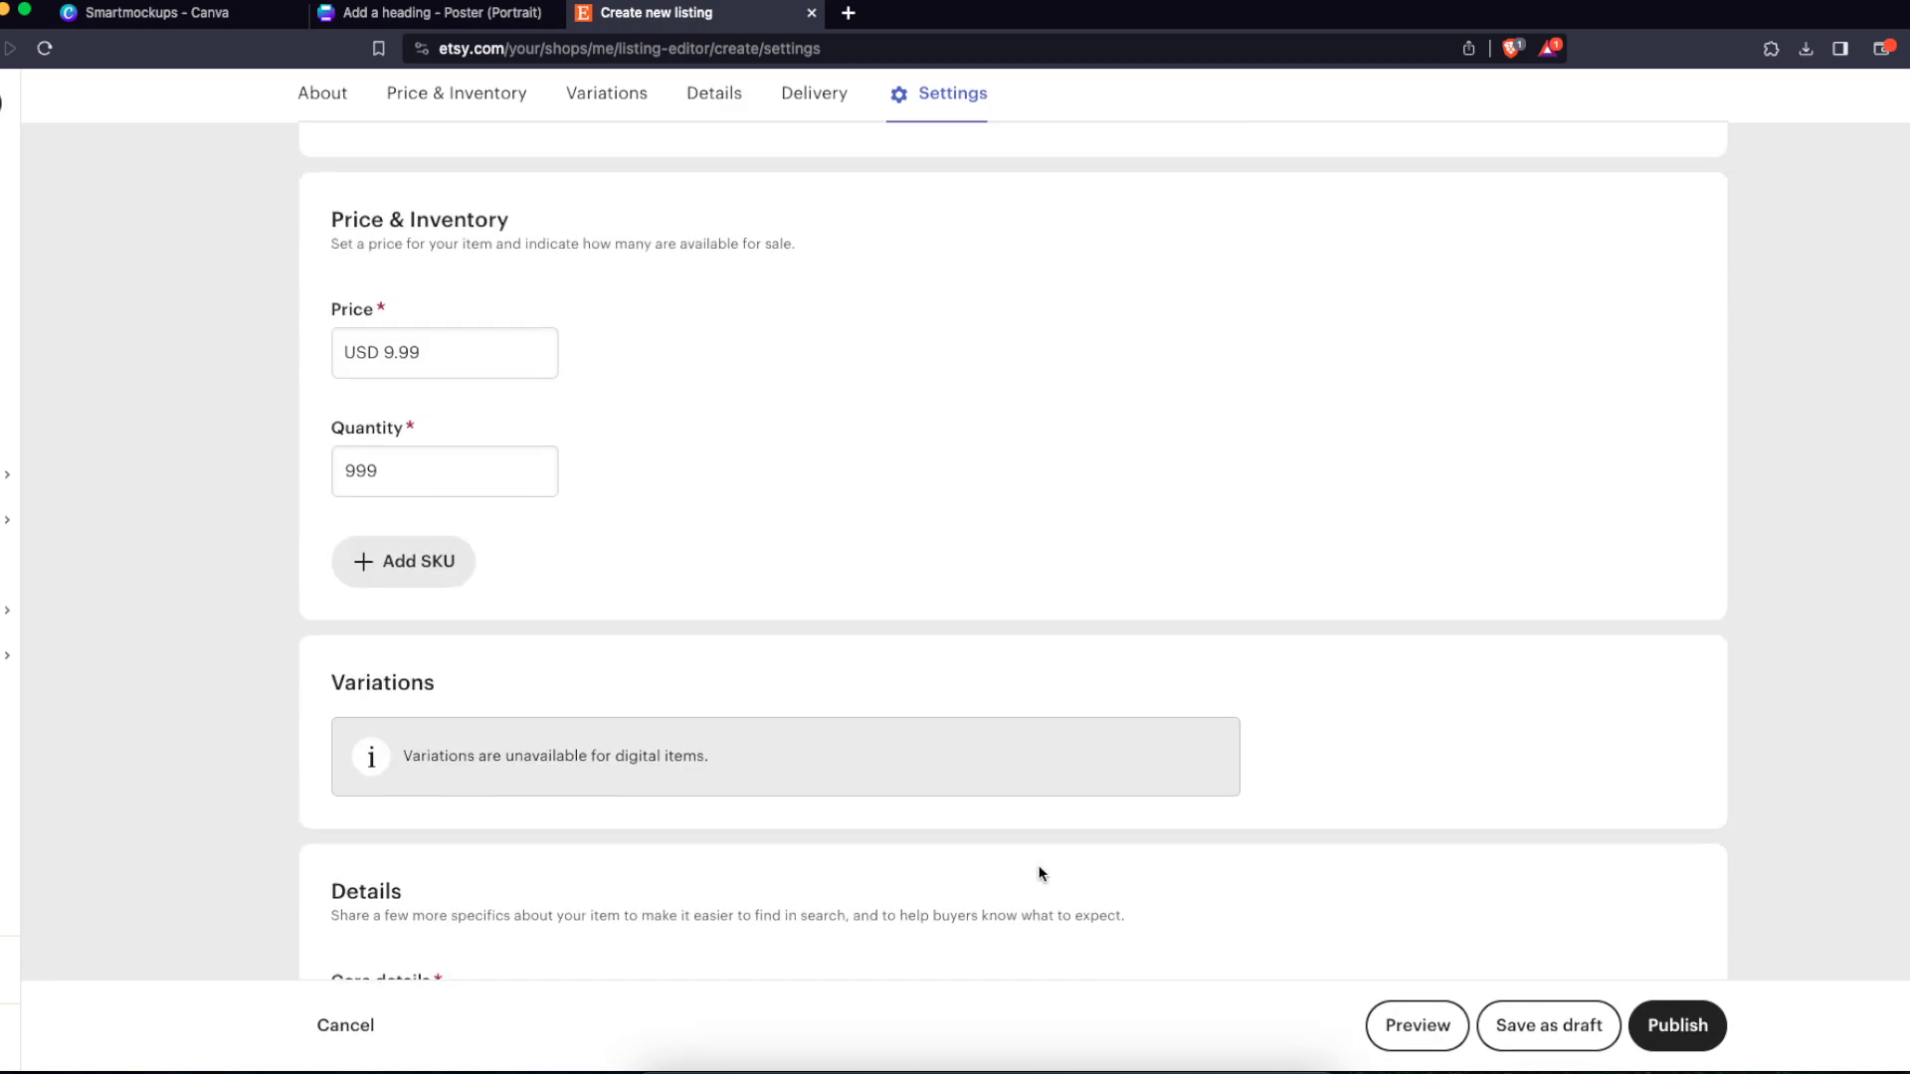
scroll(1477, 805, "down", 6)
scroll(1492, 805, "up", 6)
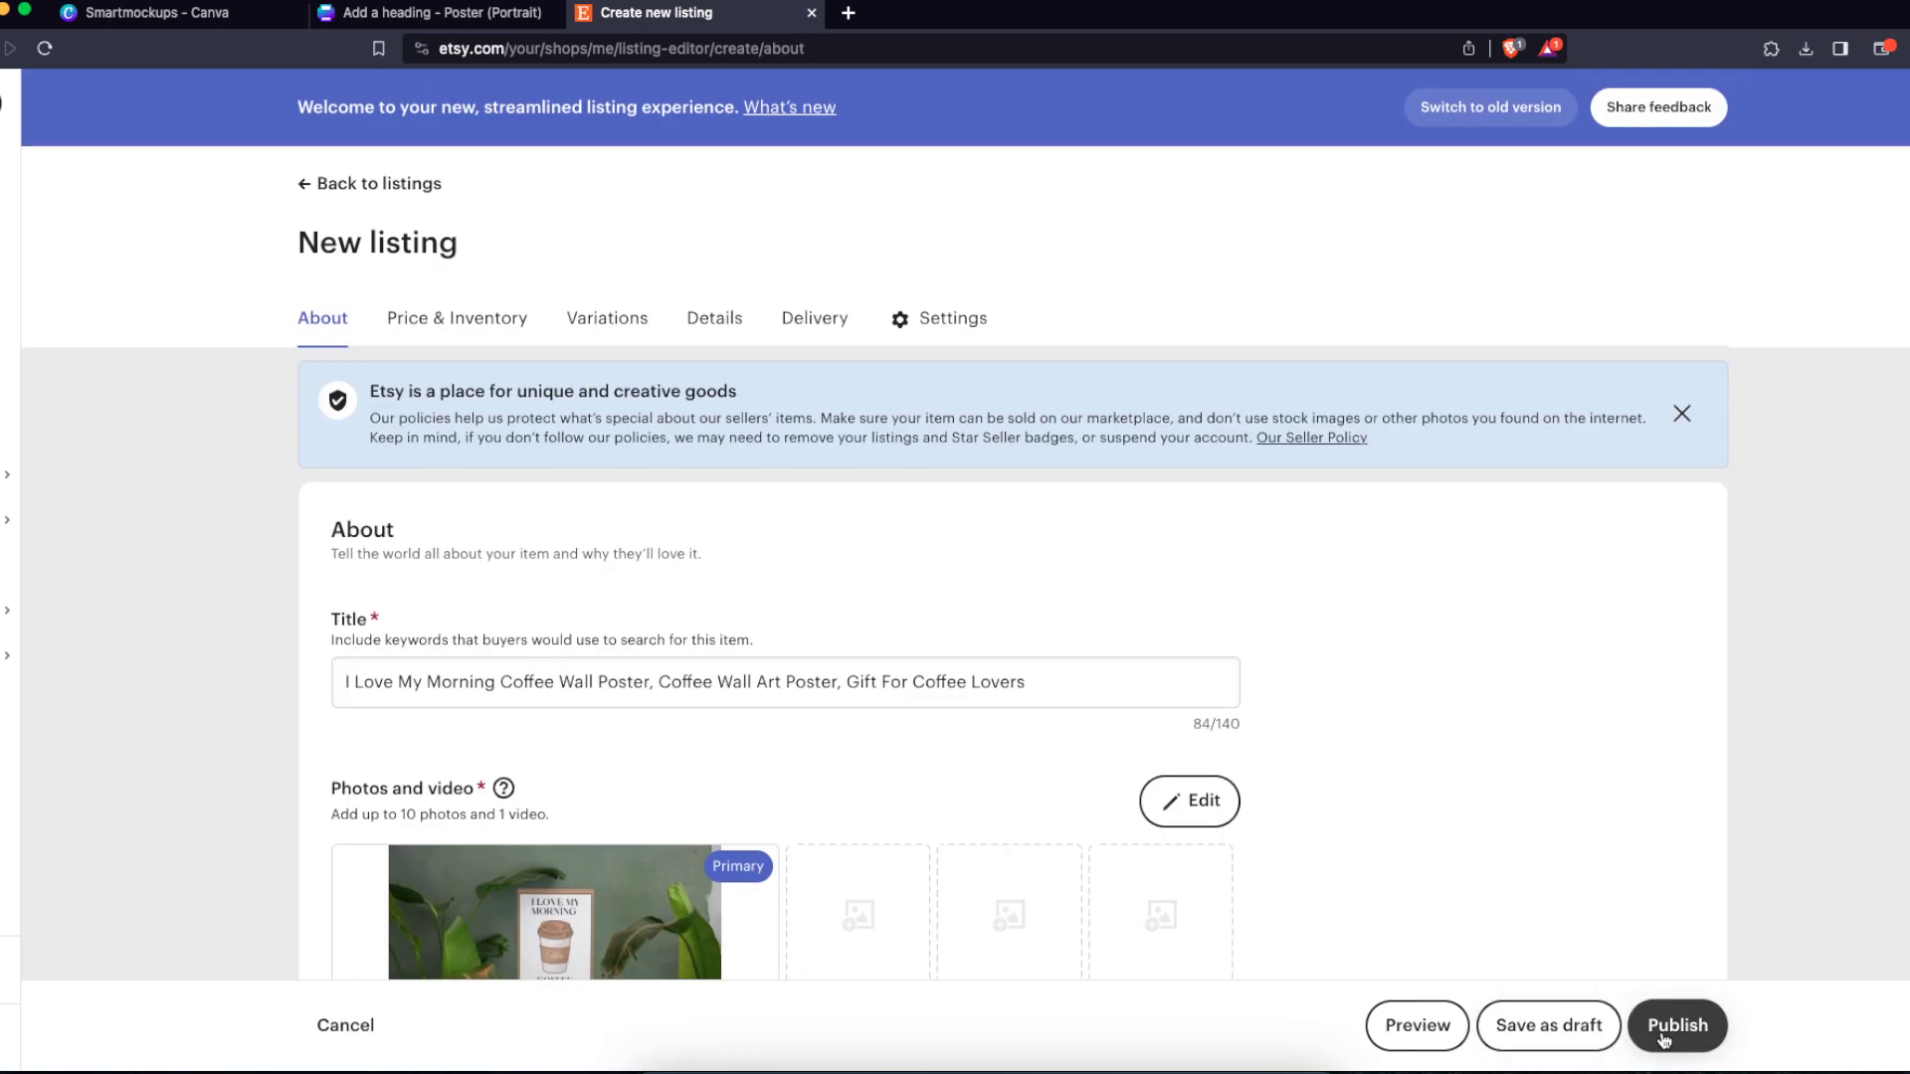